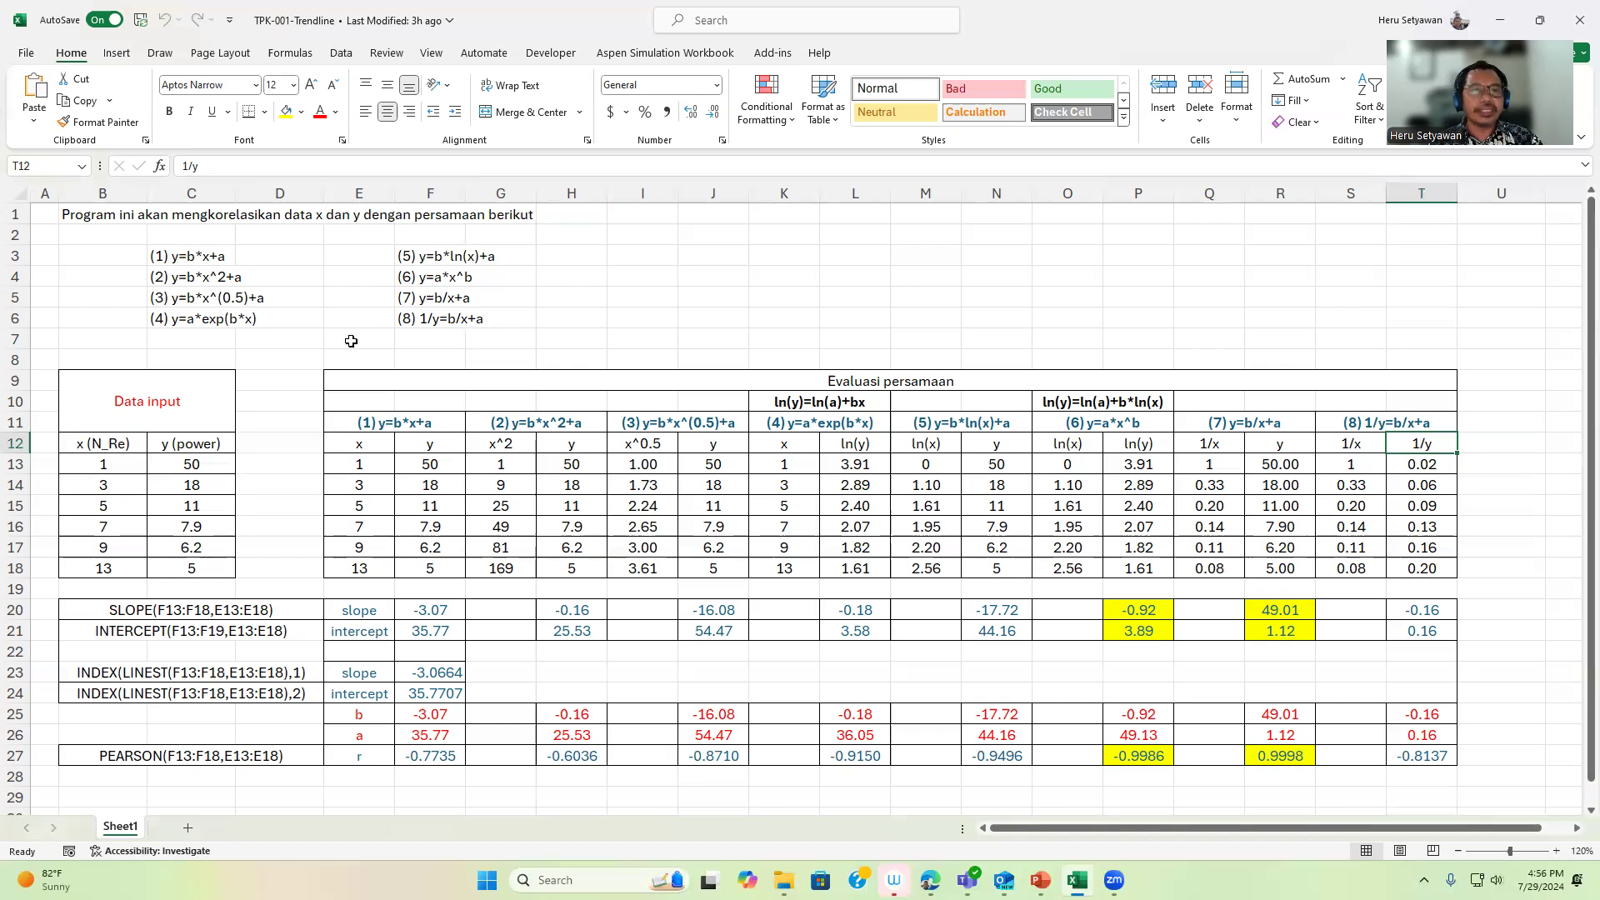
# Examine the data input table, checking the x (N_Re) and y (power) columns and their first values
pyautogui.click(112, 409)
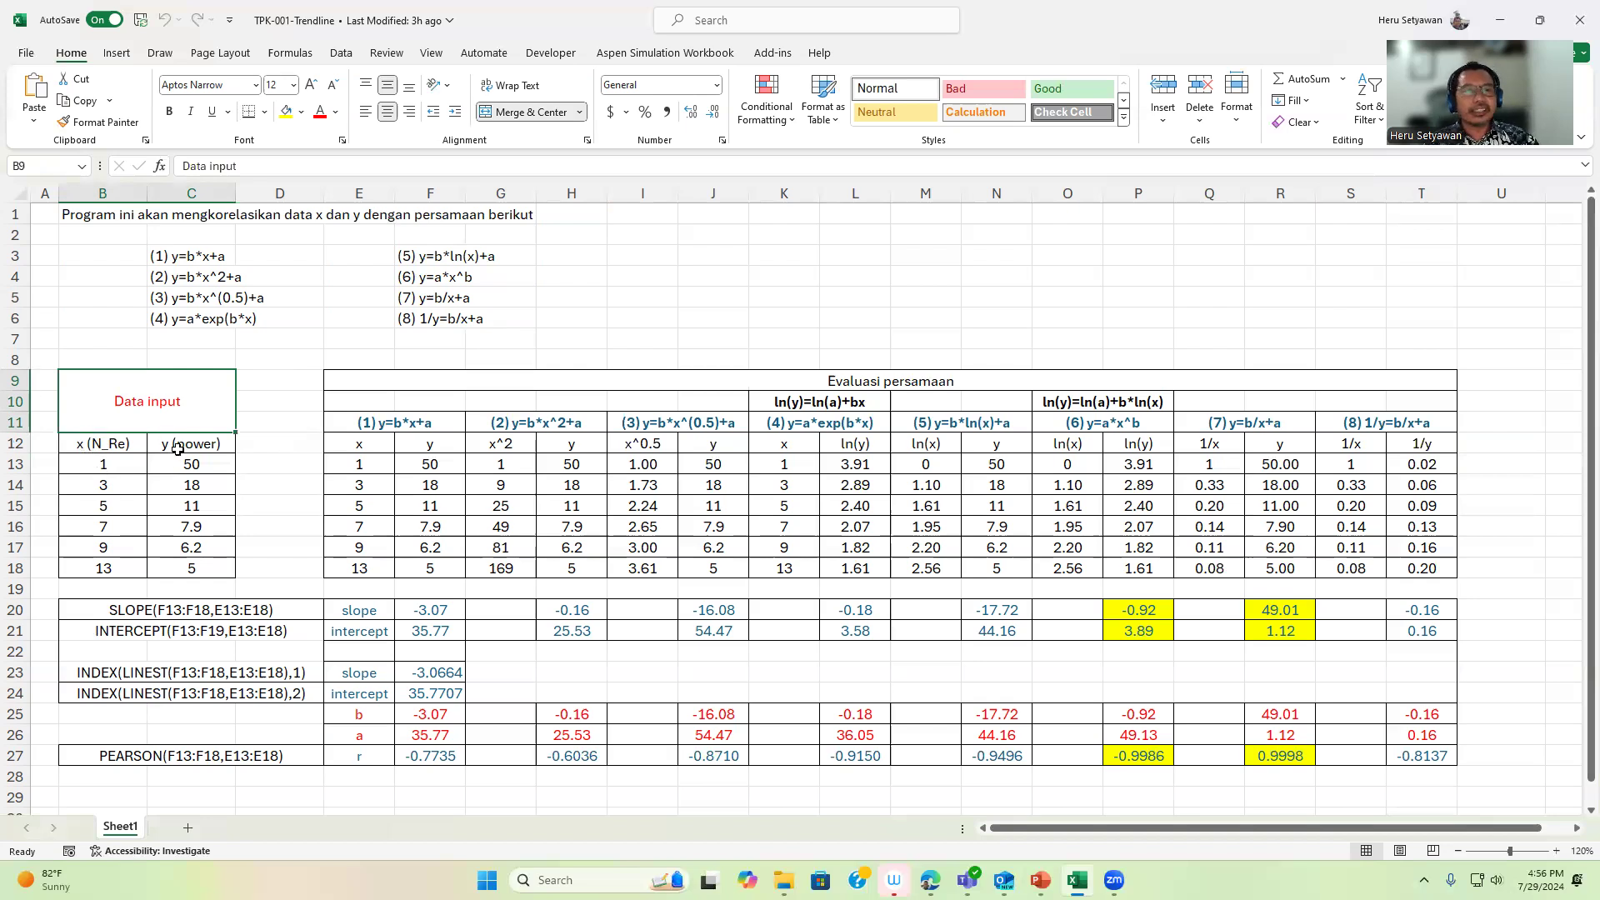
pyautogui.click(123, 448)
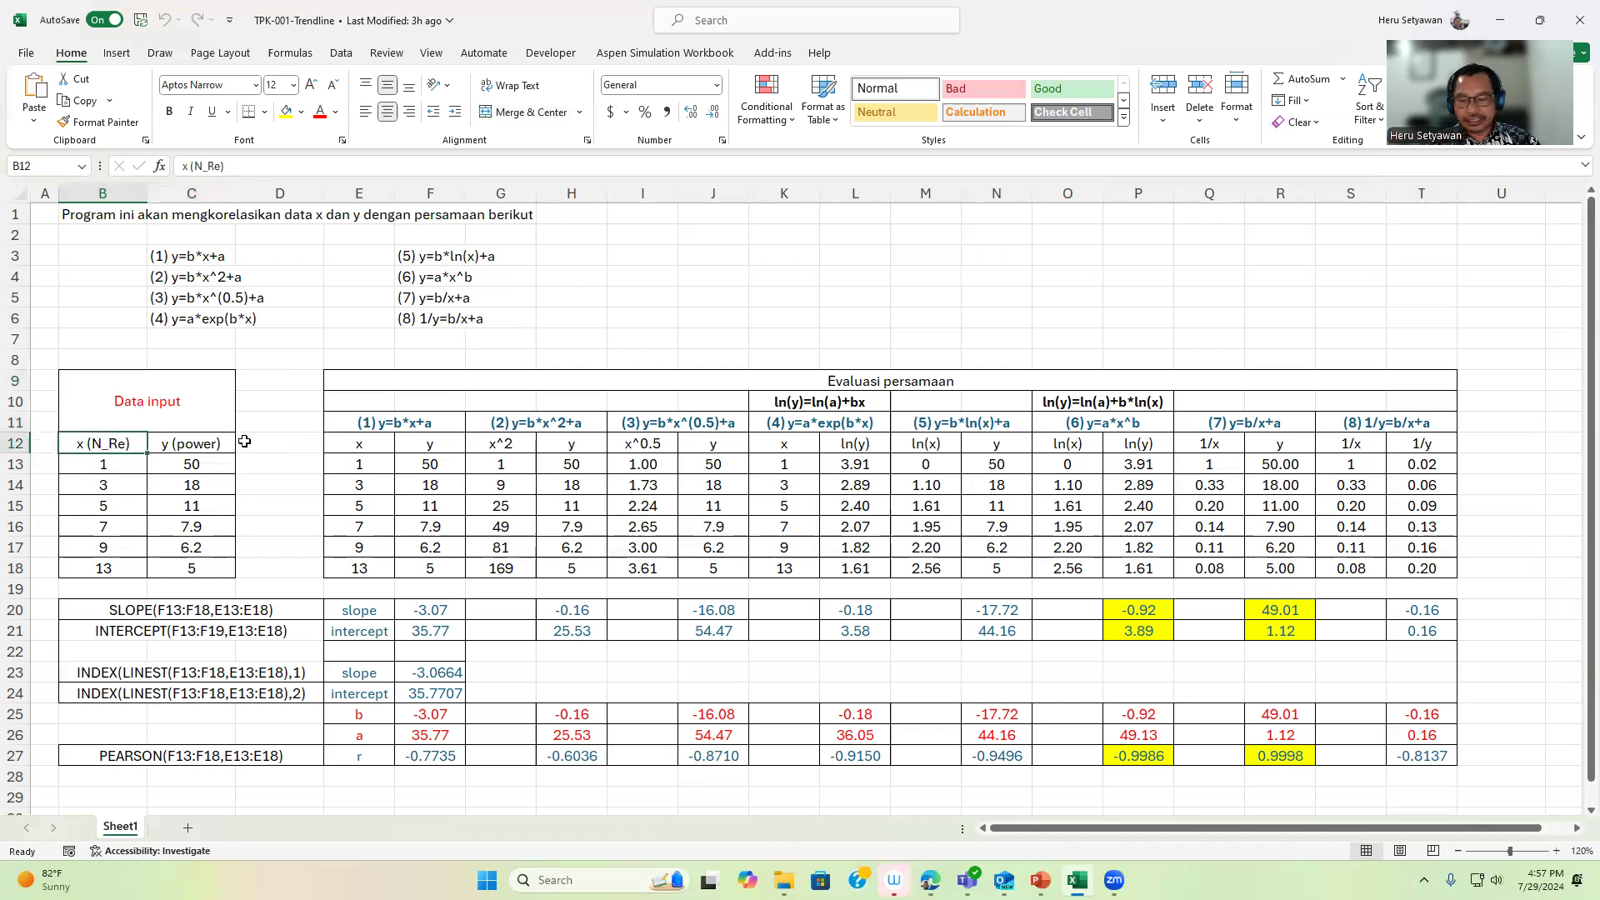
pyautogui.press('Right')
pyautogui.press('Down')
pyautogui.press('Left')
pyautogui.press('Down')
pyautogui.press('Down')
pyautogui.press('Up')
pyautogui.press('Up')
pyautogui.press('Up')
pyautogui.press('Up')
pyautogui.press('Up')
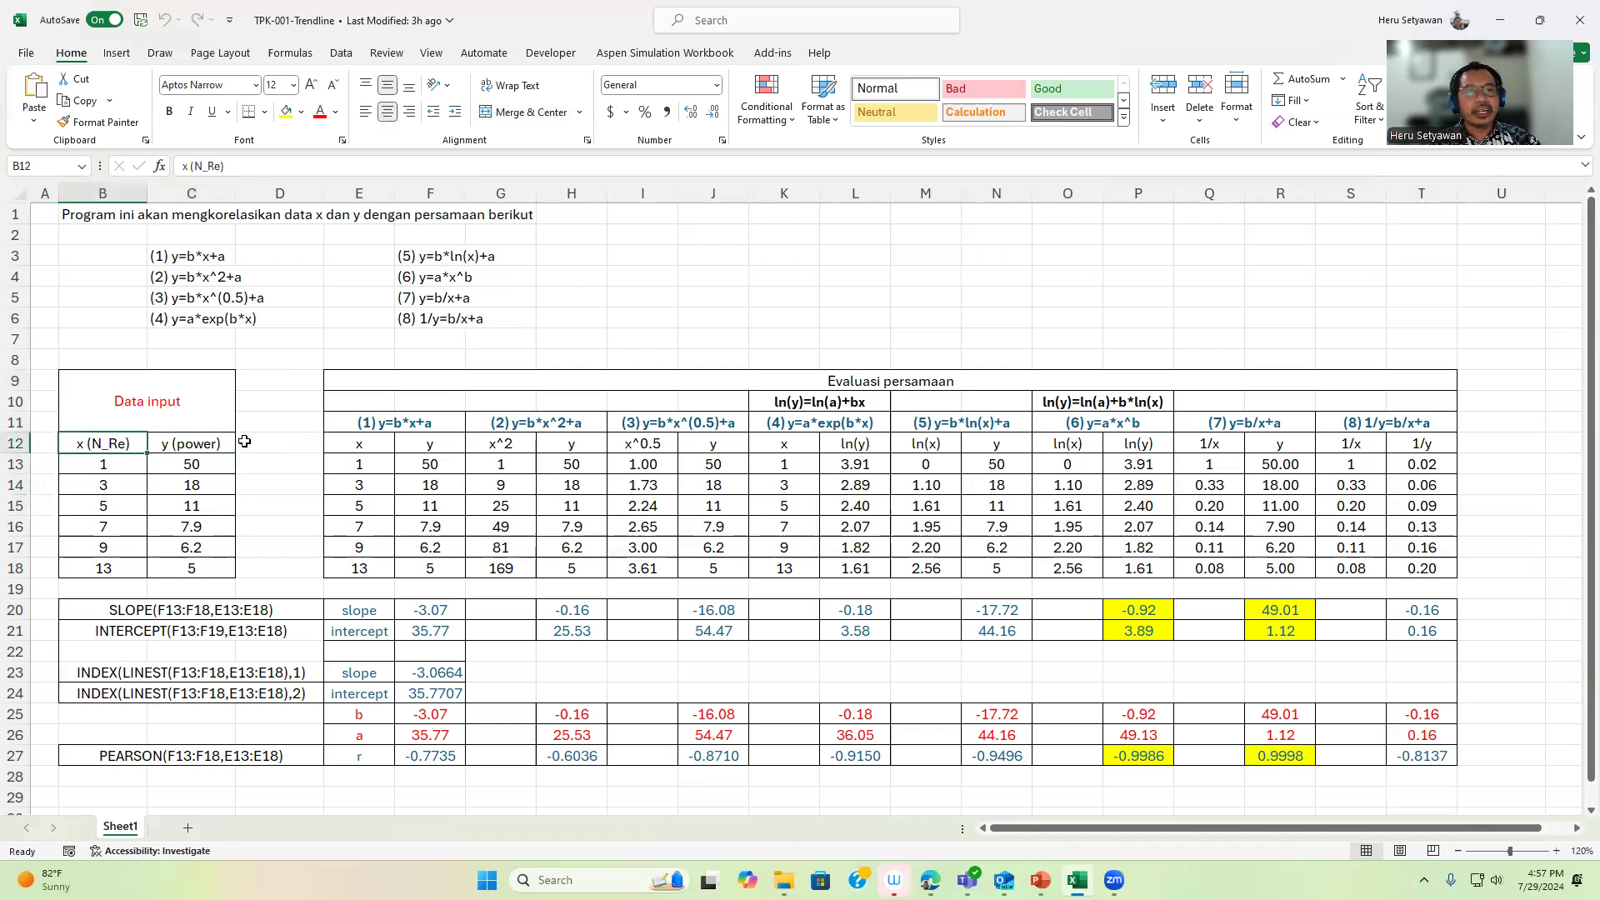
# Examine the equation evaluation table's heading and the x and y columns under equation (1) y=b*x+a
pyautogui.press('Right')
pyautogui.press('Right')
pyautogui.press('Right')
pyautogui.press('Down')
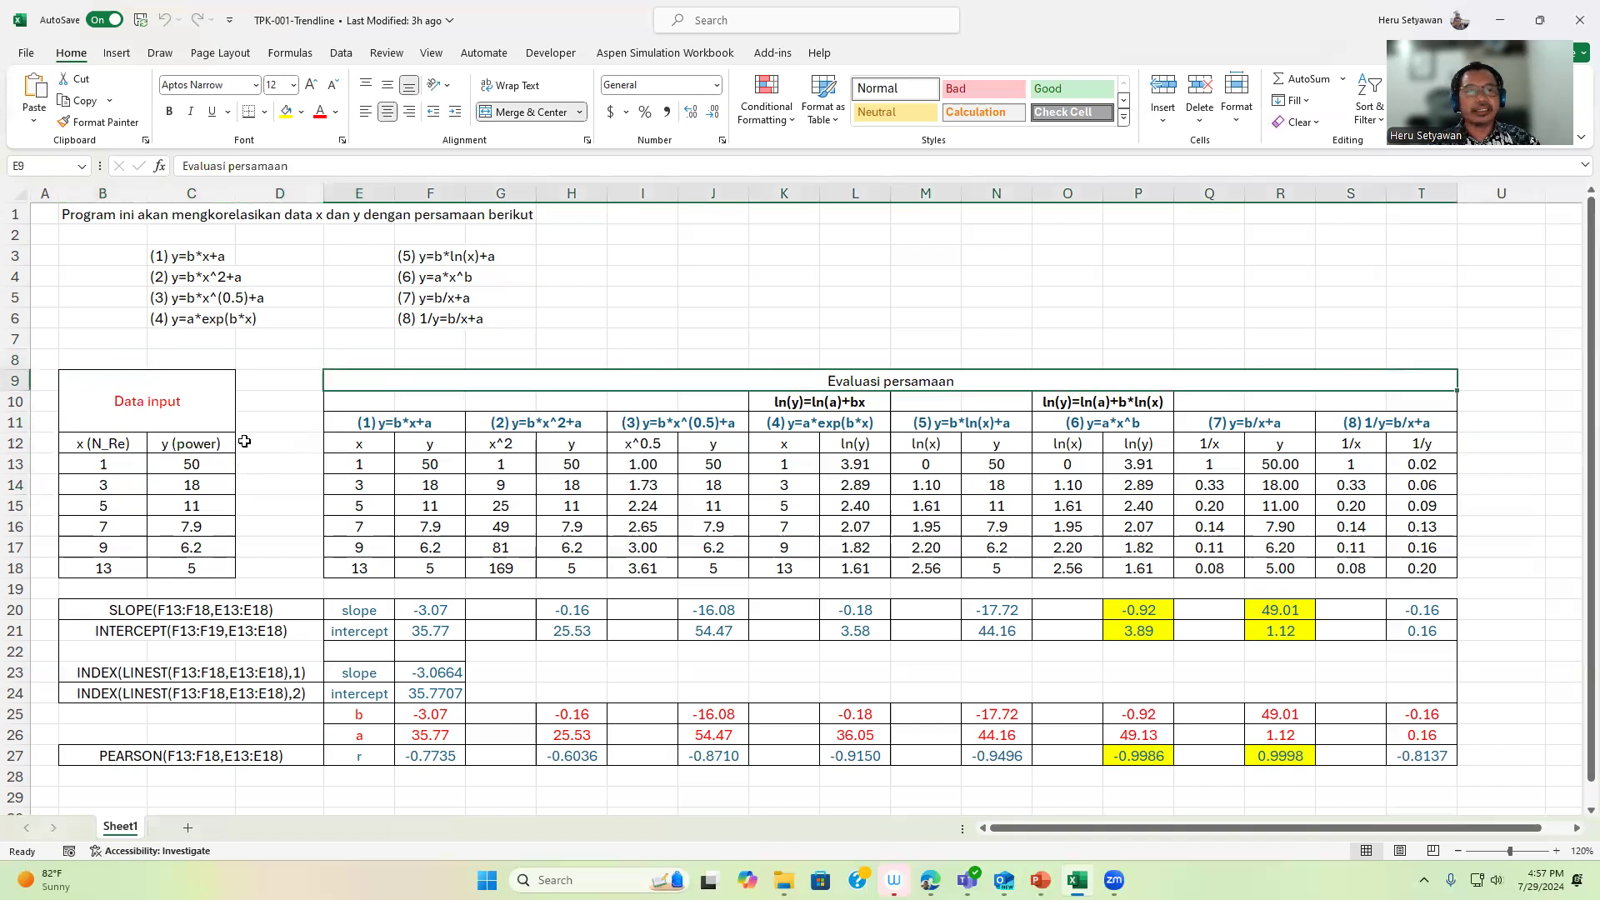
pyautogui.press('Down')
pyautogui.press('Down')
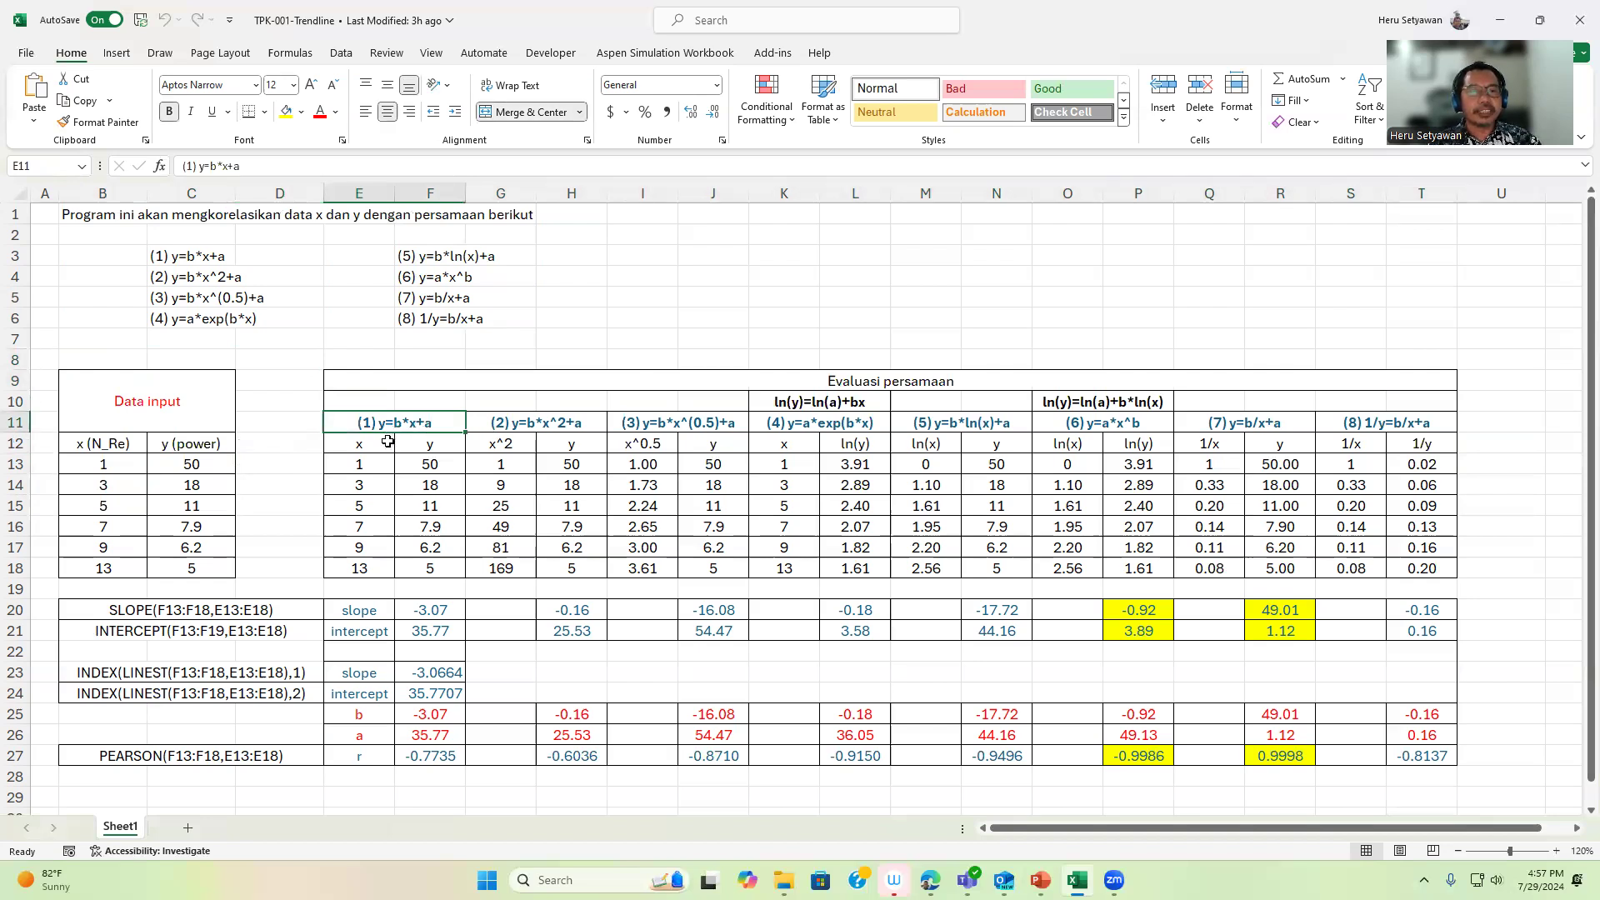
pyautogui.click(362, 445)
pyautogui.click(429, 443)
# Link the first data row of equation (1) to the input table, with =B13 in E13 and =C13 in F13
pyautogui.click(381, 465)
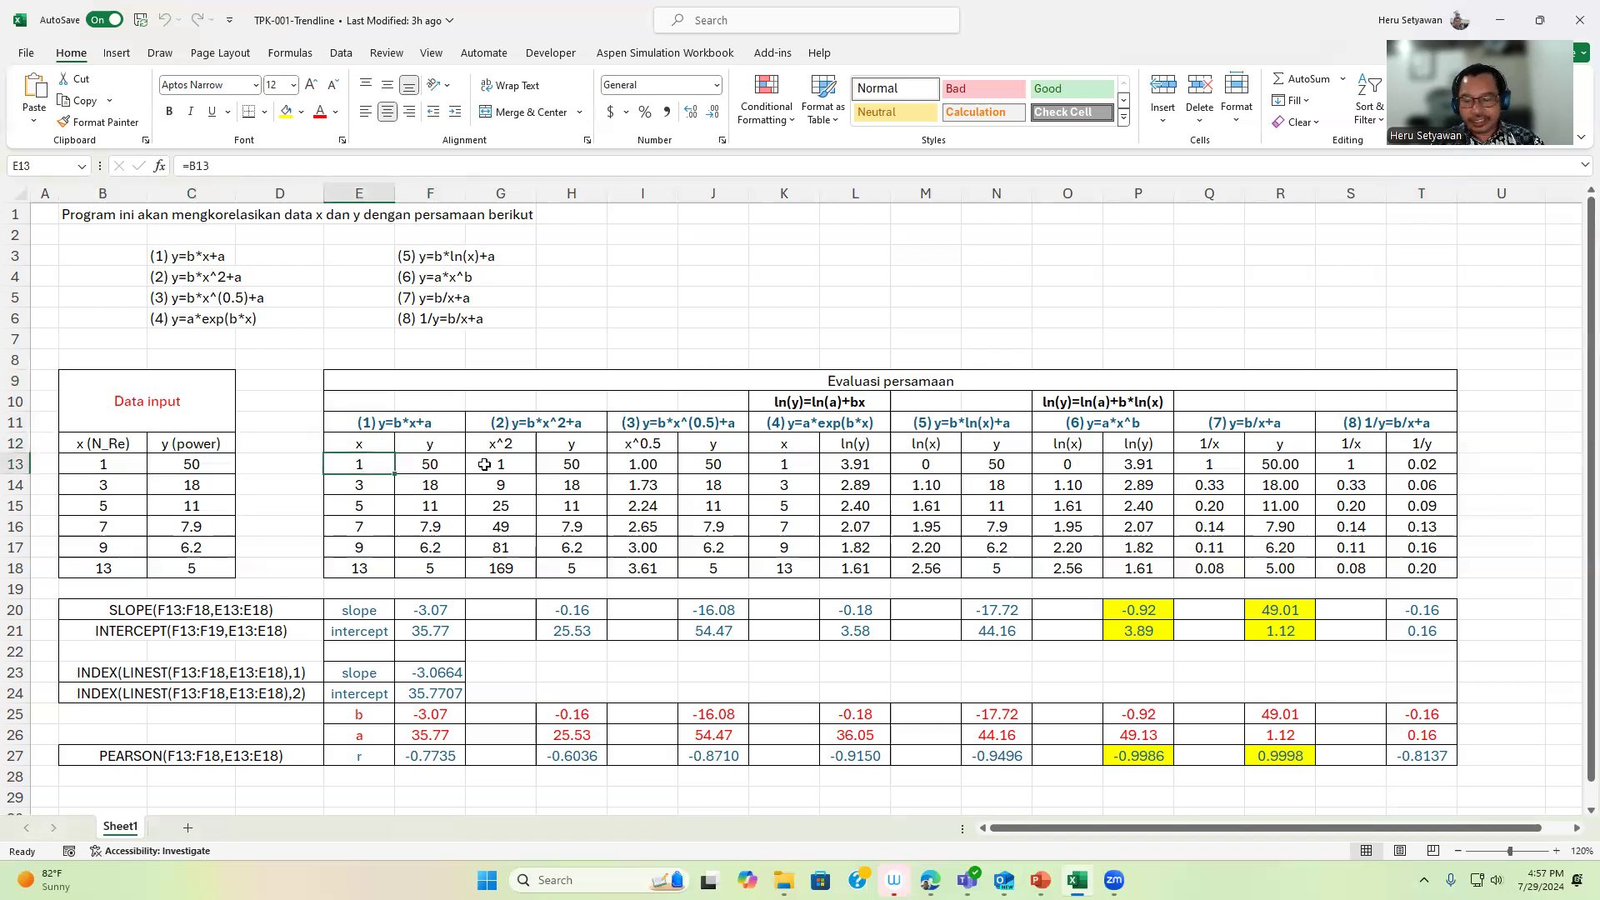
pyautogui.press('F2')
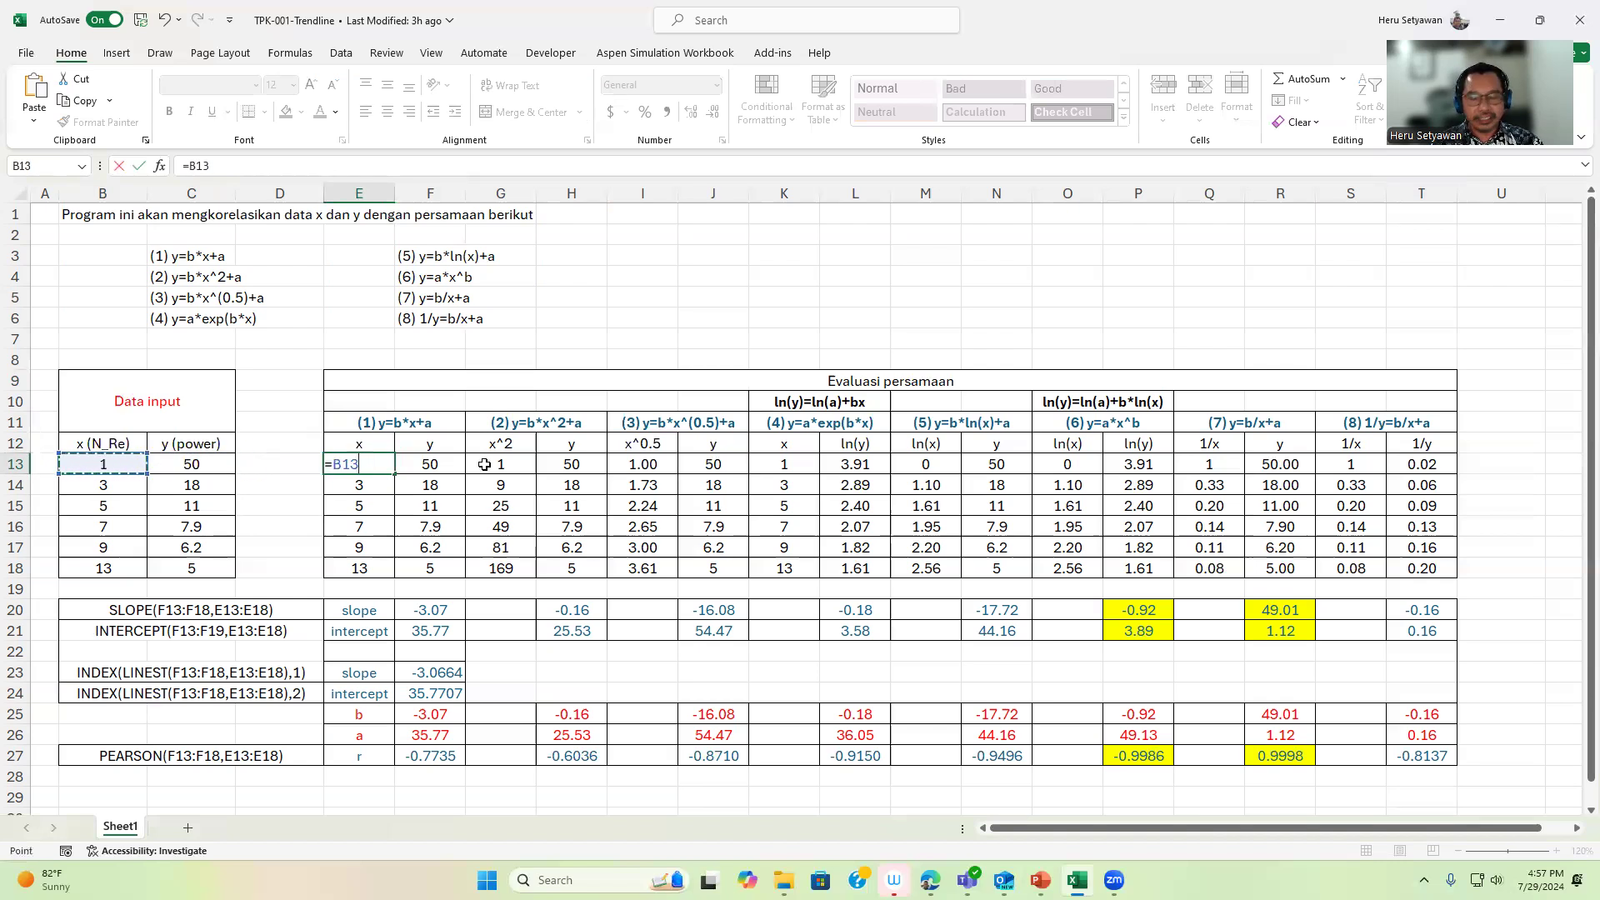
pyautogui.press('Return')
pyautogui.press('Up')
pyautogui.press('Right')
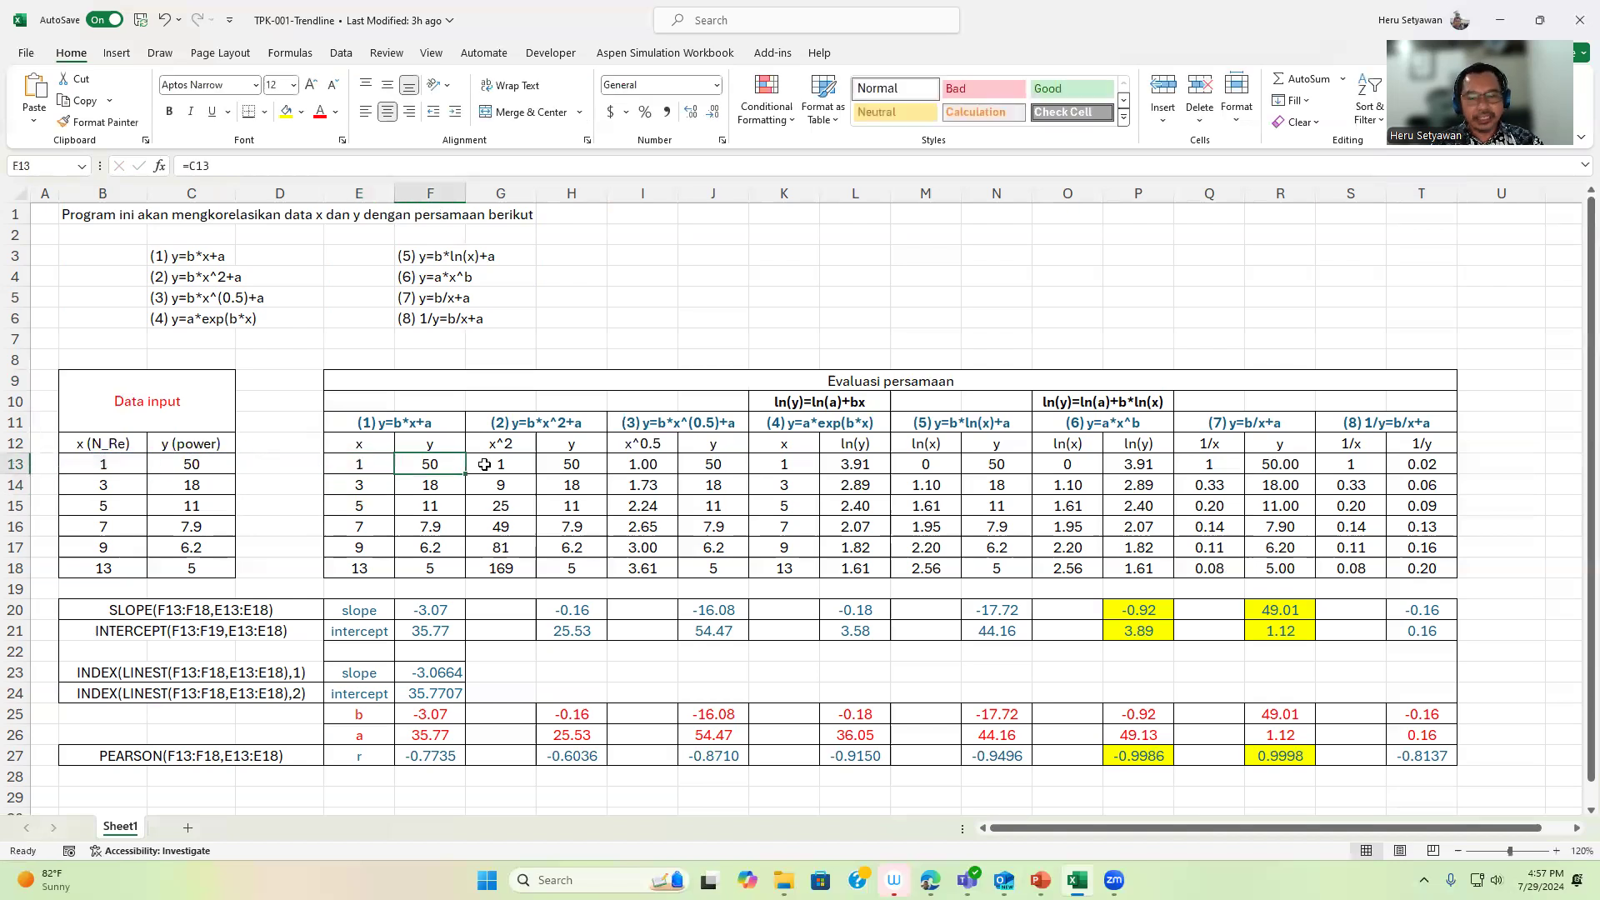
pyautogui.write('=')
pyautogui.press('Left')
pyautogui.press('Left')
pyautogui.press('Left')
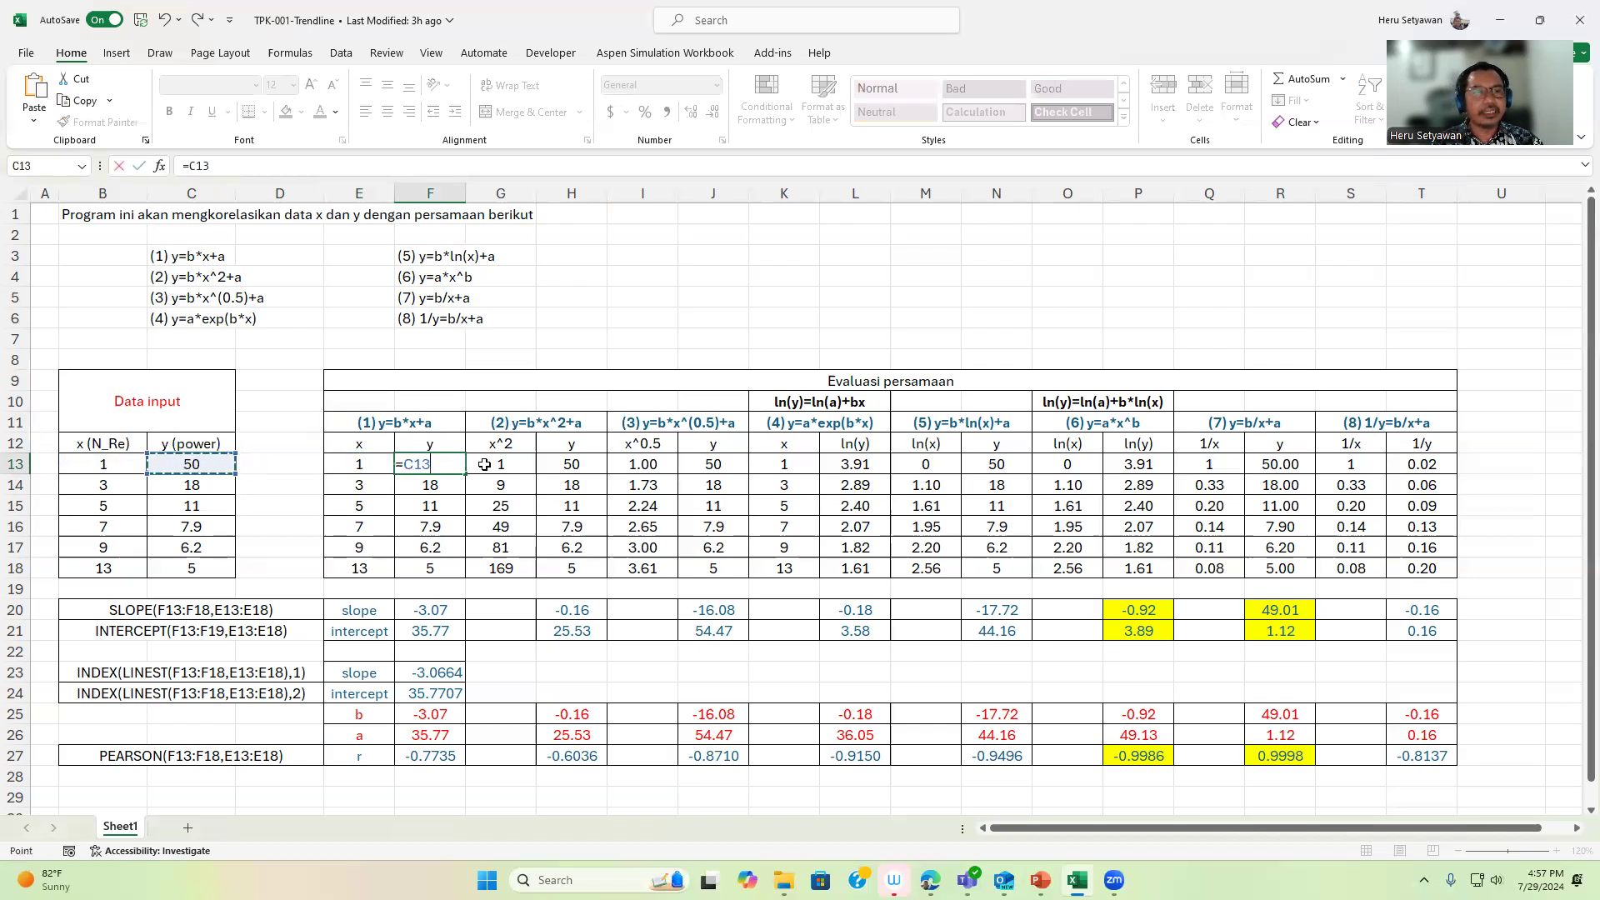
pyautogui.press('Return')
pyautogui.press('Up')
# Fill the E13:F13 formulas down through row 18
pyautogui.press('Left')
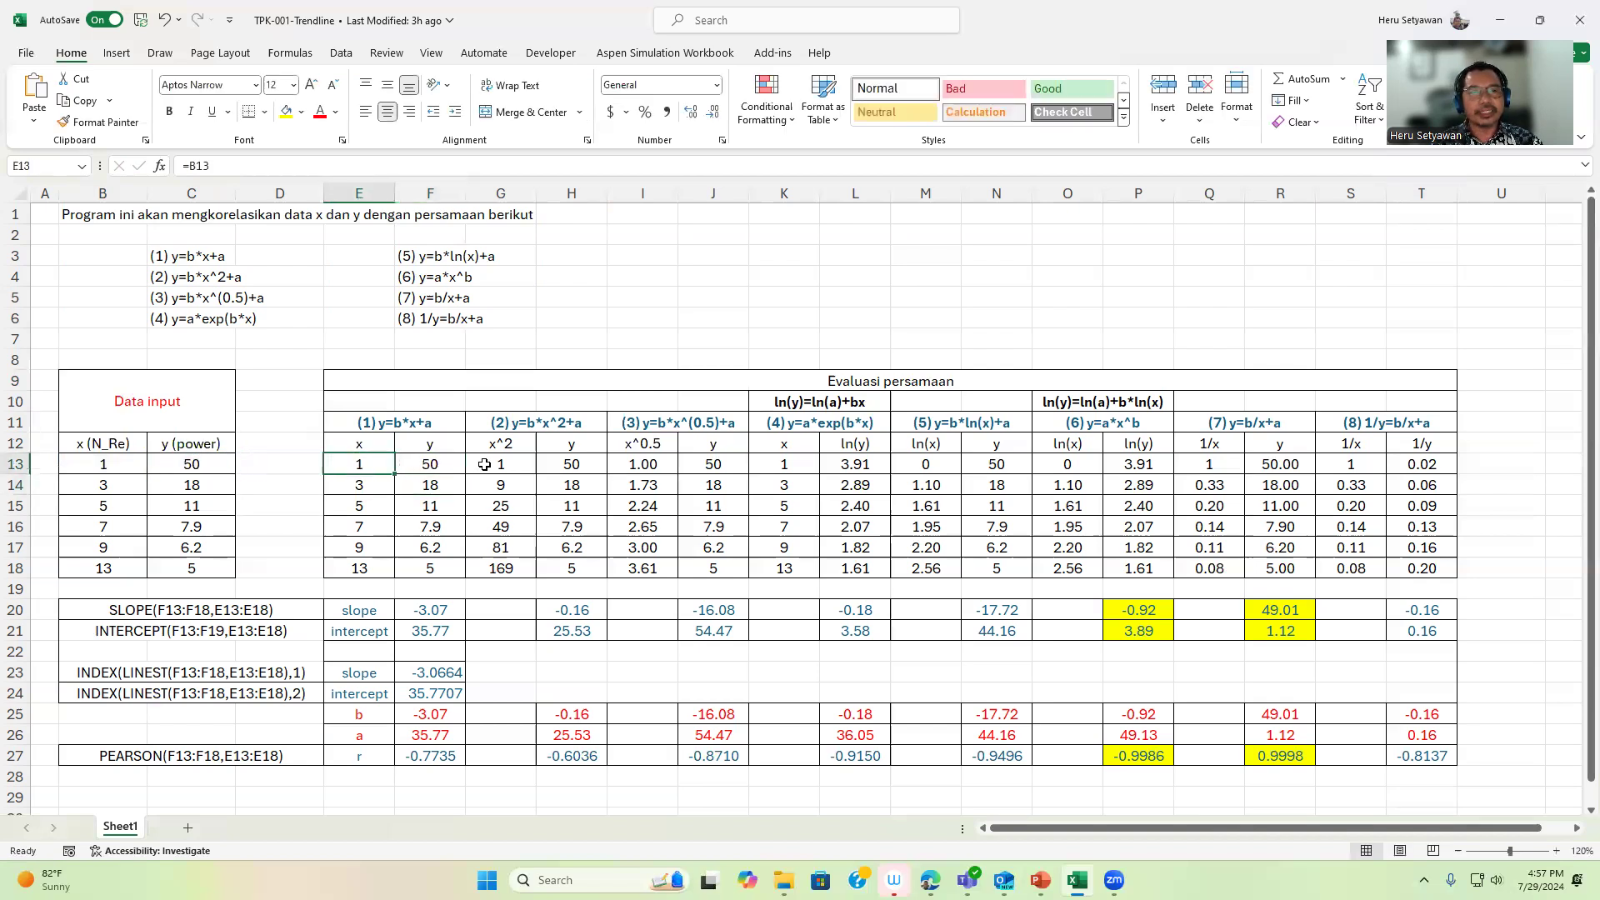
pyautogui.hotkey('shift', 'Right')
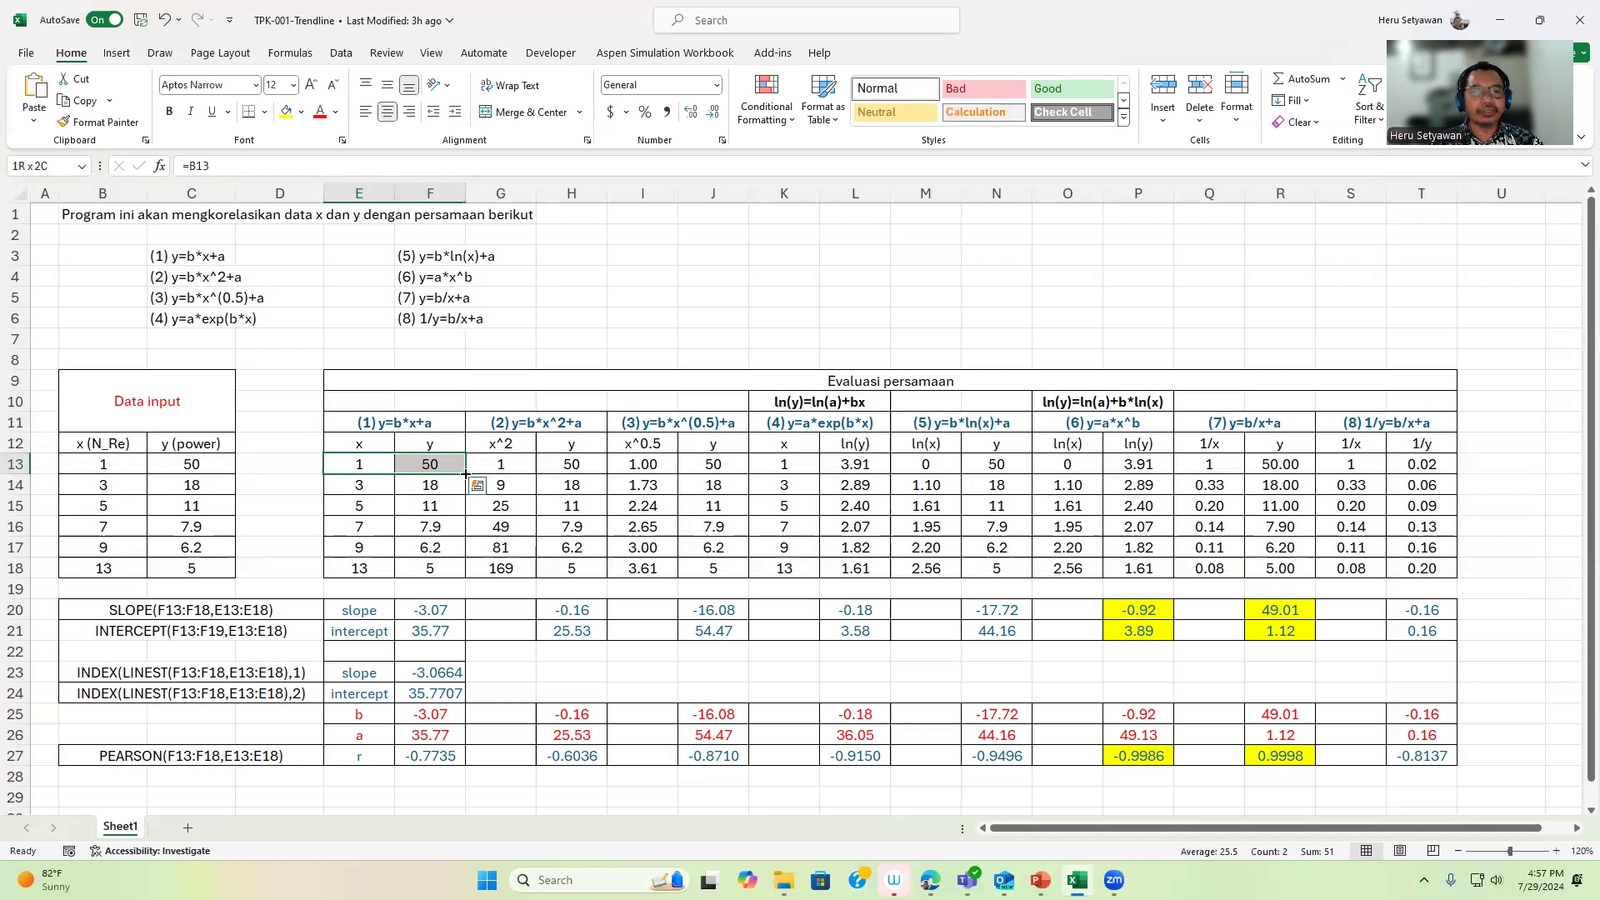
pyautogui.moveTo(465, 474); pyautogui.dragTo(458, 581)
pyautogui.click(437, 465)
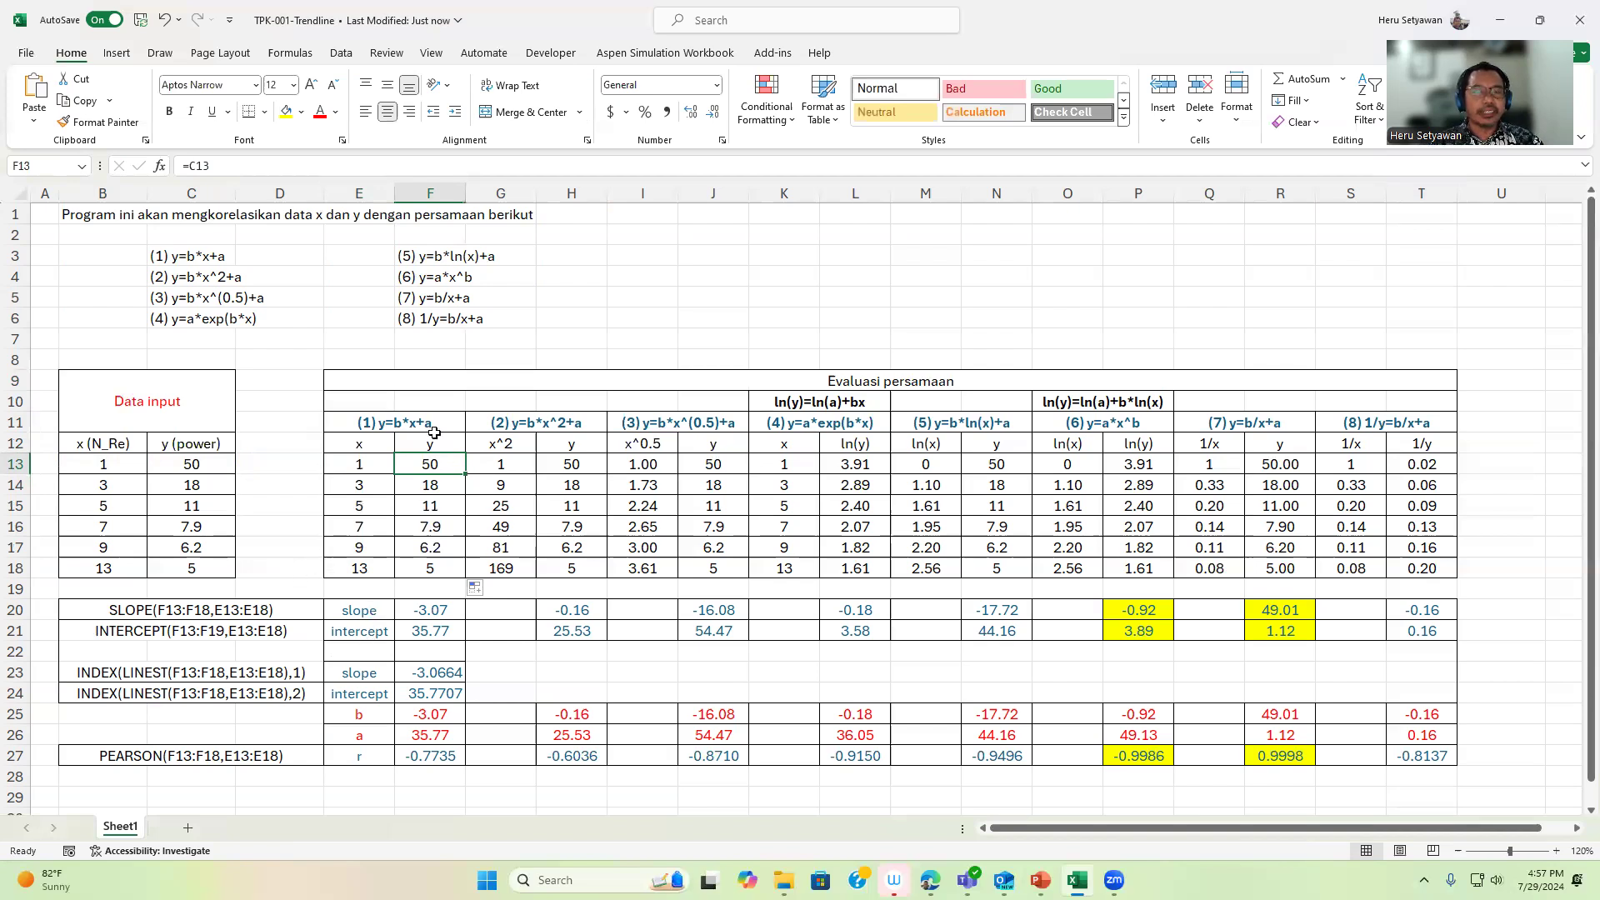
# Examine the SLOPE formula in F20 and the y values in F13:F18 that it uses
pyautogui.click(437, 610)
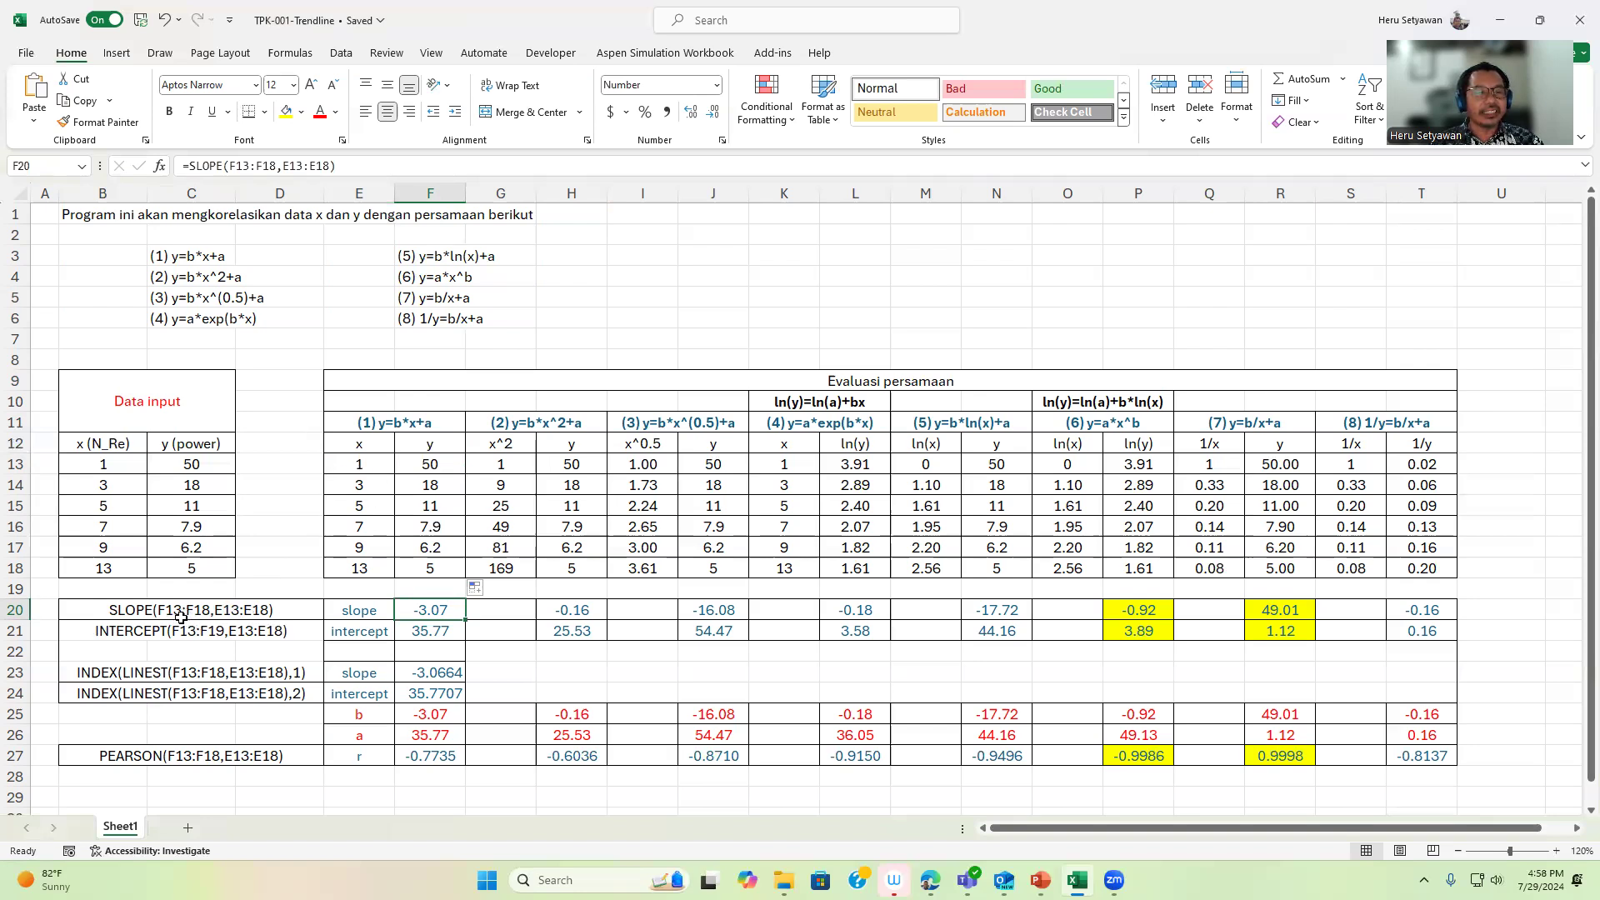
pyautogui.click(412, 469)
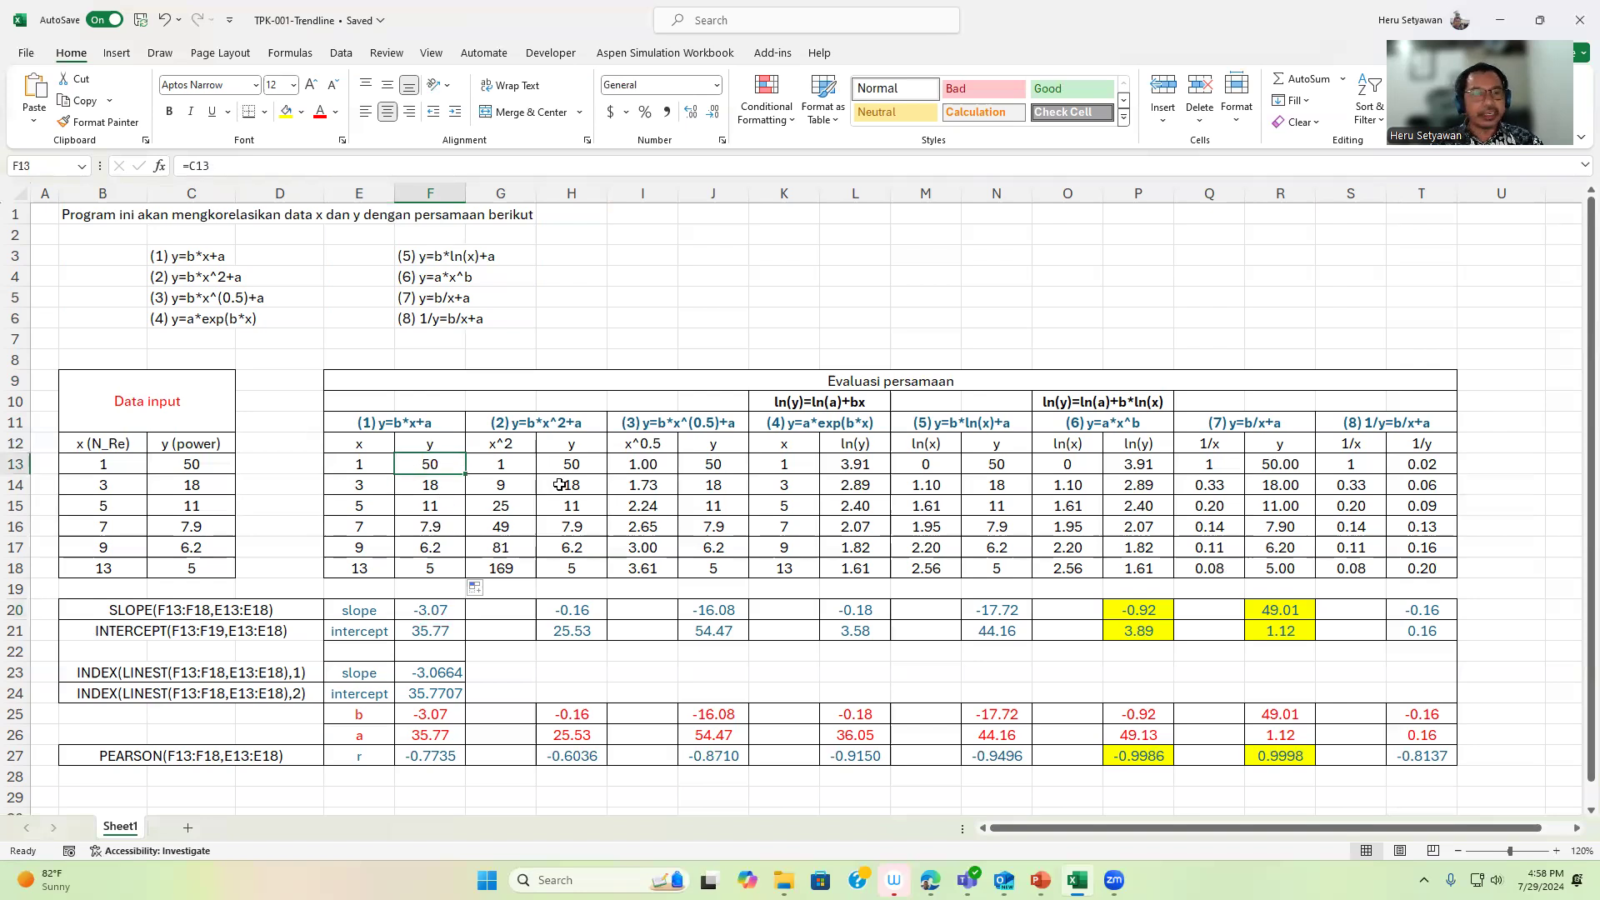
pyautogui.press('Down')
pyautogui.press('Down')
pyautogui.press('Down')
pyautogui.press('Down')
pyautogui.press('Down')
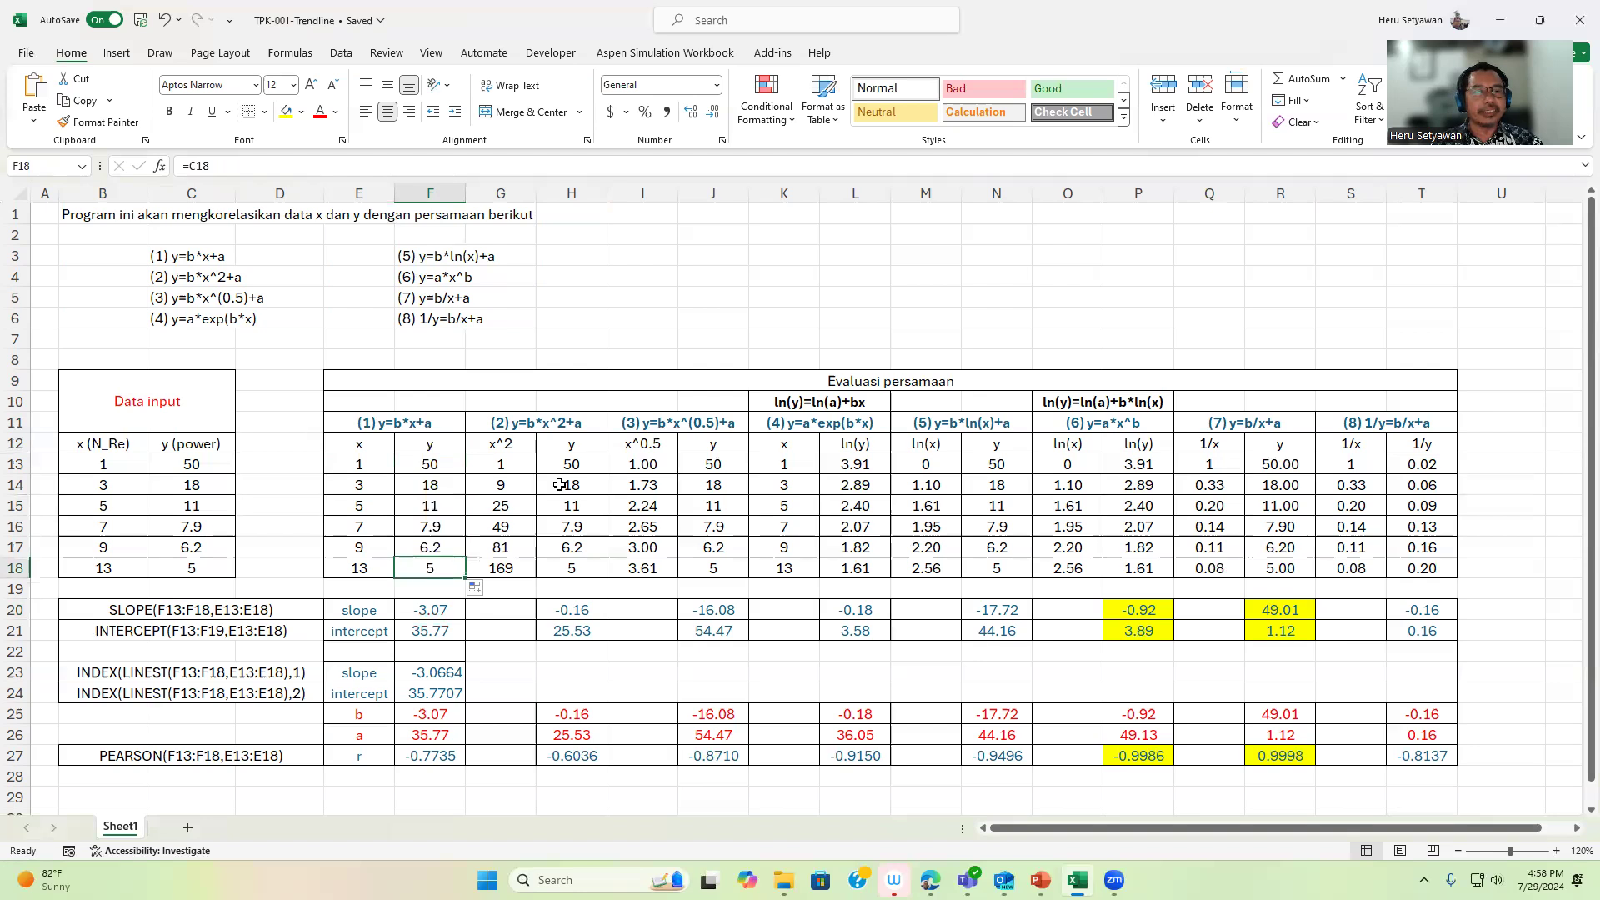
# Examine the x values in E13:E18 that serve as the SLOPE function's second argument
pyautogui.press('Left')
pyautogui.press('Up')
pyautogui.press('Up')
pyautogui.press('Up')
pyautogui.press('Up')
pyautogui.press('Up')
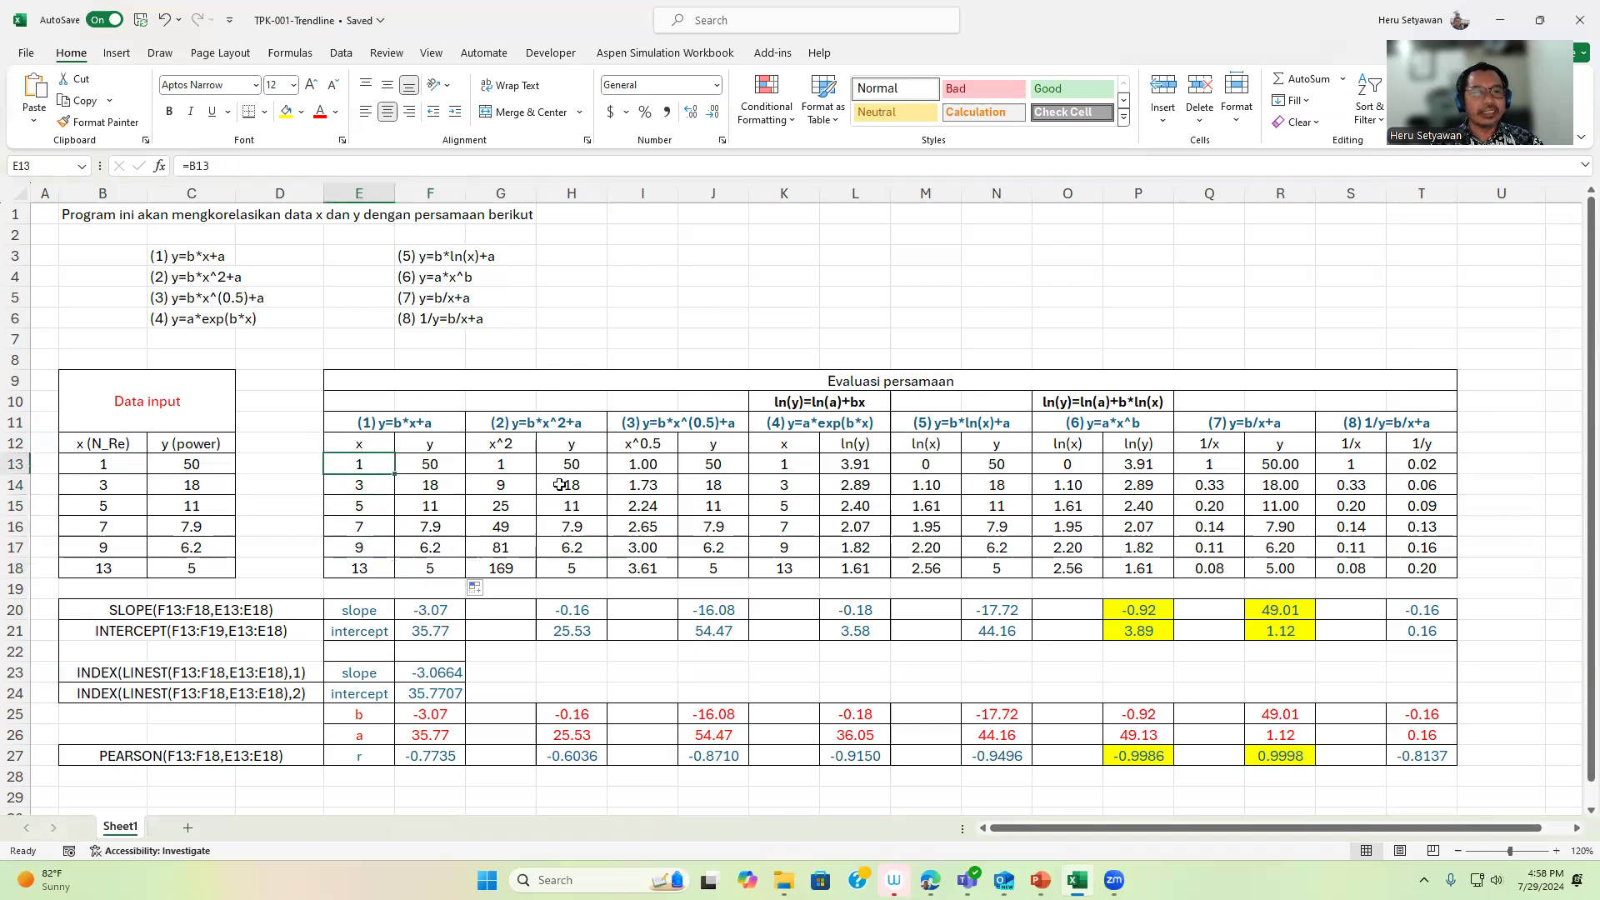
pyautogui.press('Down')
pyautogui.press('Down')
pyautogui.press('Down')
pyautogui.press('Down')
pyautogui.press('Down')
pyautogui.press('Up')
pyautogui.press('Up')
pyautogui.press('Up')
pyautogui.press('Up')
pyautogui.press('Up')
pyautogui.press('Down')
pyautogui.press('Down')
pyautogui.press('Down')
pyautogui.press('Down')
pyautogui.press('Down')
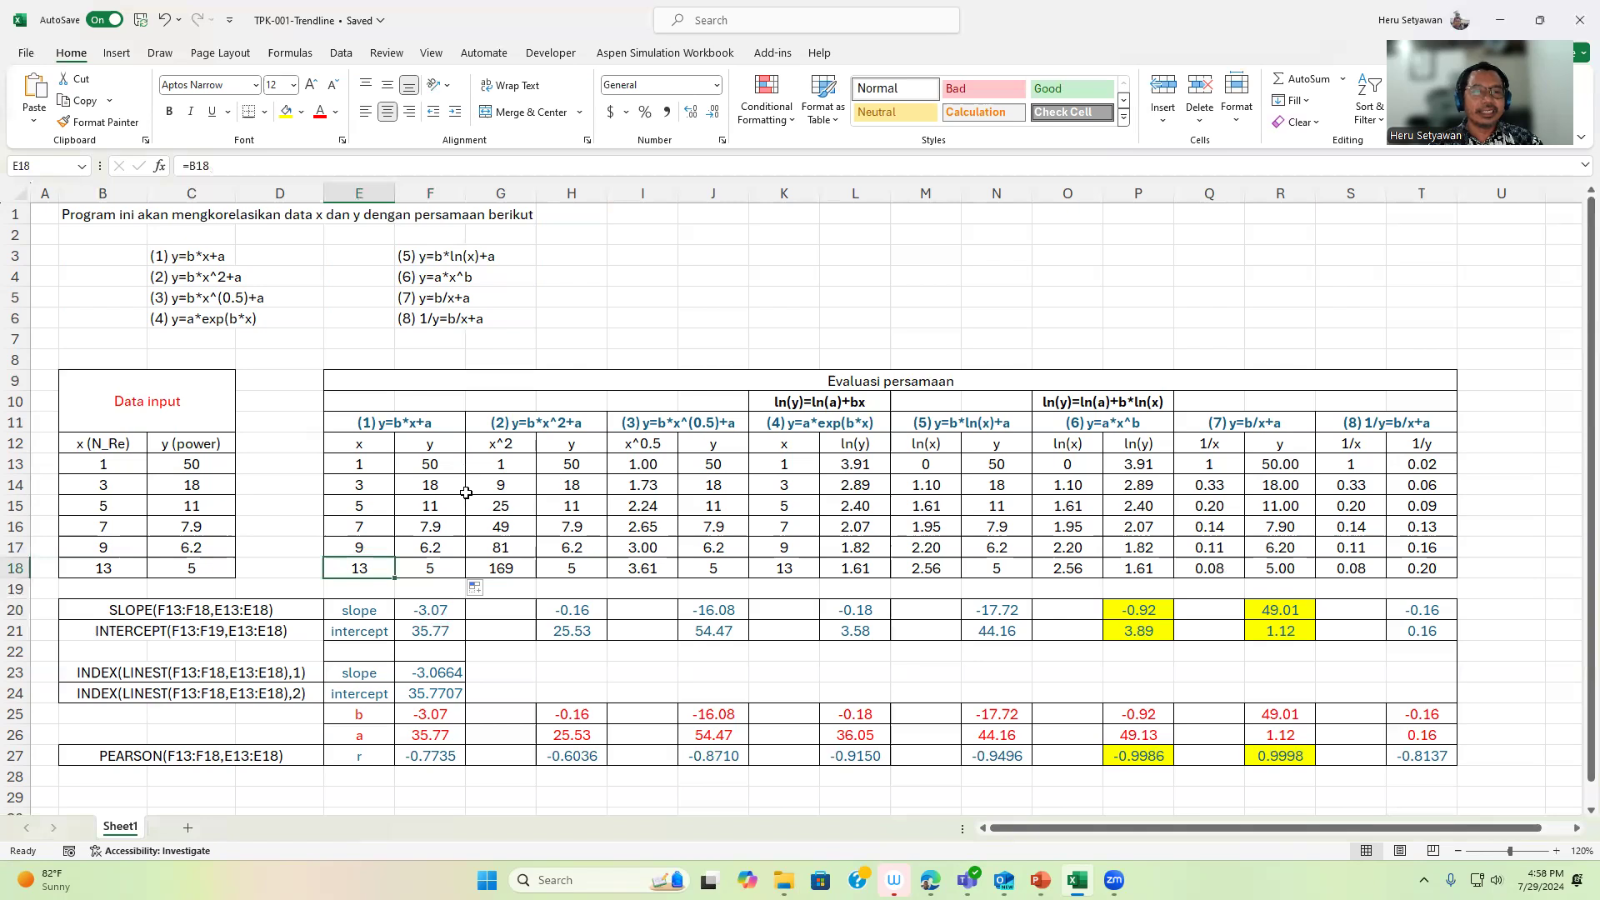
# Set the SLOPE arguments in F20 to G13:G18 for the known ys and E13:E18 for the known xs
pyautogui.click(445, 614)
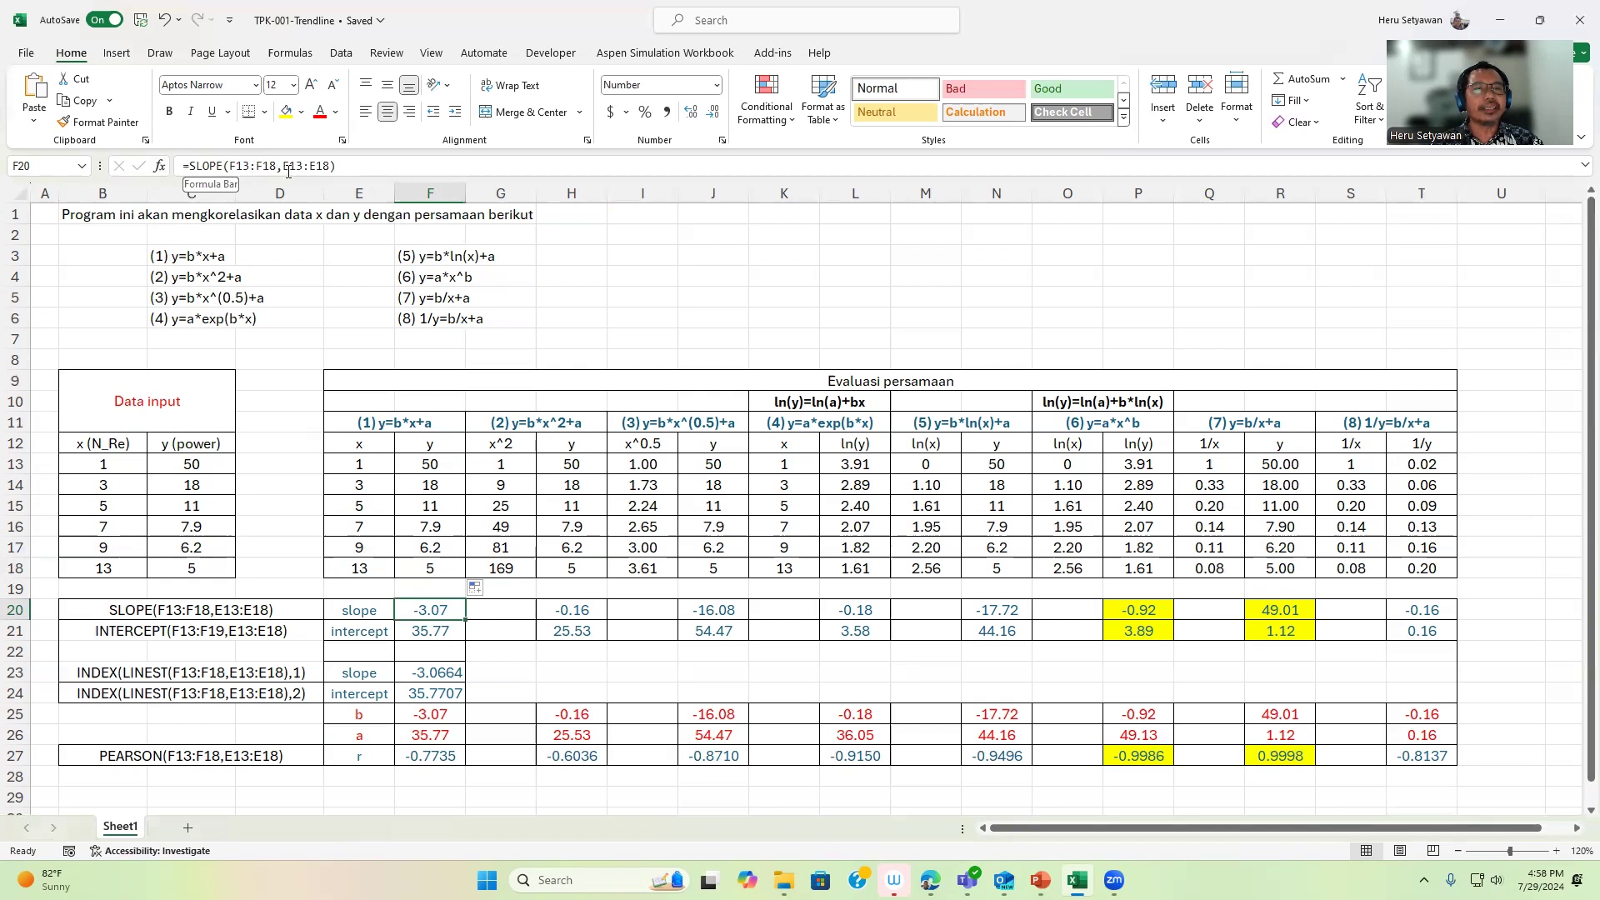
pyautogui.click(164, 172)
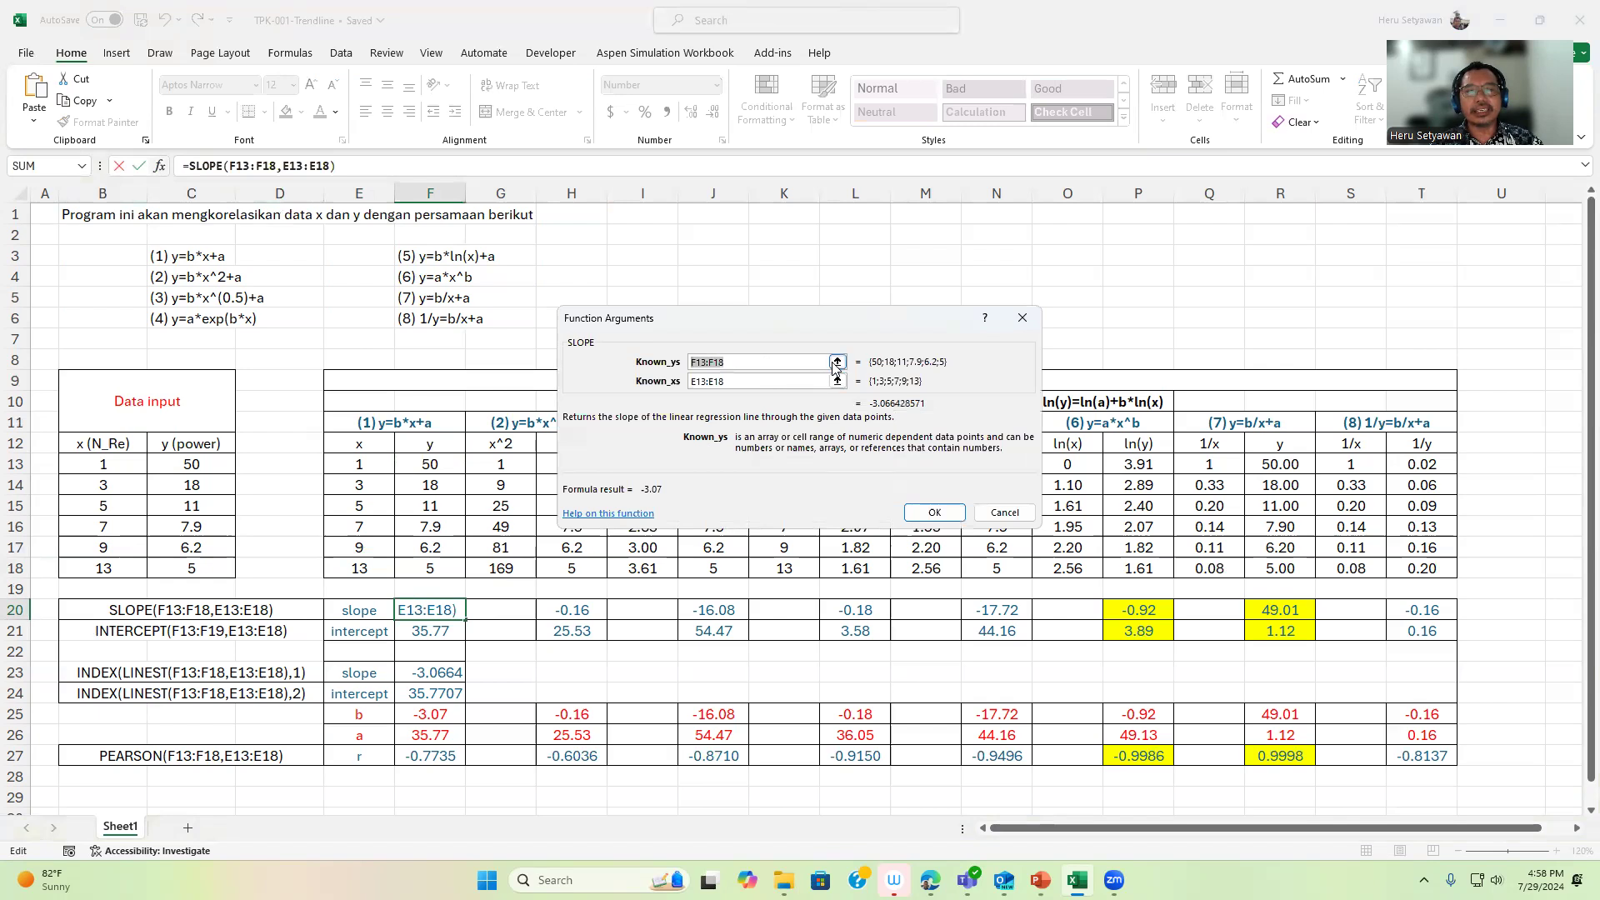
pyautogui.click(837, 362)
pyautogui.moveTo(490, 469); pyautogui.dragTo(504, 569)
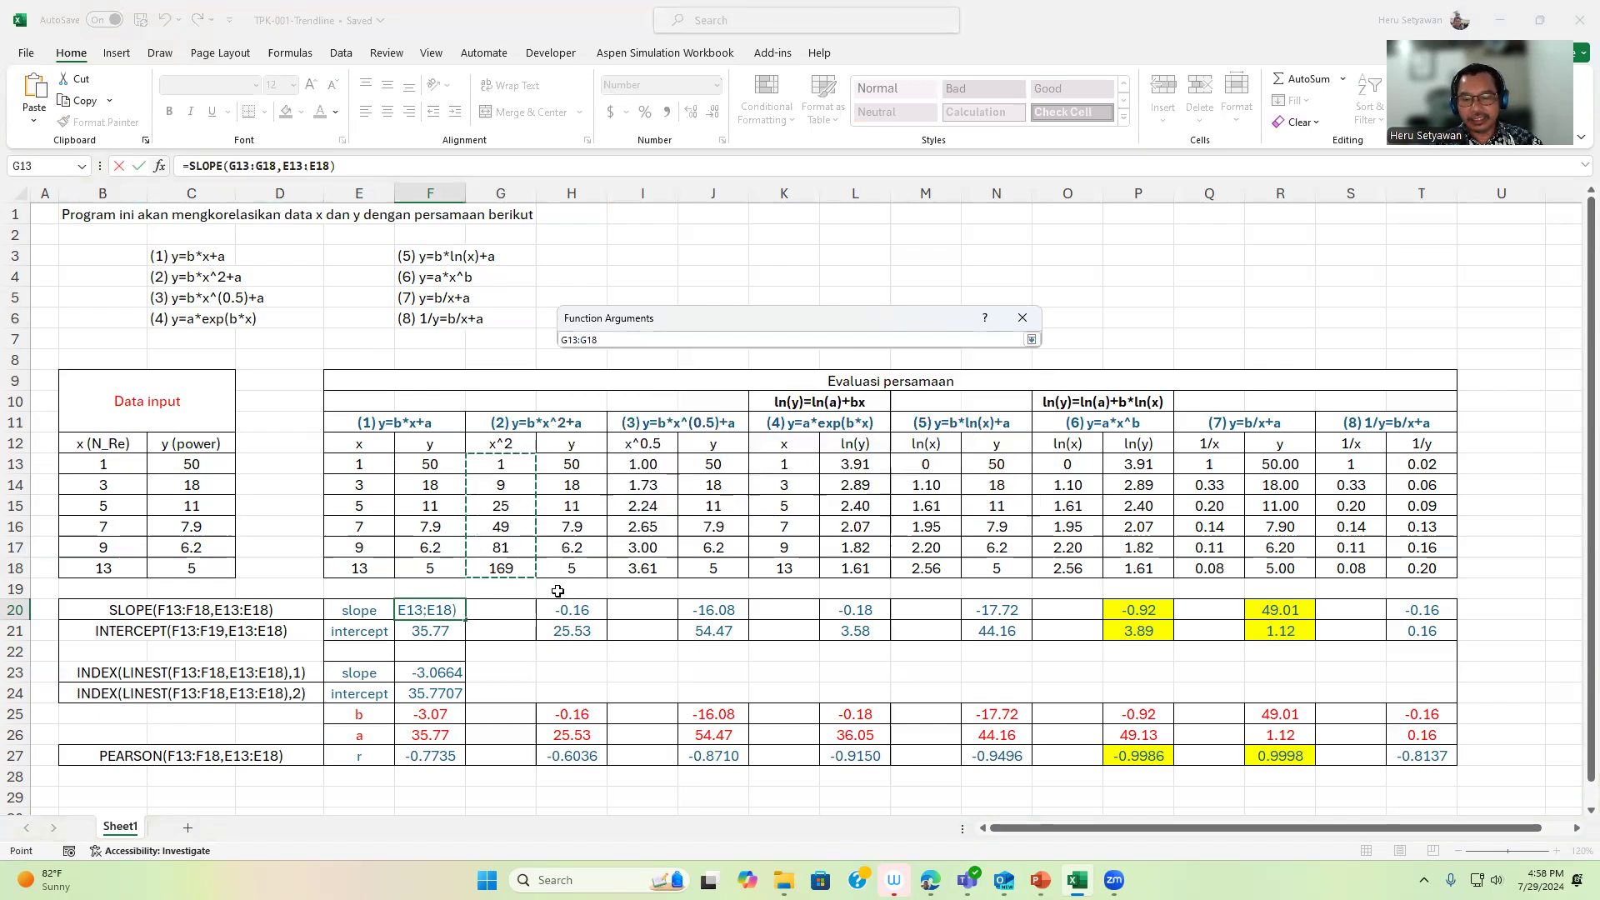
pyautogui.press('Return')
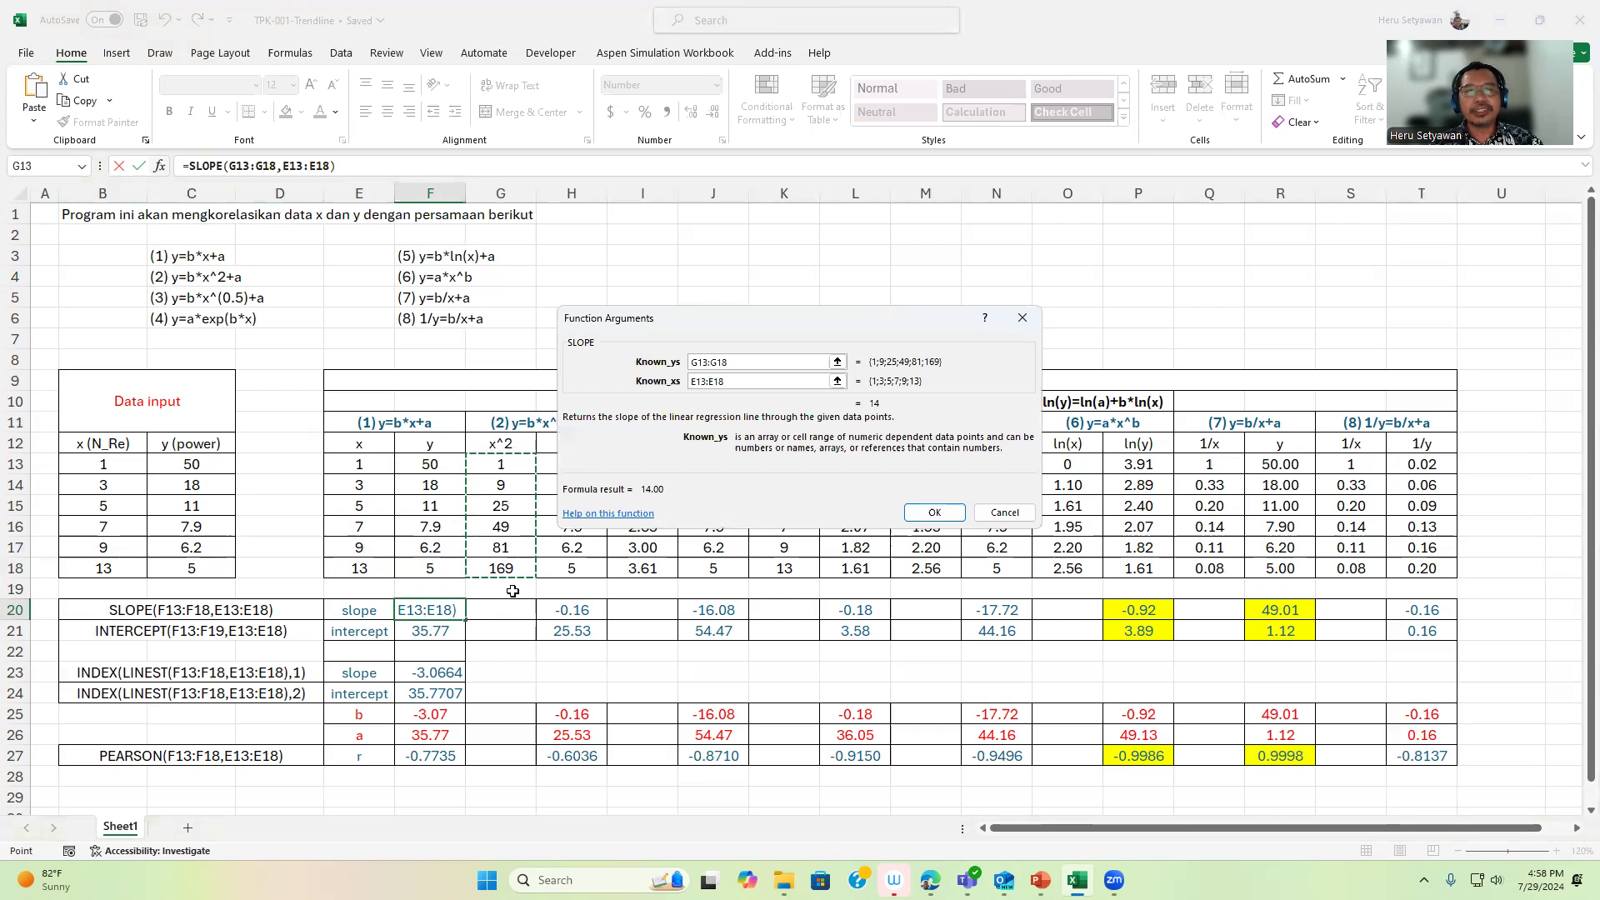
pyautogui.click(837, 380)
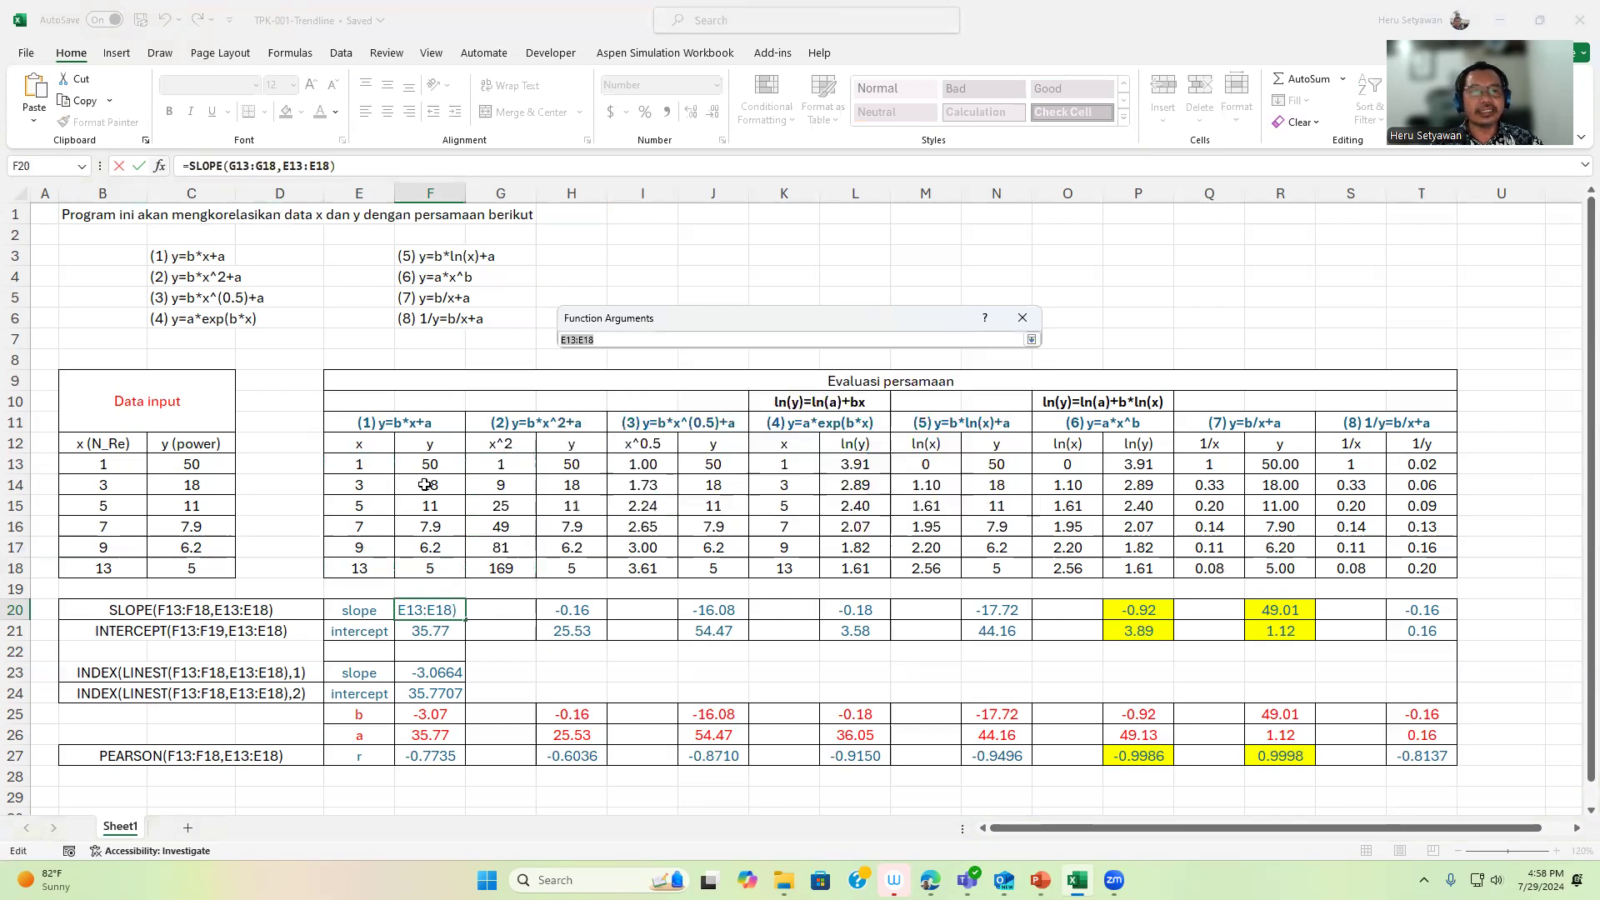
pyautogui.moveTo(364, 471); pyautogui.dragTo(359, 568)
pyautogui.press('Return')
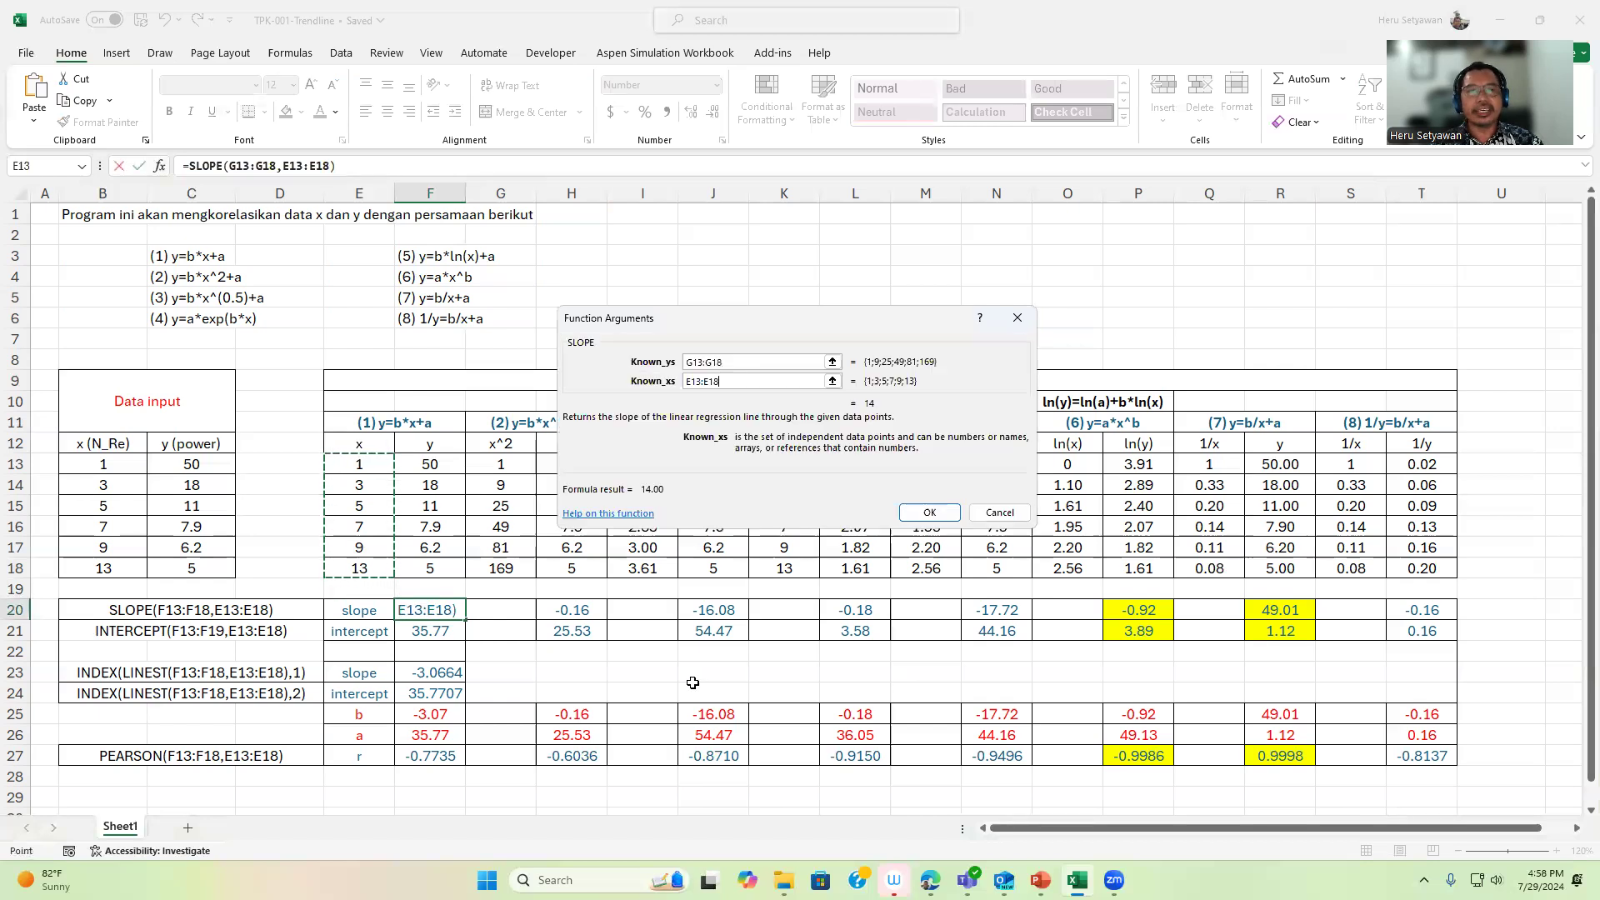
pyautogui.click(926, 512)
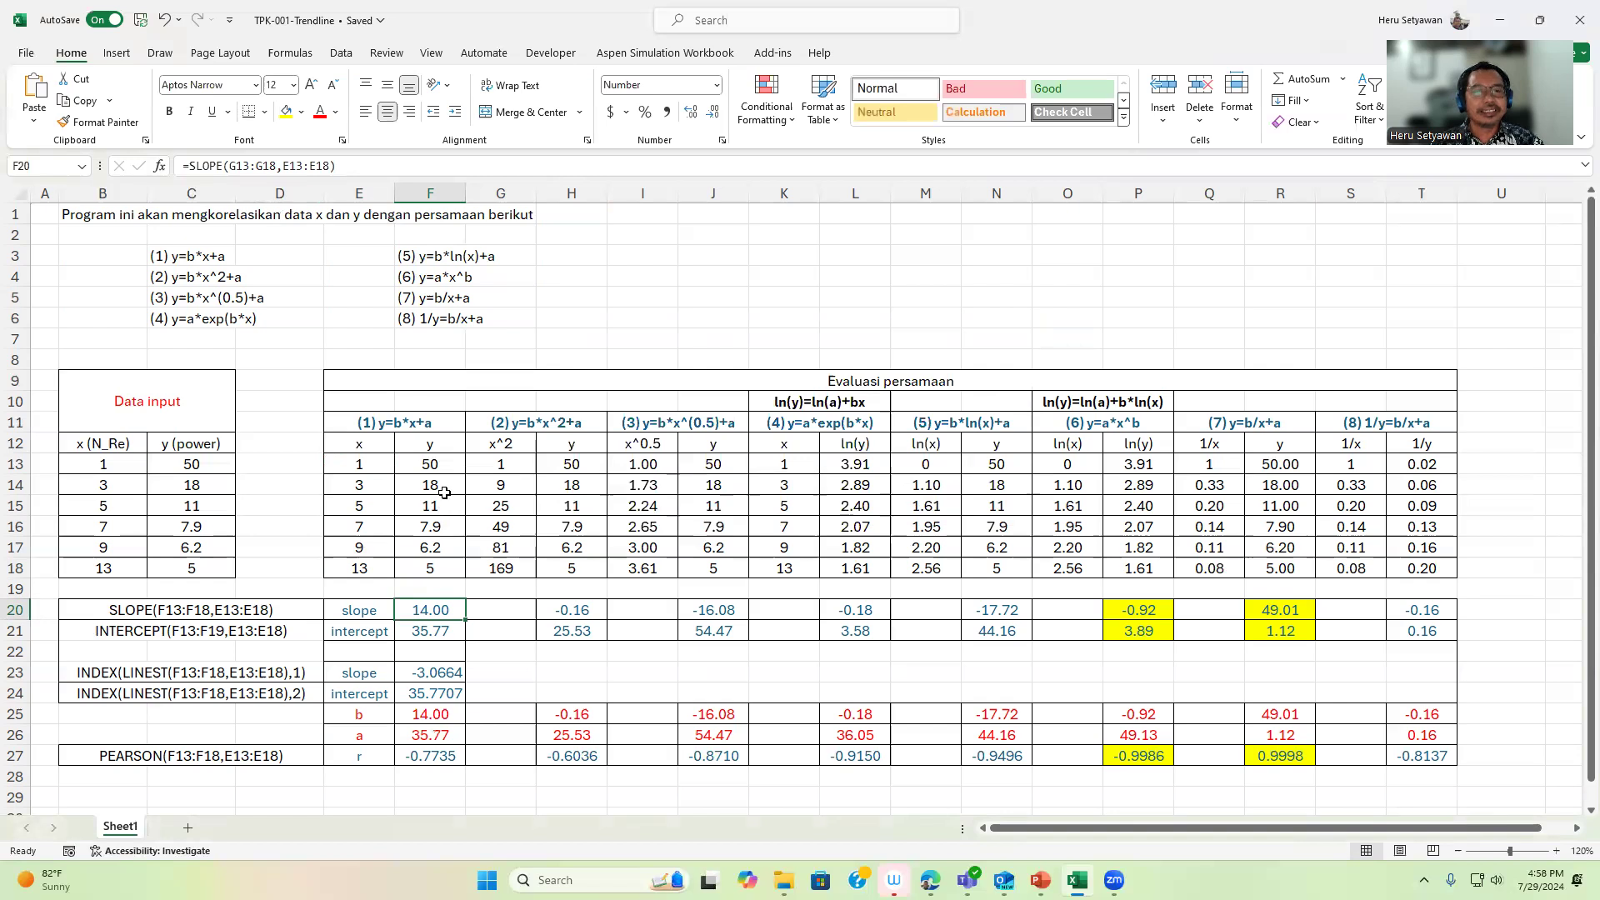
# Set the SLOPE arguments in F20 to F13:F18 for the known ys and E13:E18 for the known xs
pyautogui.click(158, 169)
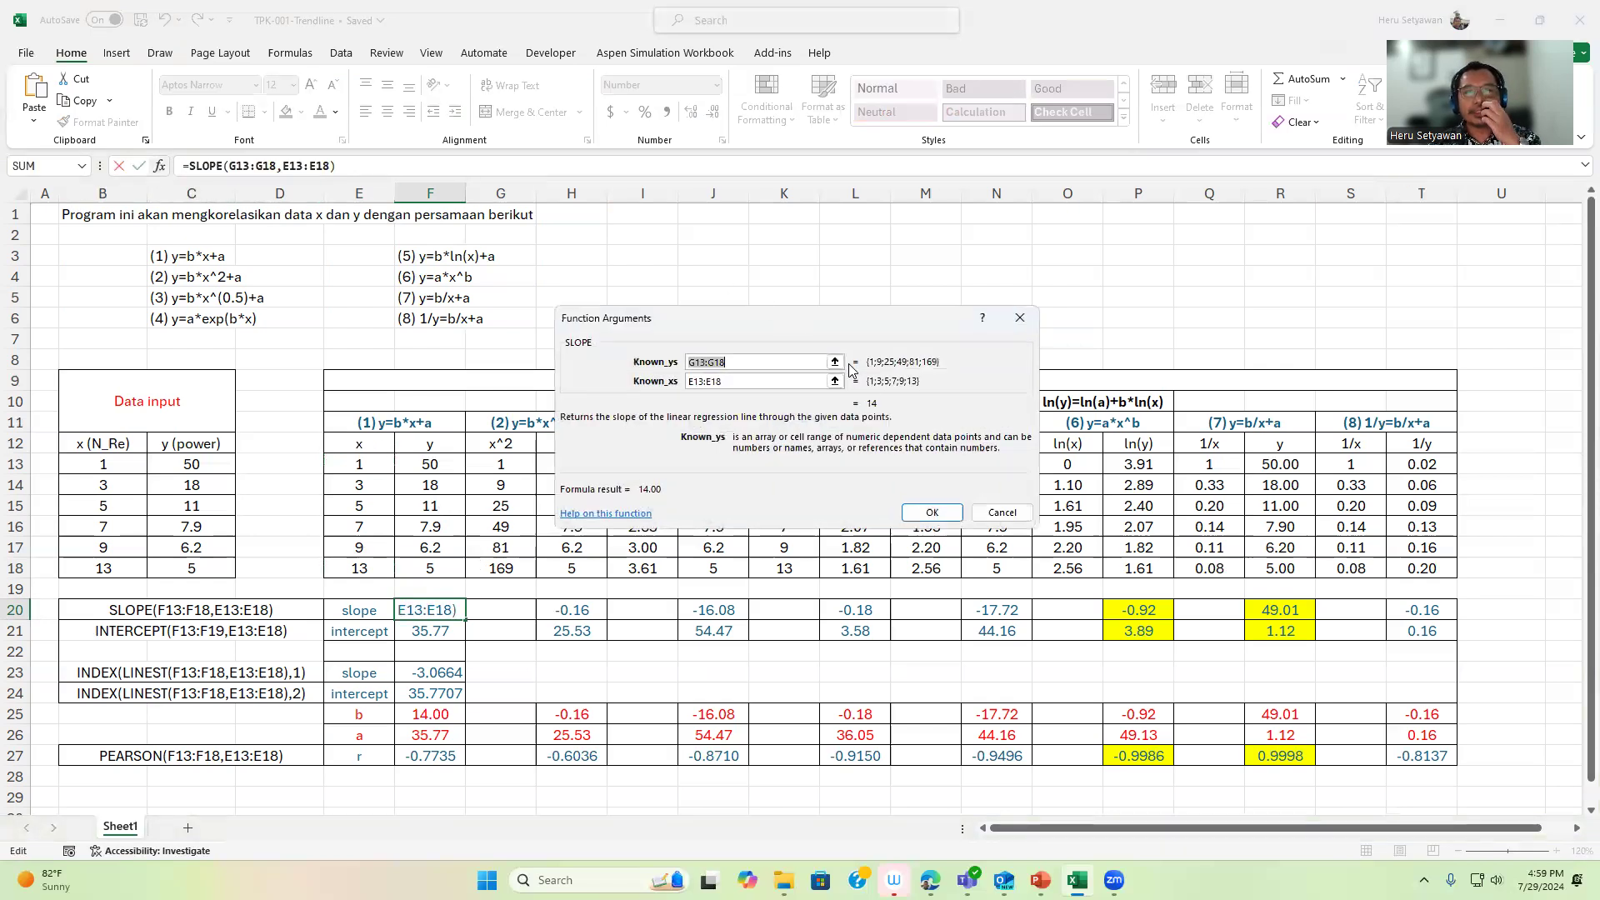
pyautogui.click(836, 362)
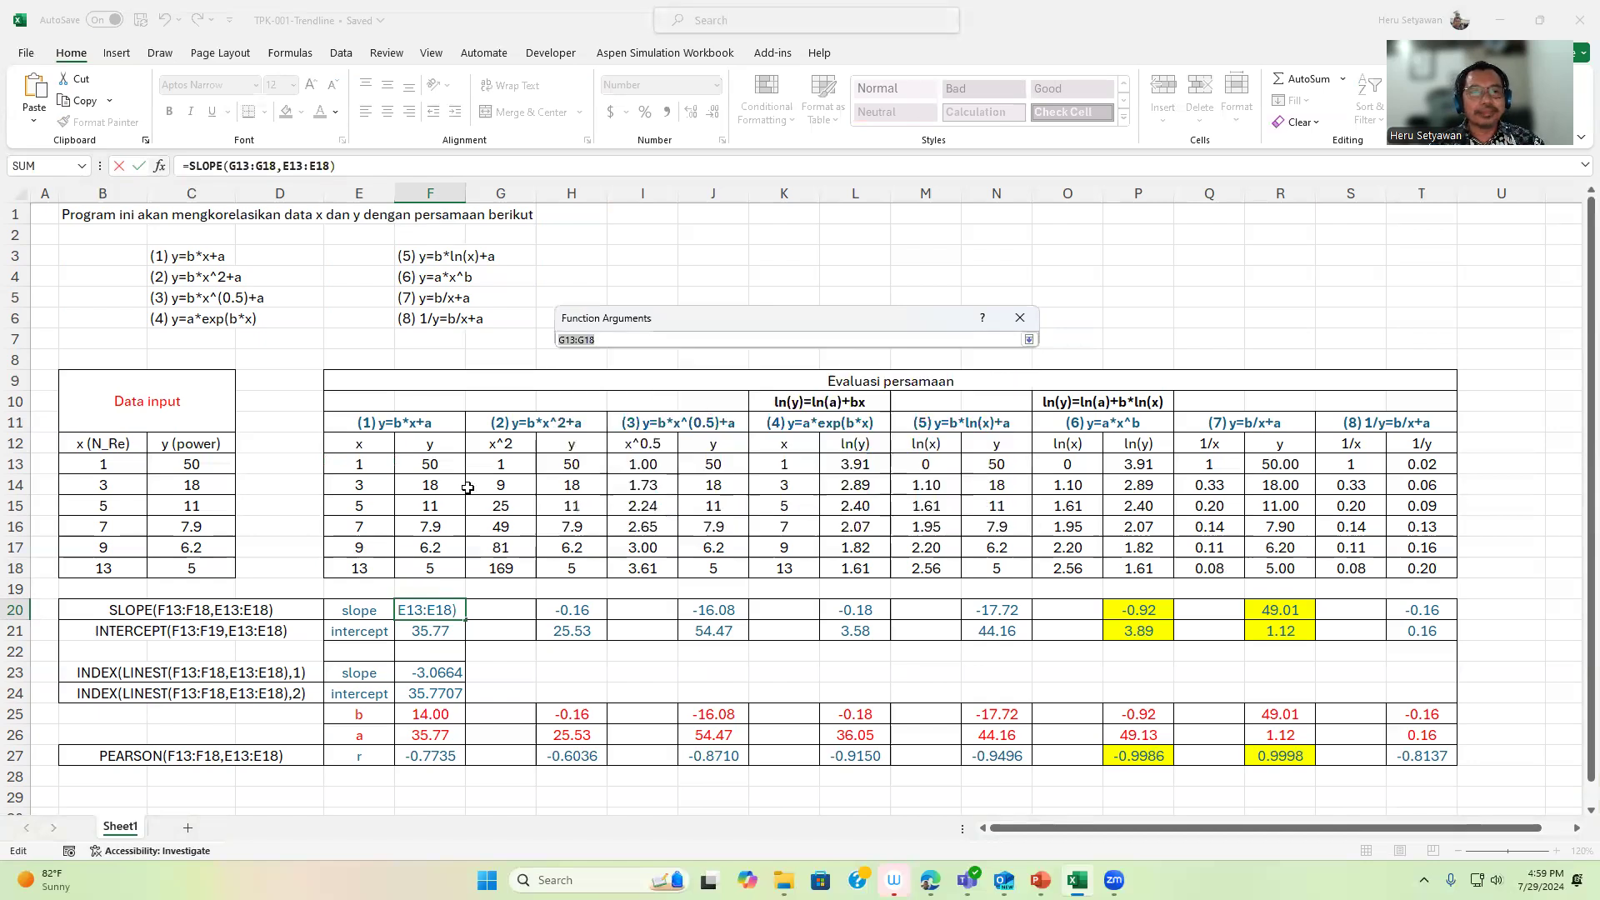
pyautogui.moveTo(440, 467); pyautogui.dragTo(434, 569)
pyautogui.press('Return')
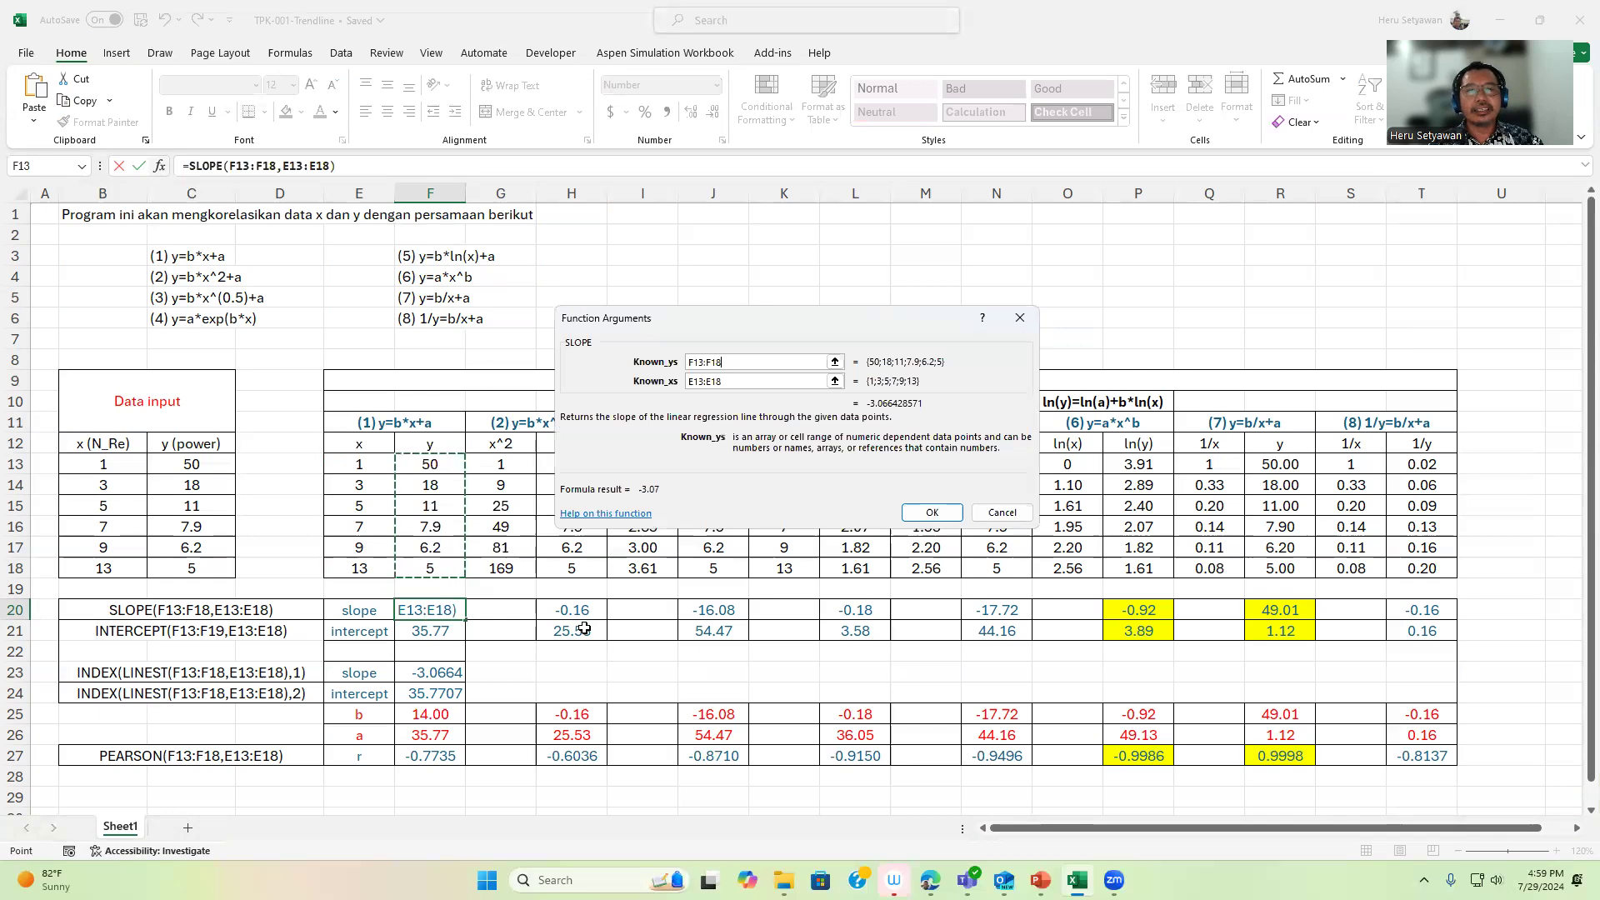
pyautogui.click(836, 380)
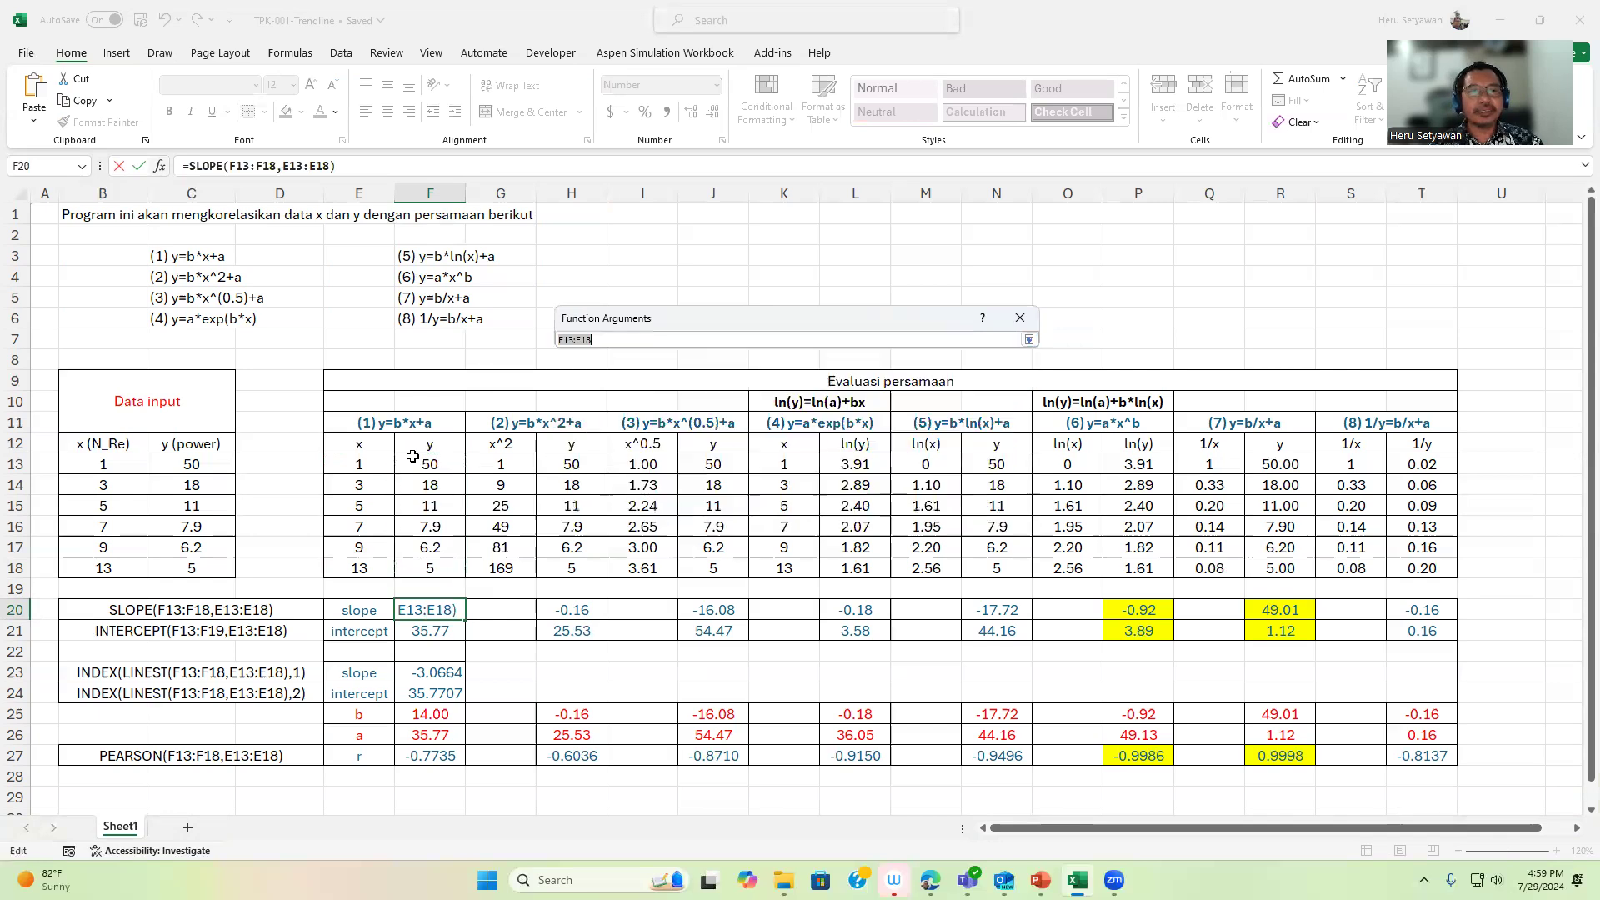
pyautogui.moveTo(375, 467); pyautogui.dragTo(381, 556)
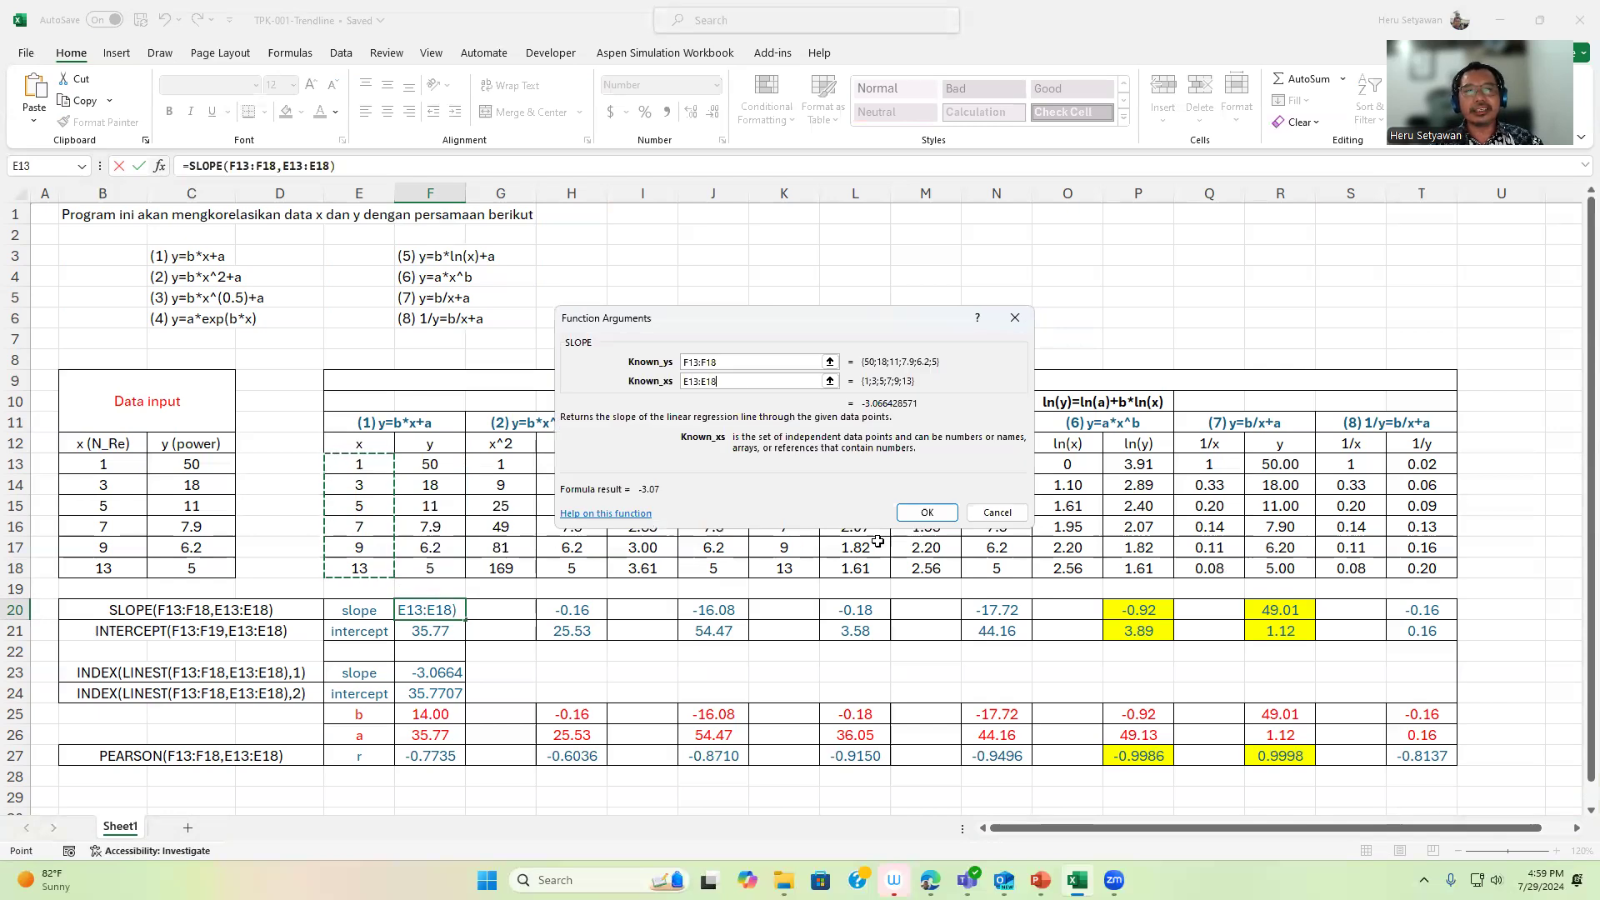
pyautogui.click(911, 513)
# Examine the INTERCEPT formula in F21 and the y and x^2 data ranges of equation (2)
pyautogui.click(432, 633)
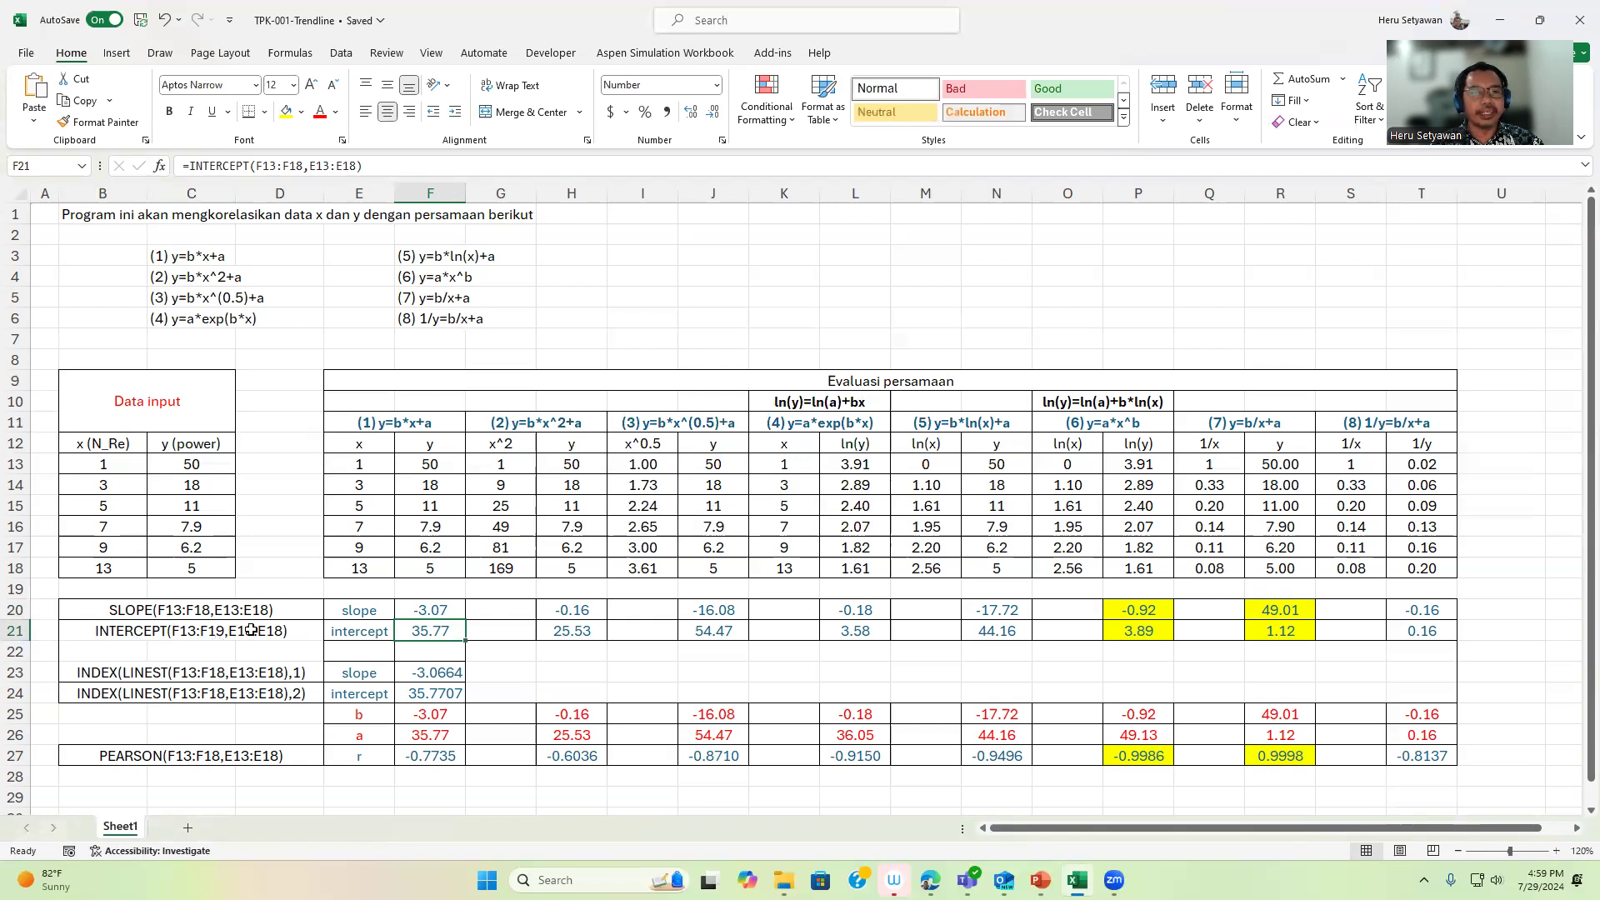
pyautogui.moveTo(587, 464); pyautogui.dragTo(583, 571)
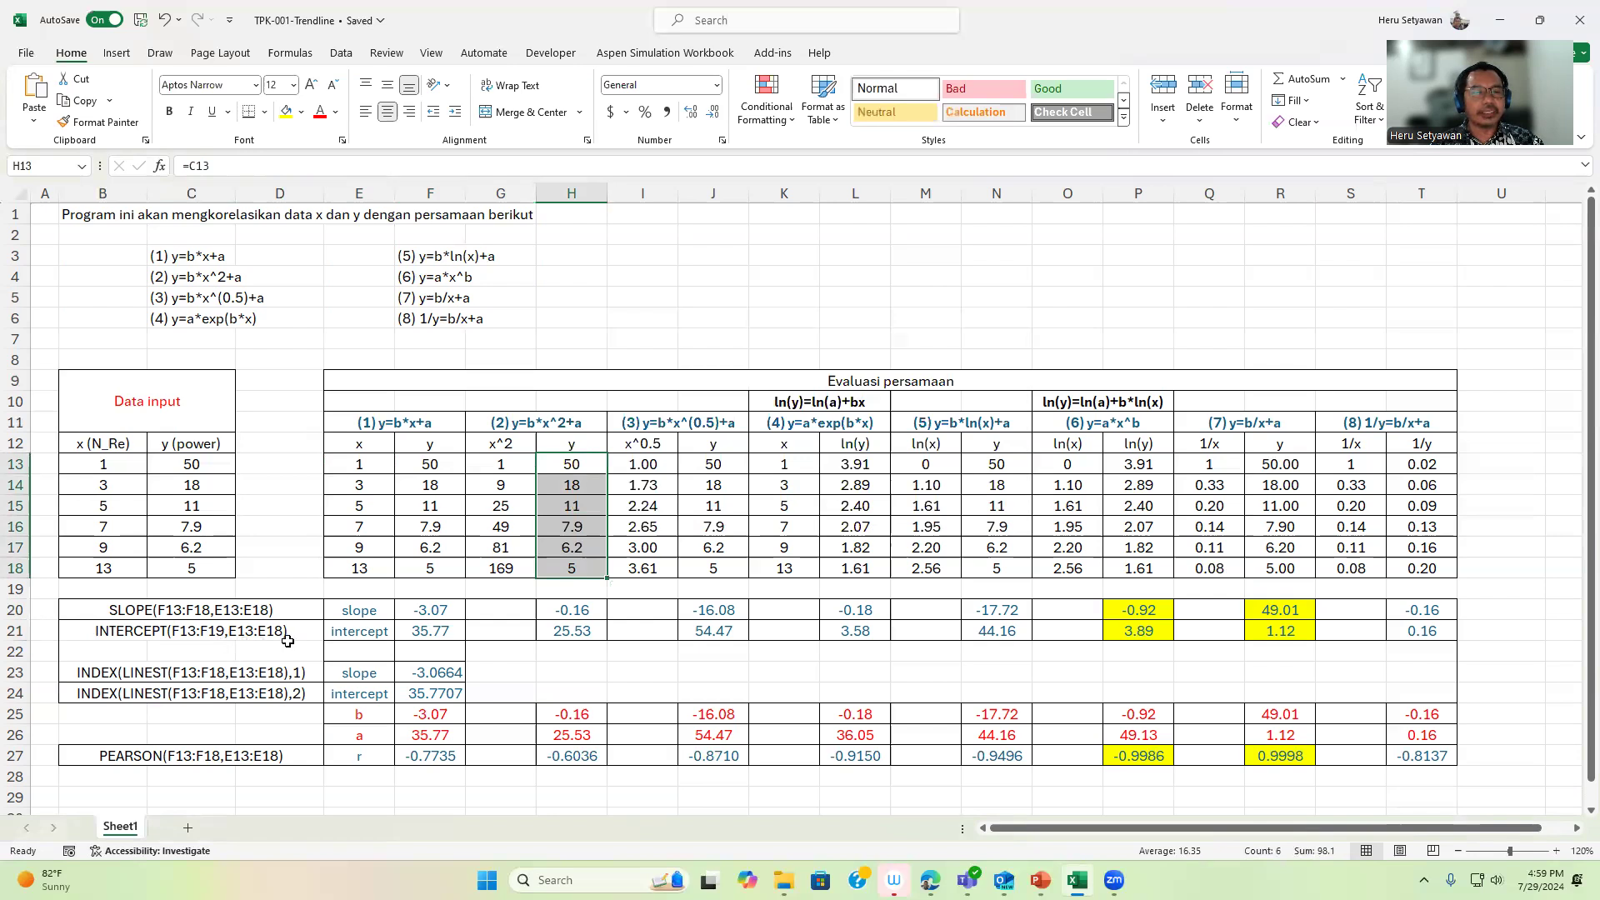
pyautogui.moveTo(498, 554); pyautogui.dragTo(500, 570)
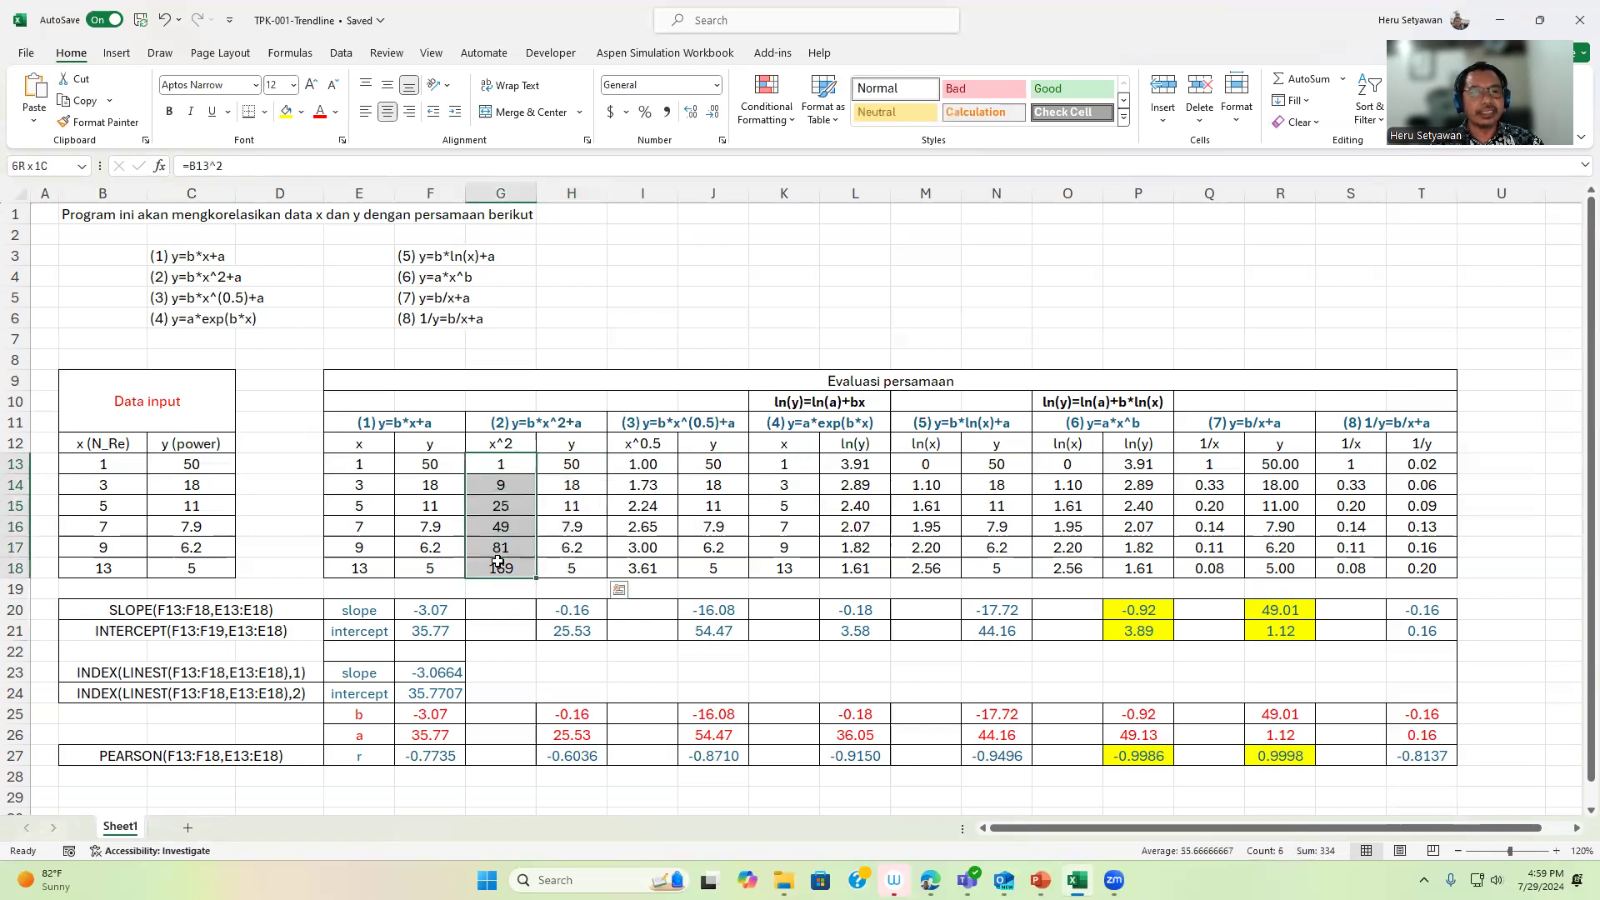
pyautogui.click(581, 464)
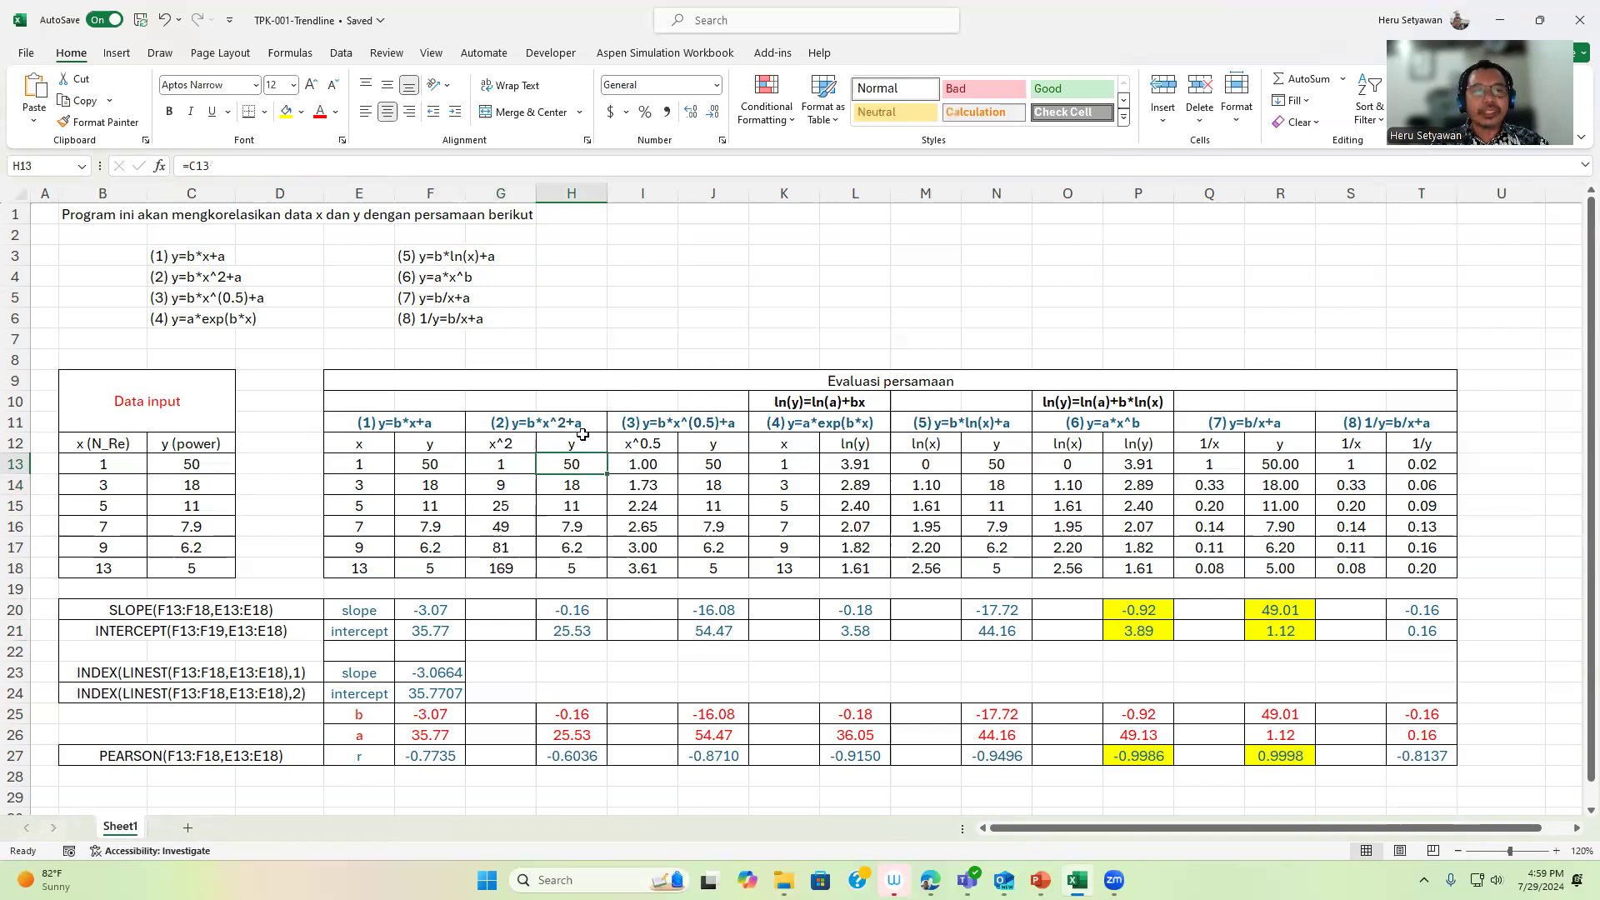
# Enter the formula =B13^2 in G13 for the x^2 column of equation (2)
pyautogui.click(504, 469)
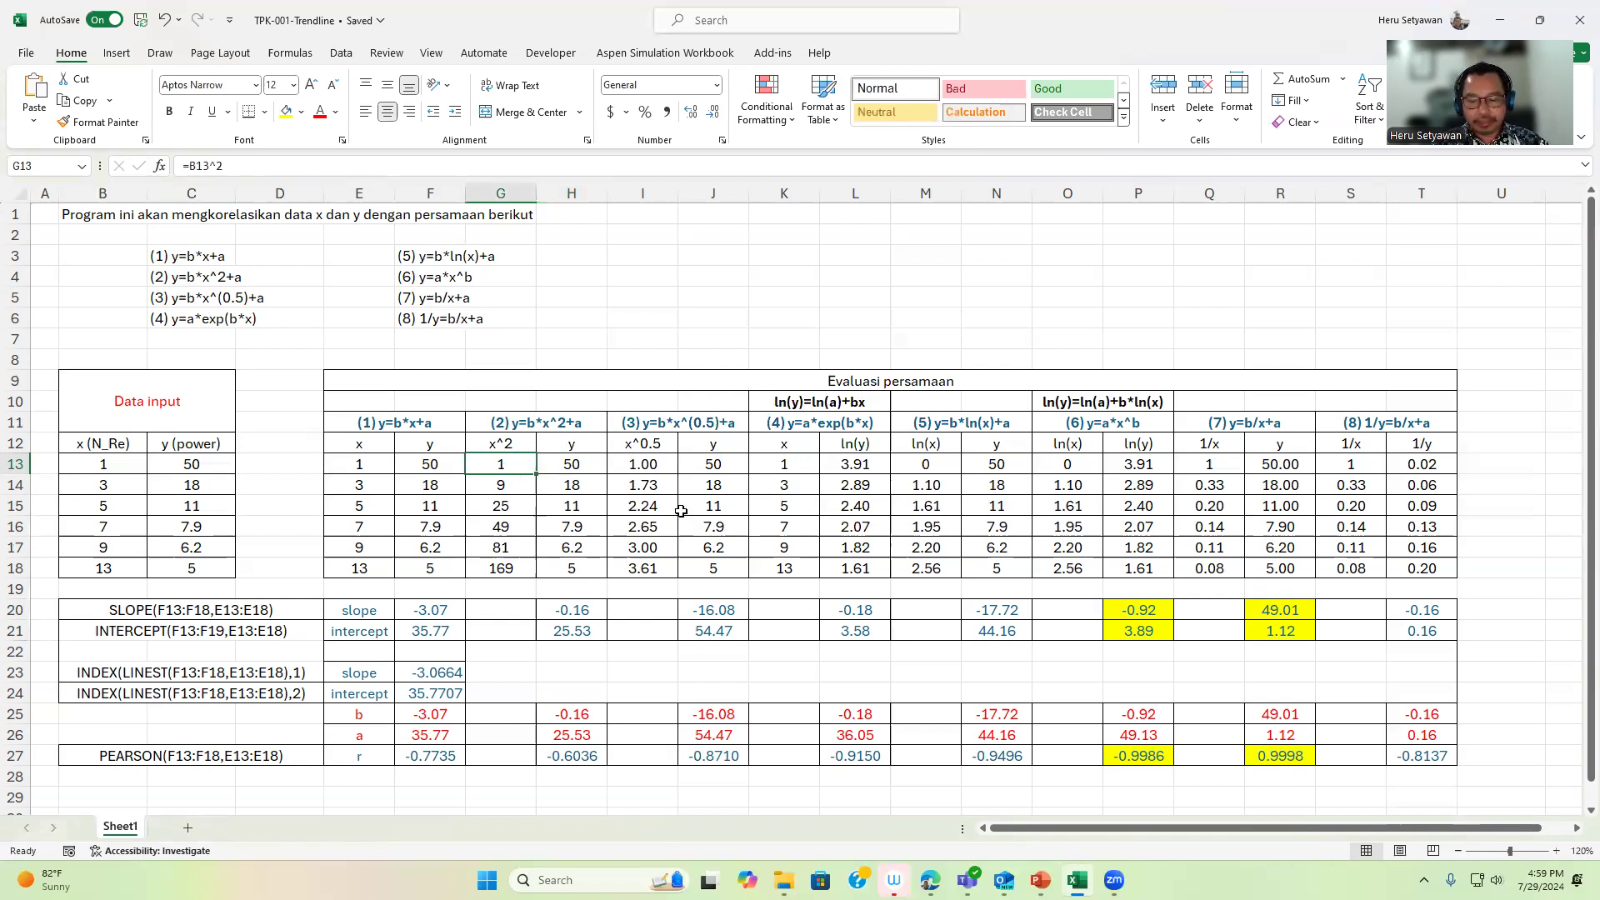
pyautogui.write('=')
pyautogui.press('Left')
pyautogui.press('Left')
pyautogui.press('Left')
pyautogui.press('Left')
pyautogui.press('Left')
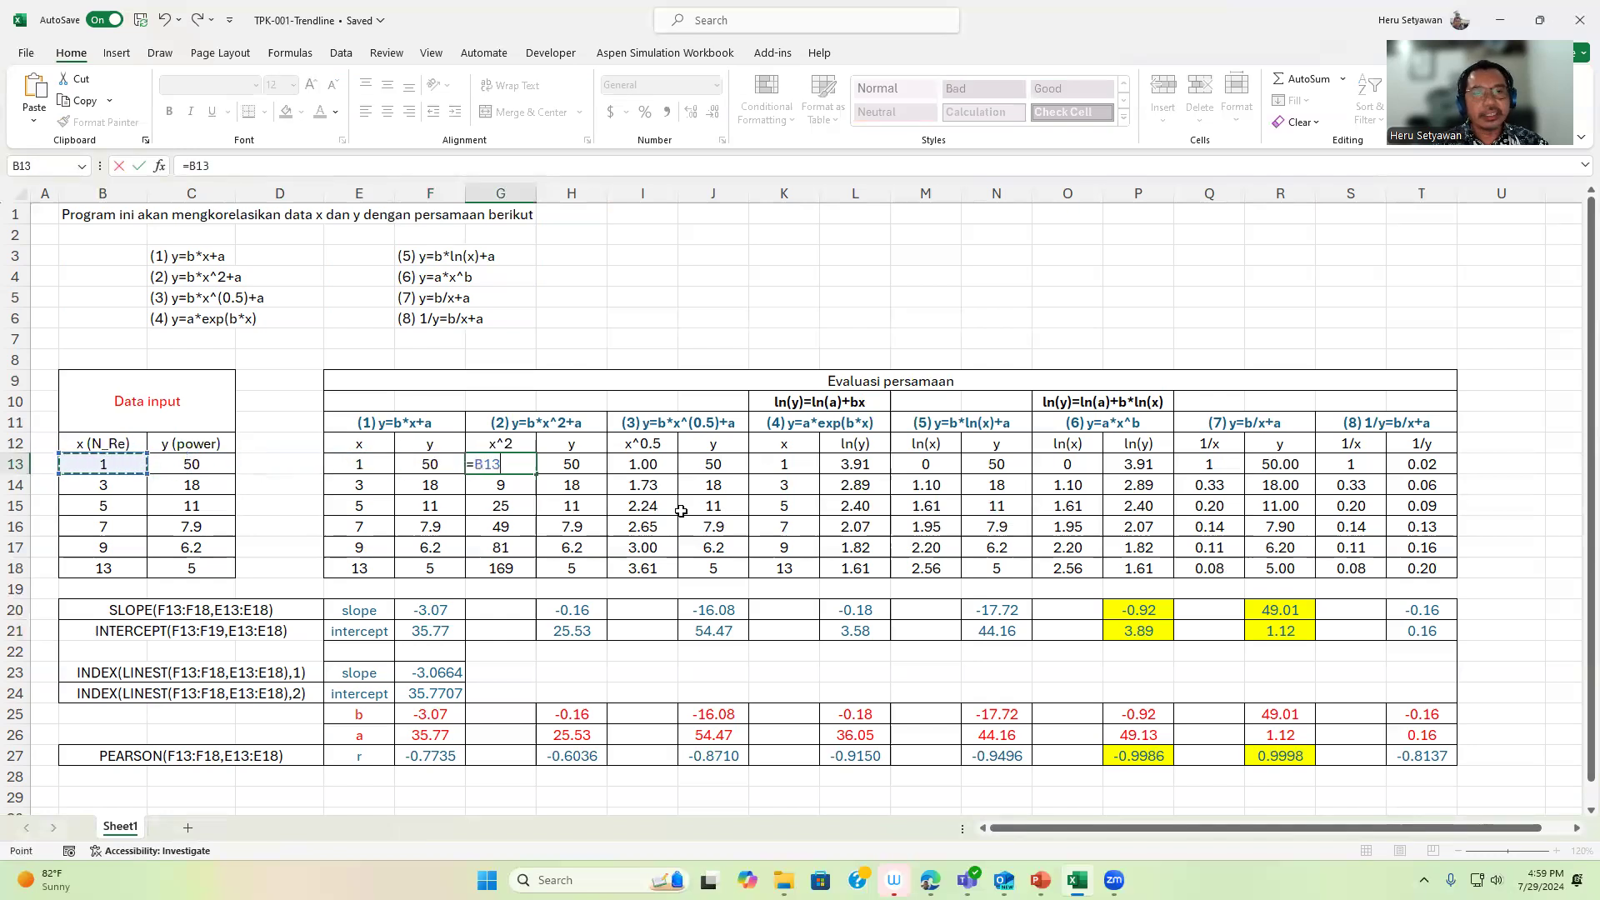
pyautogui.write('^')
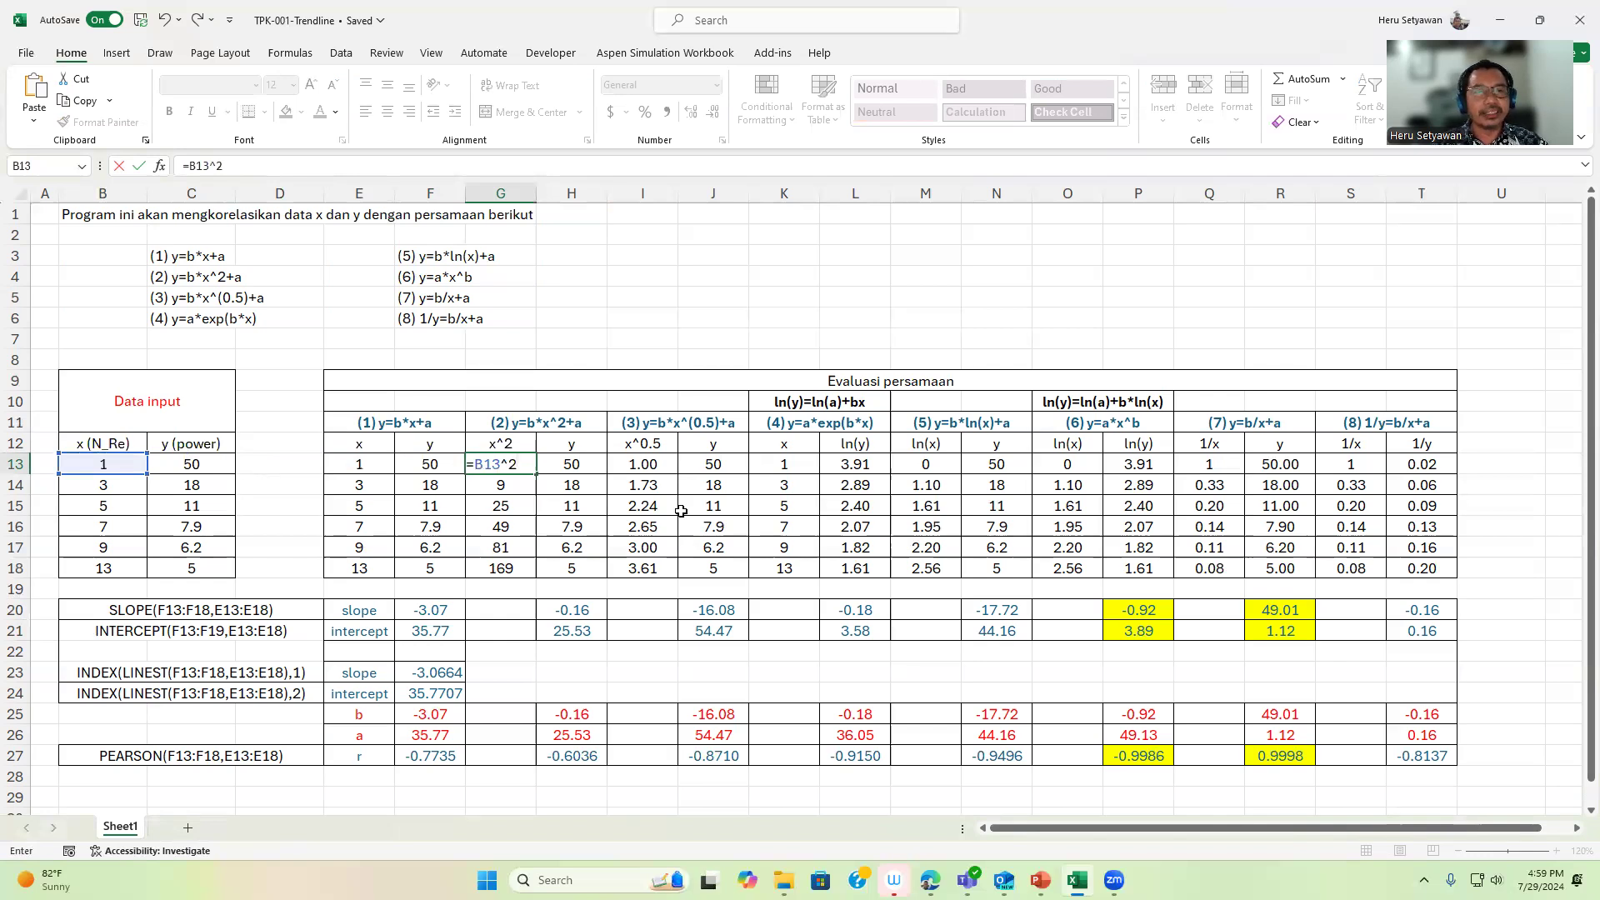
pyautogui.write('2')
pyautogui.hotkey('ctrl', 'Return')
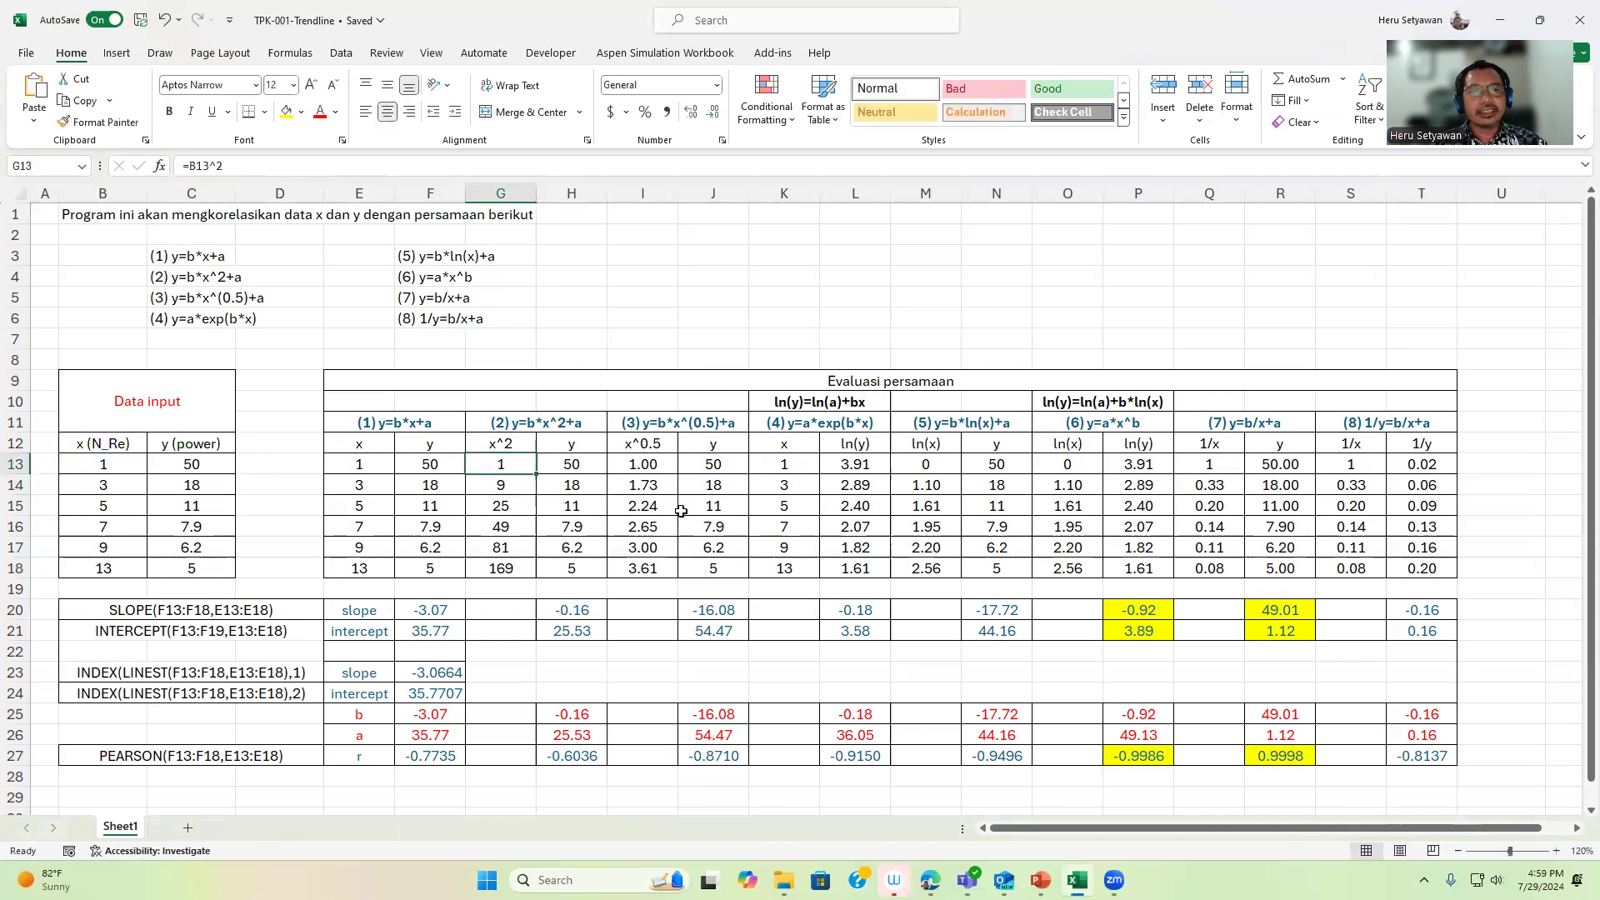
# Link the first y value of equation (2) in H13 to the input data with =C13
pyautogui.press('Right')
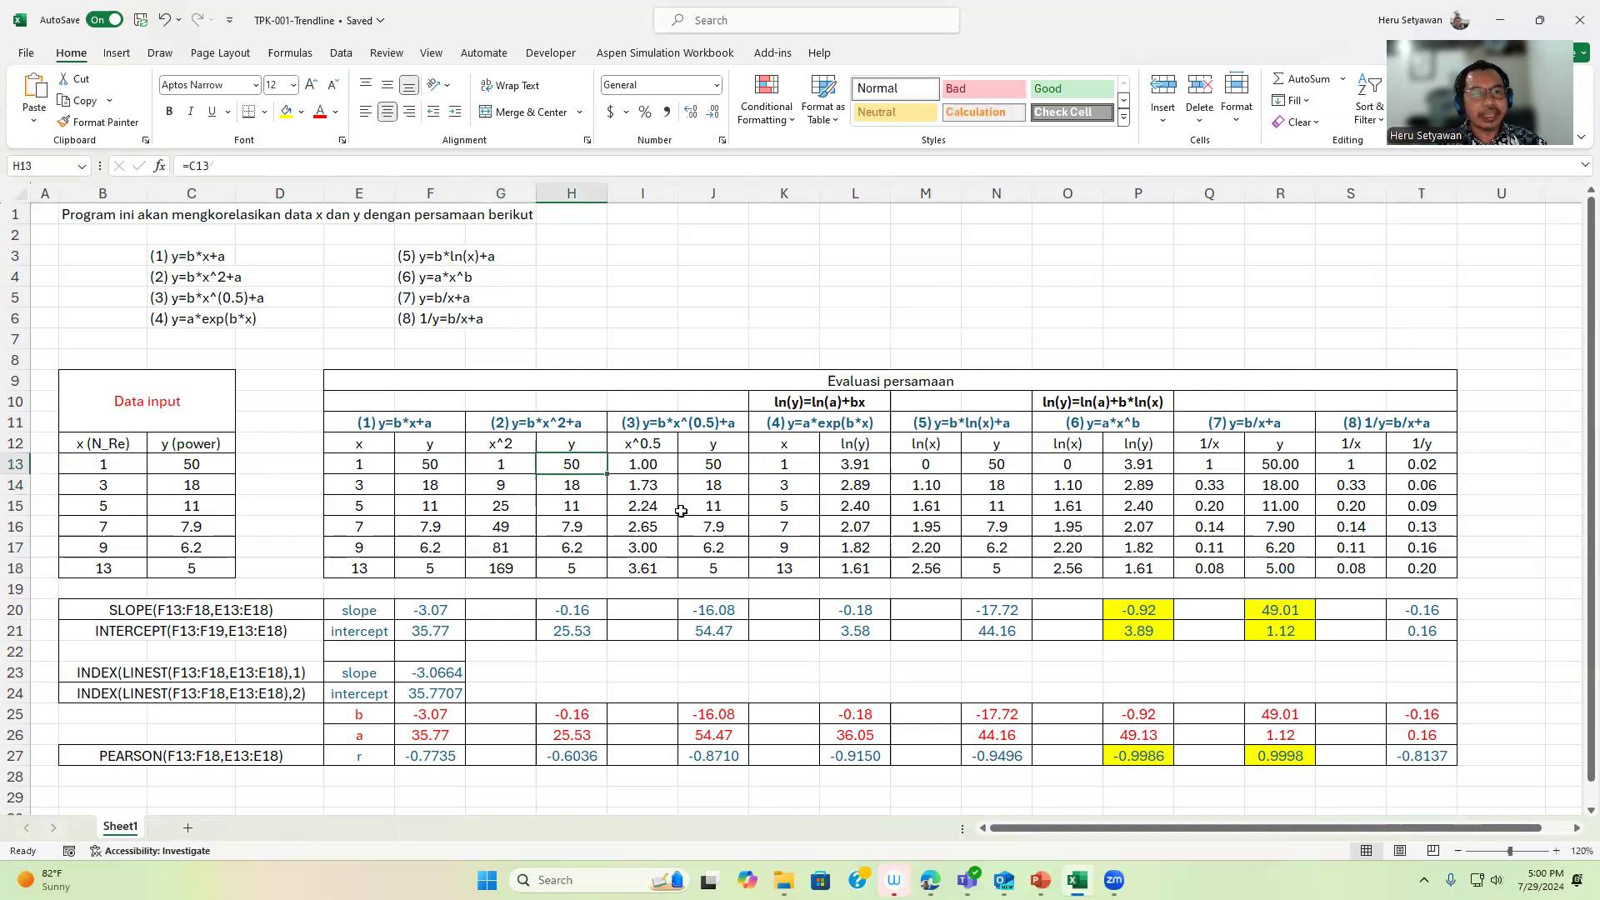
pyautogui.write('=')
pyautogui.press('Left')
pyautogui.press('Left')
pyautogui.press('Left')
pyautogui.press('Left')
pyautogui.press('Left')
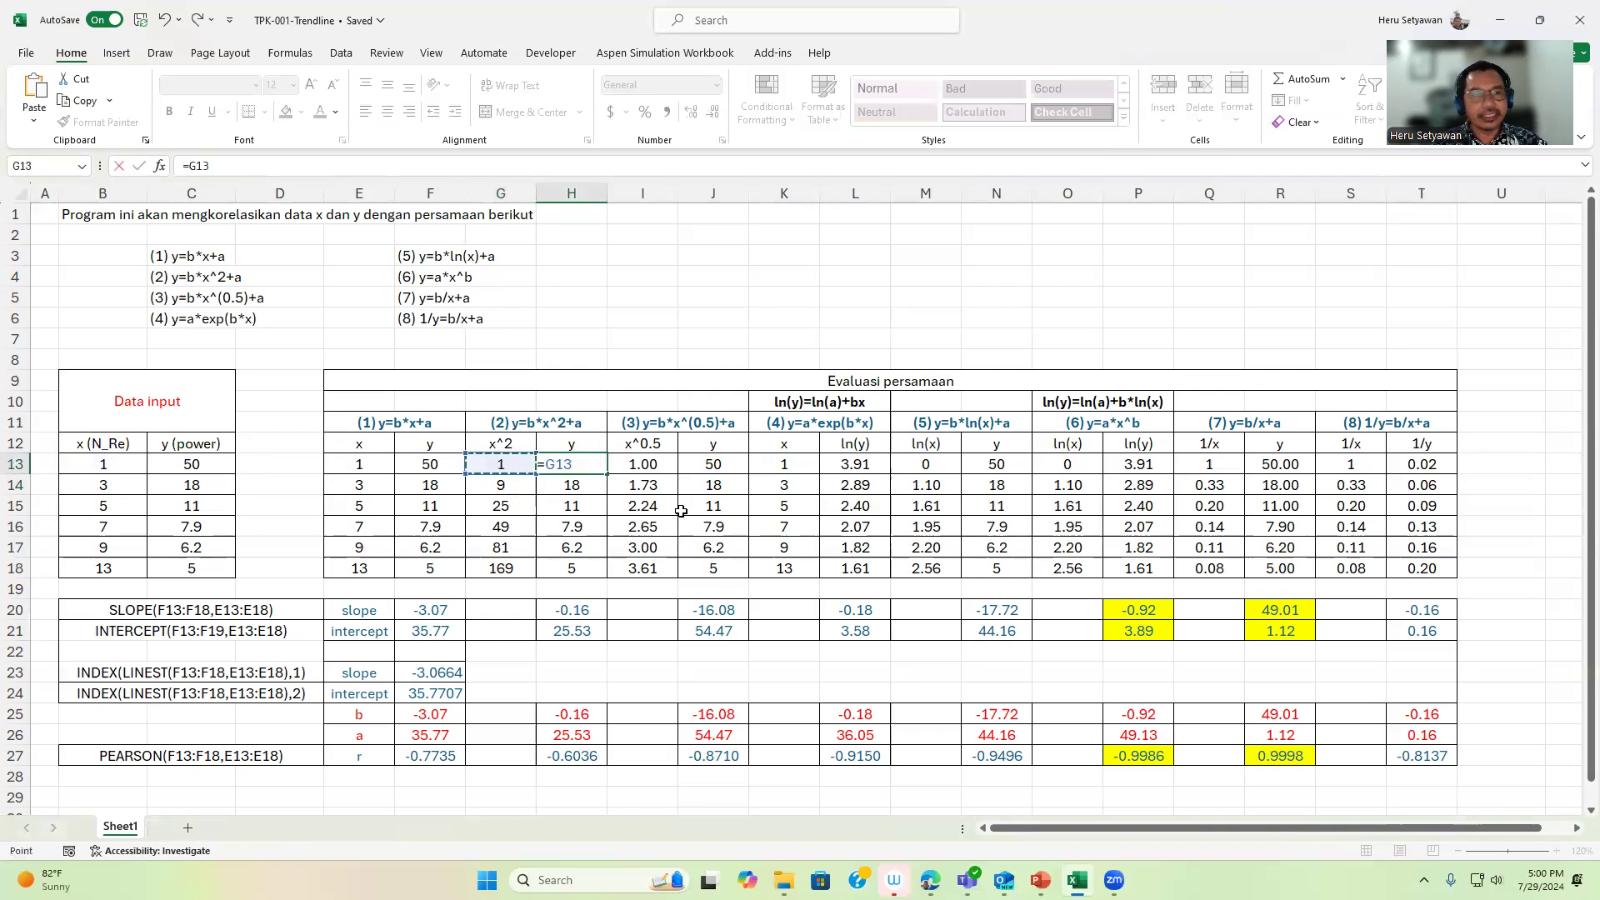
pyautogui.press('Return')
# Fill the x^2 and y formulas in G13:H13 down to row 18
pyautogui.press('Up')
pyautogui.press('Left')
pyautogui.hotkey('shift', 'Right')
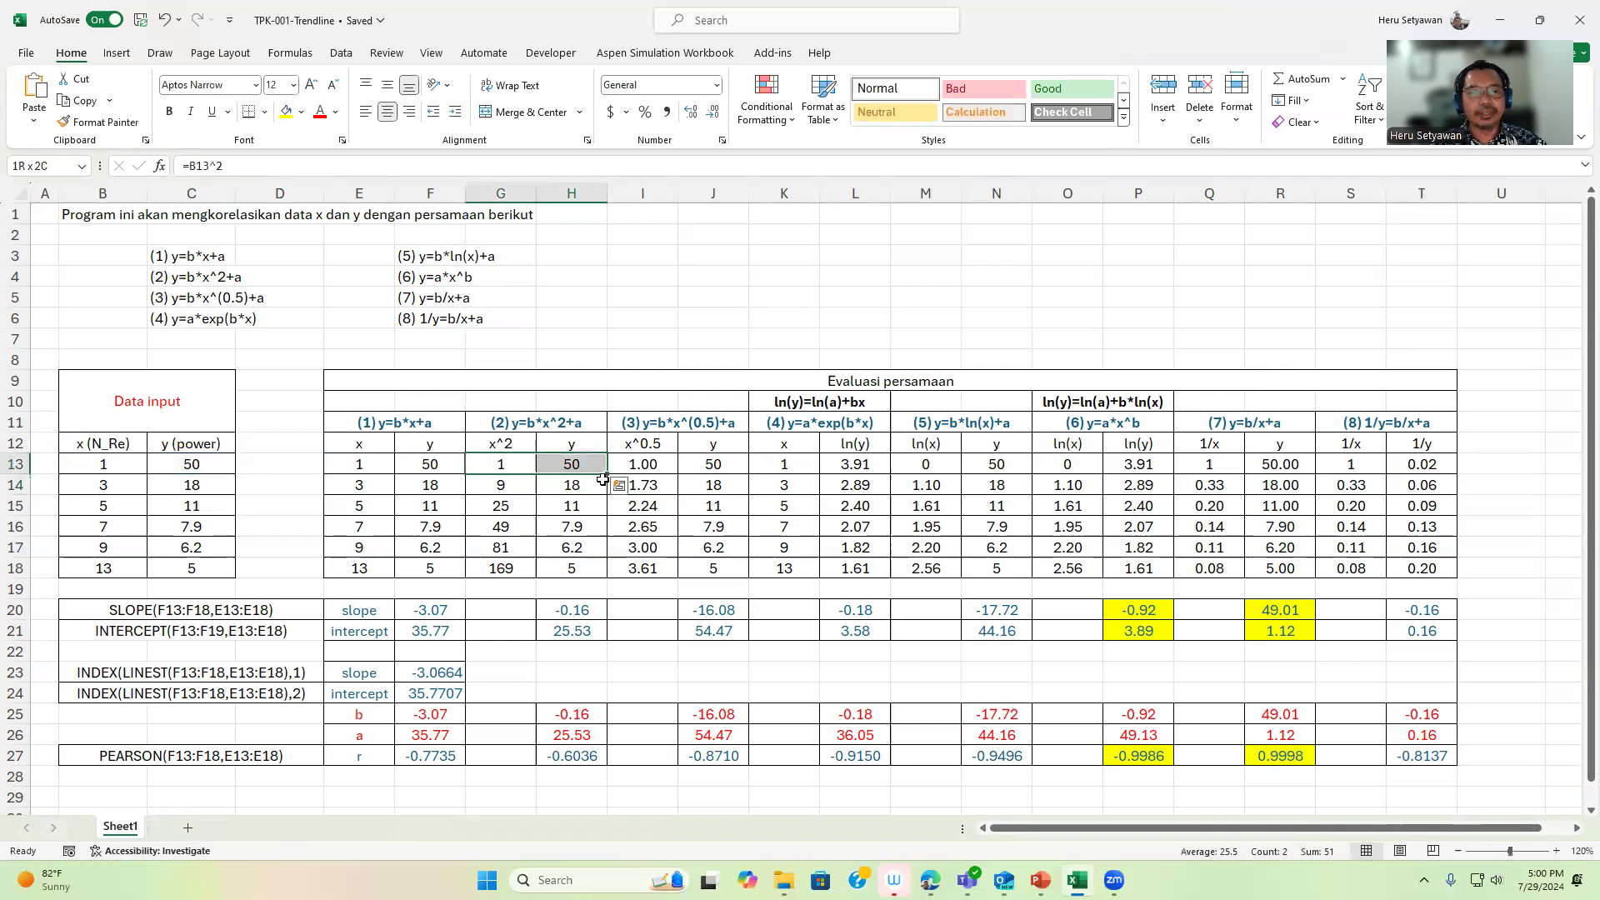
pyautogui.moveTo(606, 473); pyautogui.dragTo(591, 582)
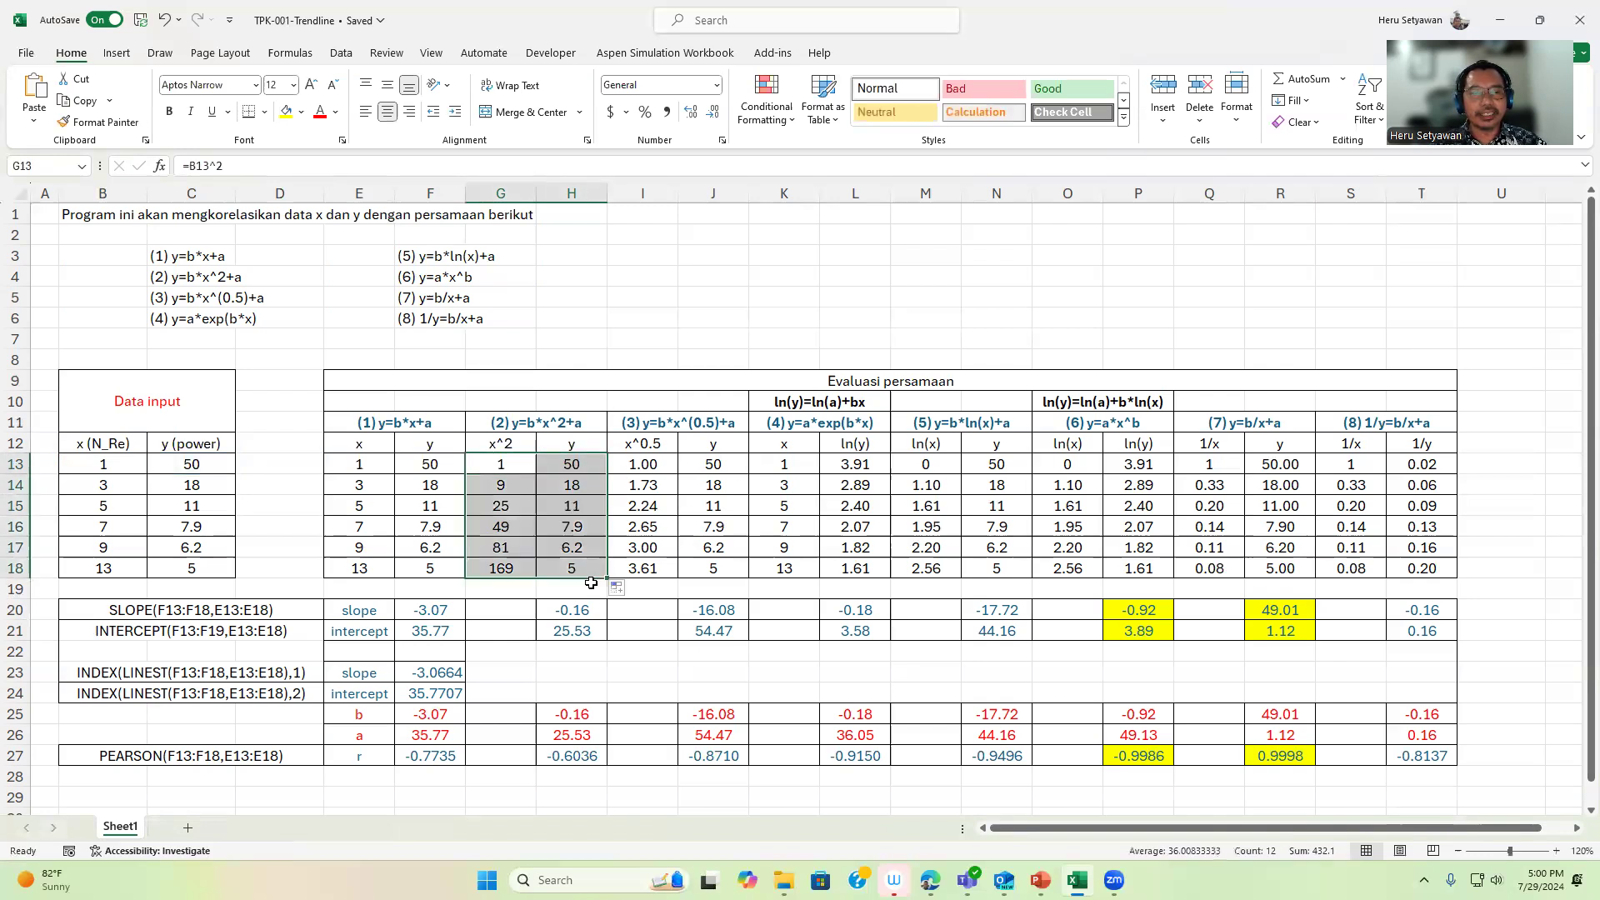
# Examine the SLOPE formula in H20 and its argument ranges H13:H18 and G13:G18
pyautogui.click(578, 611)
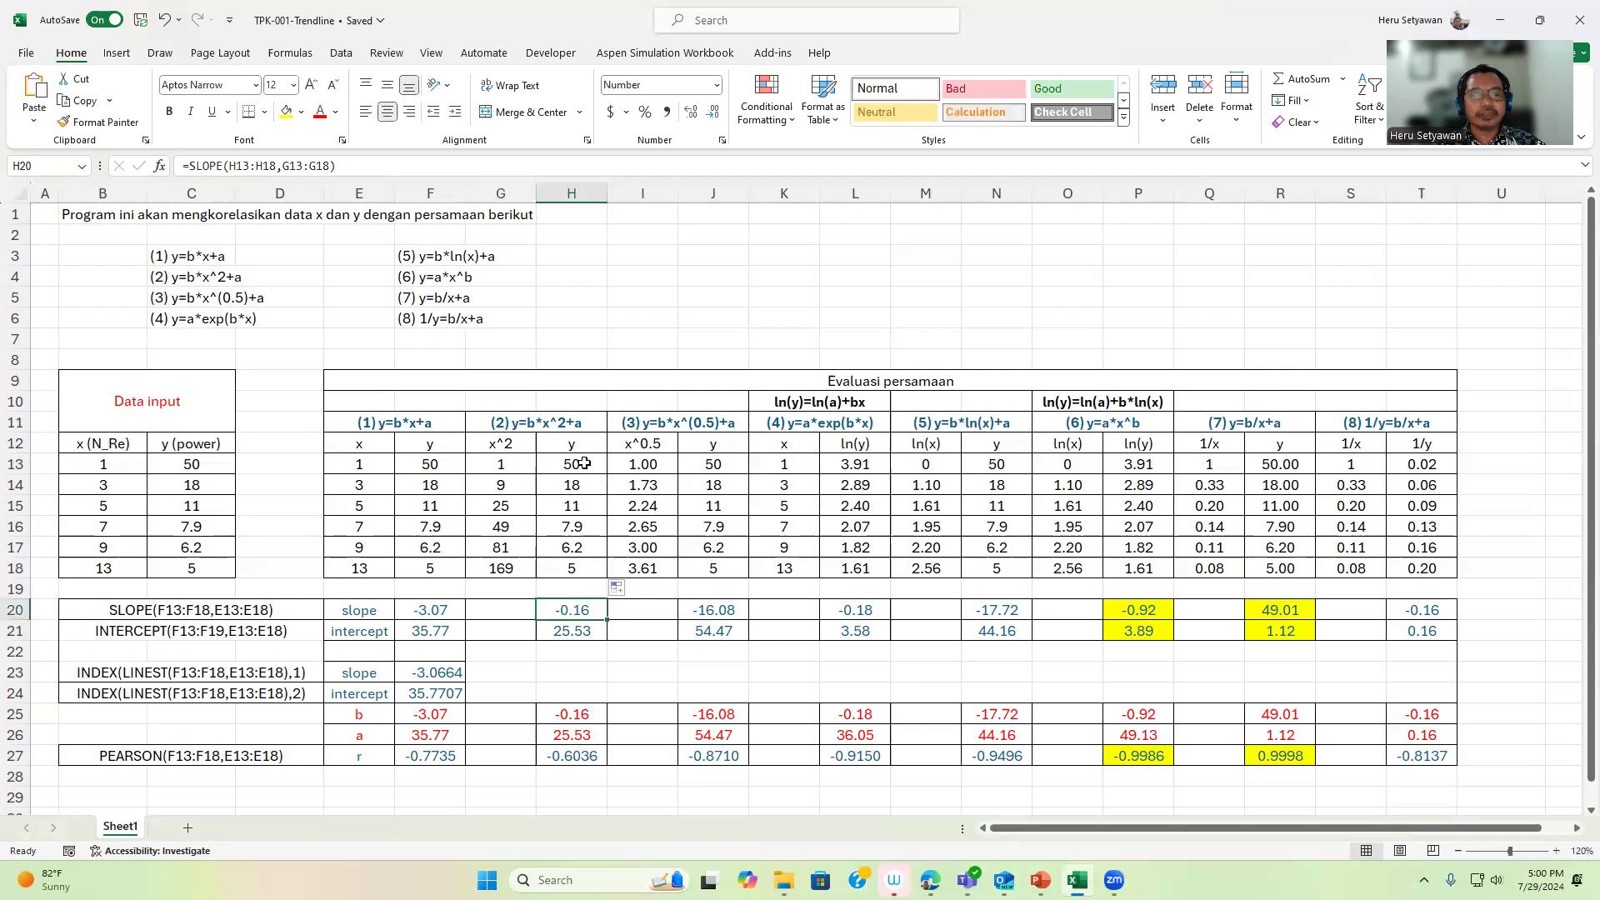
pyautogui.moveTo(577, 464); pyautogui.dragTo(572, 570)
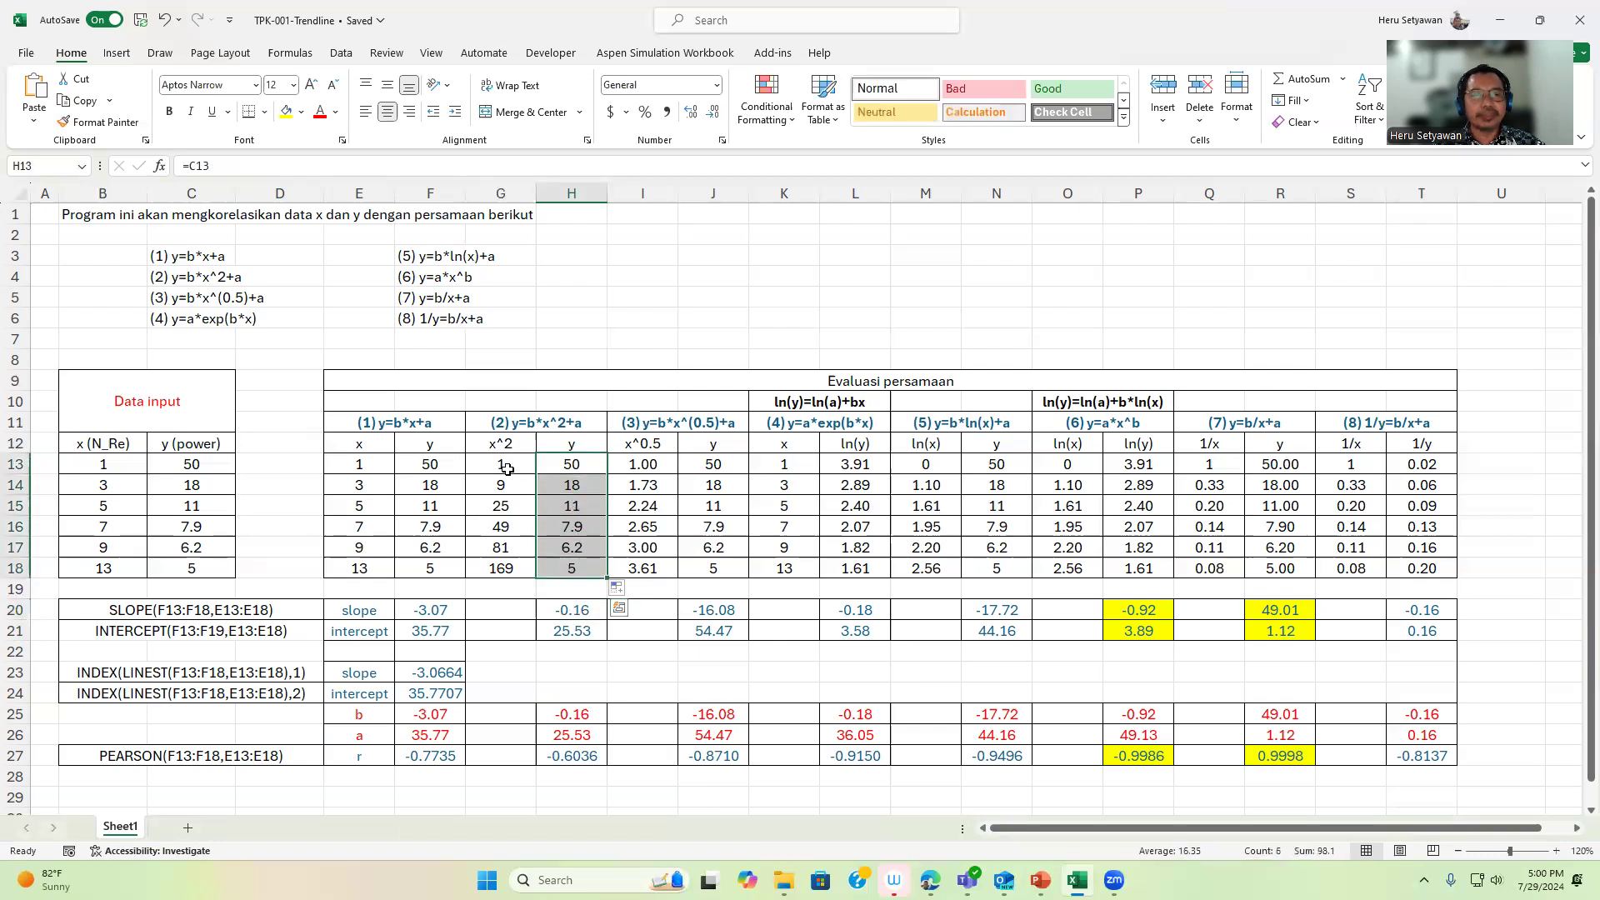
pyautogui.moveTo(501, 467); pyautogui.dragTo(501, 574)
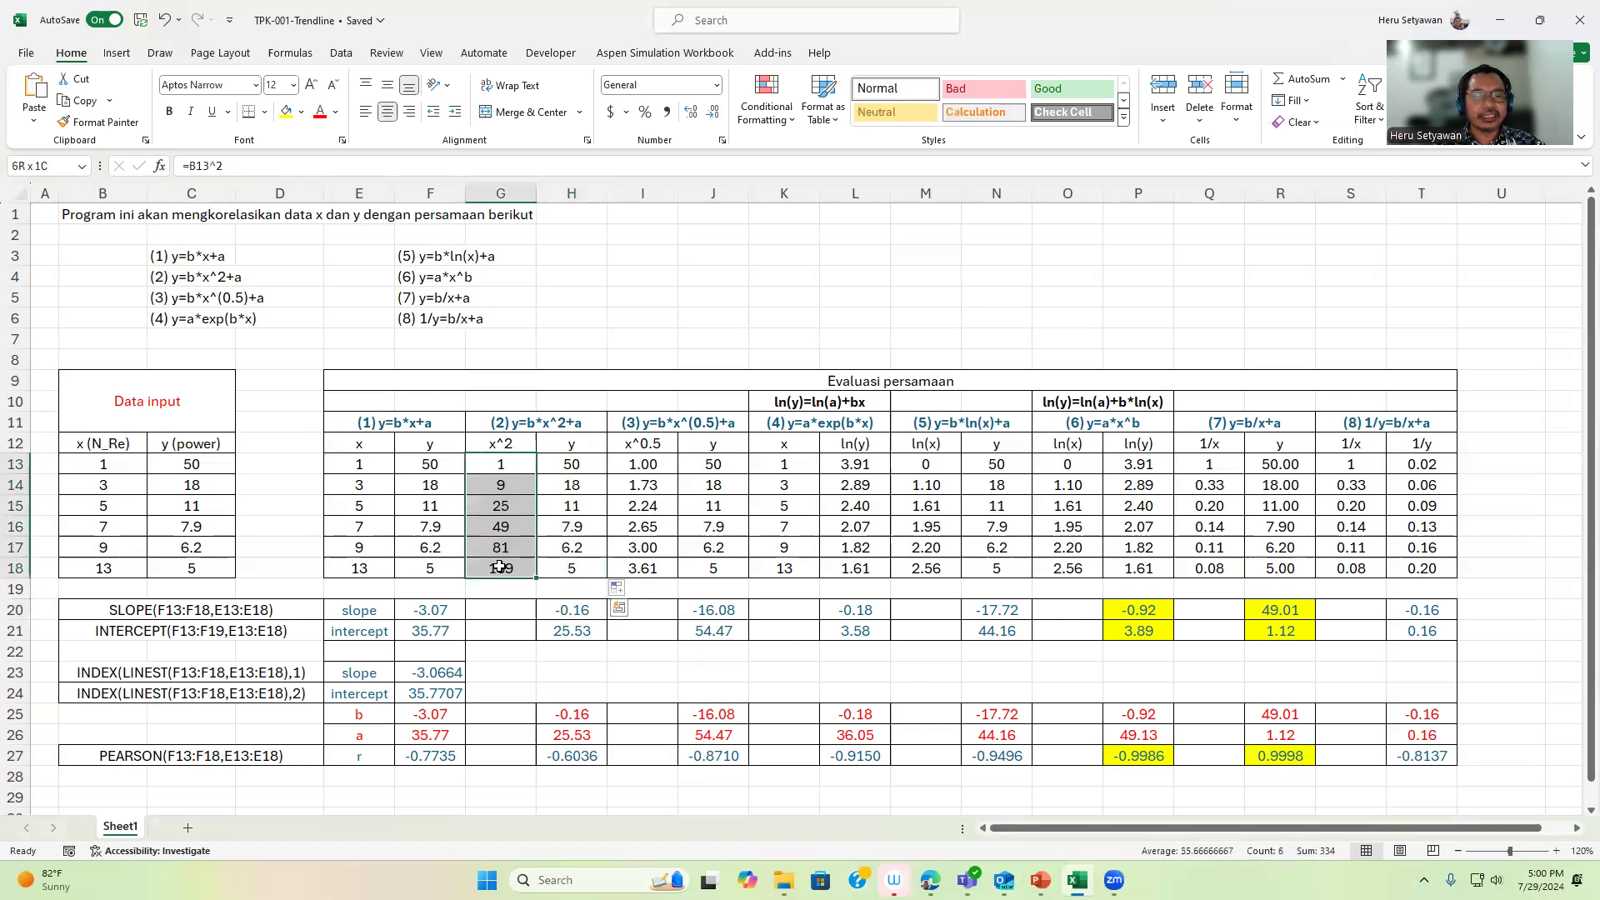
# Enter the formula =B13^0.5 in I13 for the x^0.5 column of equation (3)
pyautogui.click(724, 470)
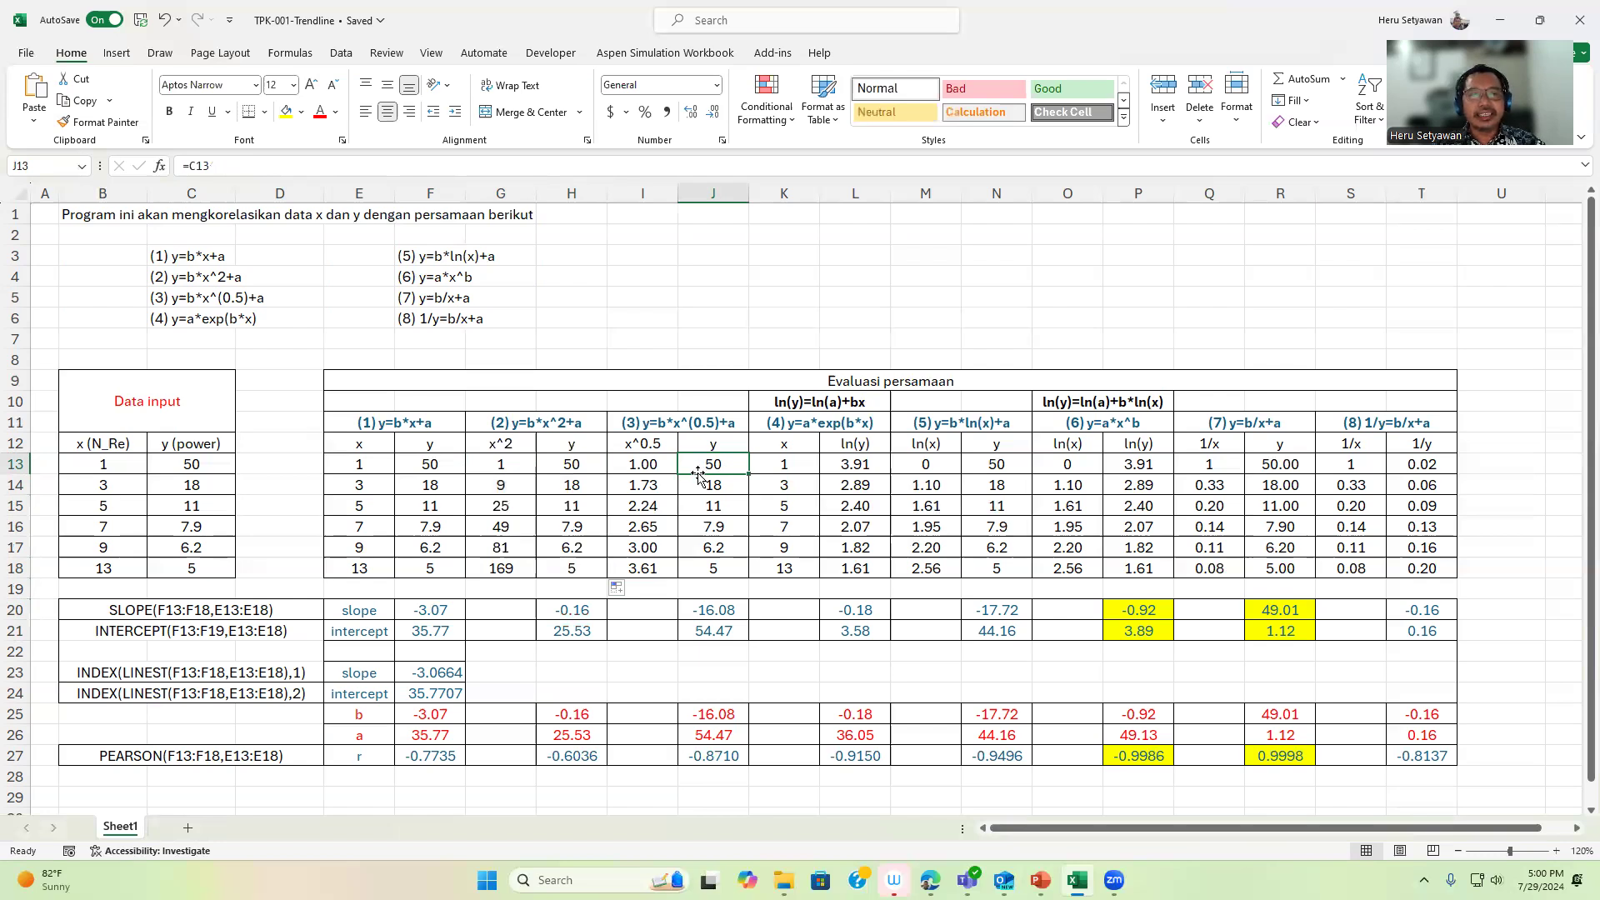
pyautogui.click(642, 465)
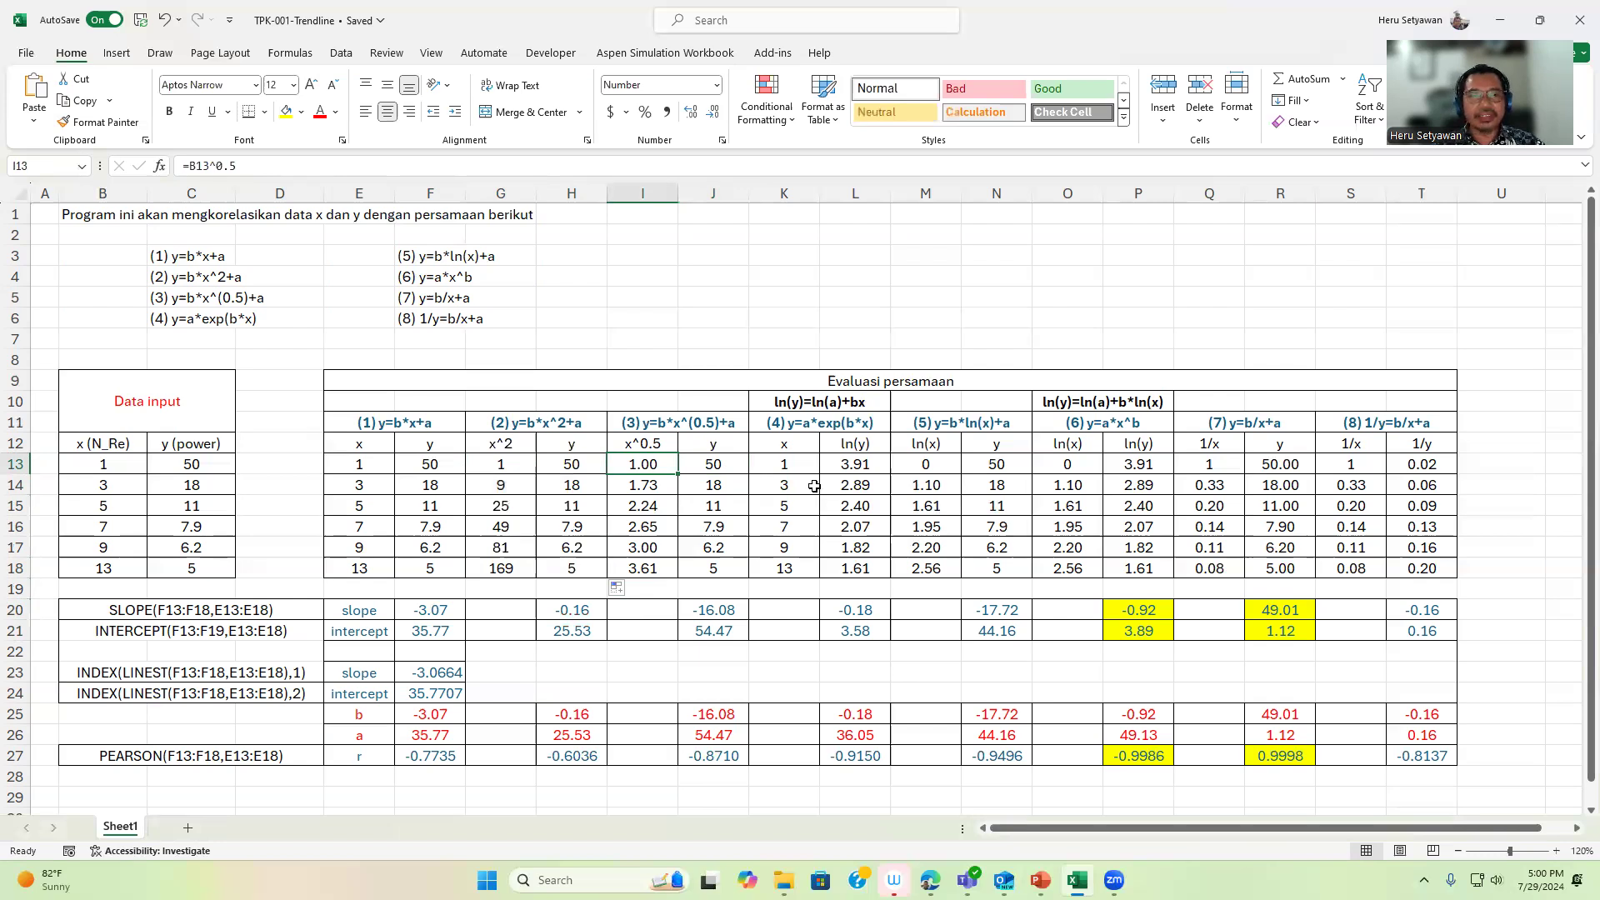
pyautogui.write('=')
pyautogui.press('Left')
pyautogui.press('Left')
pyautogui.press('Left')
pyautogui.press('Left')
pyautogui.press('Left')
pyautogui.press('Left')
pyautogui.press('Left')
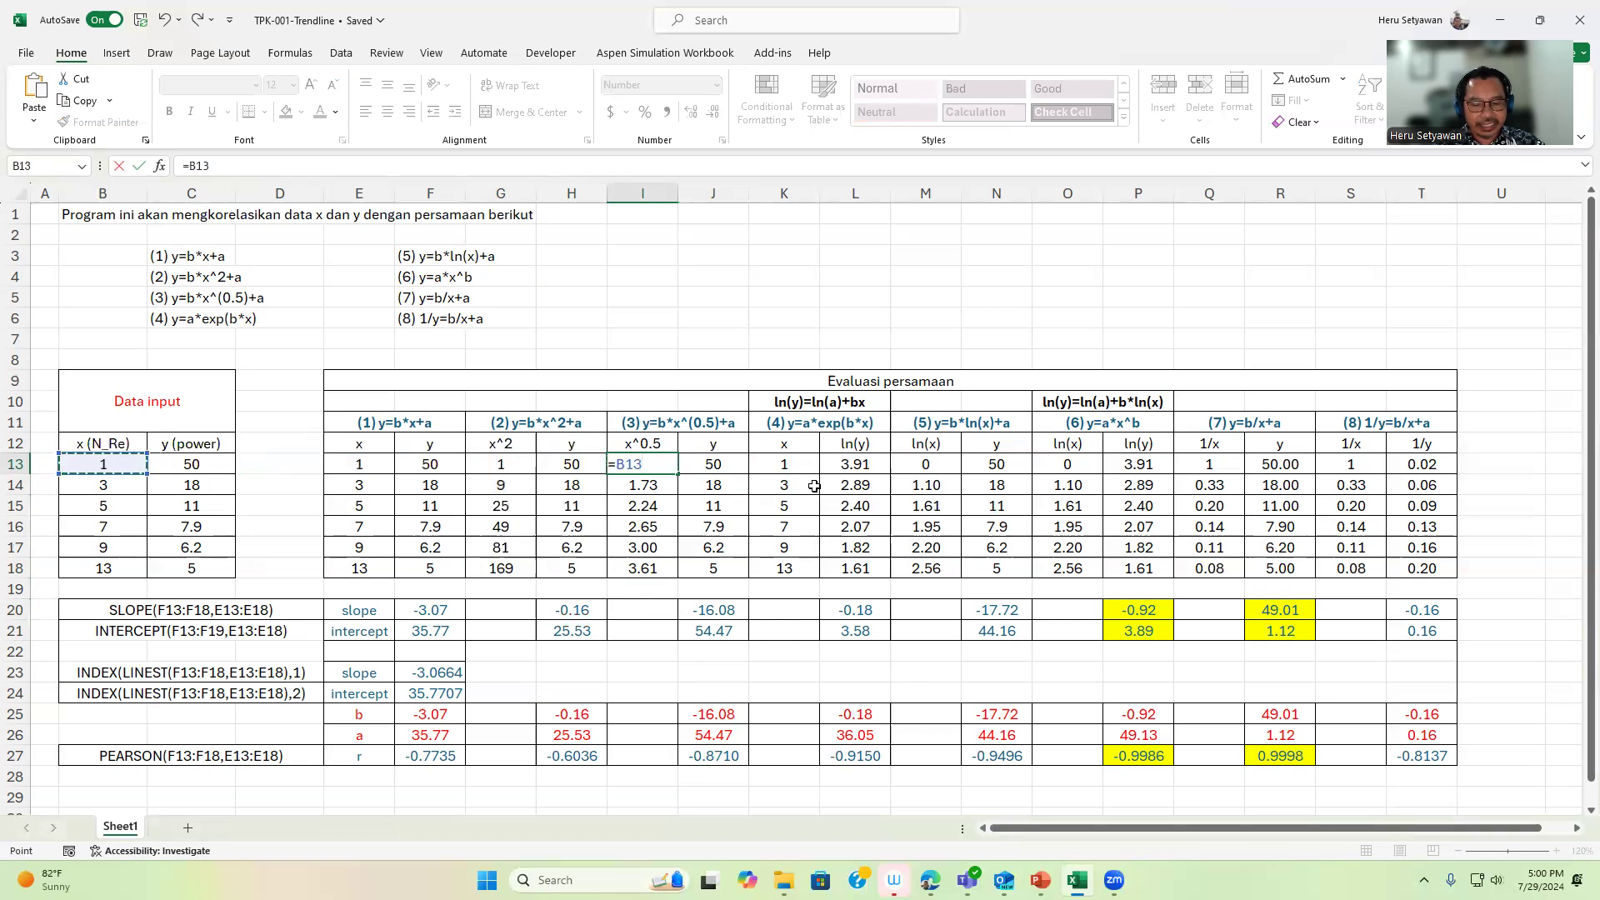
pyautogui.write('^0.')
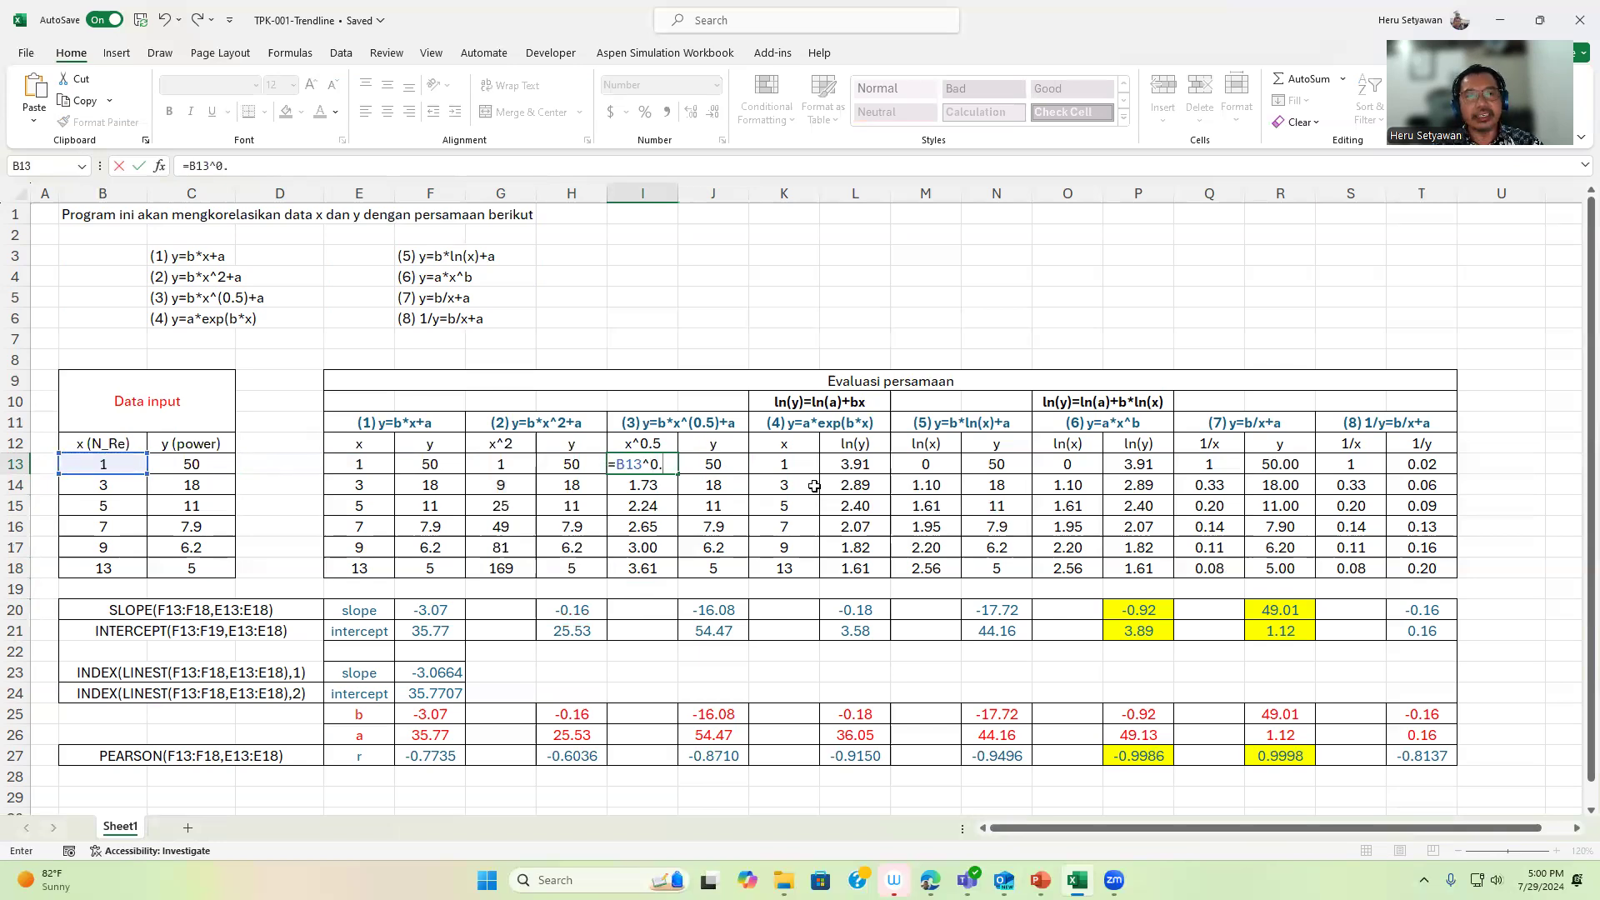
pyautogui.press('Return')
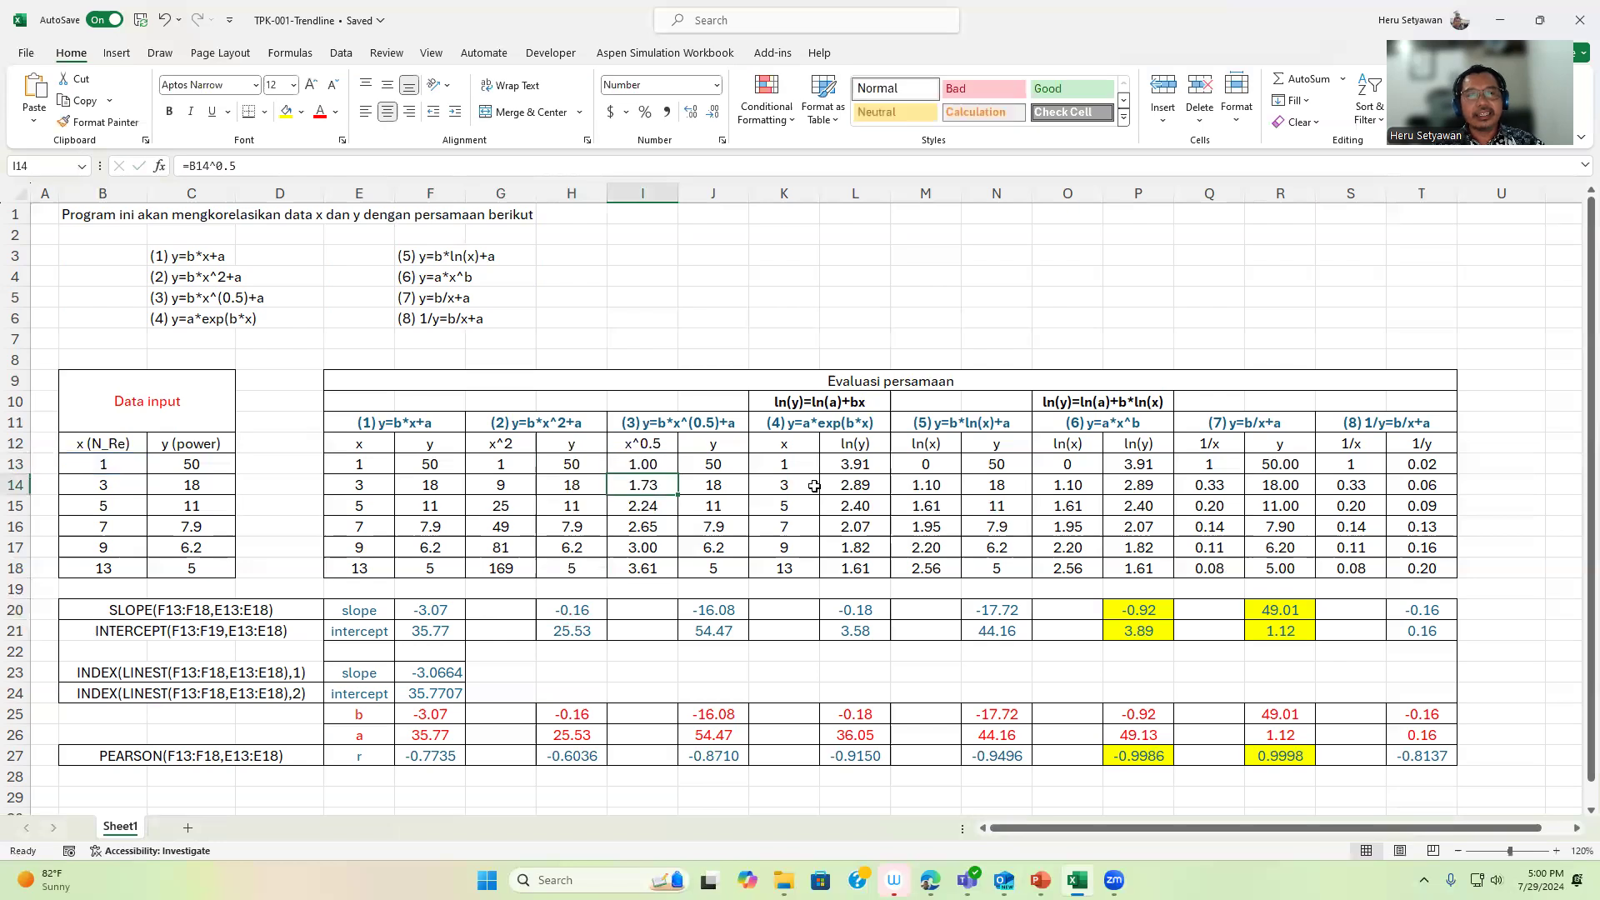
# Link the first y value of equation (3) in J13 to the input data with =C13
pyautogui.press('Up')
pyautogui.press('Right')
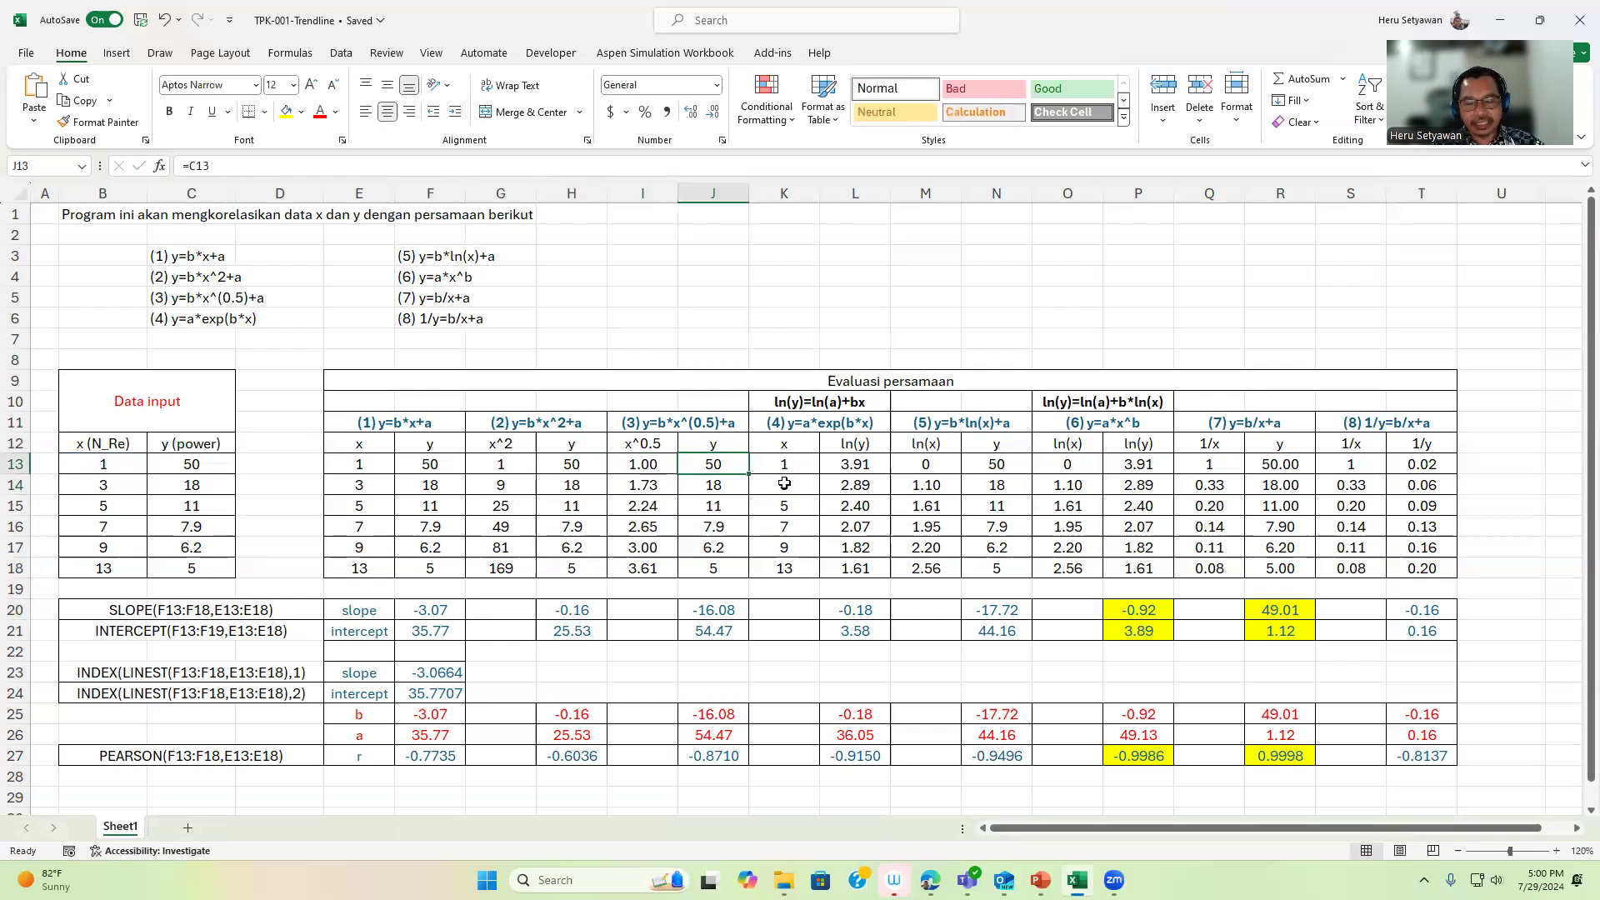
pyautogui.write('=')
pyautogui.press('Left')
pyautogui.press('Left')
pyautogui.press('Left')
pyautogui.press('Left')
pyautogui.press('Left')
pyautogui.press('Left')
pyautogui.press('Left')
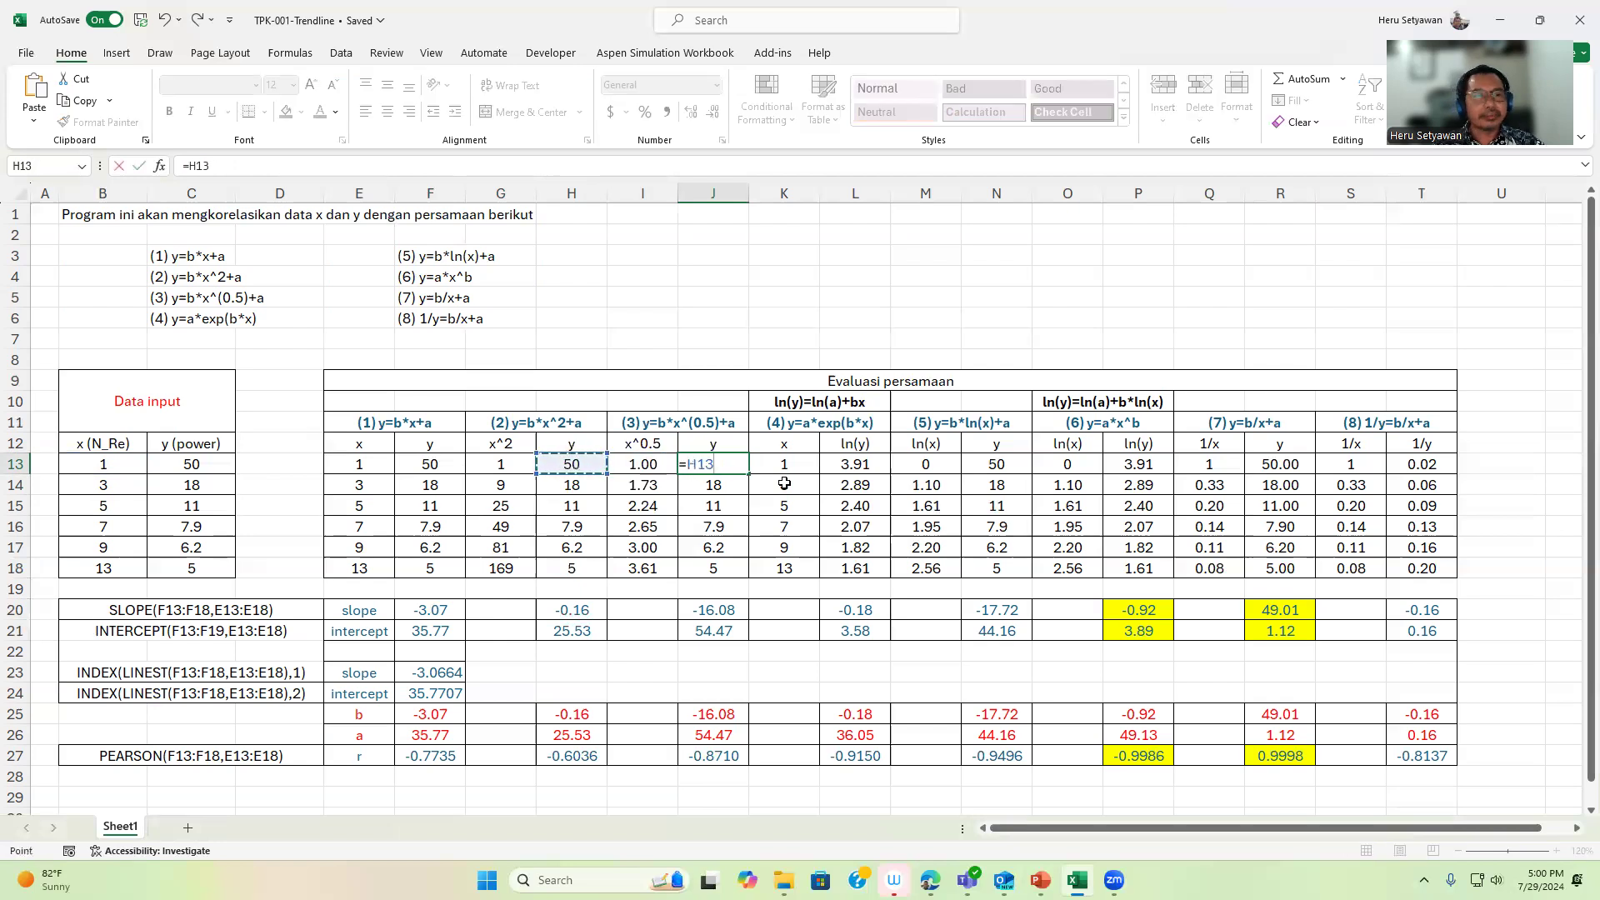
pyautogui.press('Return')
# Fill the x^0.5 and y formulas in I13:J13 down to row 18
pyautogui.press('Up')
pyautogui.press('Left')
pyautogui.hotkey('shift', 'Right')
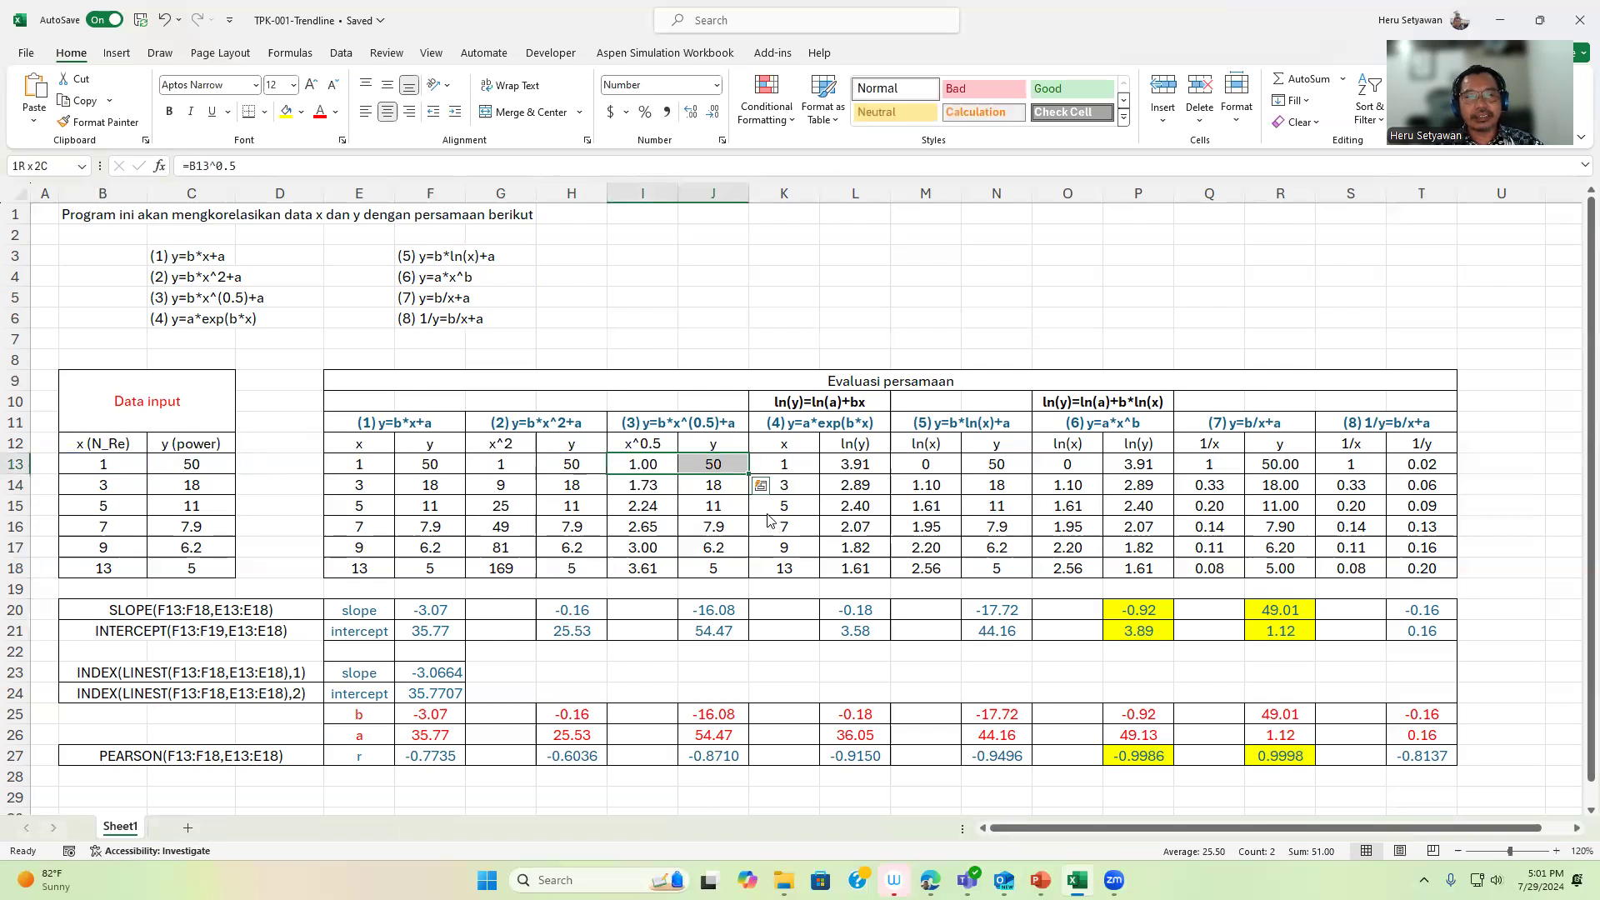
pyautogui.moveTo(749, 495); pyautogui.dragTo(748, 575)
# Copy the SLOPE formula from H20 to J20 for equation (3)
pyautogui.click(724, 610)
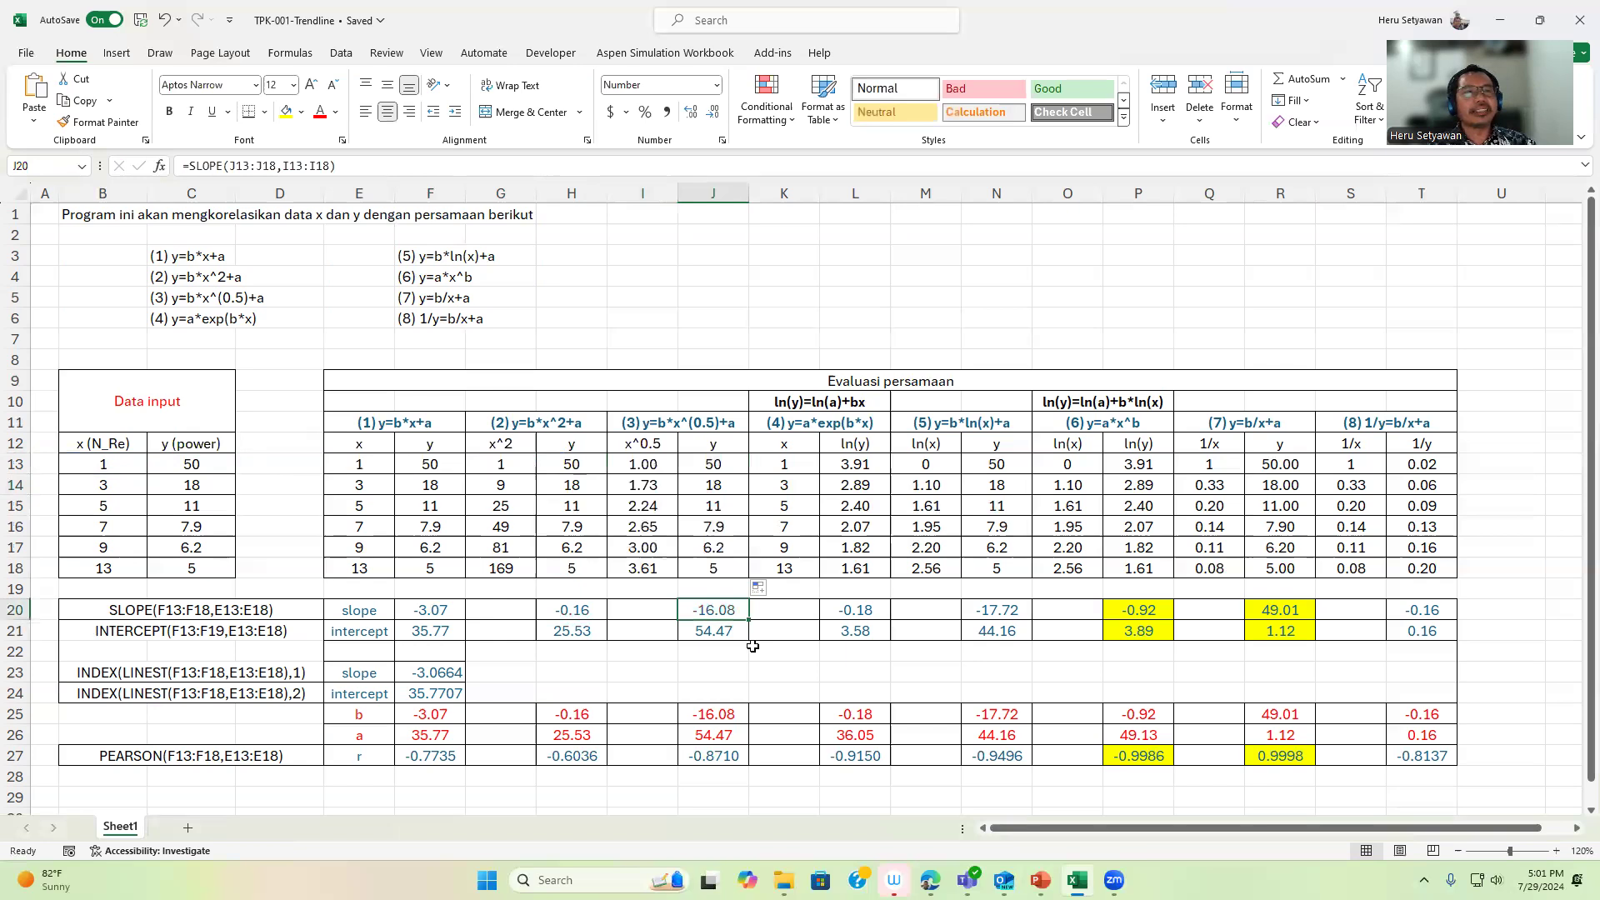
pyautogui.click(586, 613)
pyautogui.hotkey('ctrl', 'c')
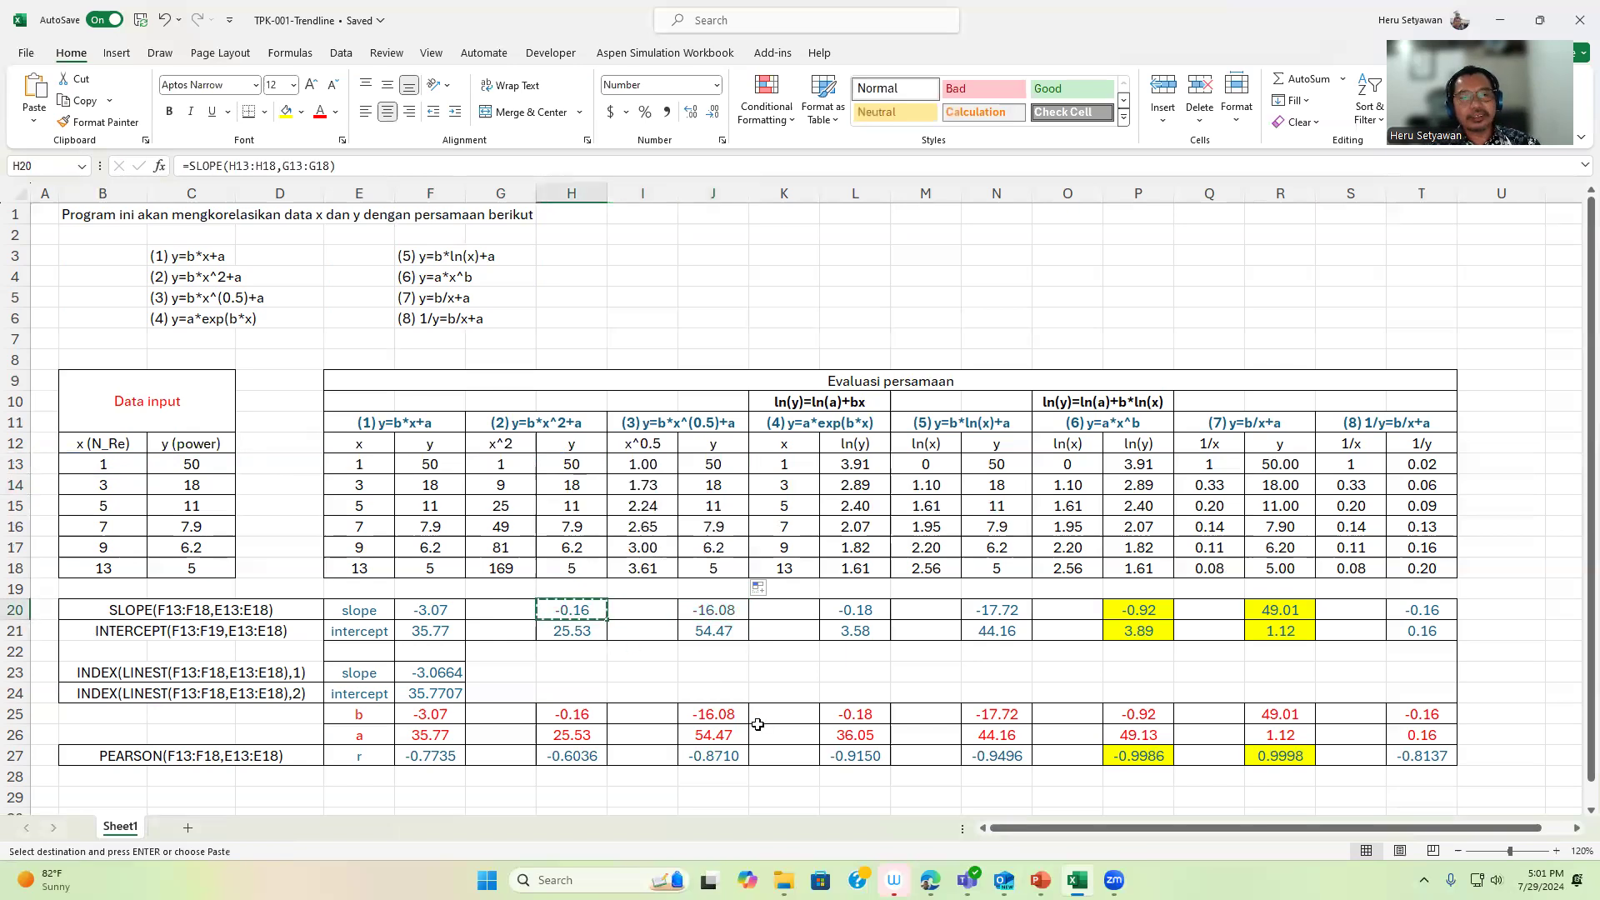
pyautogui.click(735, 609)
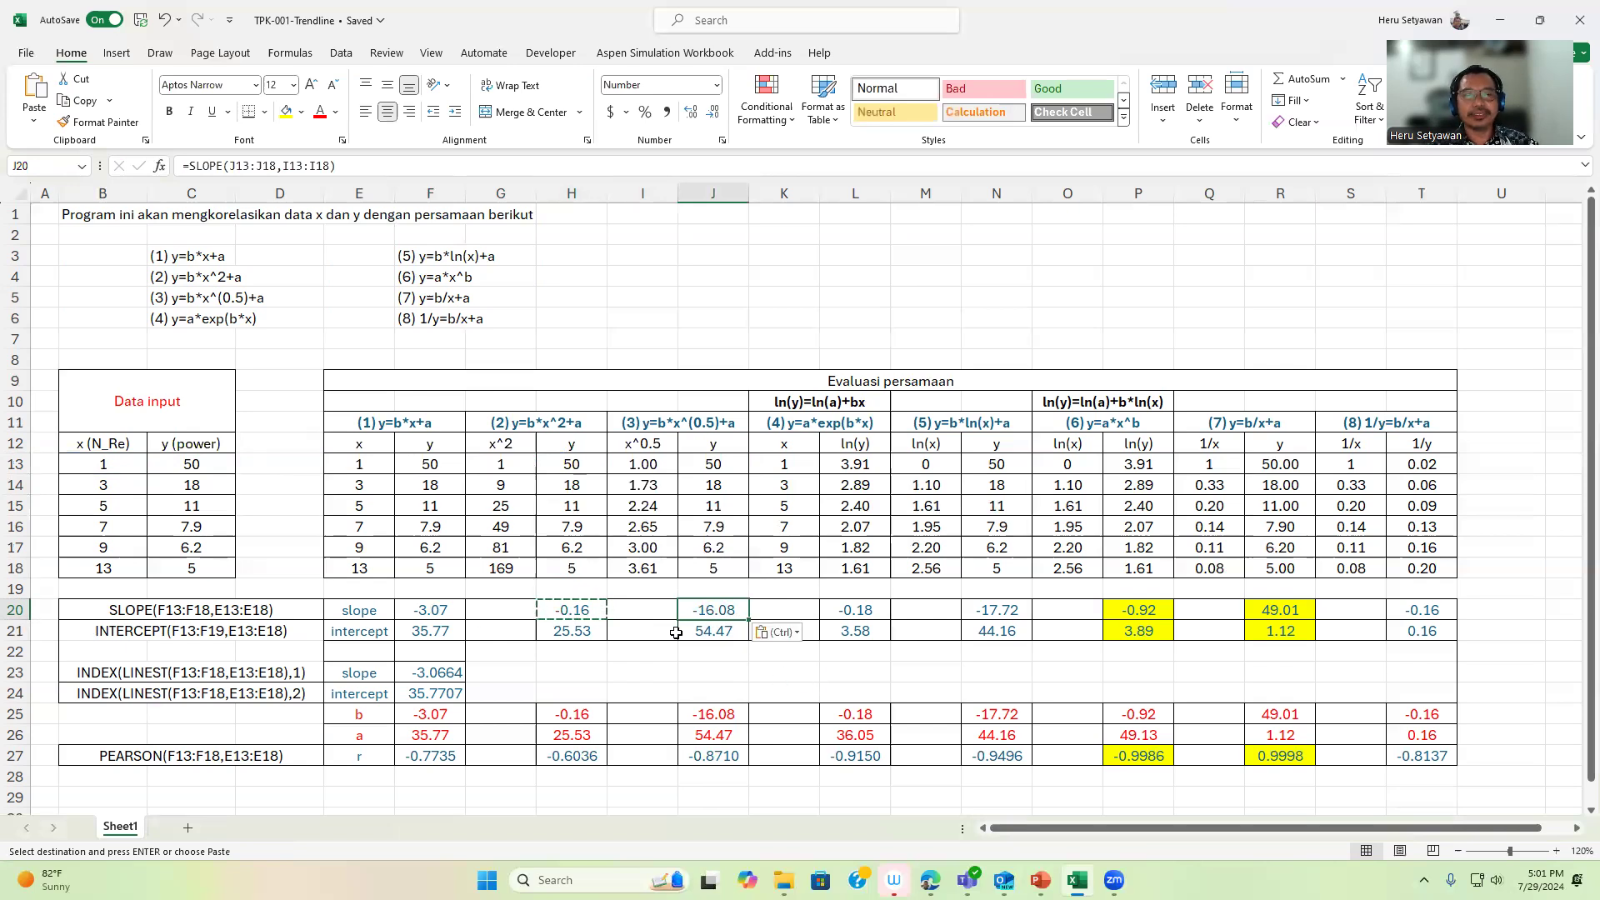
# Copy the INTERCEPT formula from H21 to J21 for equation (3)
pyautogui.click(578, 634)
pyautogui.hotkey('ctrl', 'c')
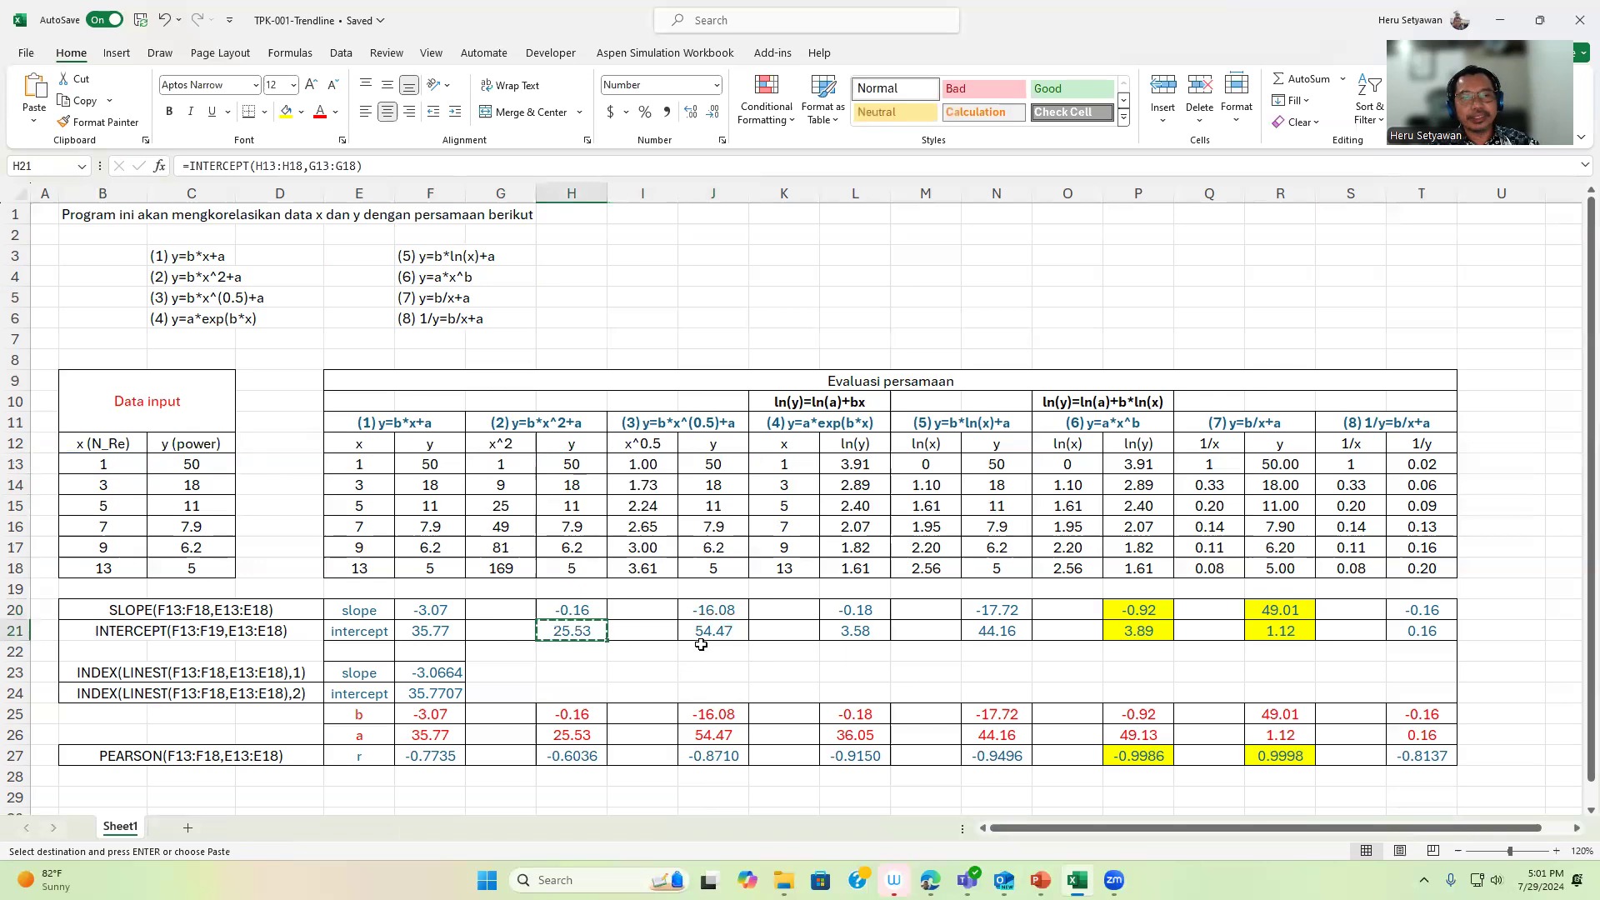
pyautogui.click(735, 630)
pyautogui.hotkey('ctrl', 'v')
pyautogui.press('ctrl')
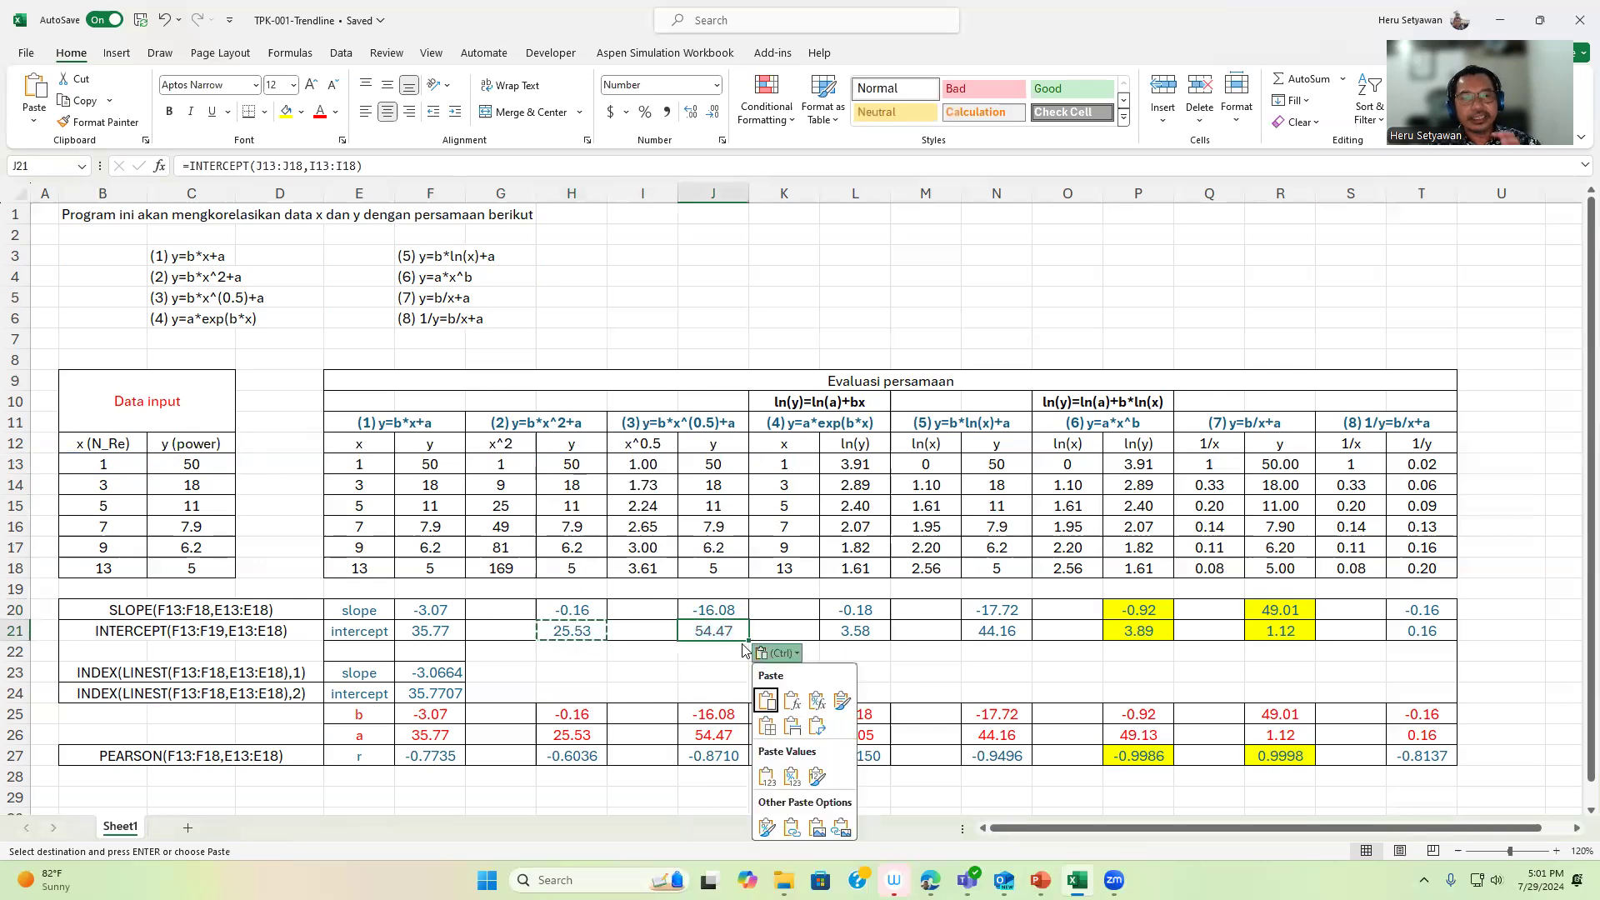
pyautogui.press('Escape')
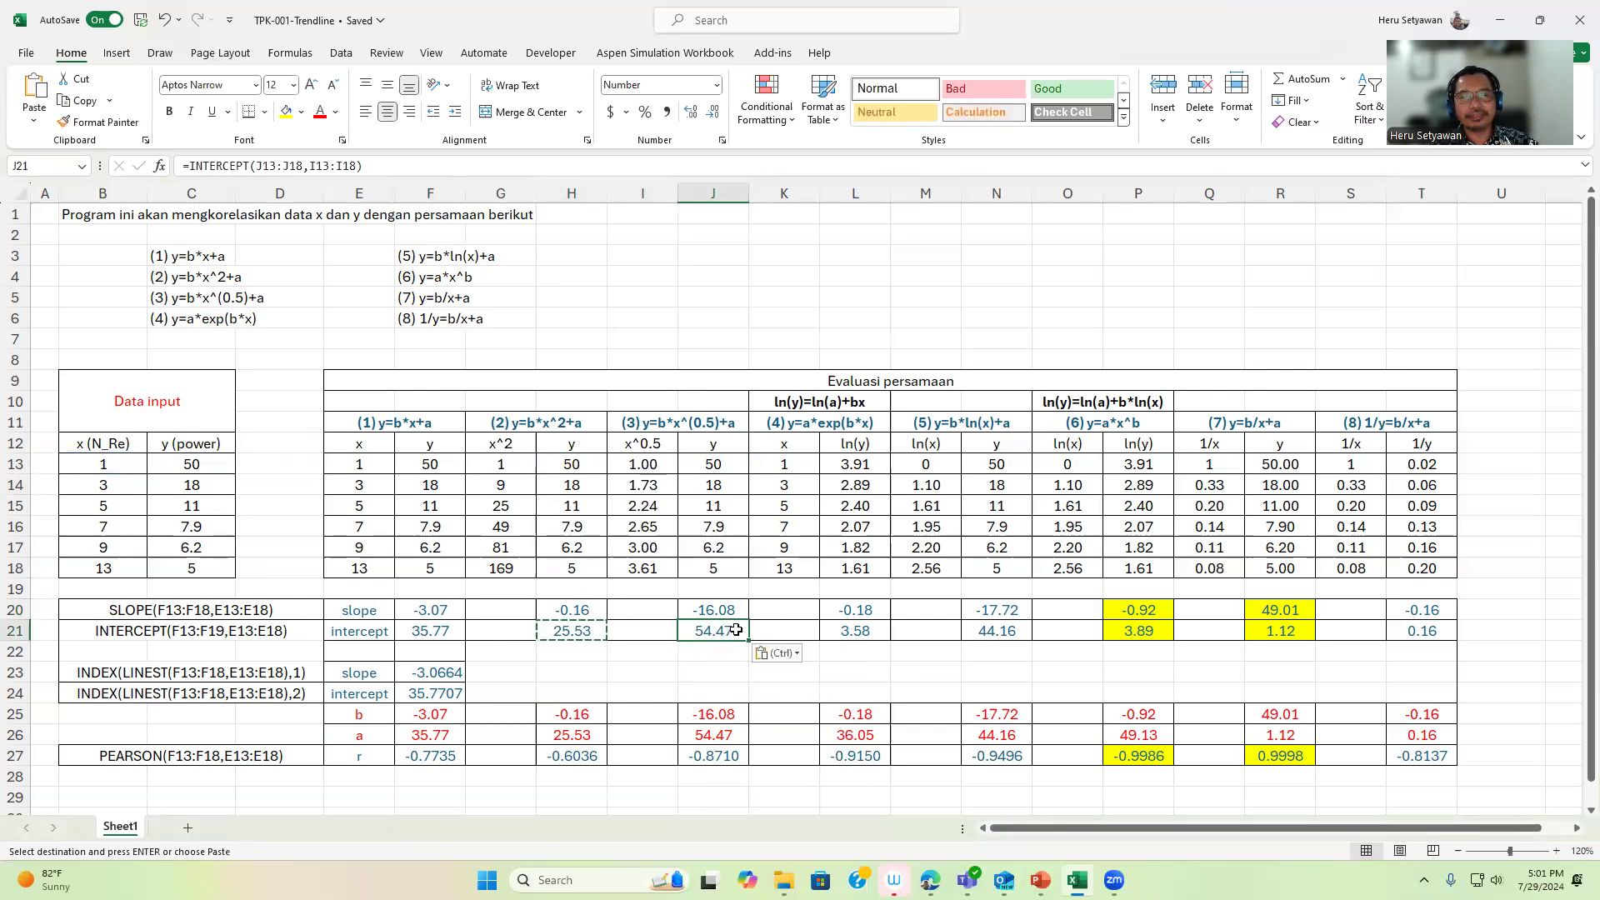
# Link the first x value of equation (4) in K13 to the input data with =B13
pyautogui.click(783, 610)
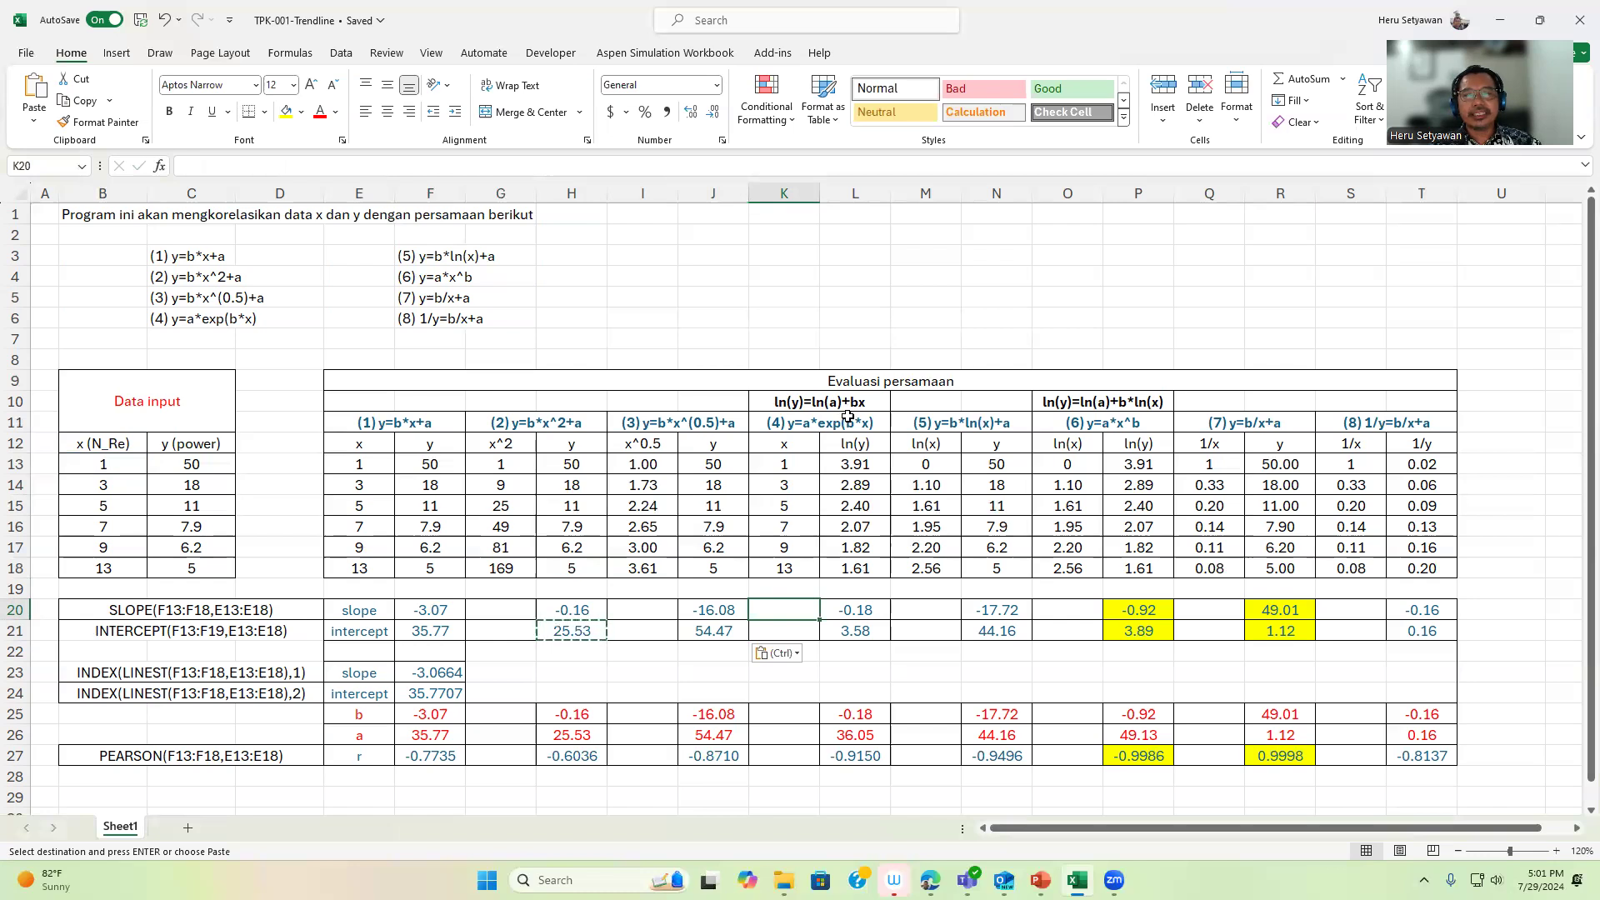
pyautogui.click(801, 464)
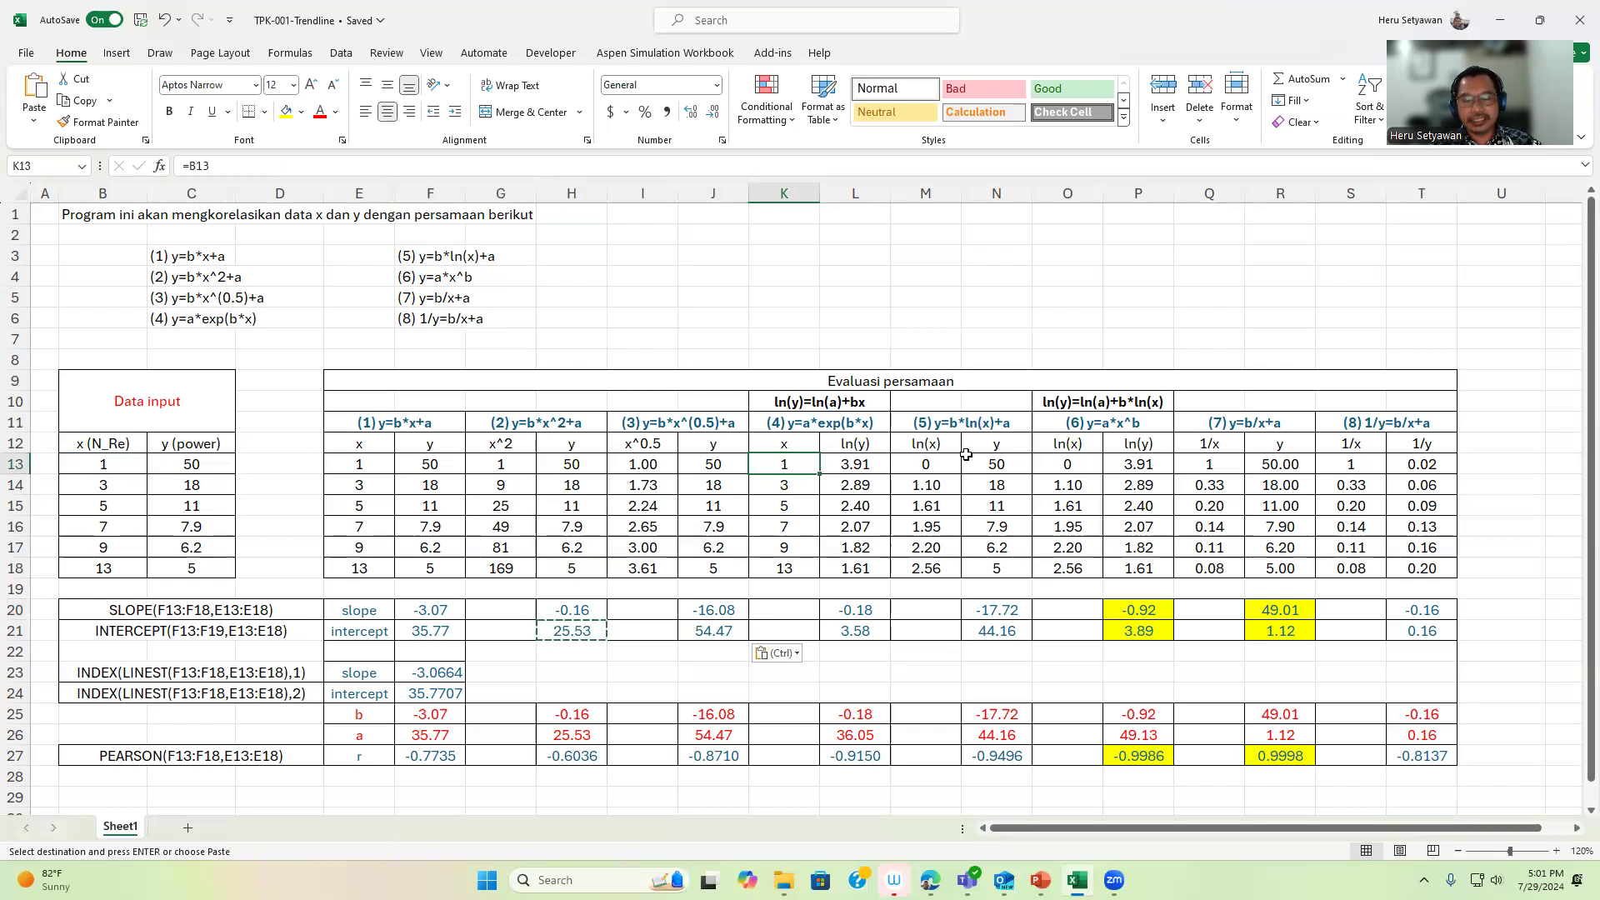
pyautogui.write('=')
pyautogui.press('Left')
pyautogui.press('Left')
pyautogui.press('Left')
pyautogui.press('Left')
pyautogui.press('Left')
pyautogui.press('Left')
pyautogui.press('Left')
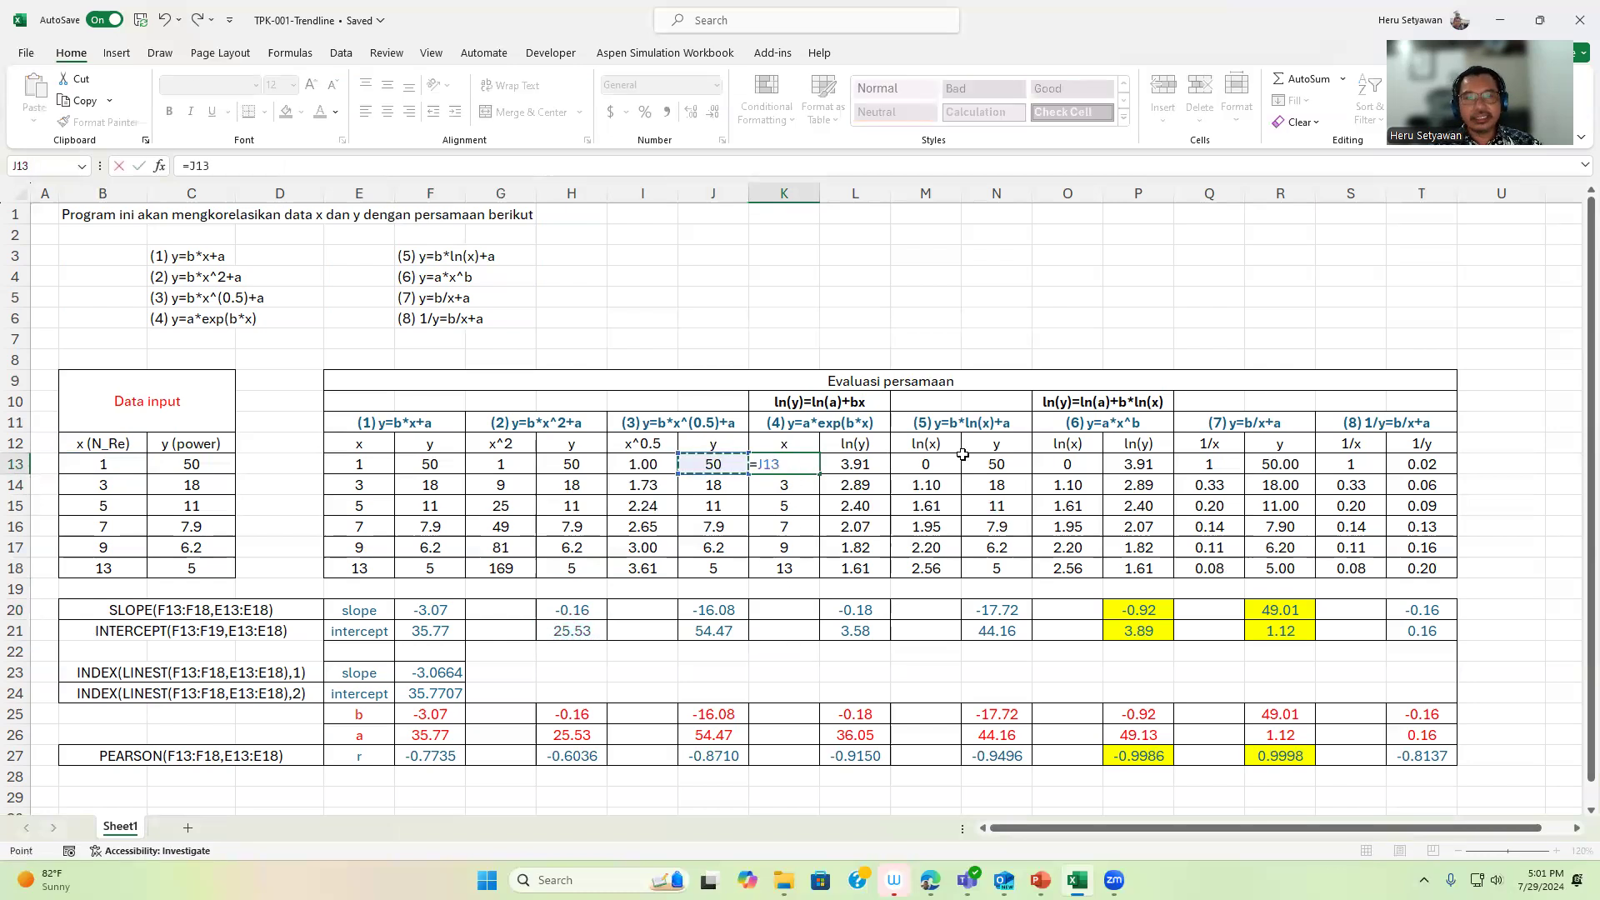
pyautogui.press('Left')
pyautogui.press('Left')
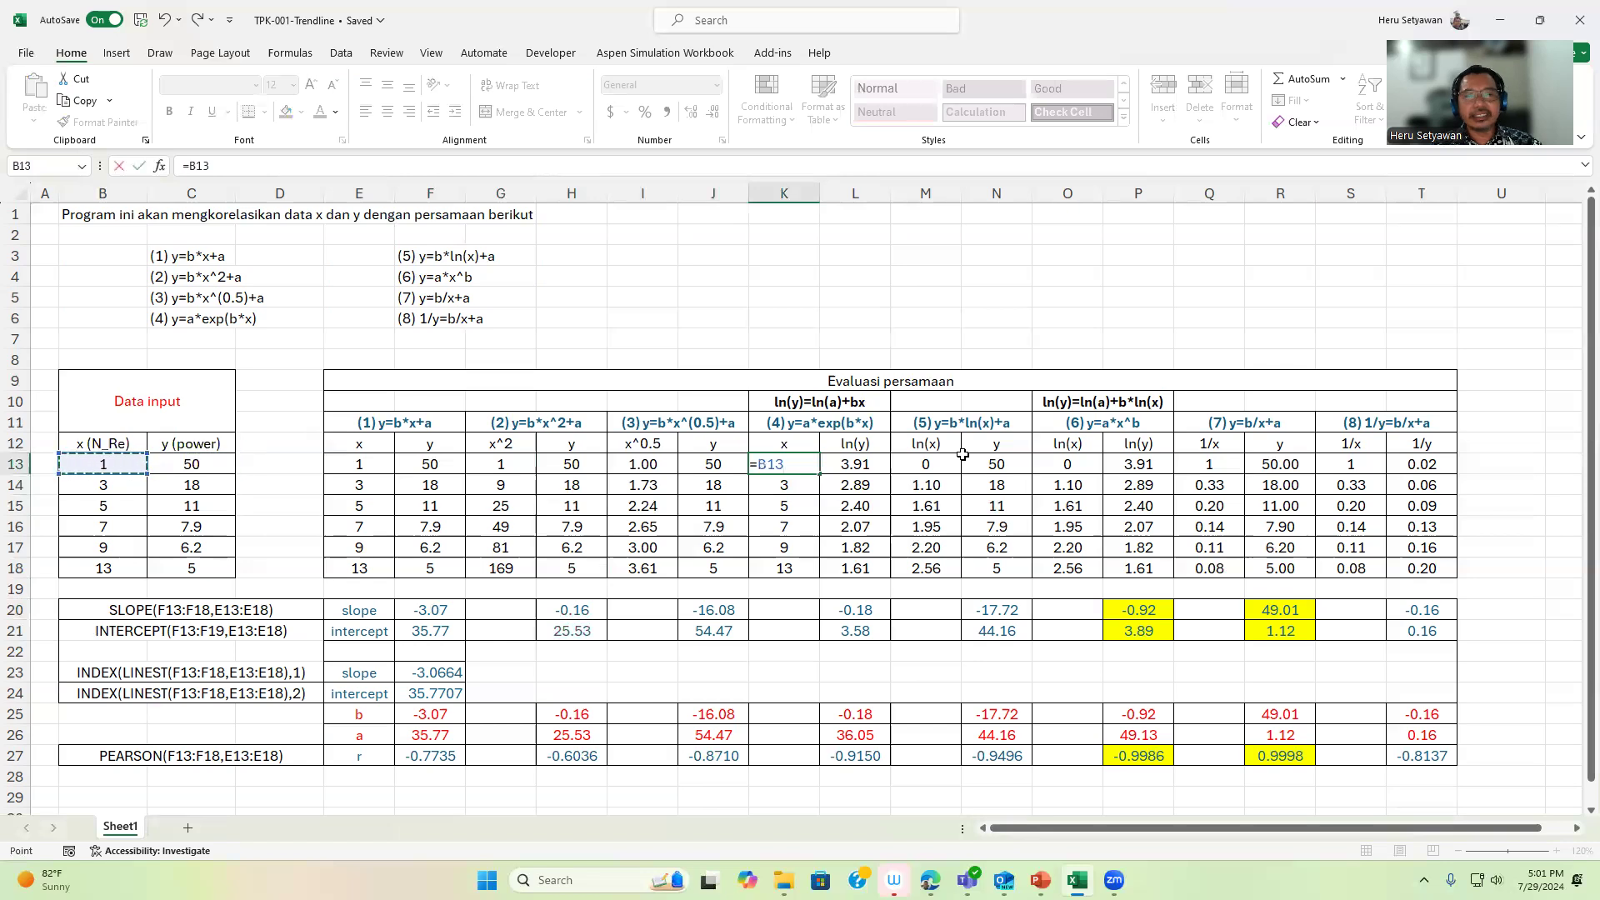
pyautogui.press('Return')
# Enter the formula =LN(C13) in L13 for the ln(y) column of equation (4)
pyautogui.press('Up')
pyautogui.press('Right')
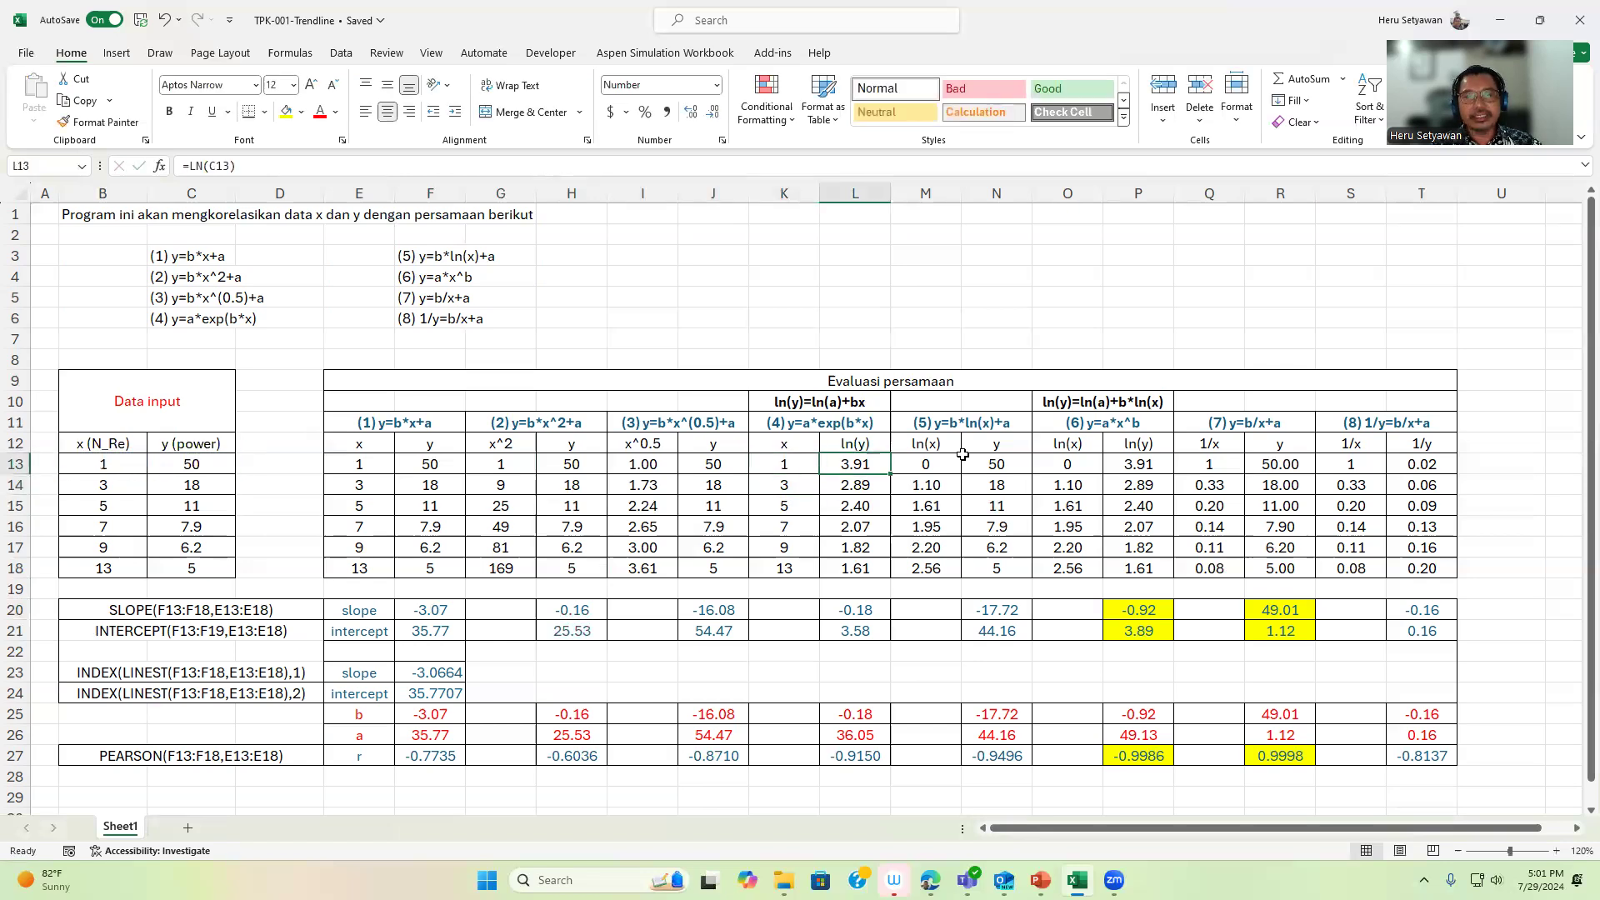
pyautogui.write('=ln(')
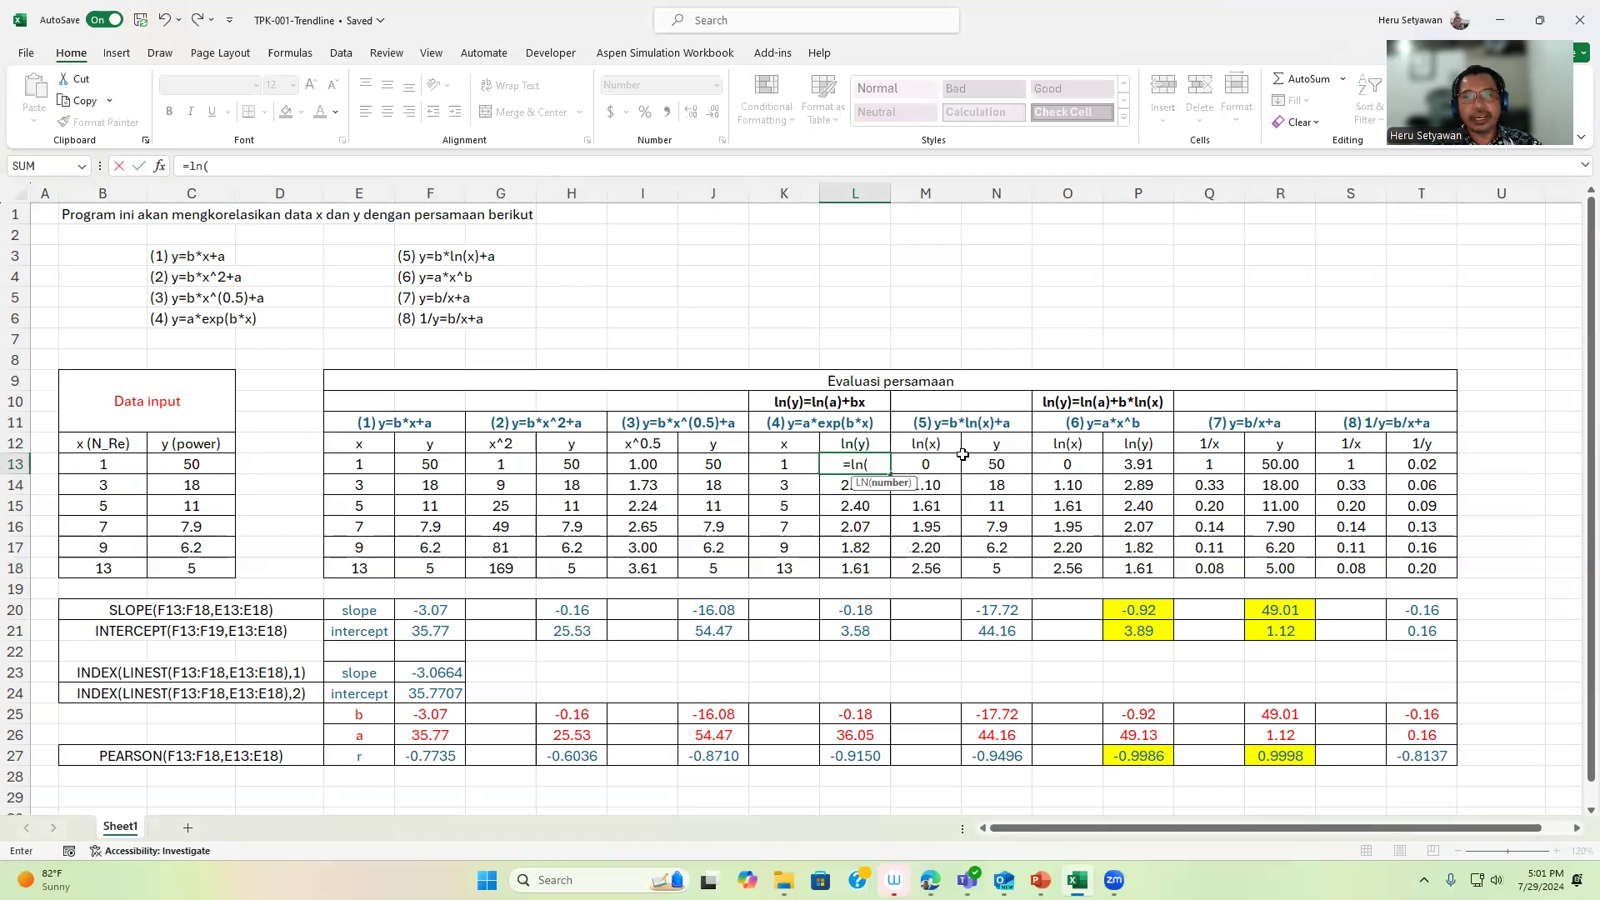
pyautogui.click(214, 467)
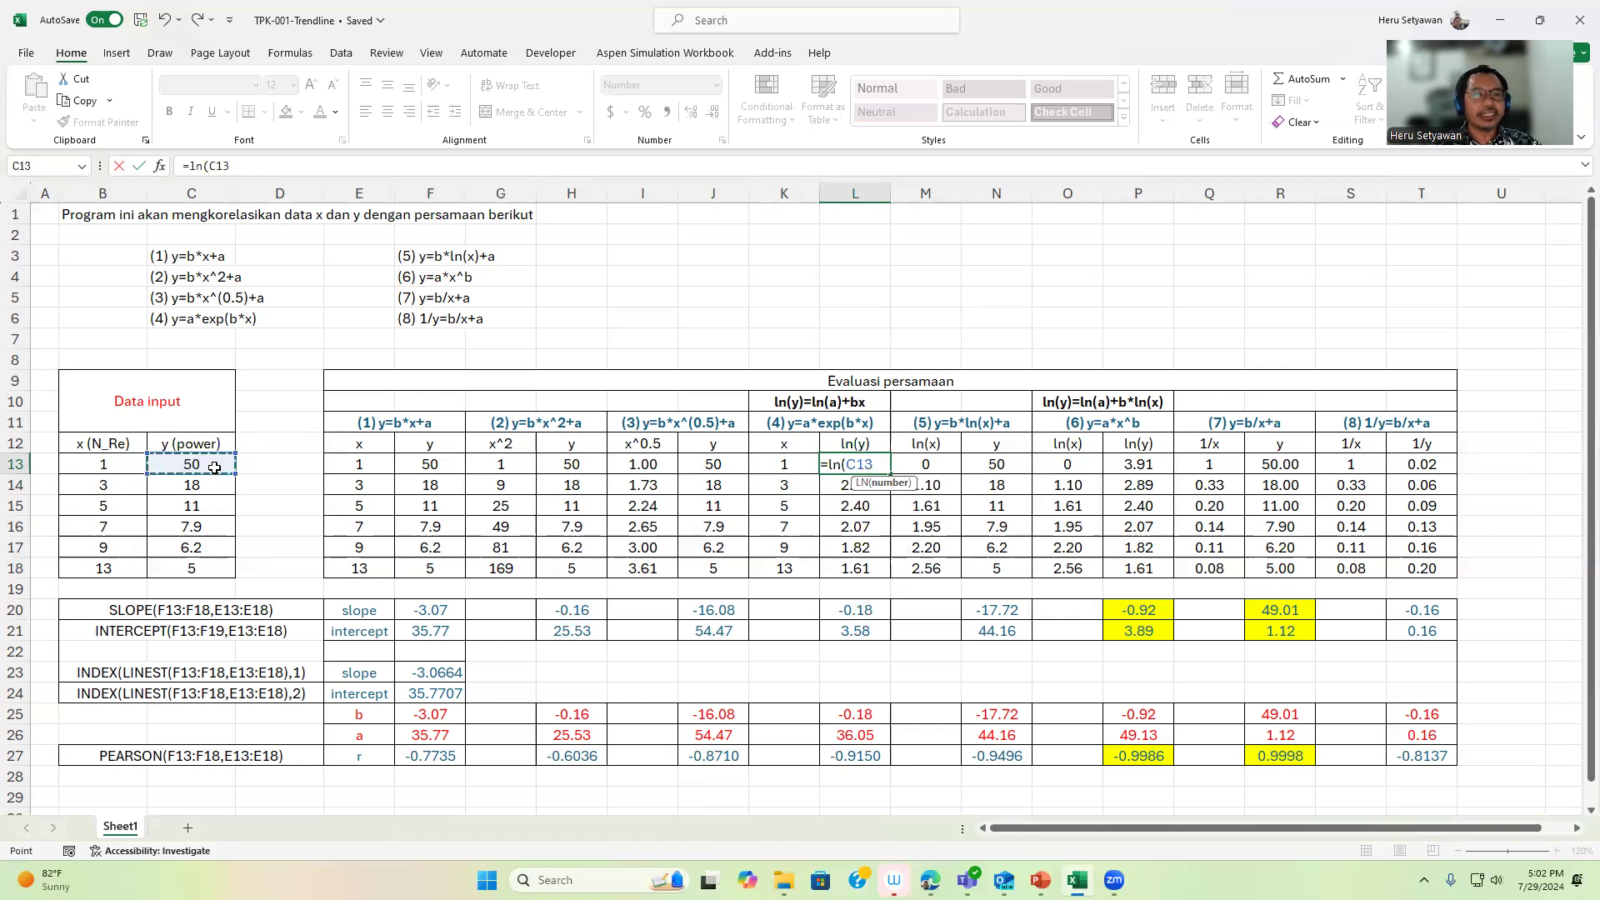
pyautogui.write(')')
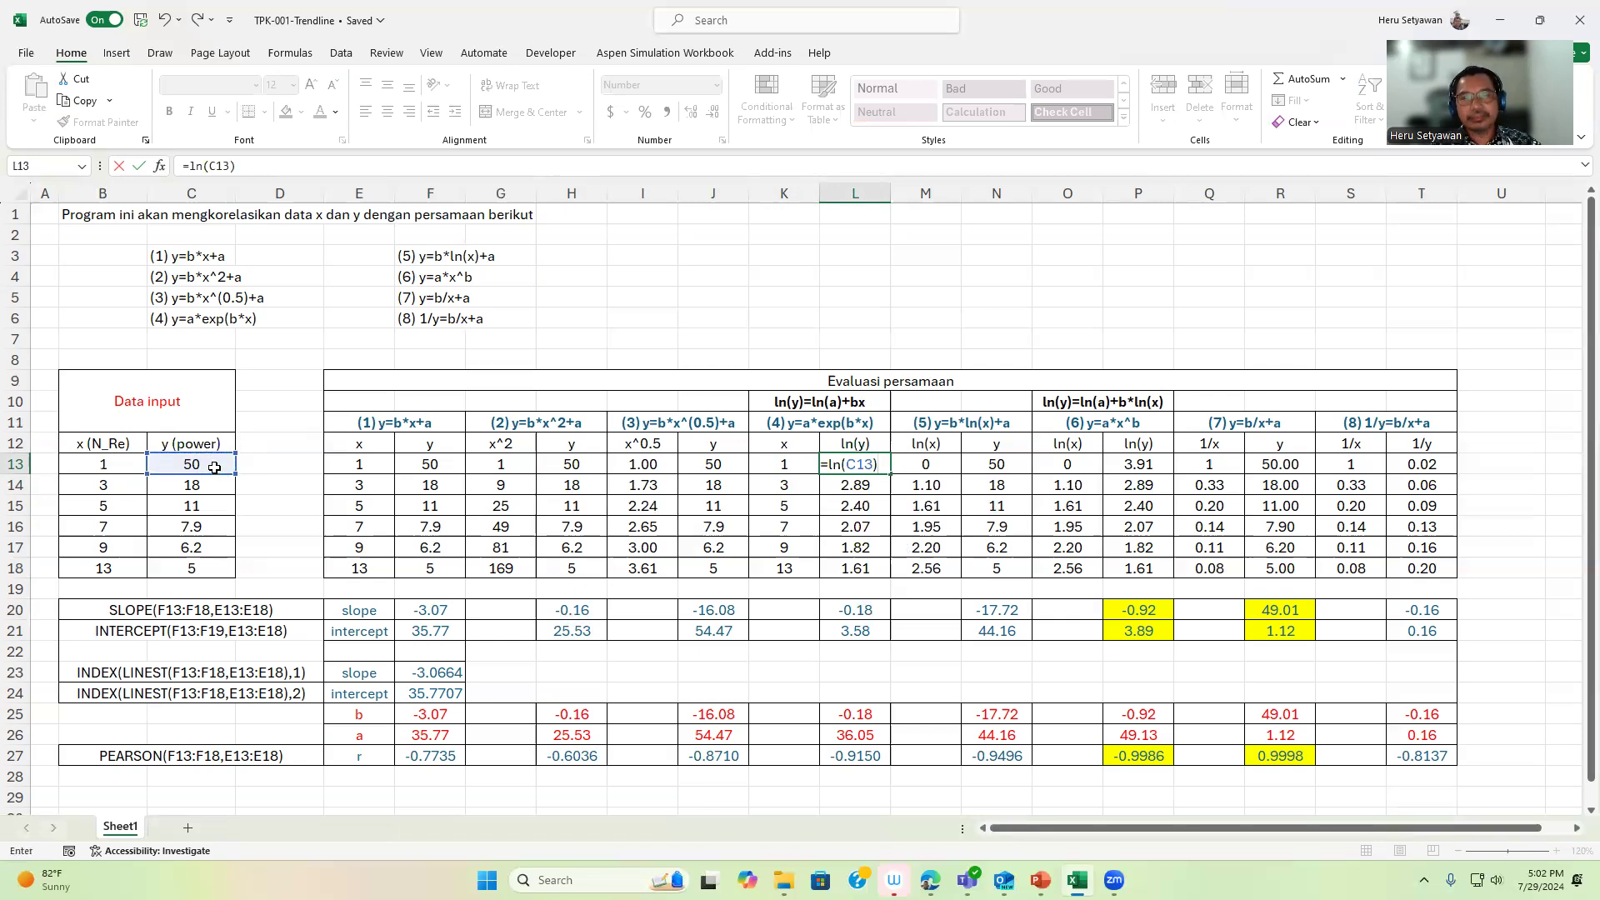
pyautogui.press('Return')
# Fill the x and ln(y) formulas in K13:L13 down to row 18 and select the slope cell L20
pyautogui.press('Up')
pyautogui.press('Left')
pyautogui.hotkey('shift', 'Right')
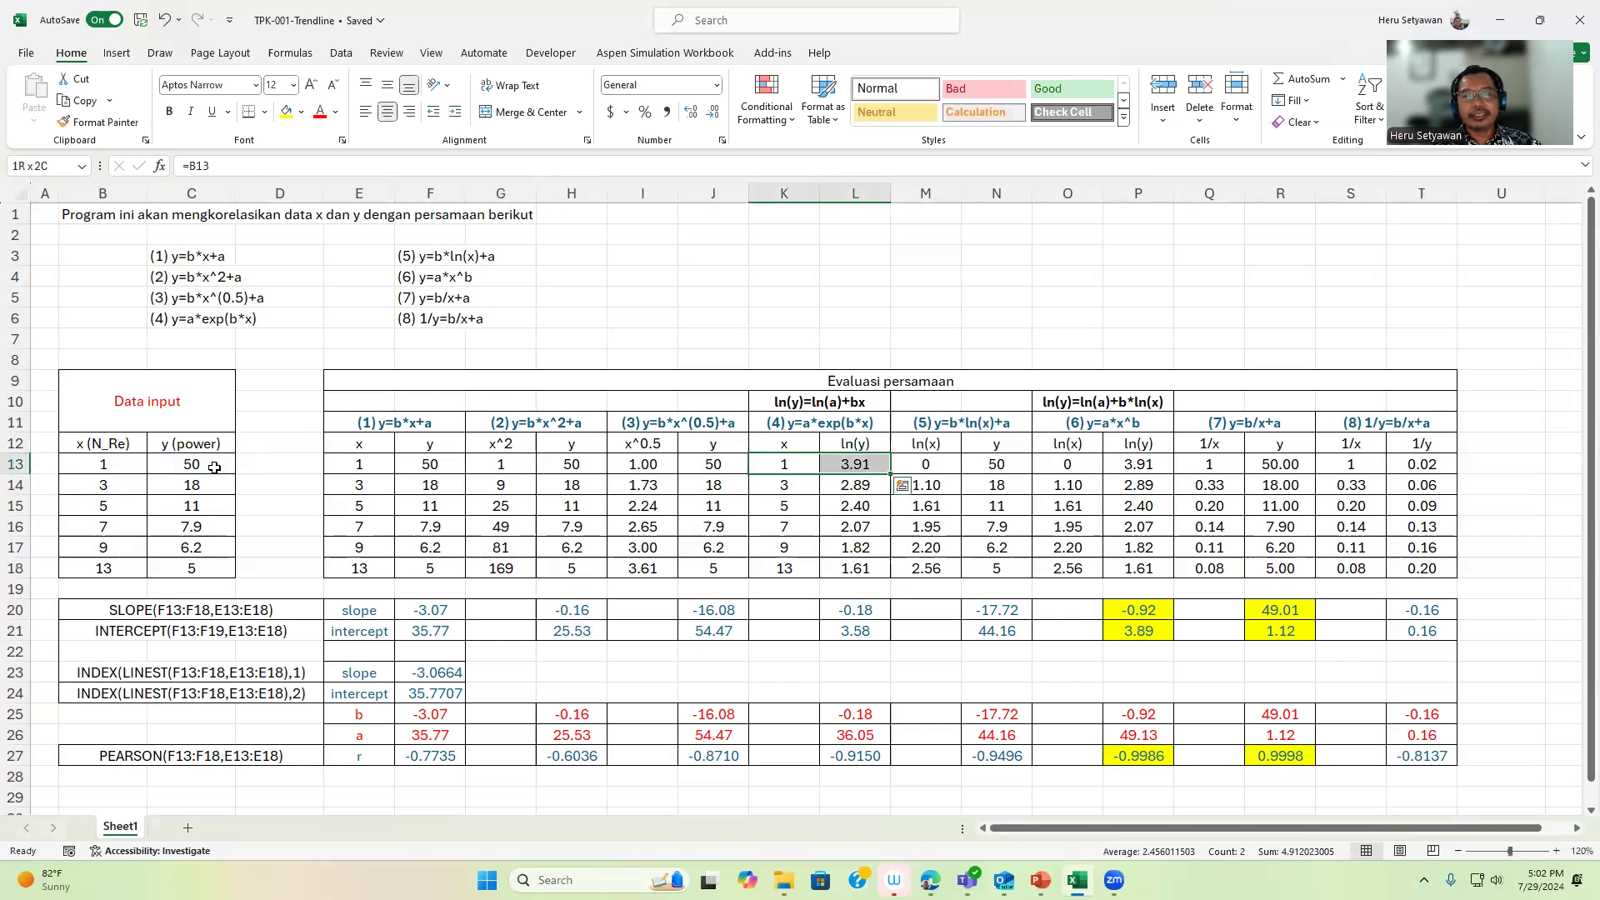
pyautogui.moveTo(890, 474); pyautogui.dragTo(890, 576)
pyautogui.click(855, 610)
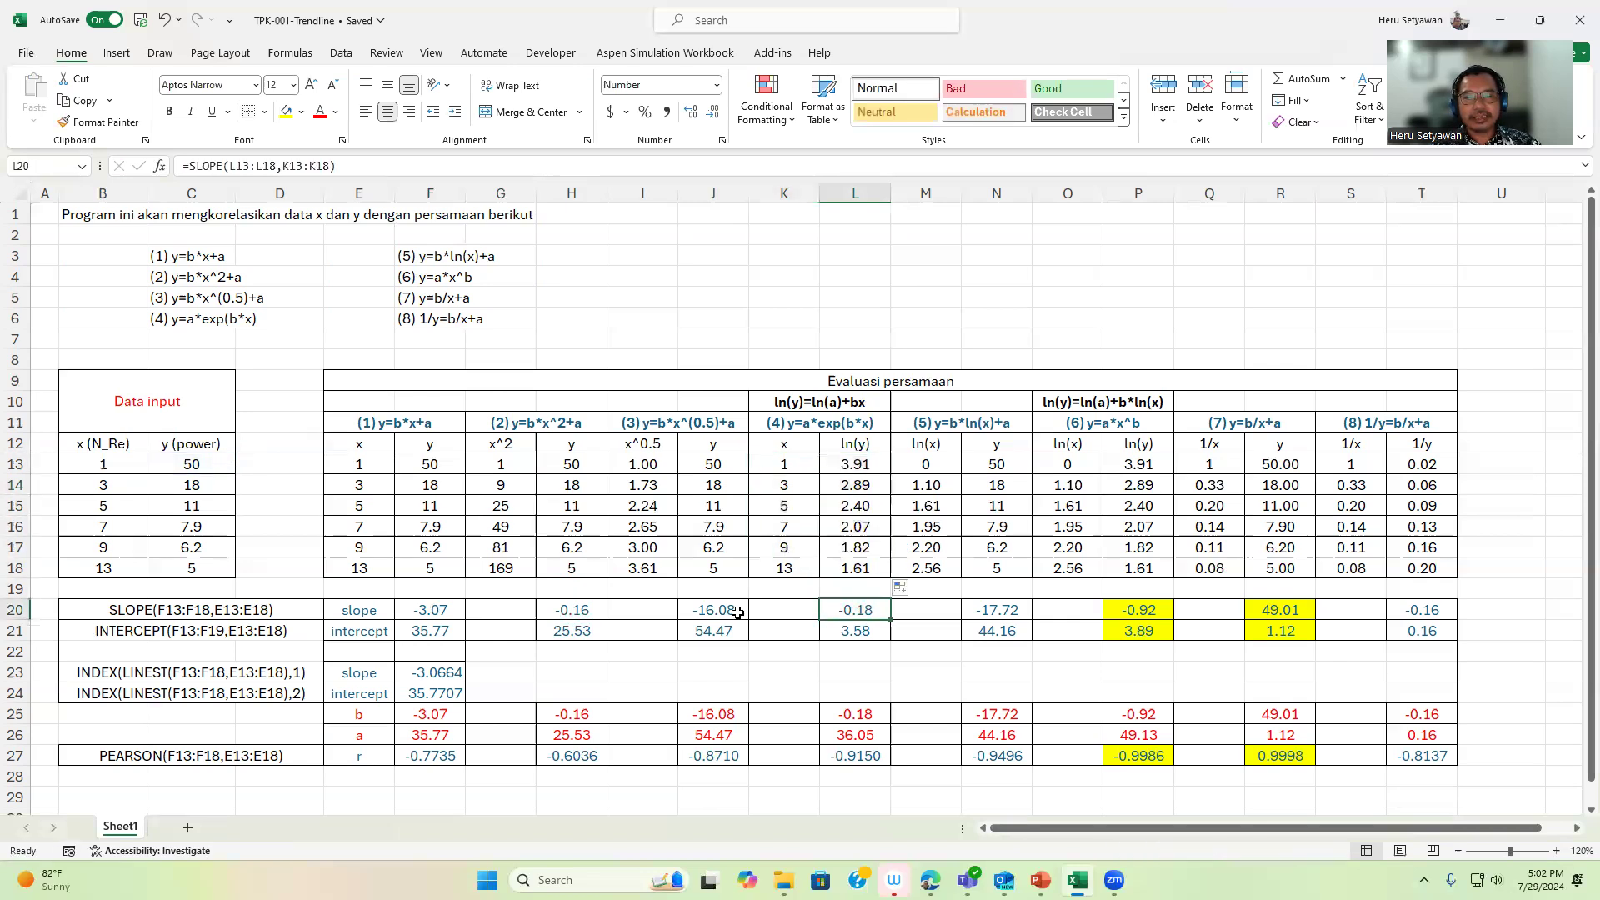
# Copy the SLOPE and INTERCEPT formulas from J20:J21 to L20:L21 for equation (4)
pyautogui.click(737, 613)
pyautogui.hotkey('shift', 'Down')
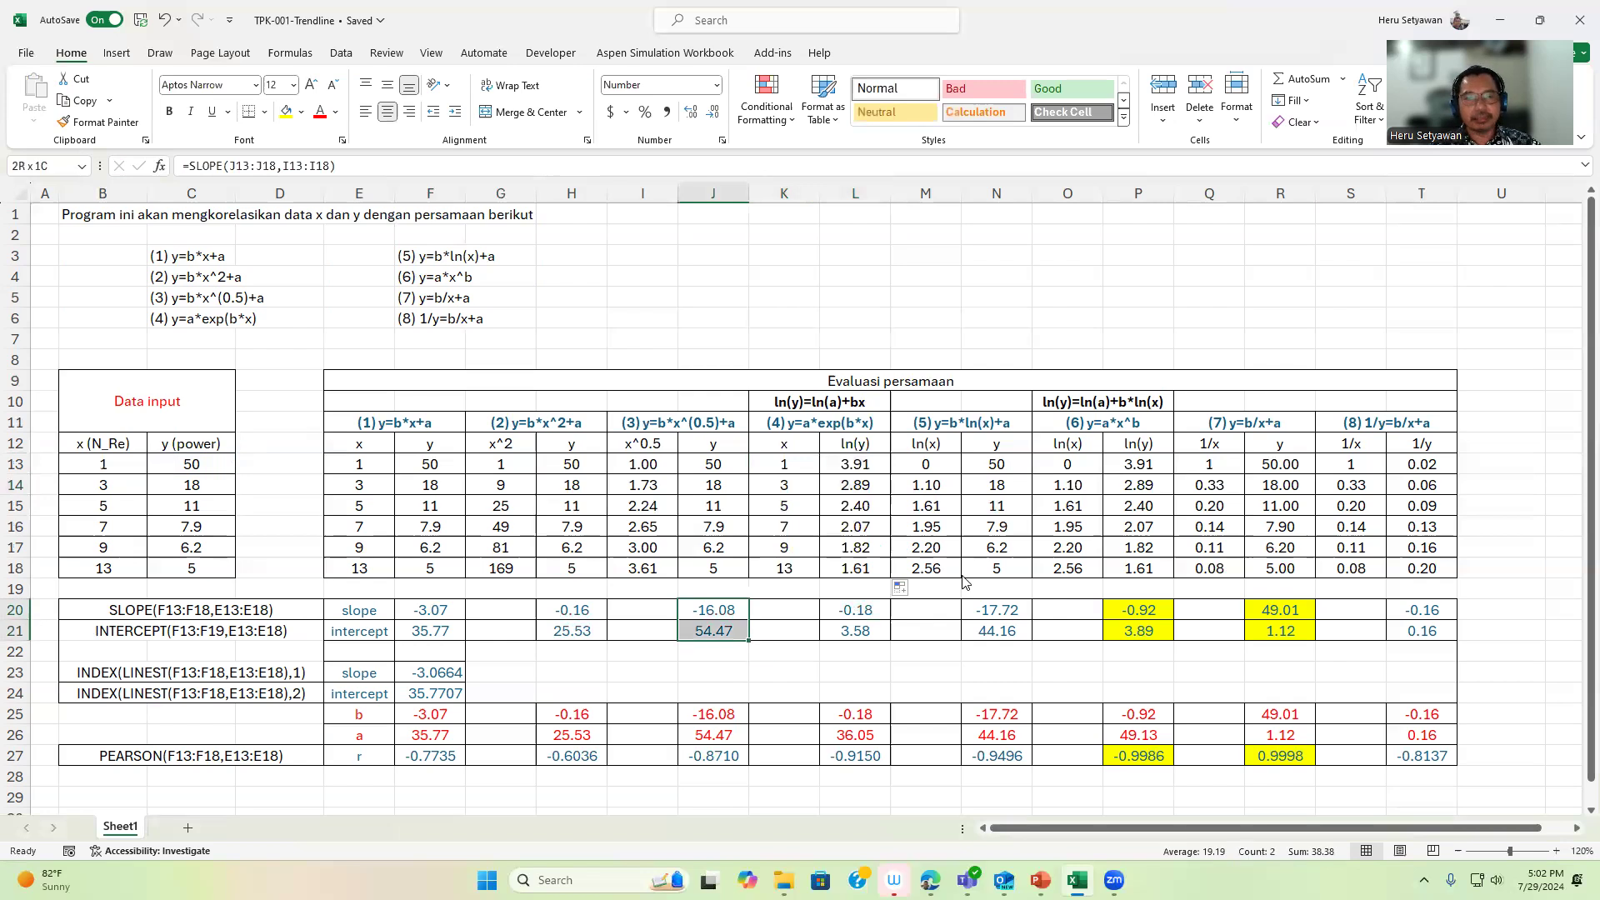
pyautogui.hotkey('ctrl', 'c')
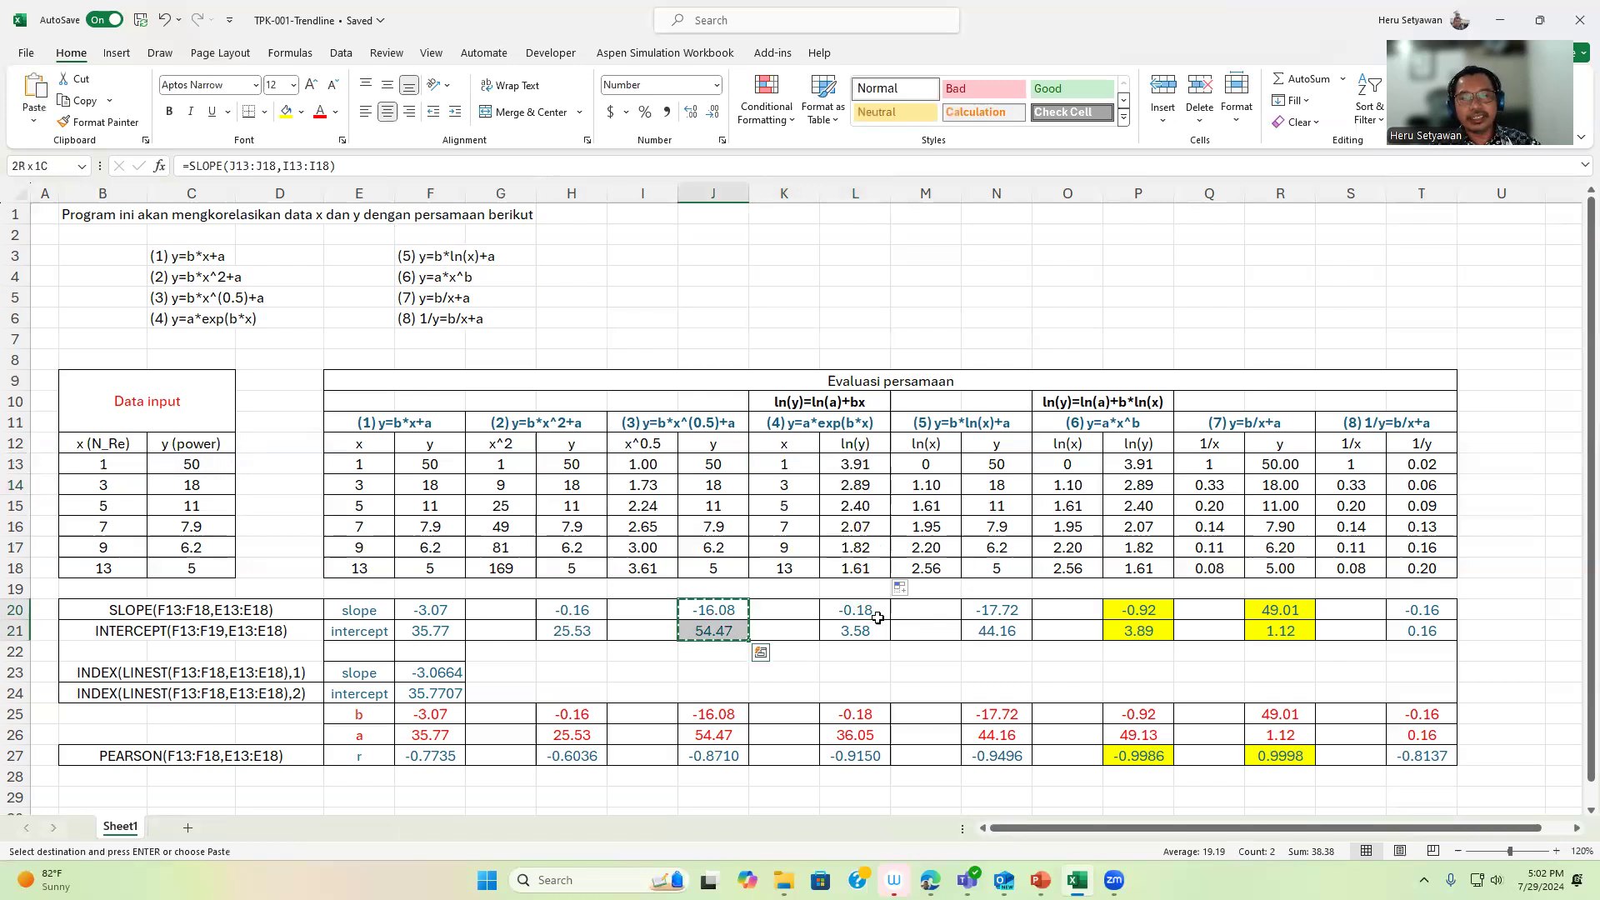
pyautogui.click(875, 615)
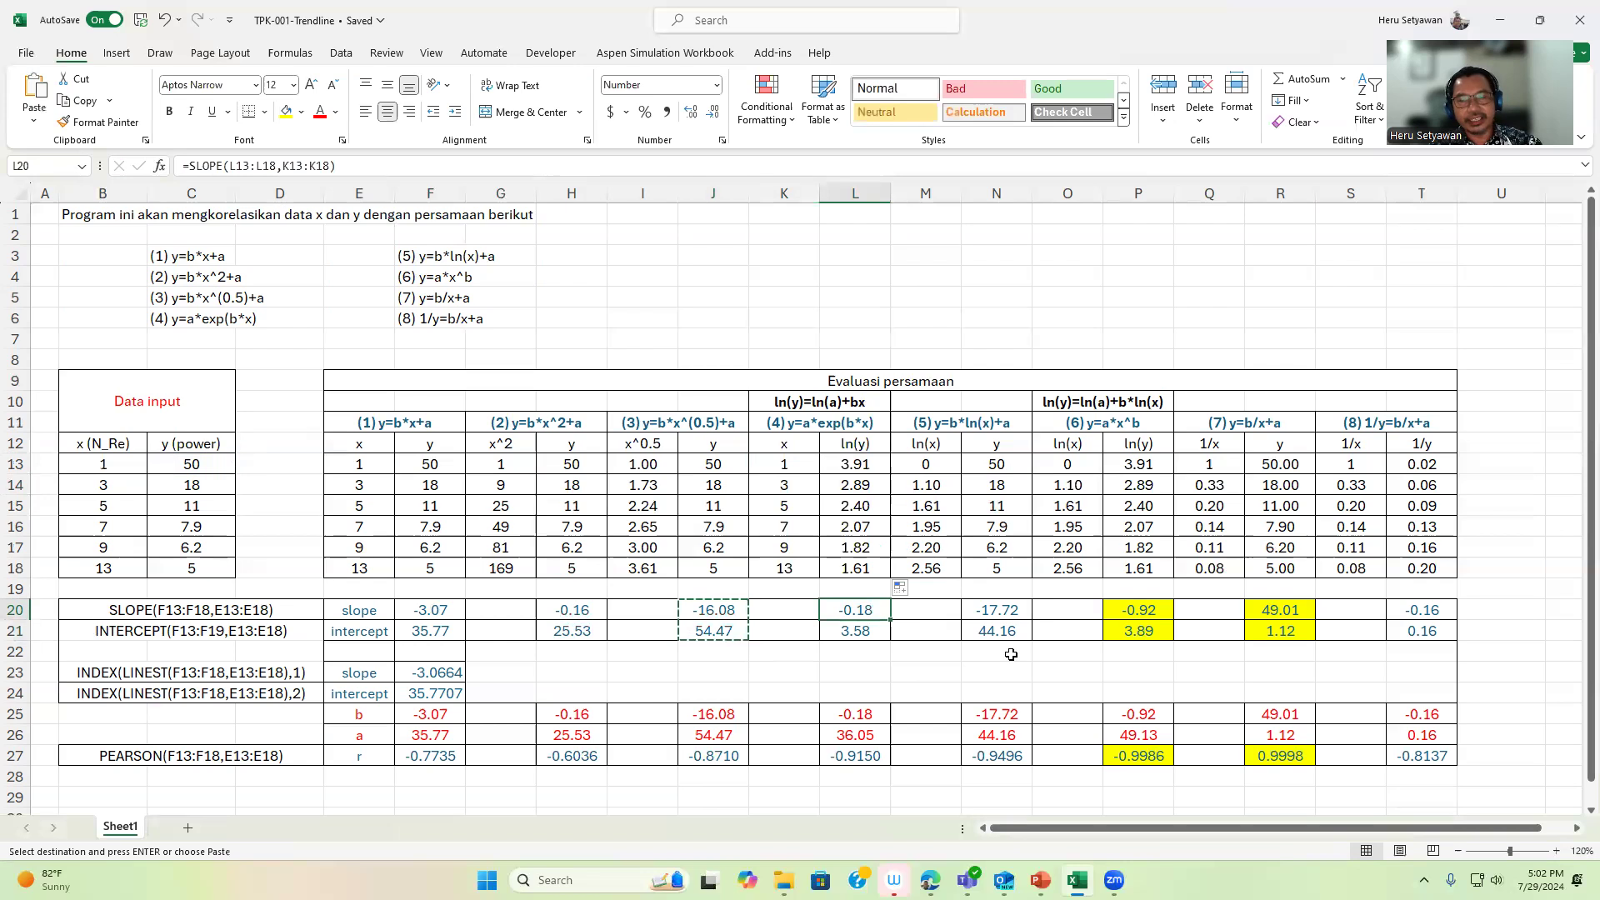
pyautogui.hotkey('ctrl', 'v')
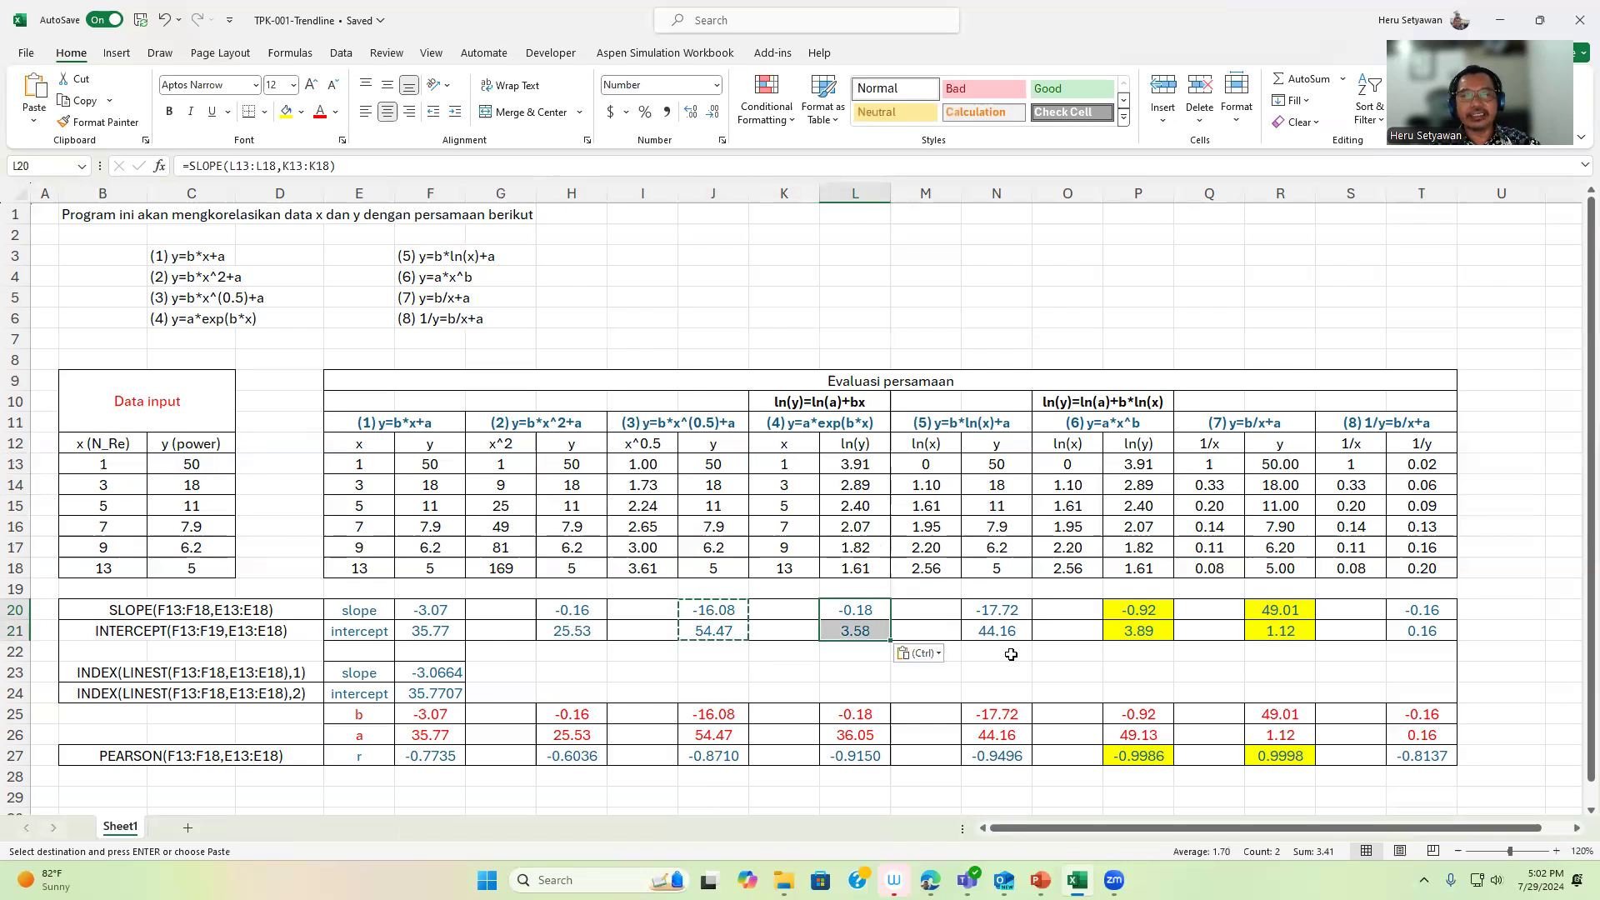
pyautogui.click(860, 612)
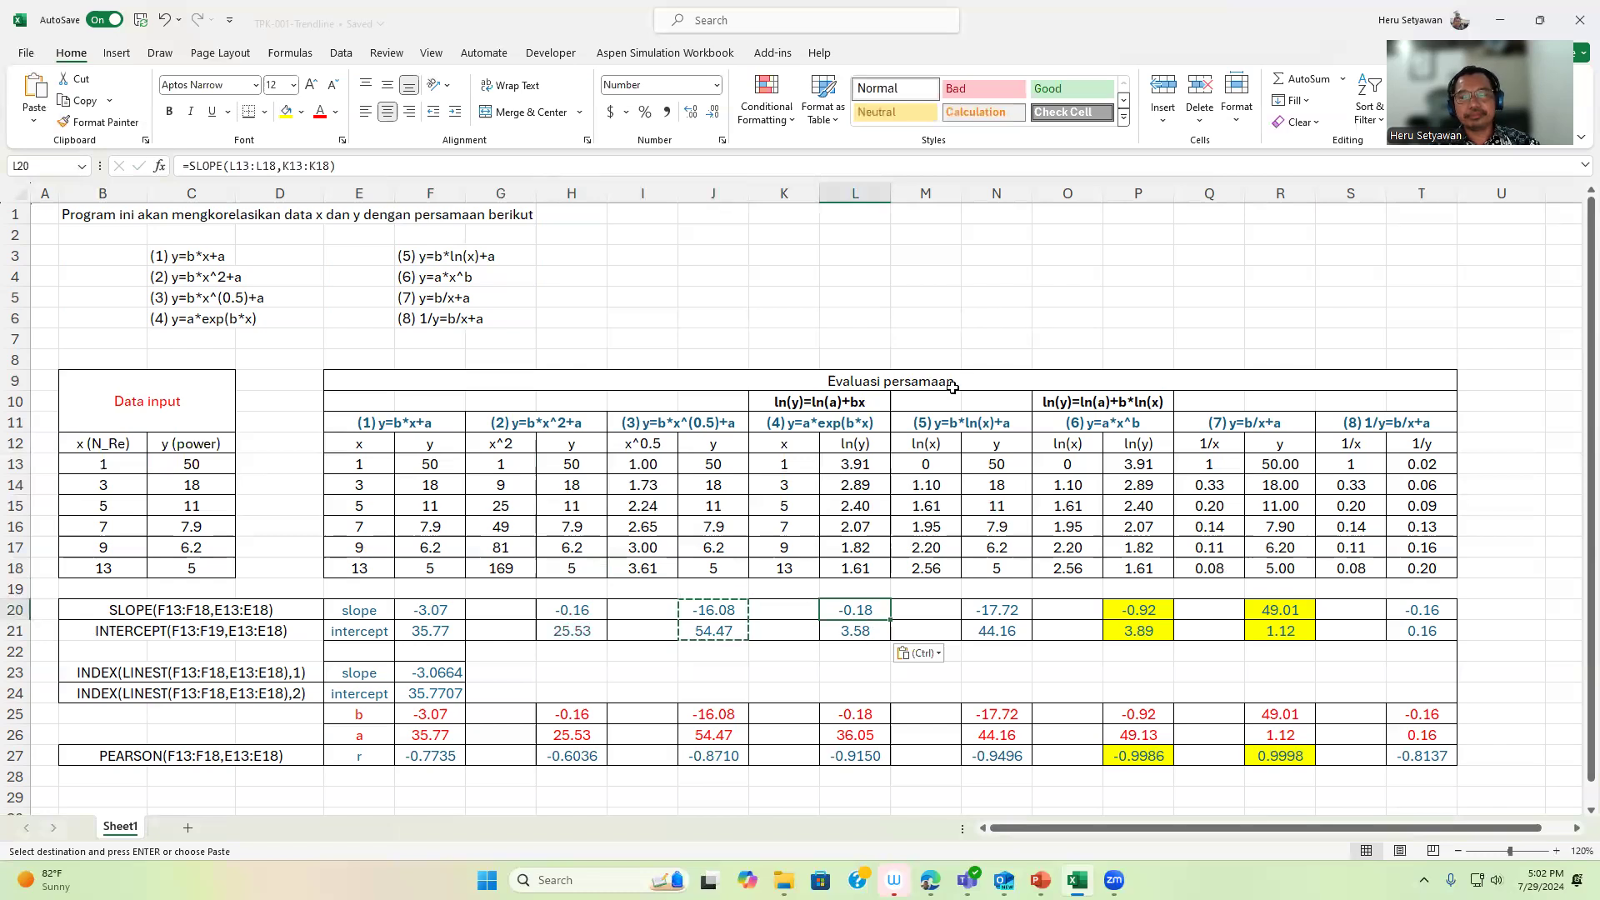
# Enter the formula =LN(B13) in M13 for the ln(x) column of equation (5)
pyautogui.click(985, 423)
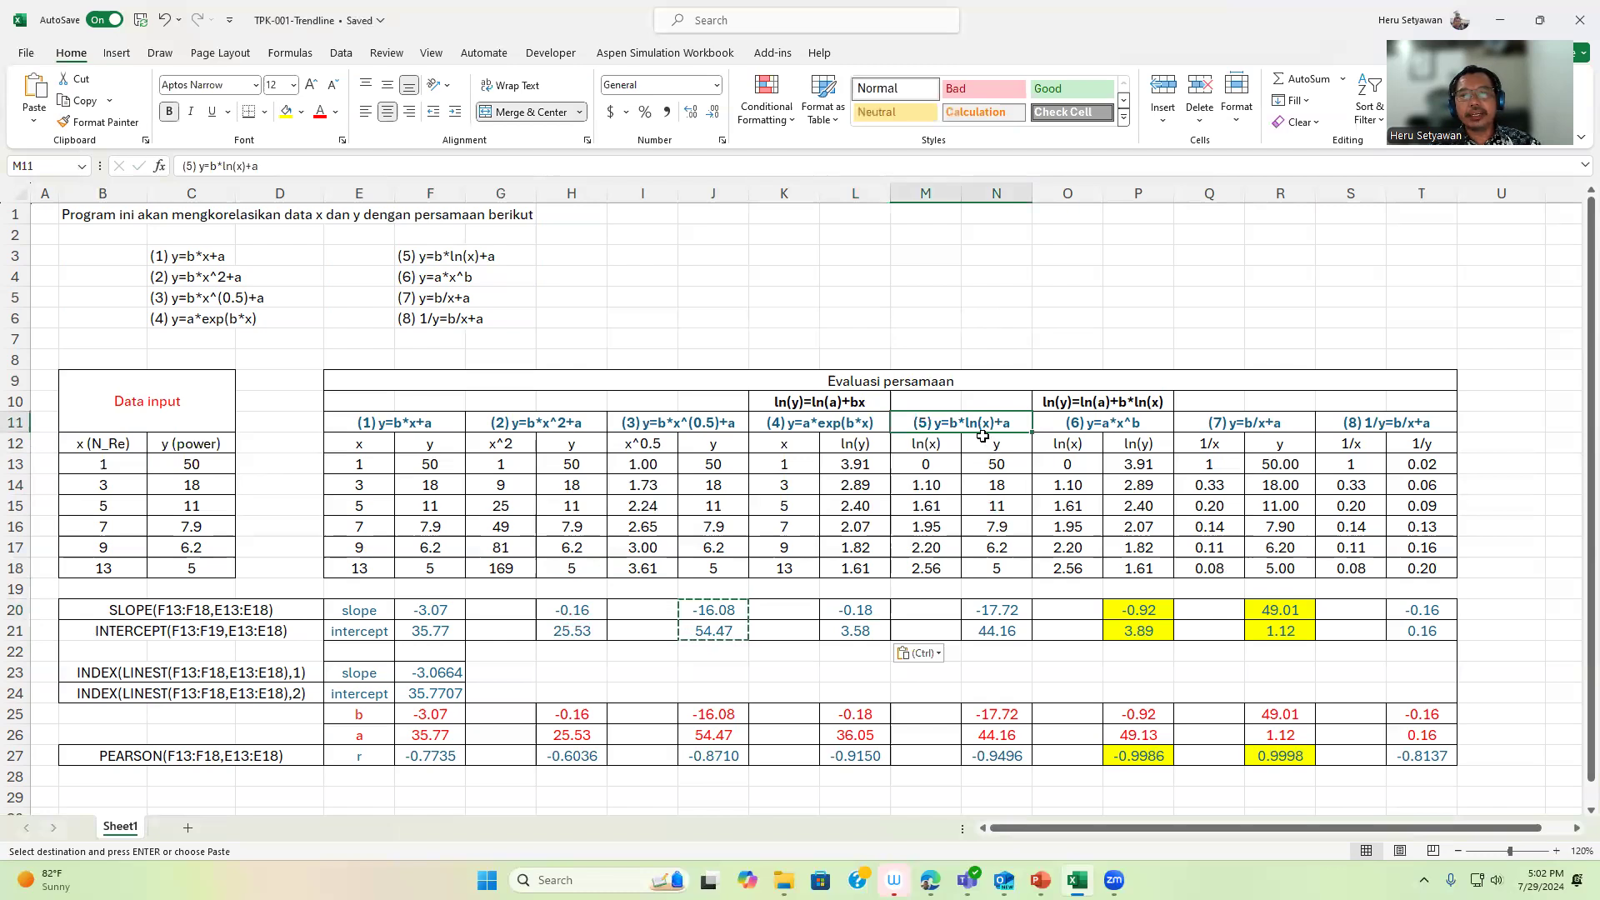
pyautogui.click(925, 468)
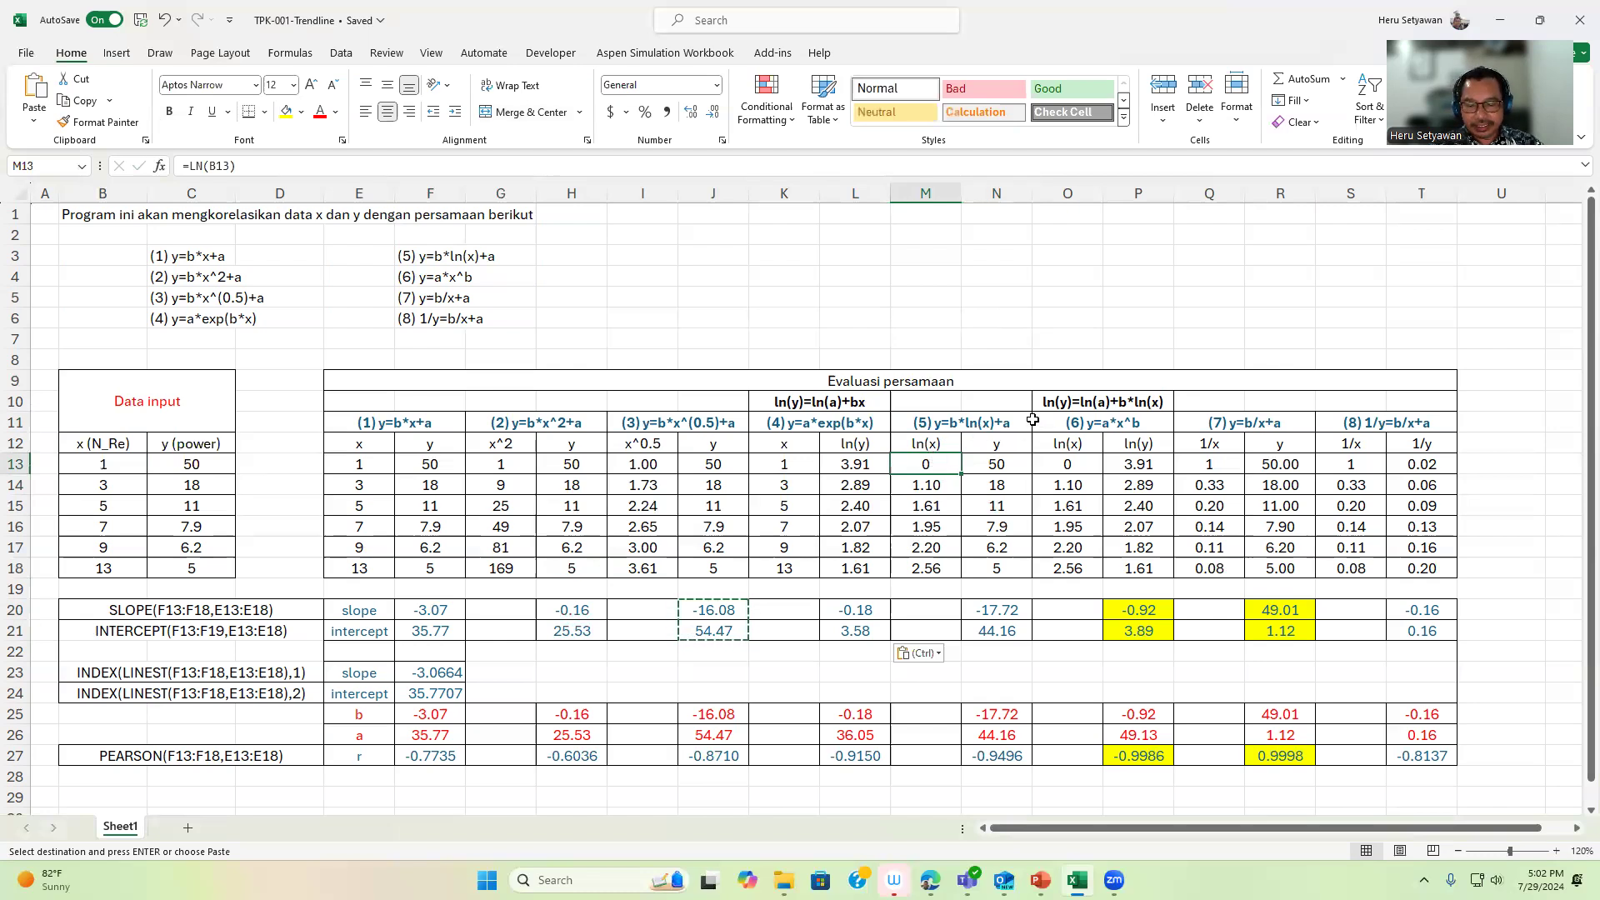
pyautogui.write('=ln')
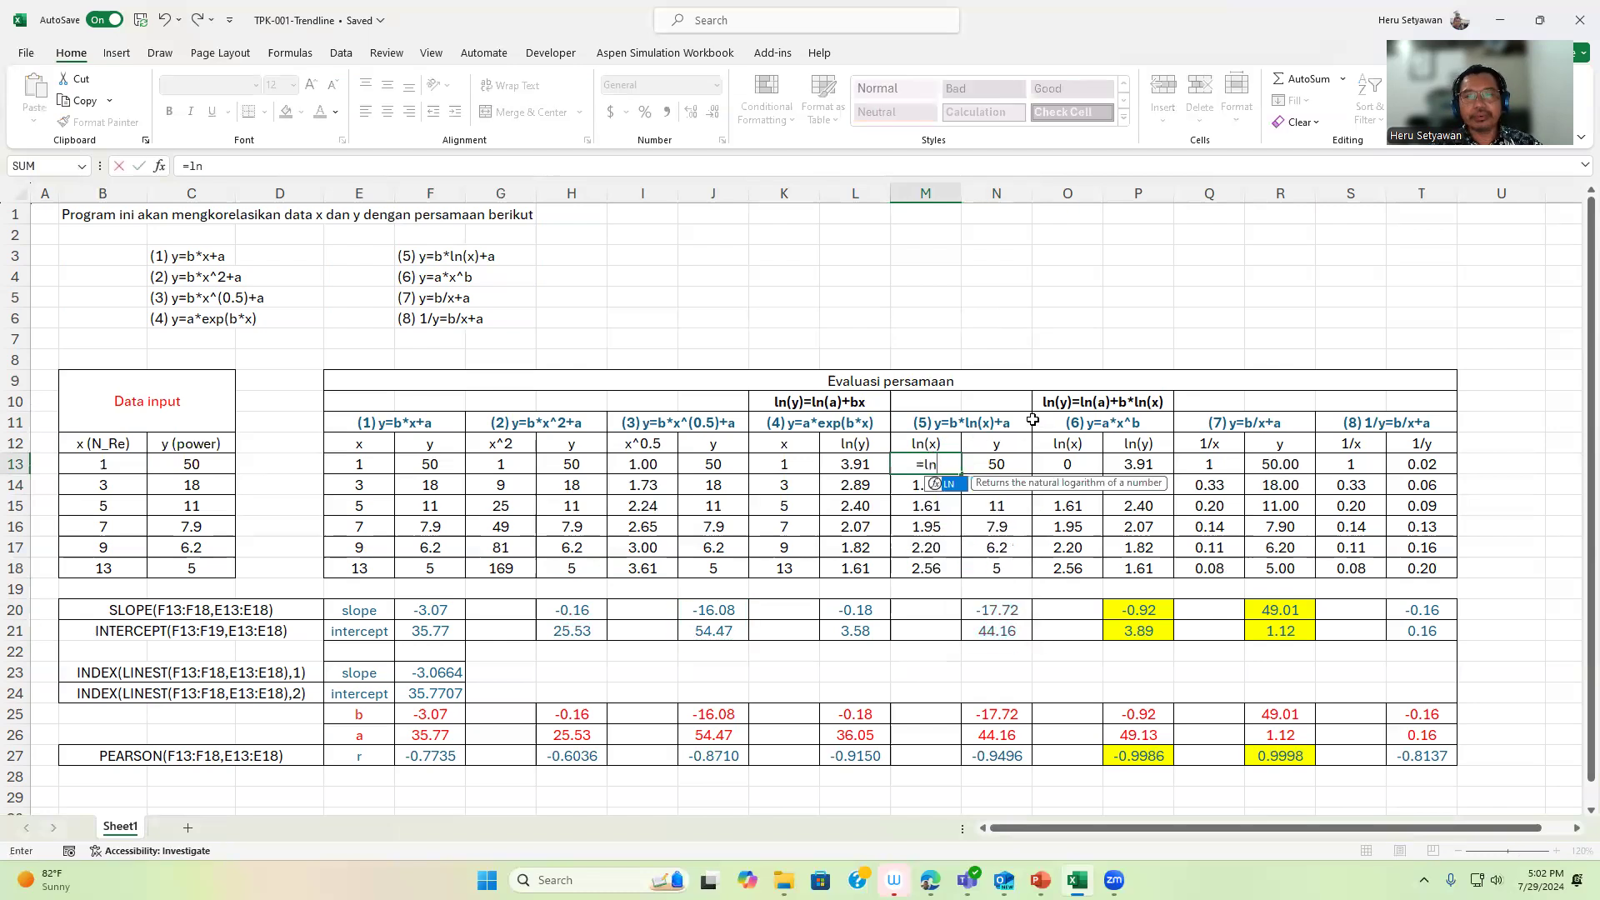
pyautogui.write('(')
pyautogui.click(103, 467)
pyautogui.press('Return')
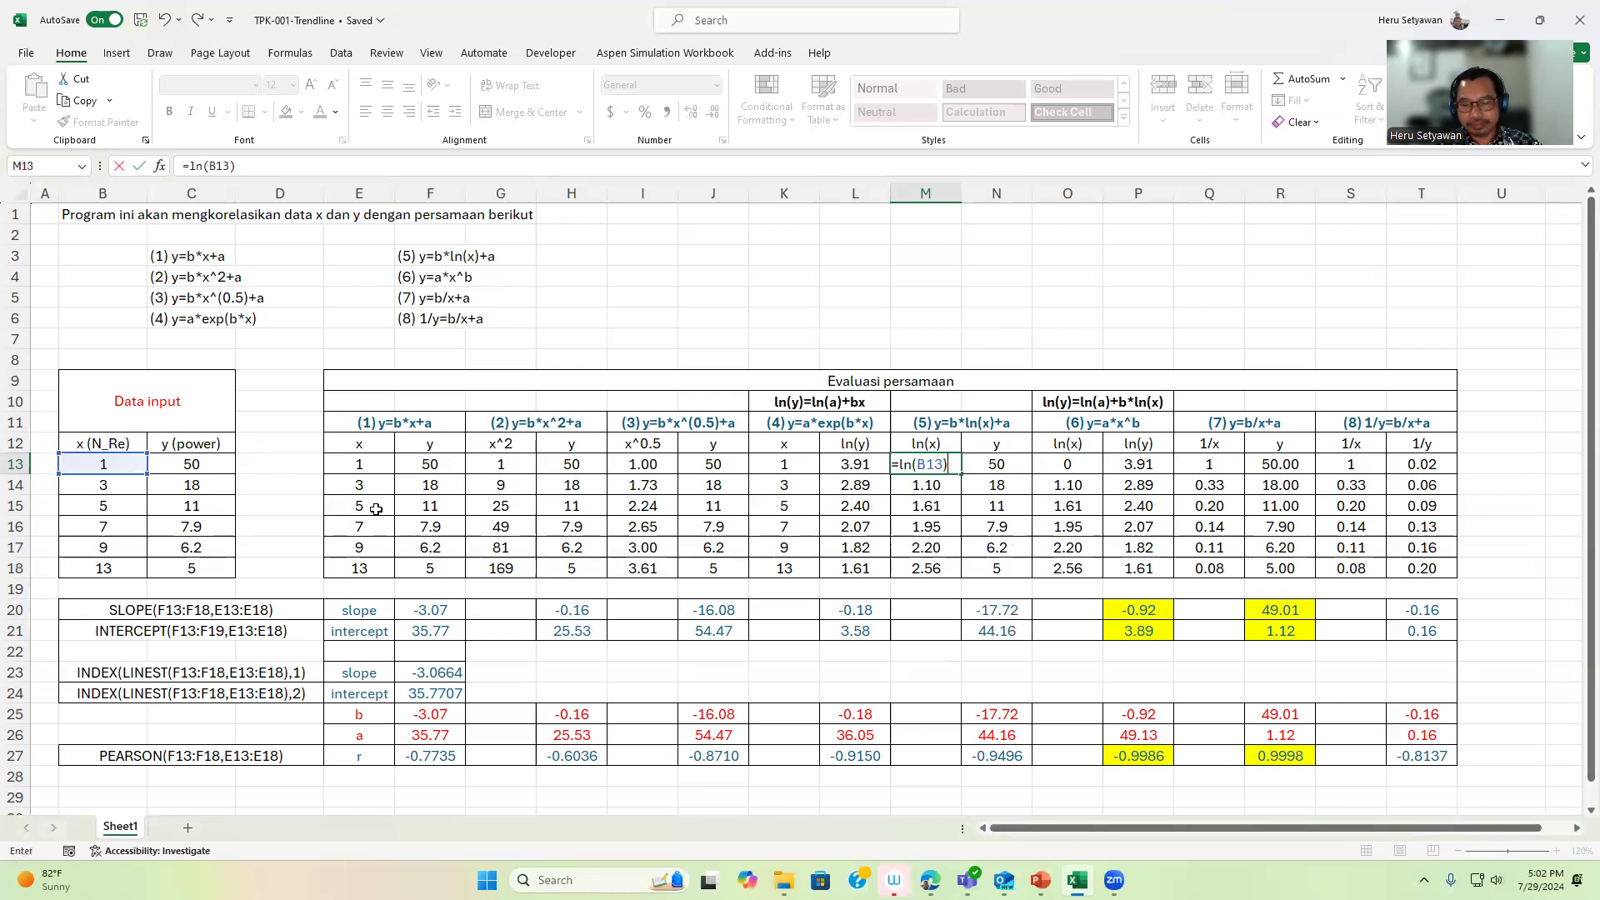
# Link the first y value of equation (5) in N13 to the input data with =C13
pyautogui.press('Up')
pyautogui.press('Right')
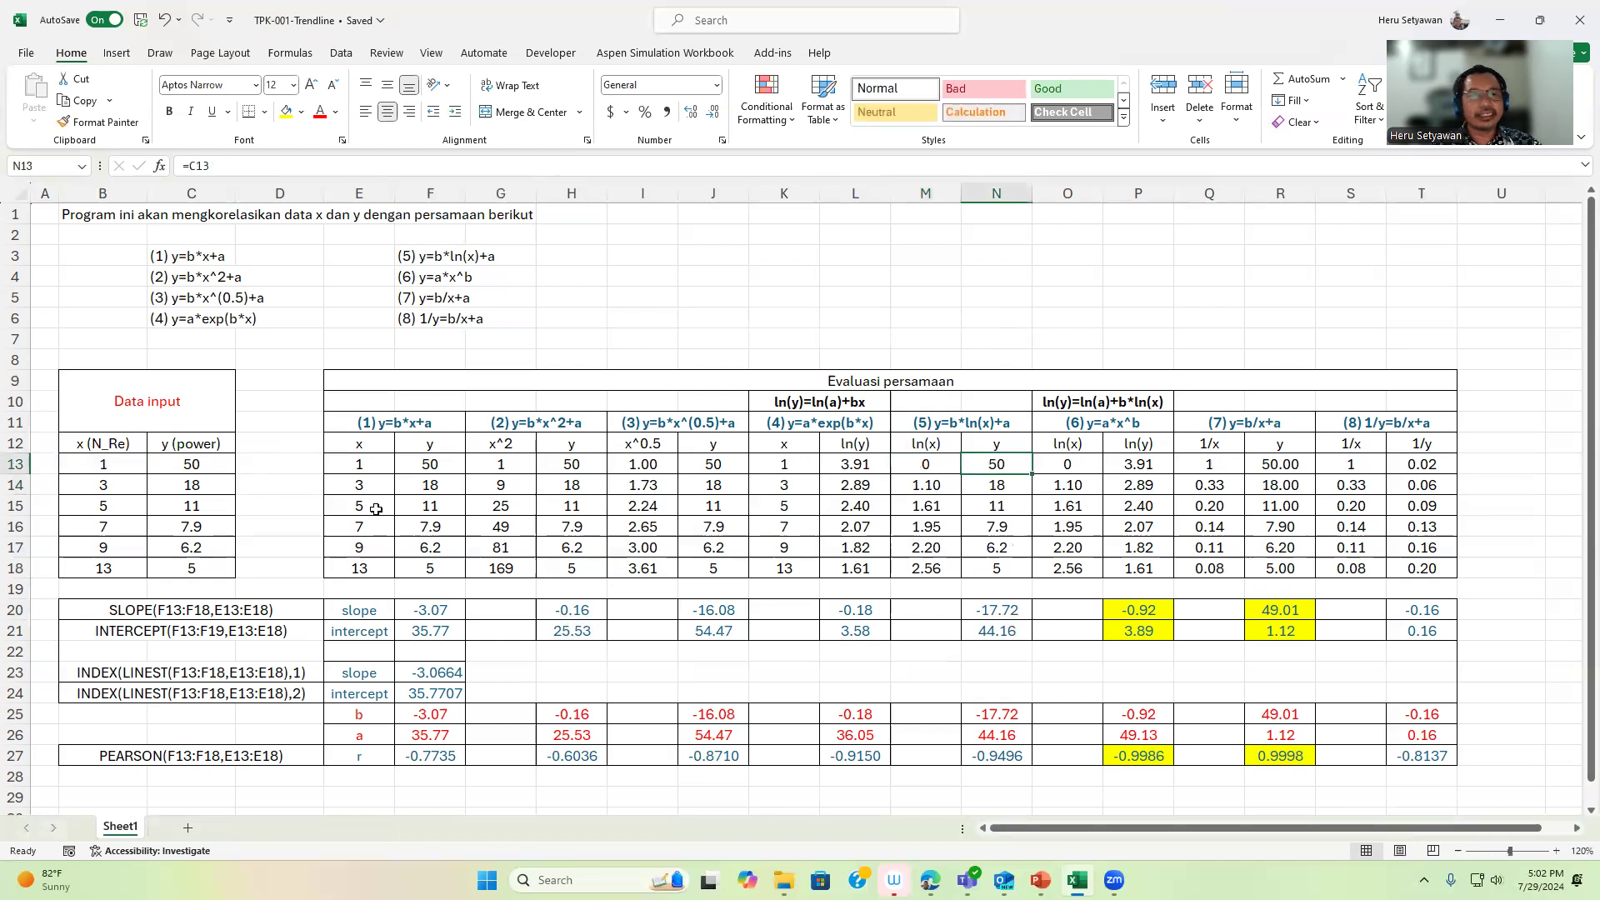
pyautogui.write('=')
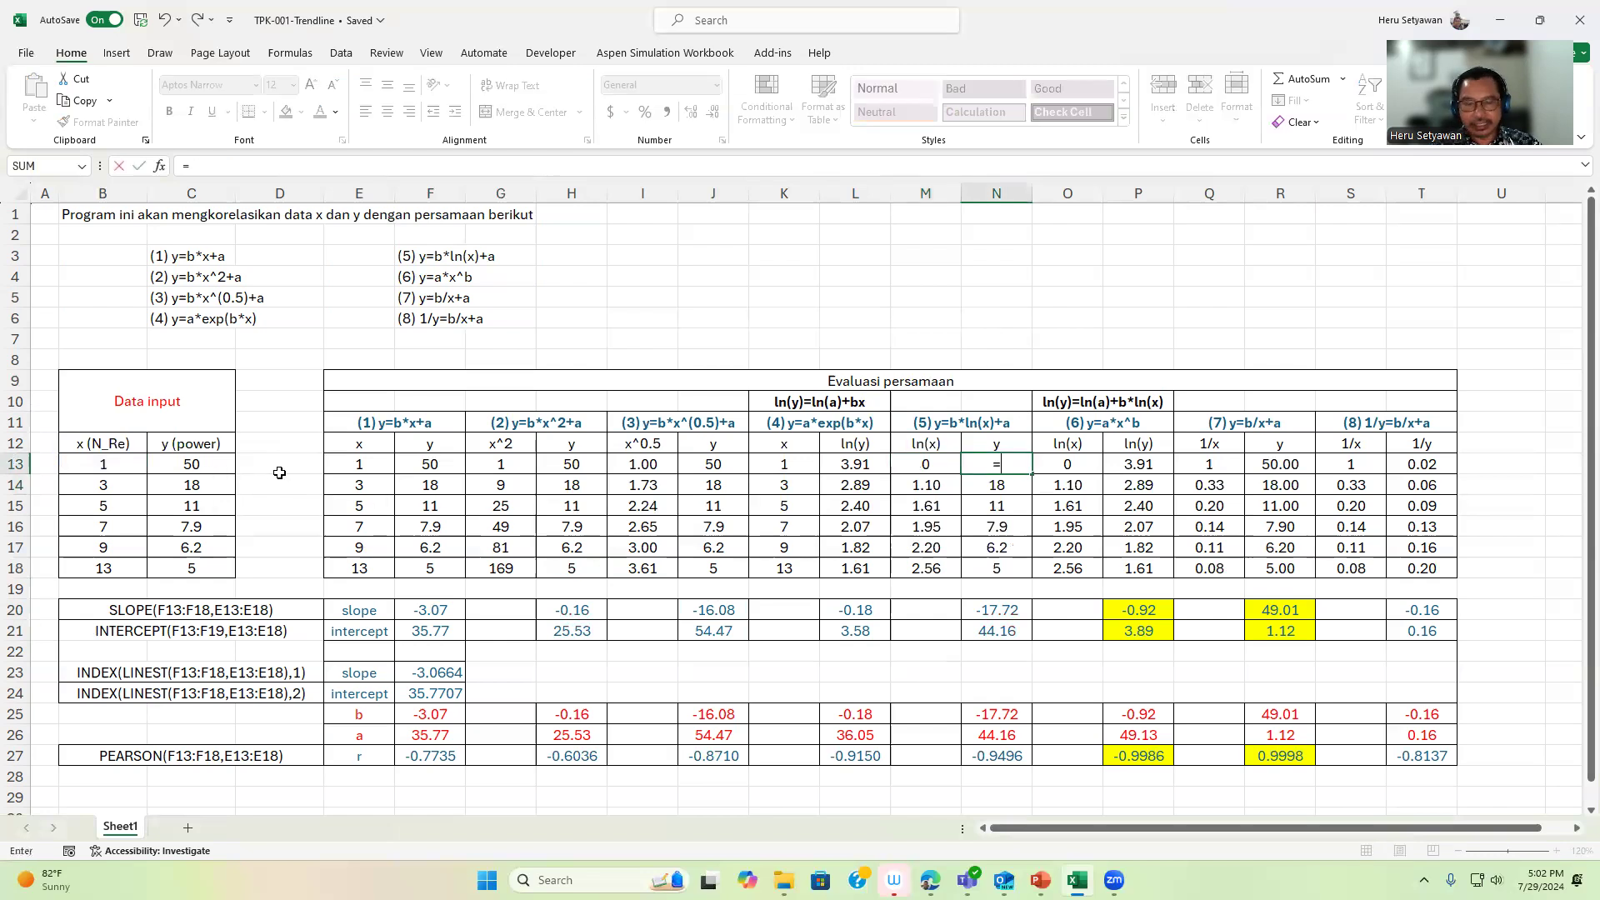
pyautogui.click(207, 469)
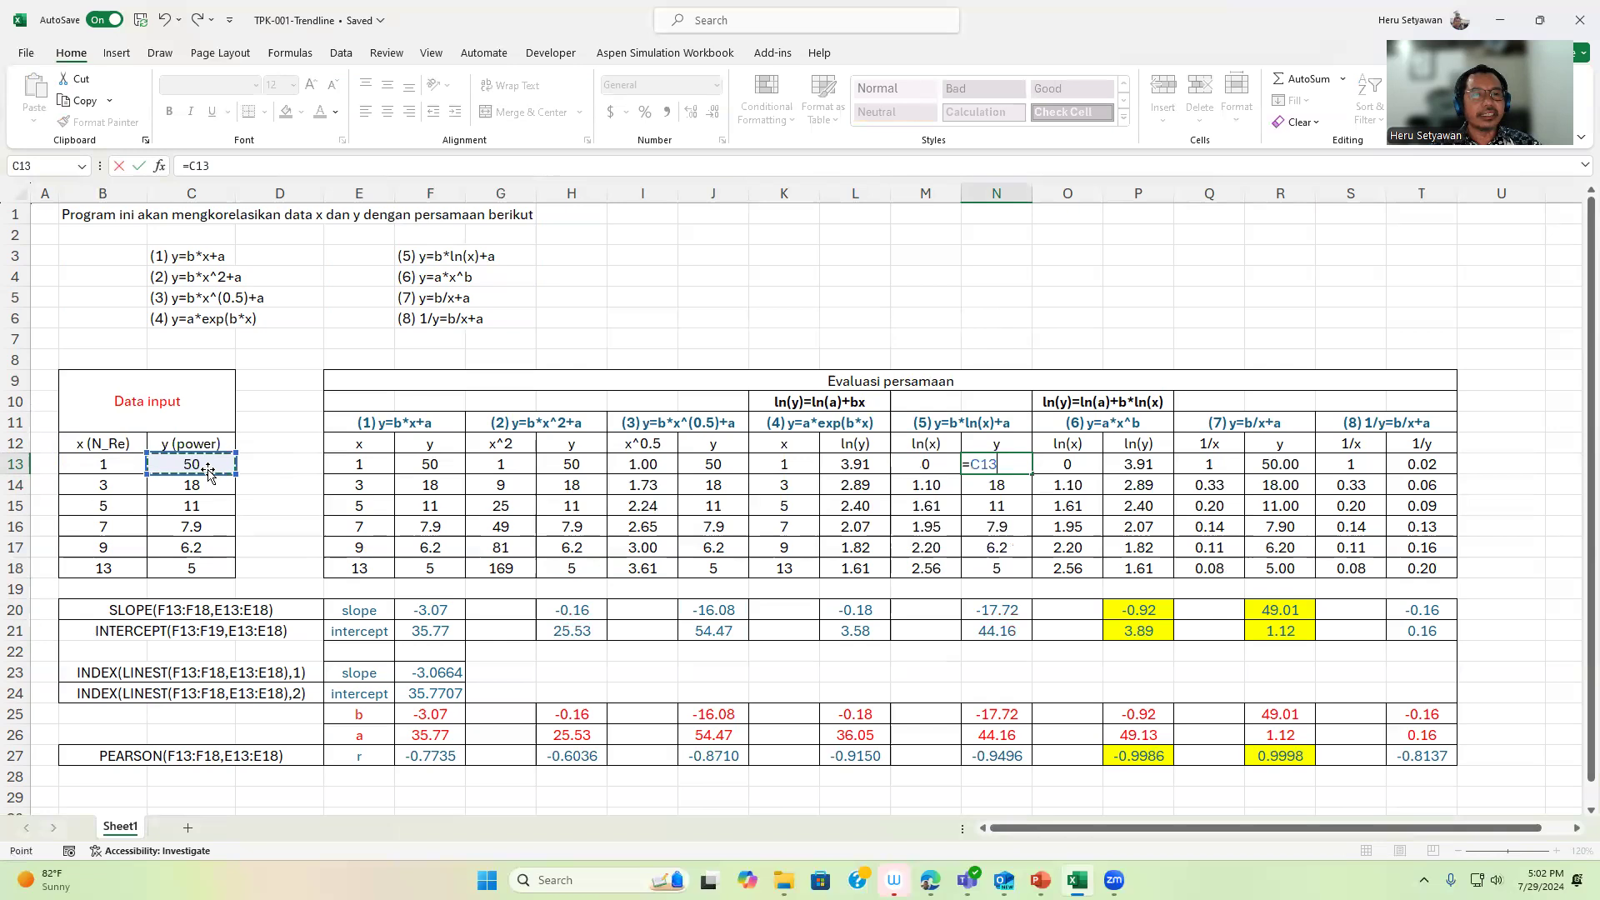
pyautogui.press('Return')
# Fill the ln(x) and y formulas in M13:N13 down to row 18 and format the range with two decimal places
pyautogui.press('Up')
pyautogui.press('Left')
pyautogui.hotkey('shift', 'Right')
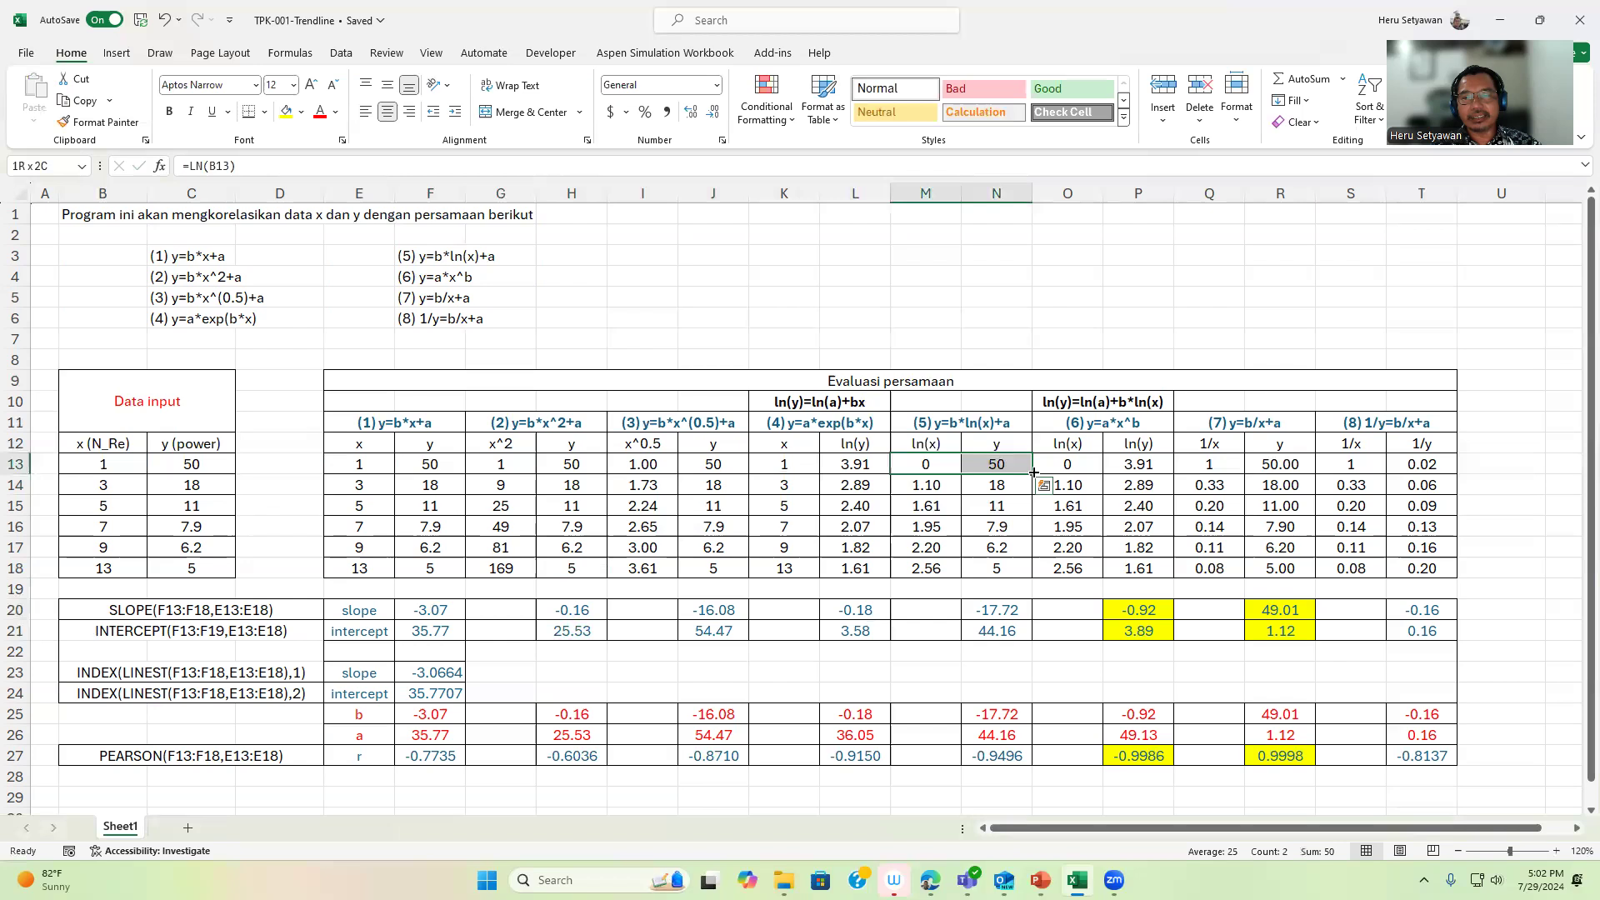
pyautogui.moveTo(1033, 472); pyautogui.dragTo(1019, 570)
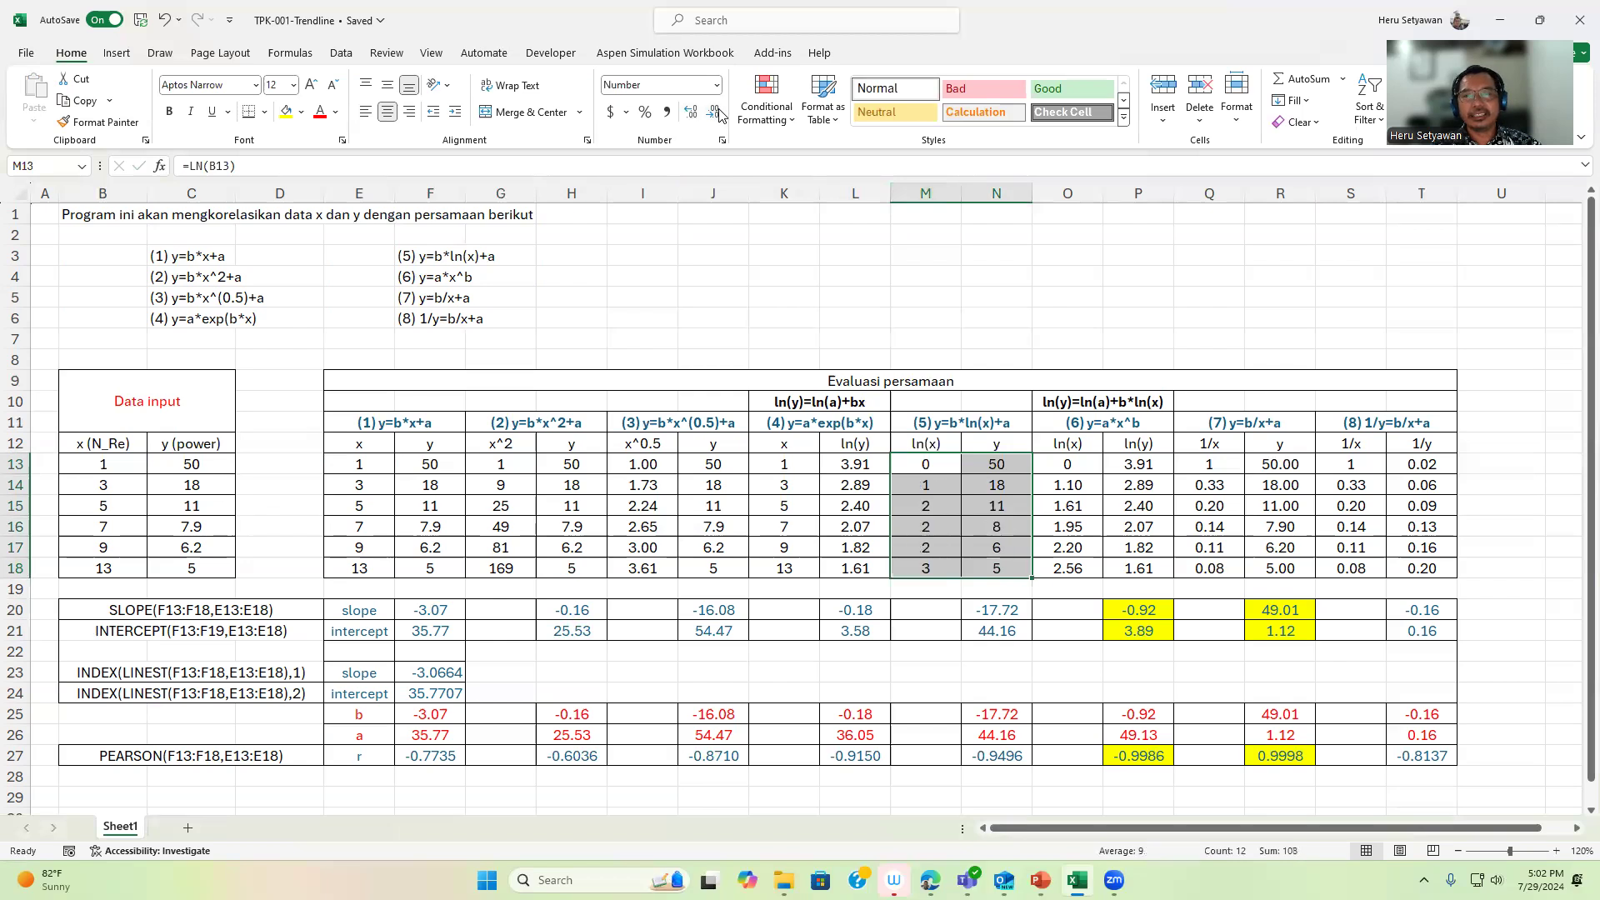
pyautogui.click(690, 115)
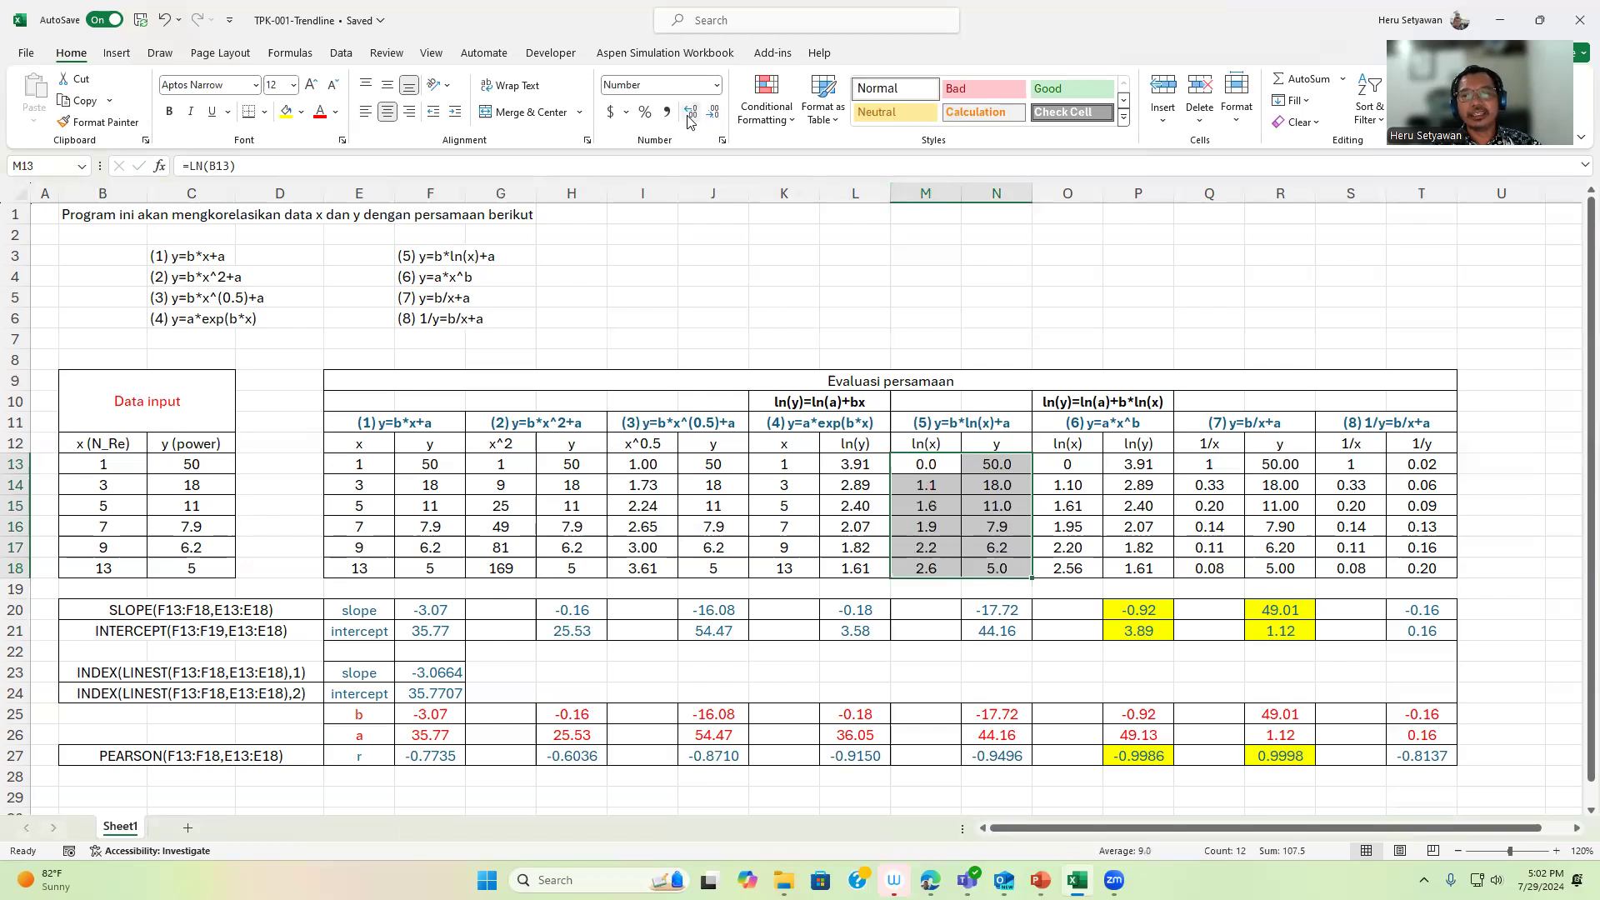
pyautogui.click(688, 118)
# Copy the SLOPE and INTERCEPT formulas from L20:L21 to N20:N21 for equation (5)
pyautogui.click(1000, 612)
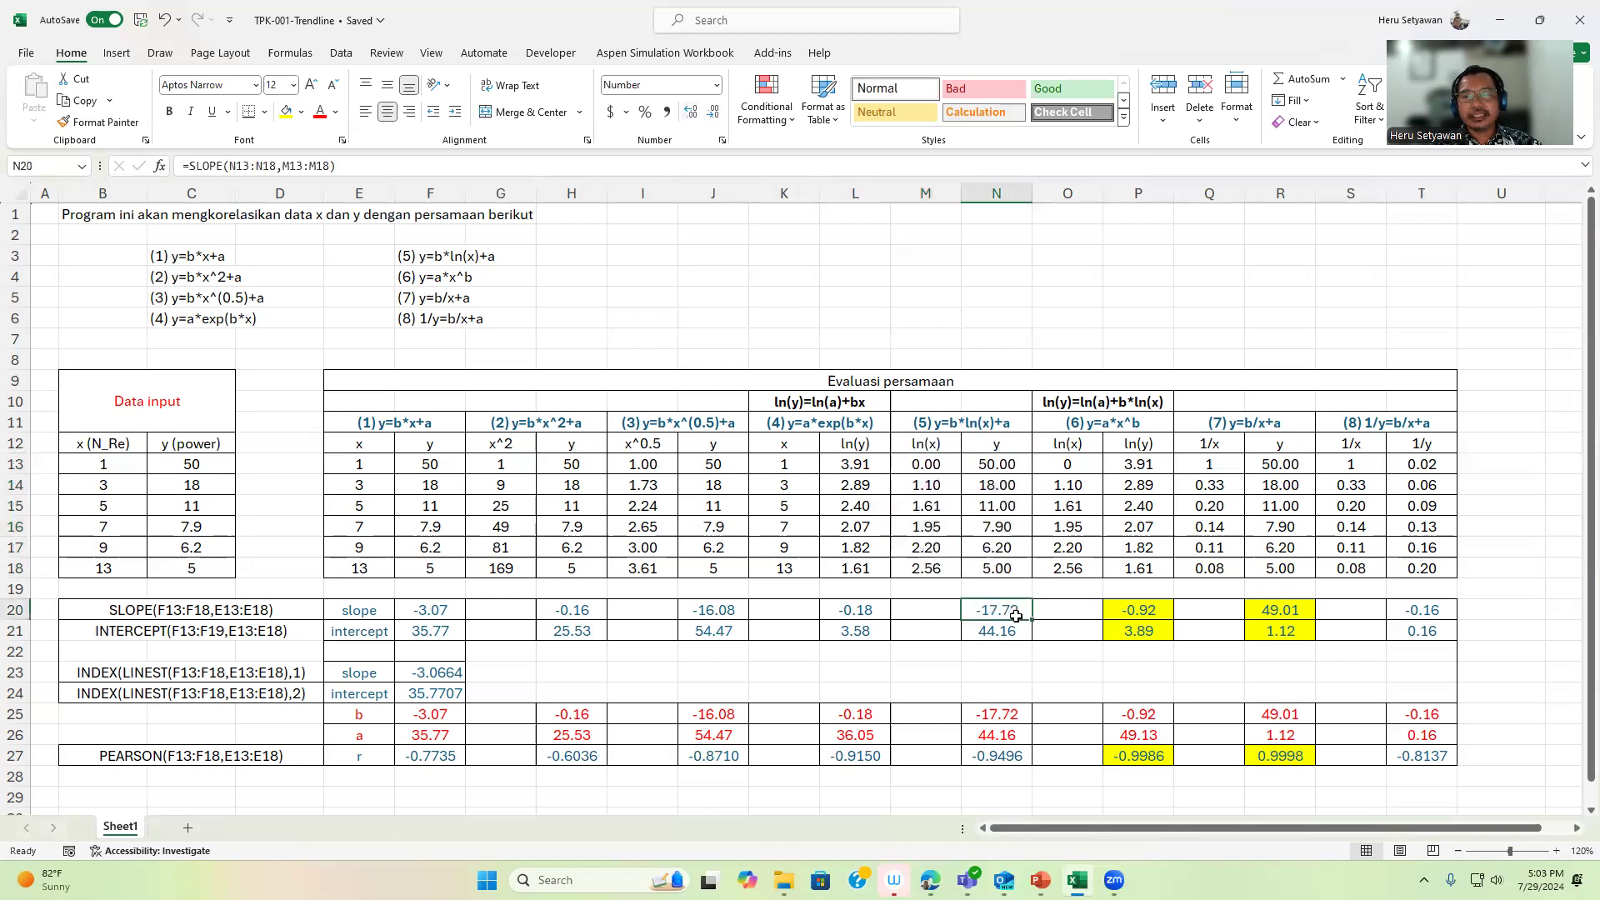
pyautogui.click(854, 609)
pyautogui.hotkey('shift', 'Down')
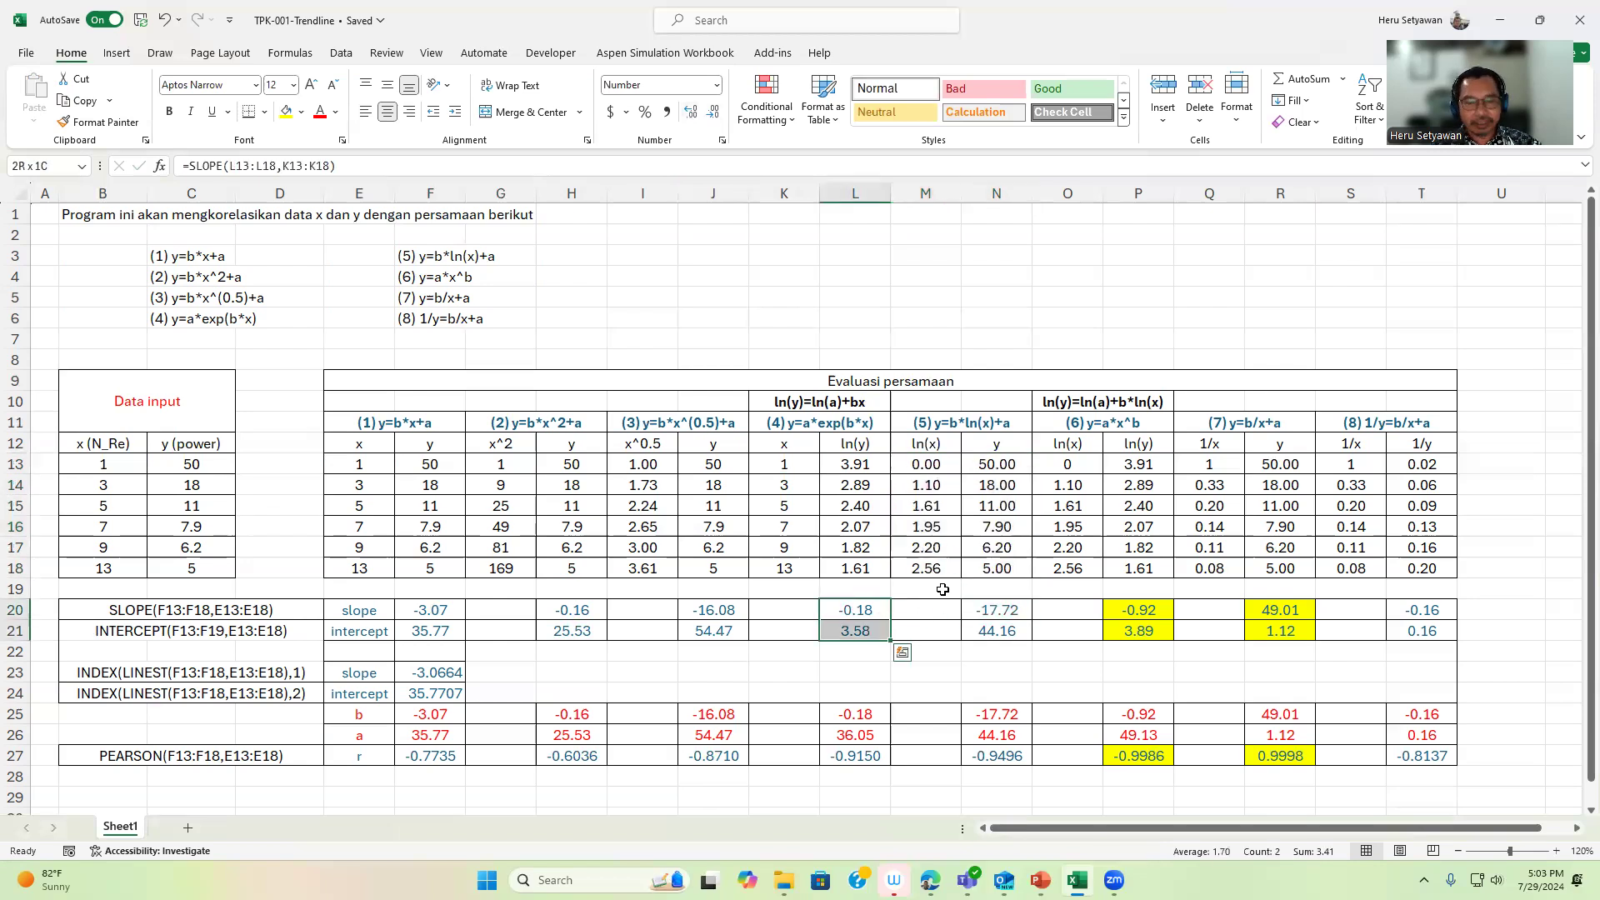
pyautogui.hotkey('ctrl', 'c')
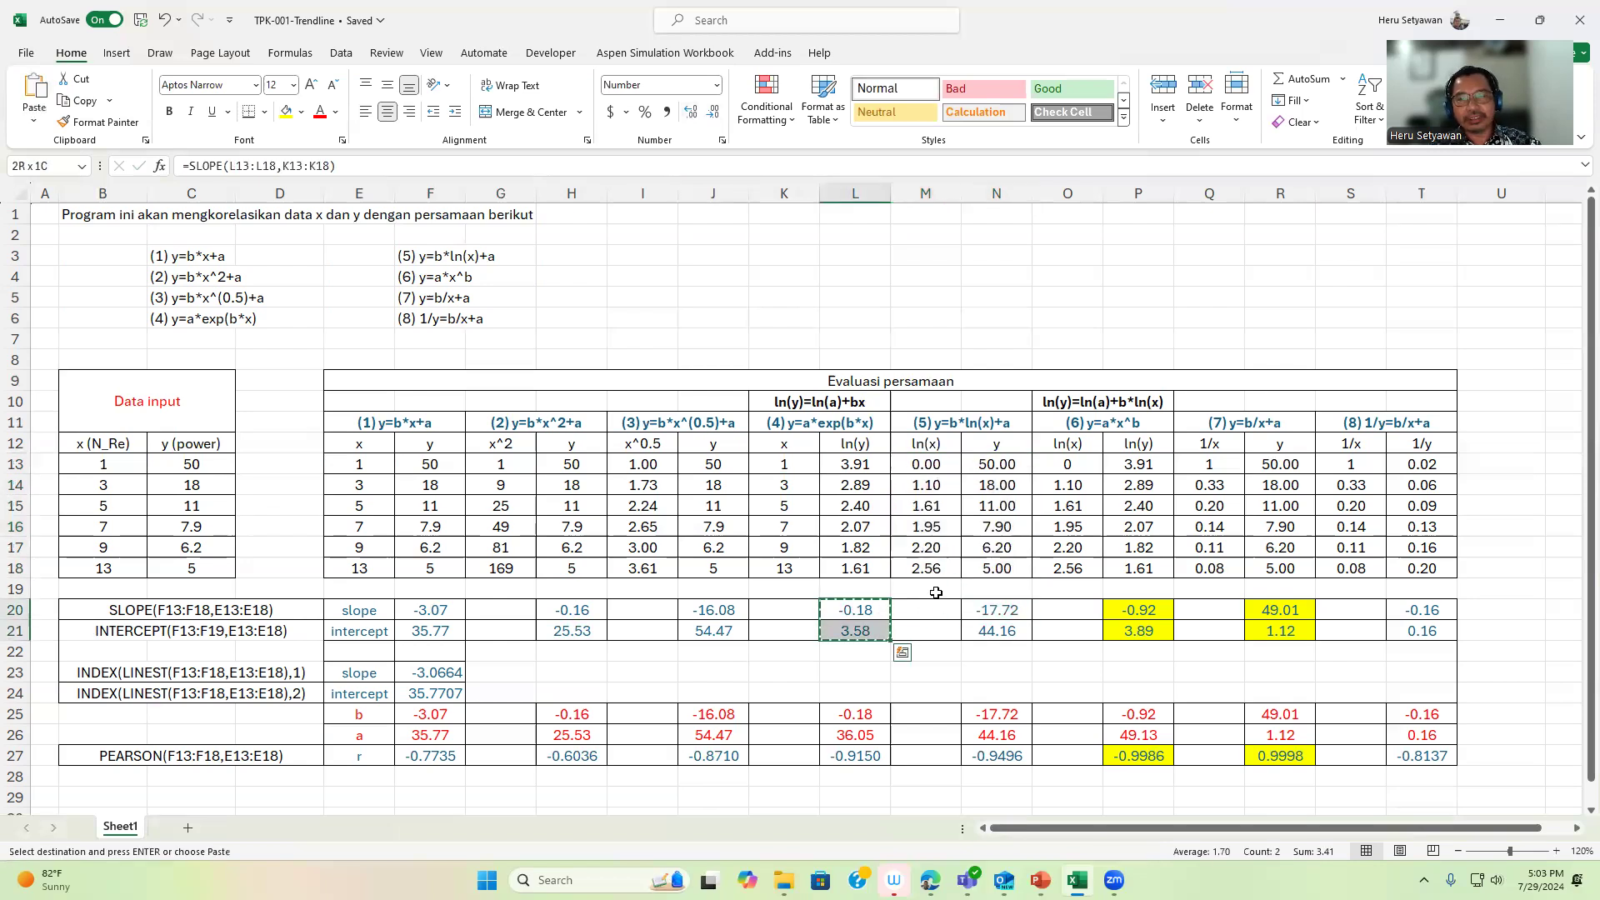
pyautogui.click(983, 609)
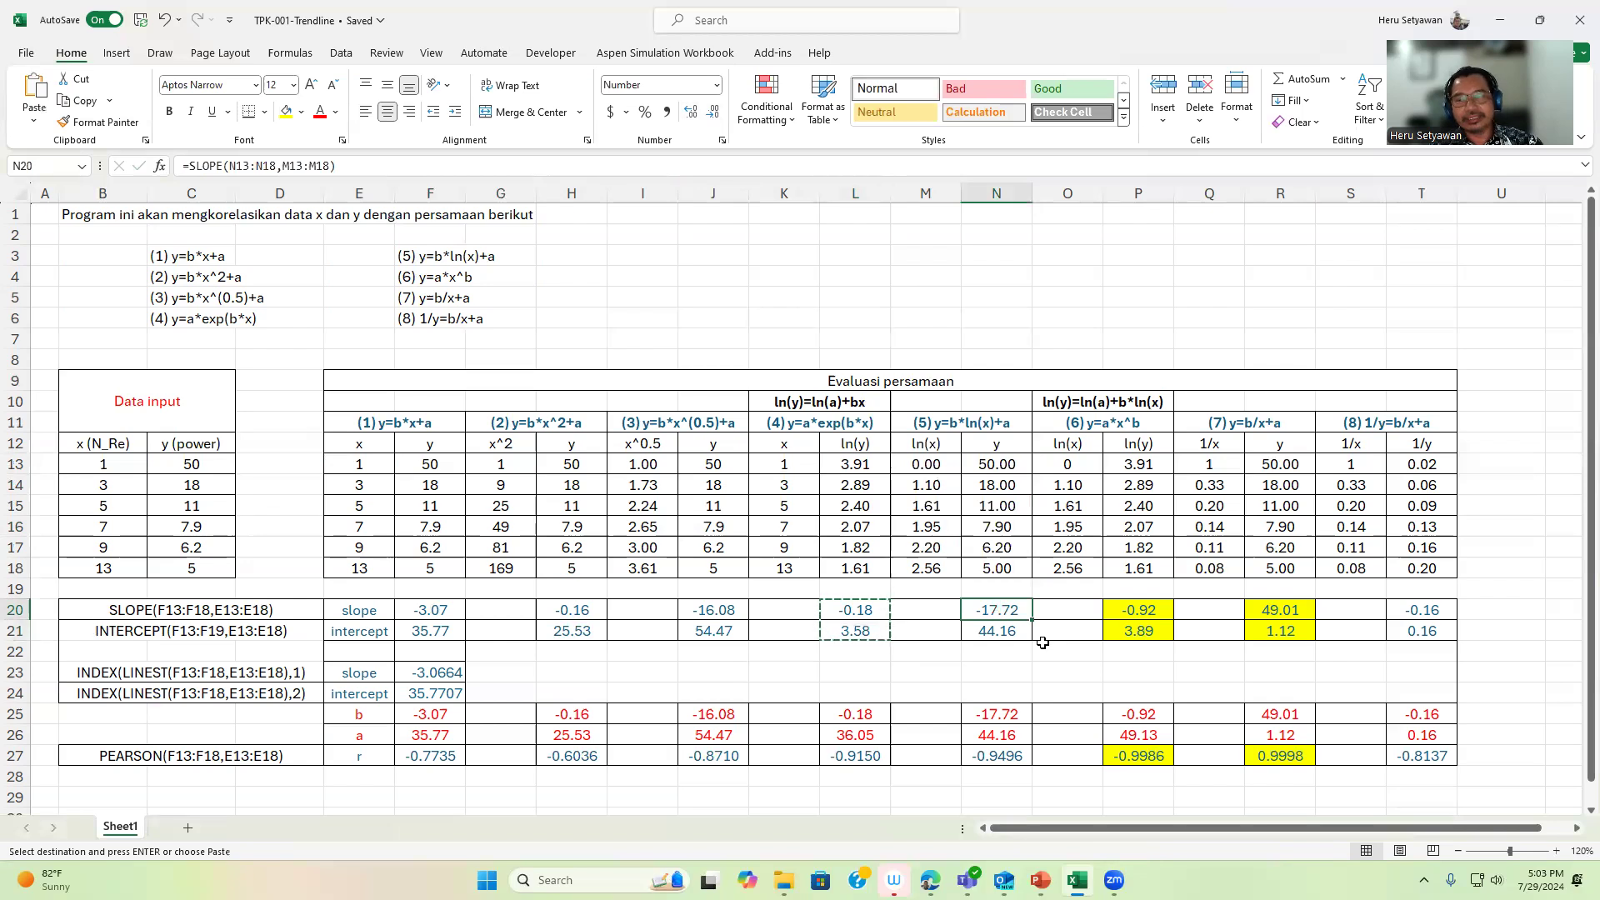
pyautogui.hotkey('ctrl', 'v')
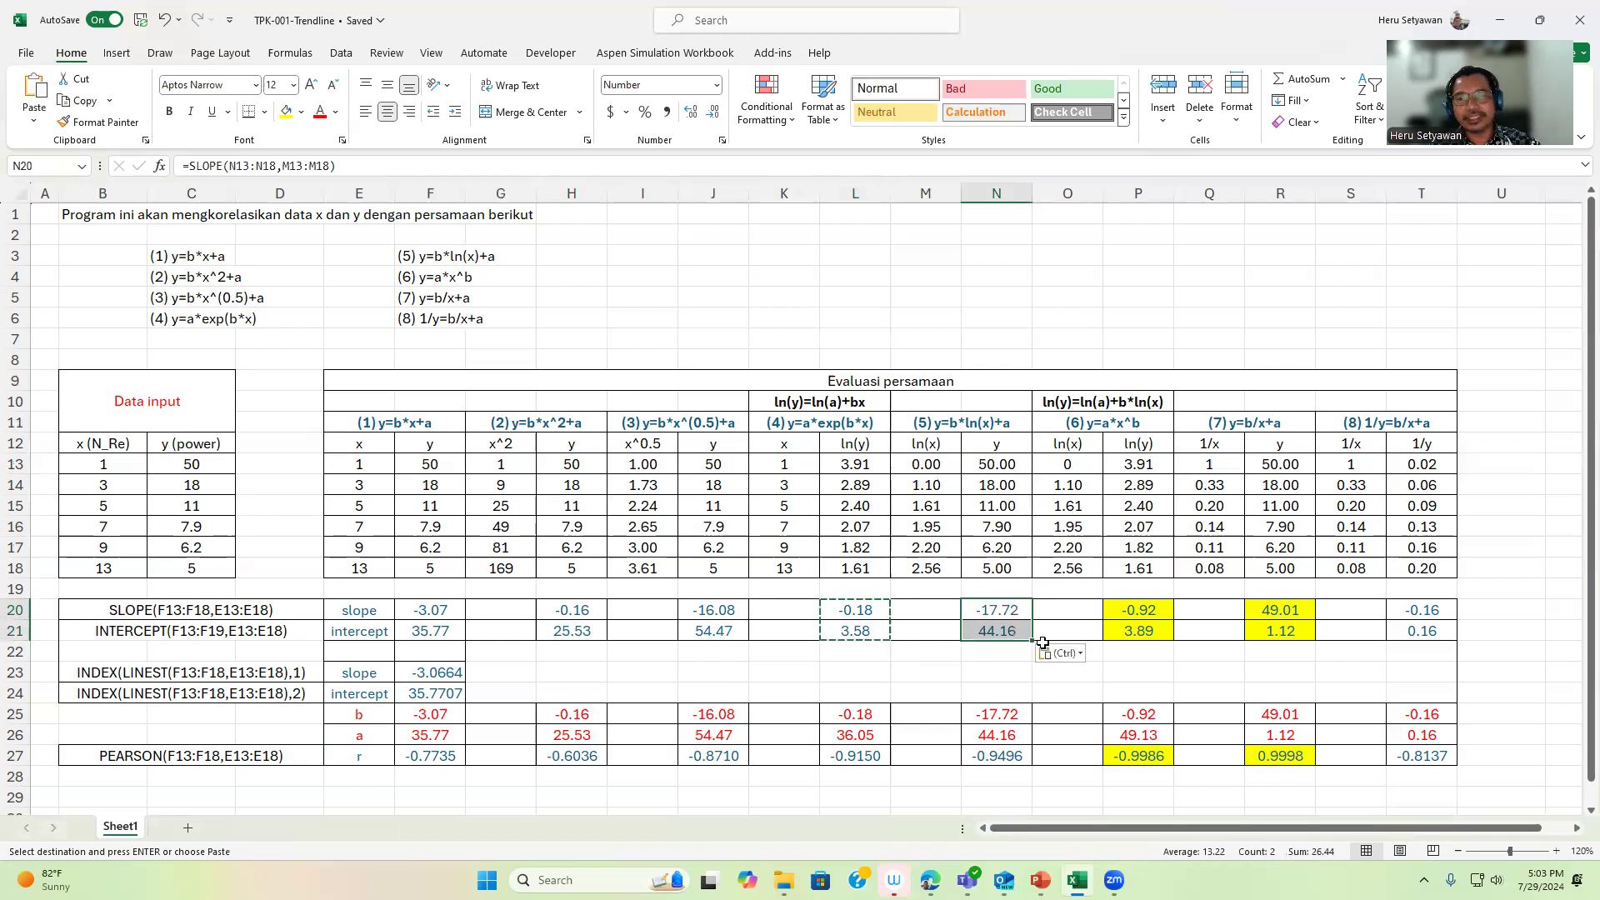
# Enter the formula =LN(B13) in O13 for the ln(x) column of equation (6)
pyautogui.click(1072, 444)
pyautogui.click(1135, 422)
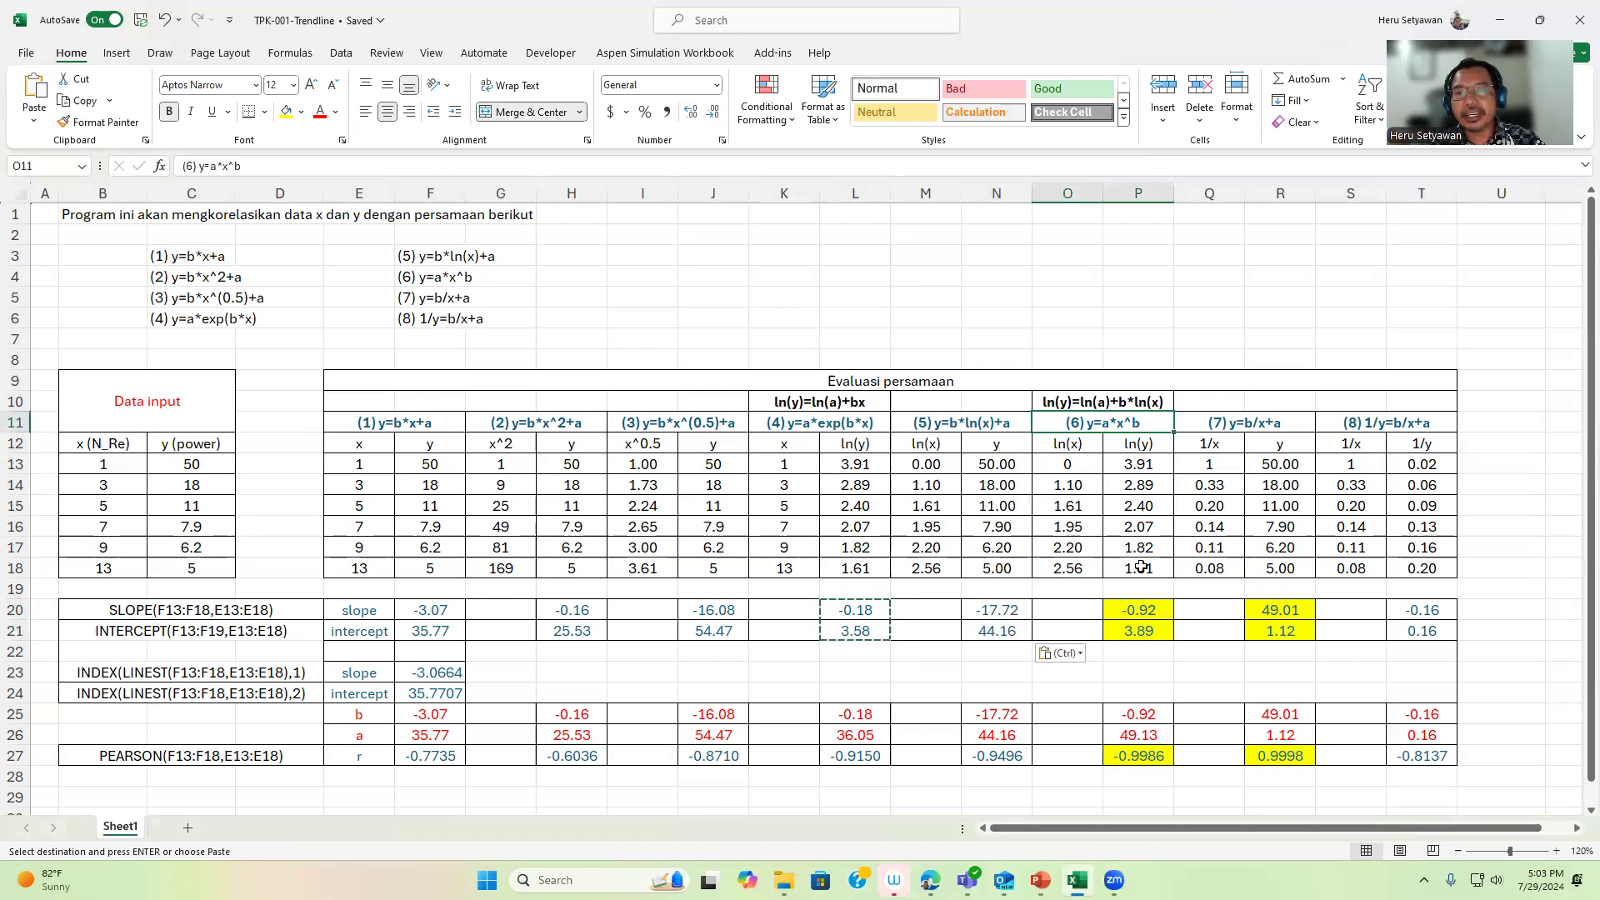
pyautogui.click(1077, 450)
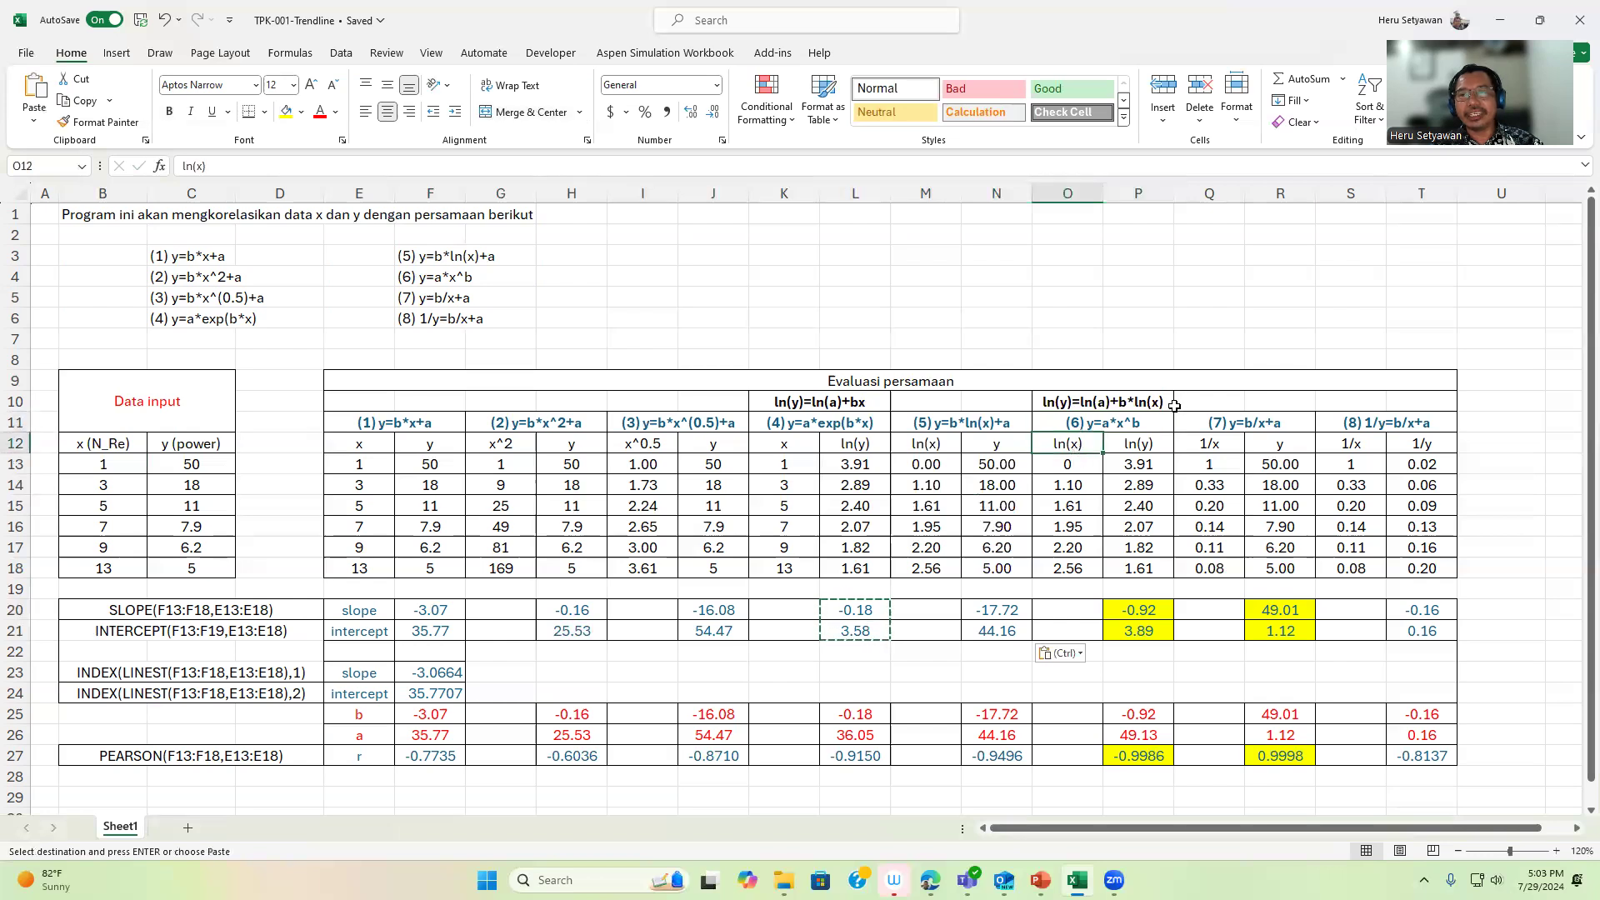
pyautogui.click(1072, 464)
pyautogui.write('=')
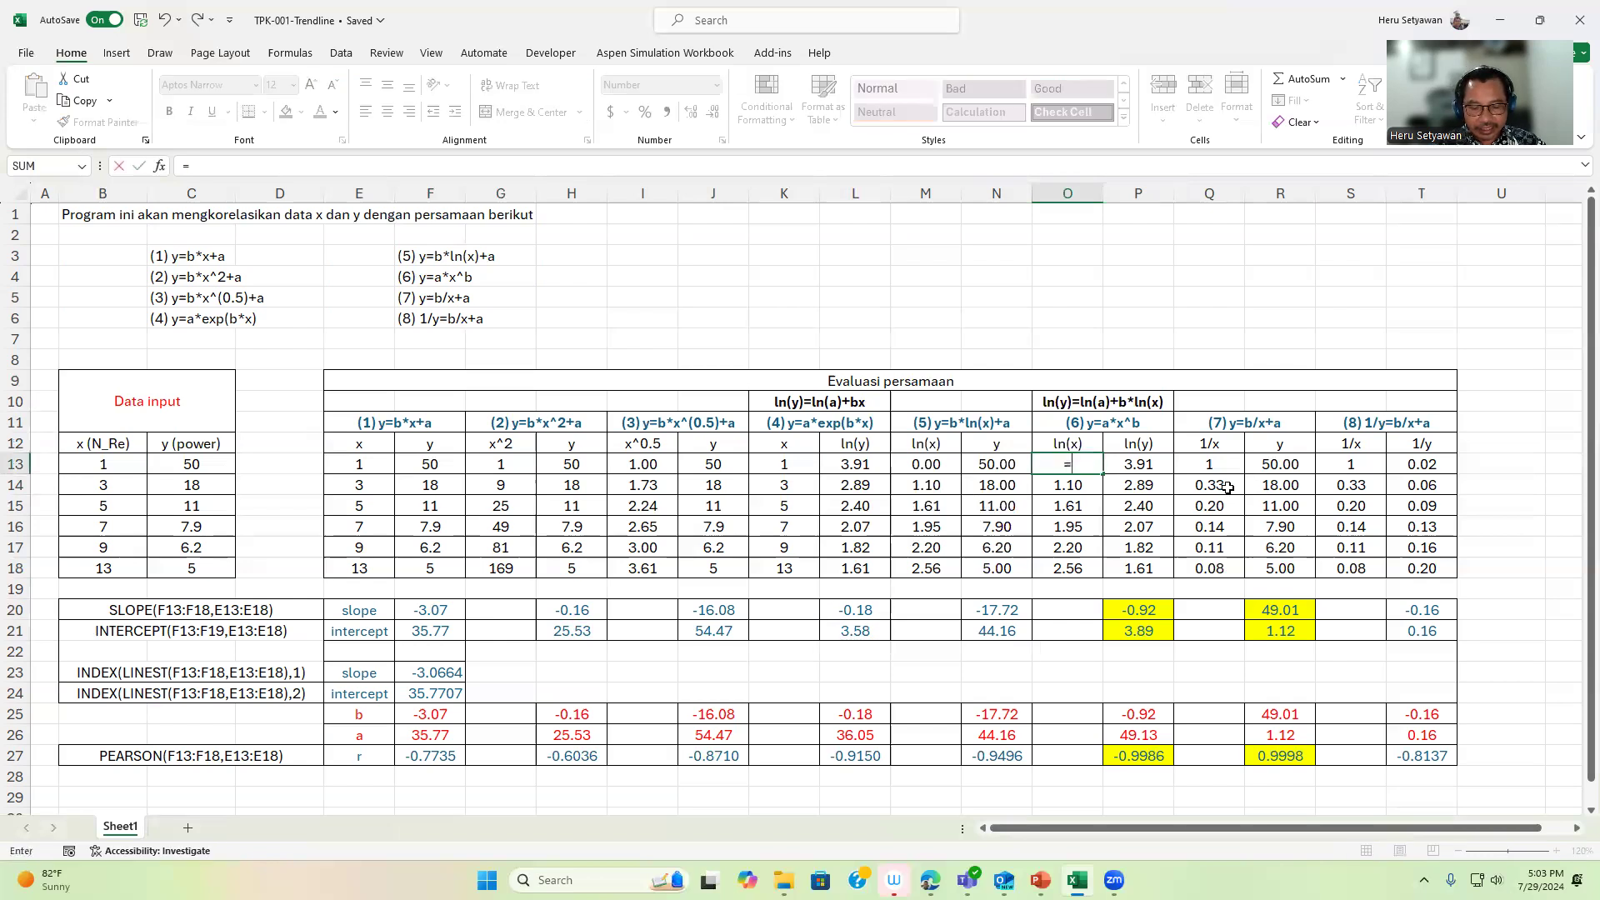
pyautogui.write('ln(x)')
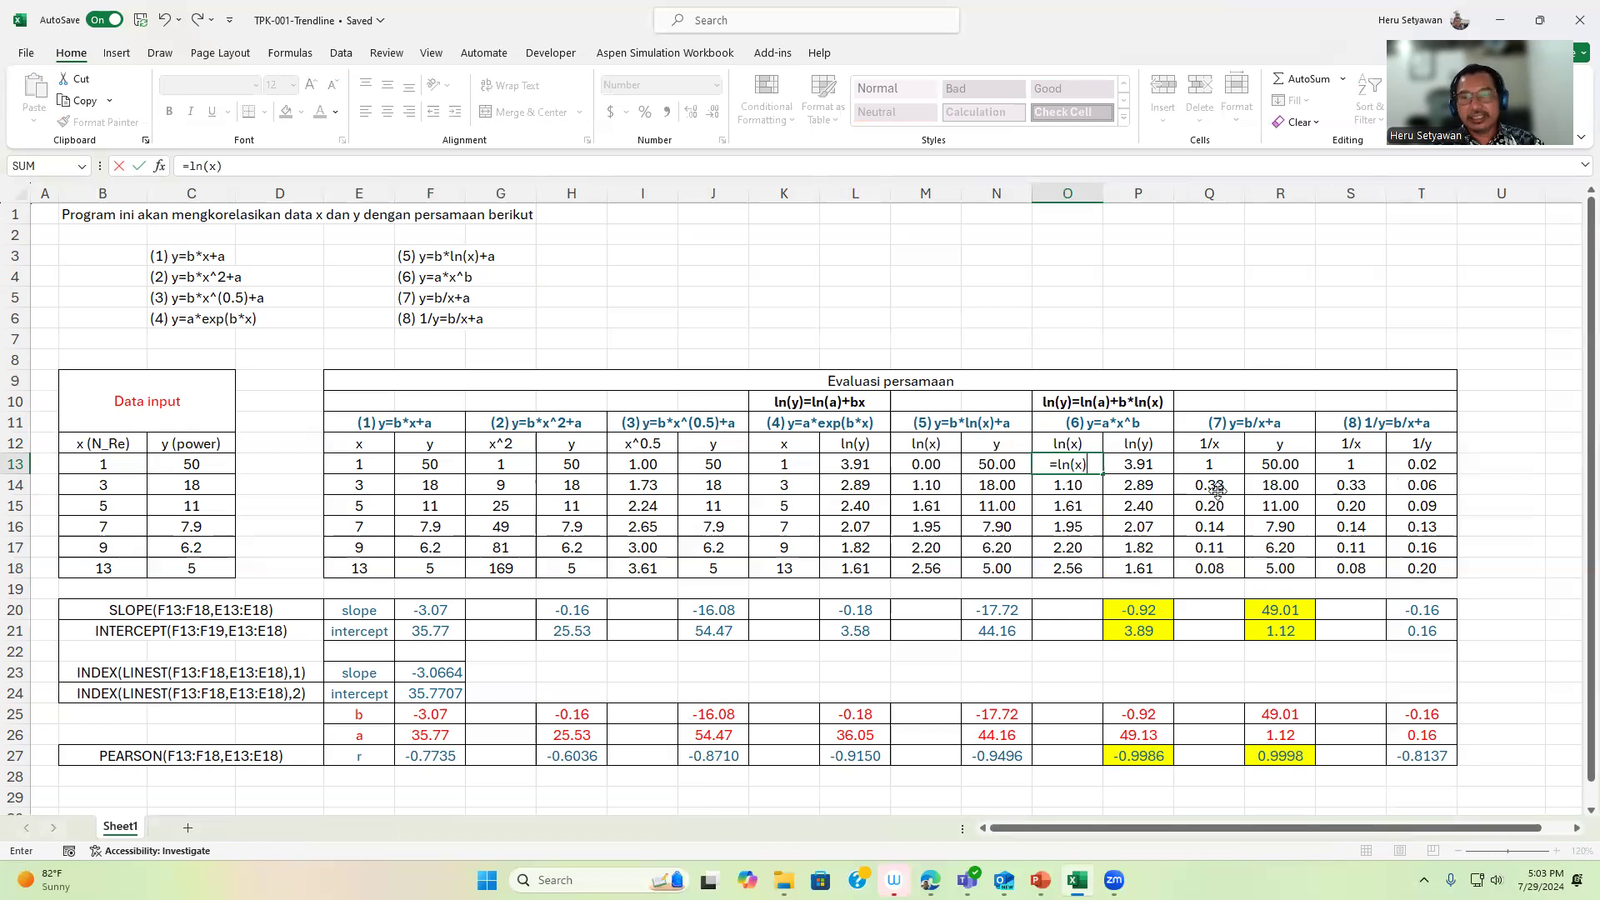
pyautogui.press('BackSpace')
pyautogui.press('BackSpace')
pyautogui.click(115, 472)
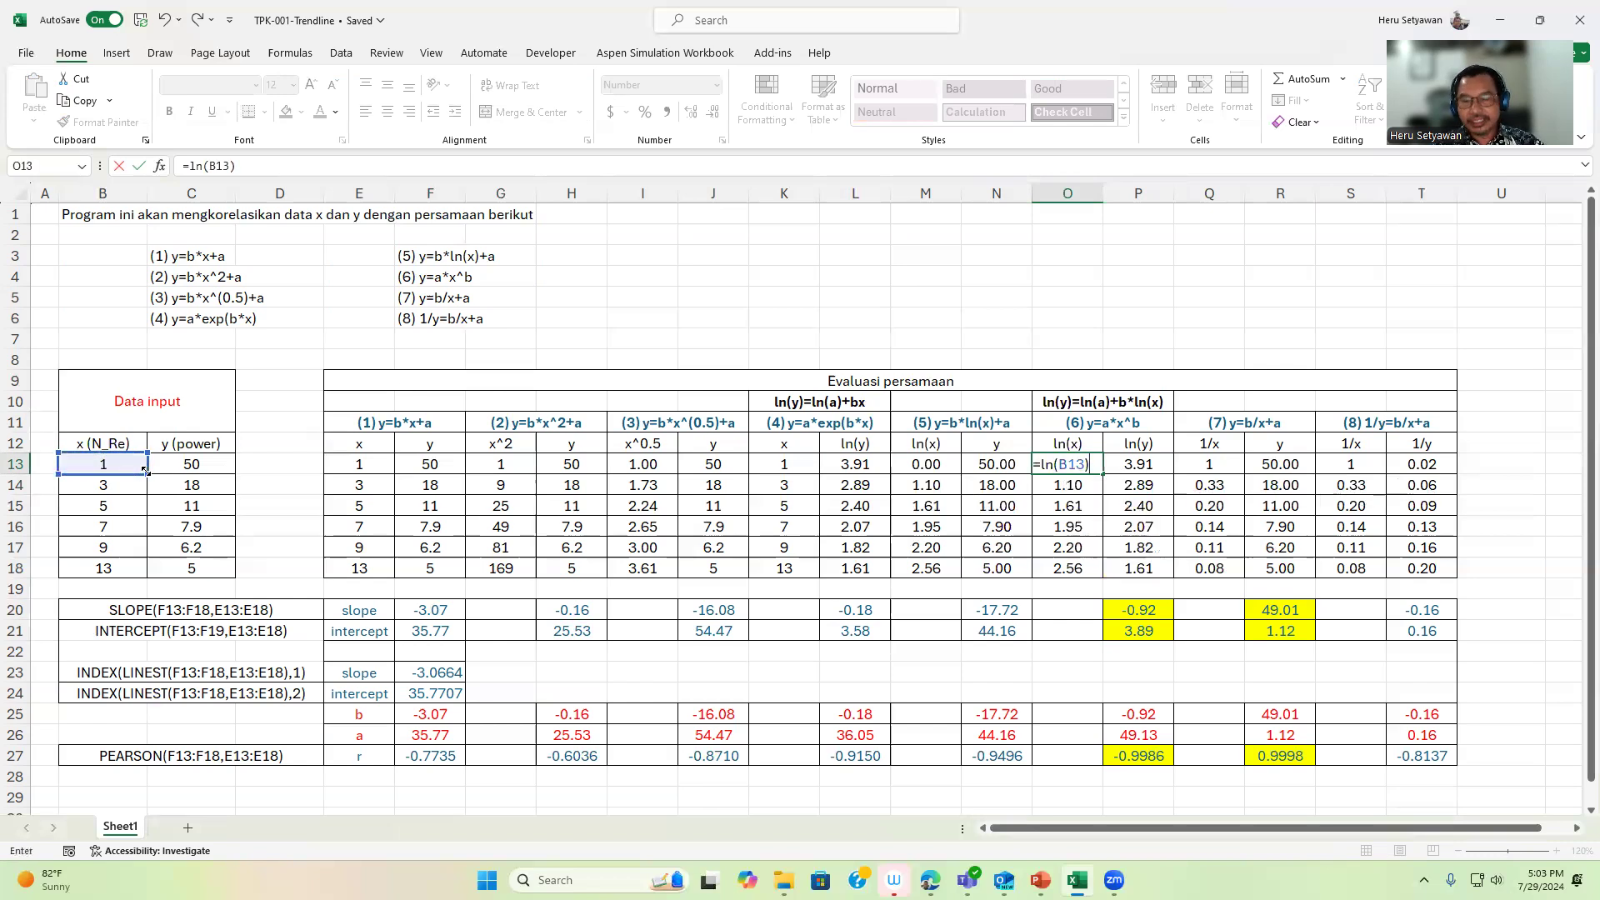
pyautogui.press('Return')
# Enter the formula =LN(C13) in P13 for the ln(y) column of equation (6) and select O13:P13
pyautogui.press('Up')
pyautogui.press('Right')
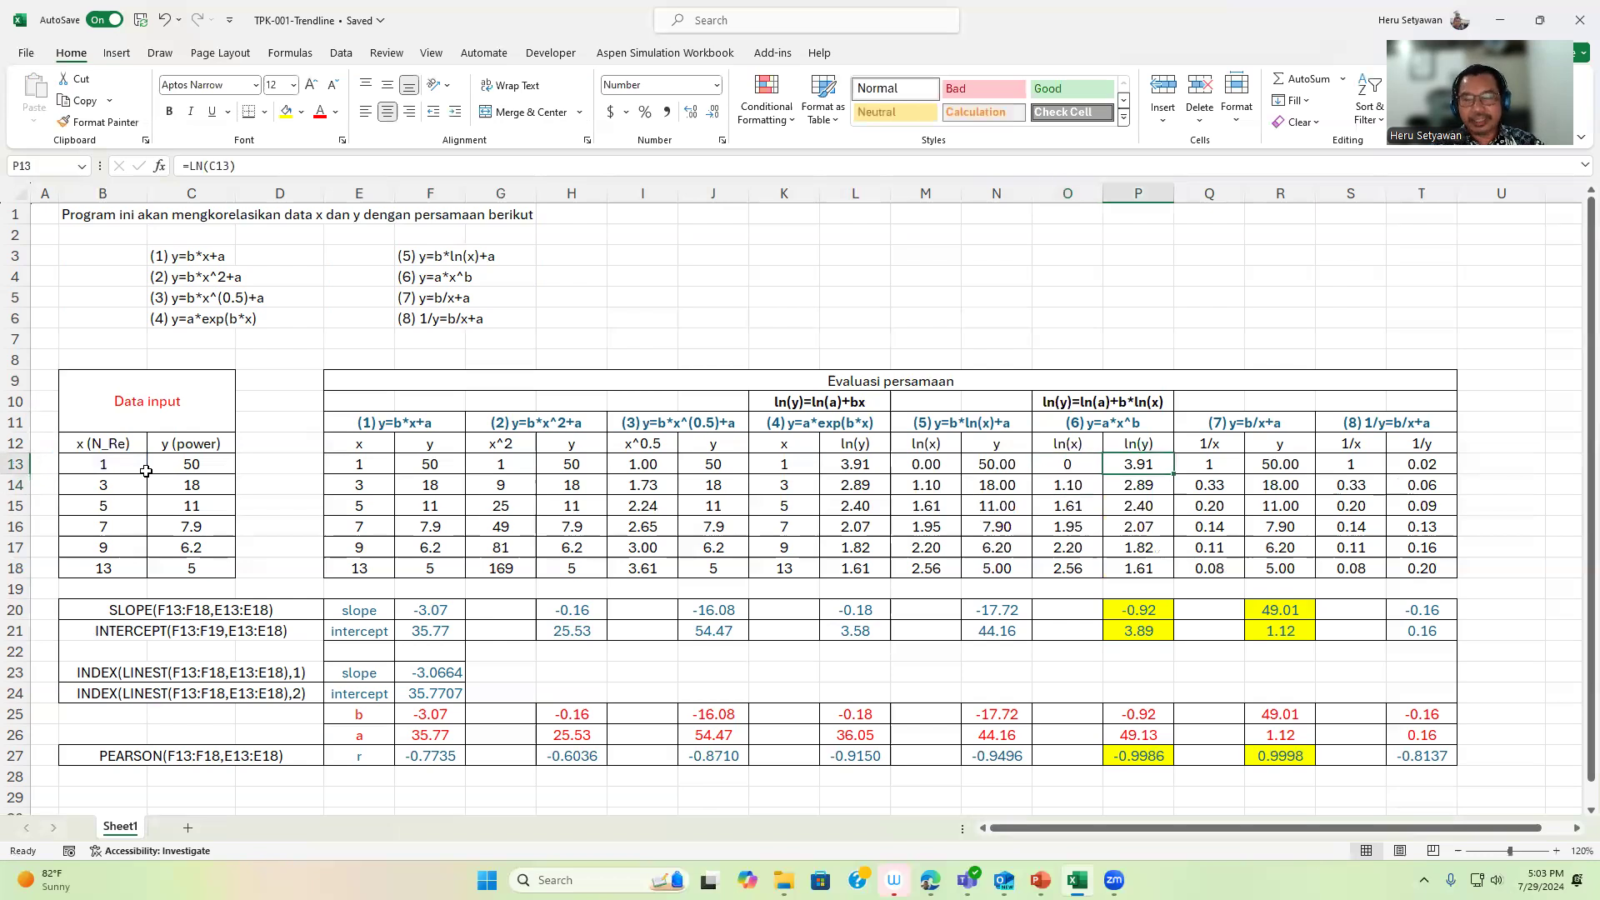
pyautogui.write('=ln(')
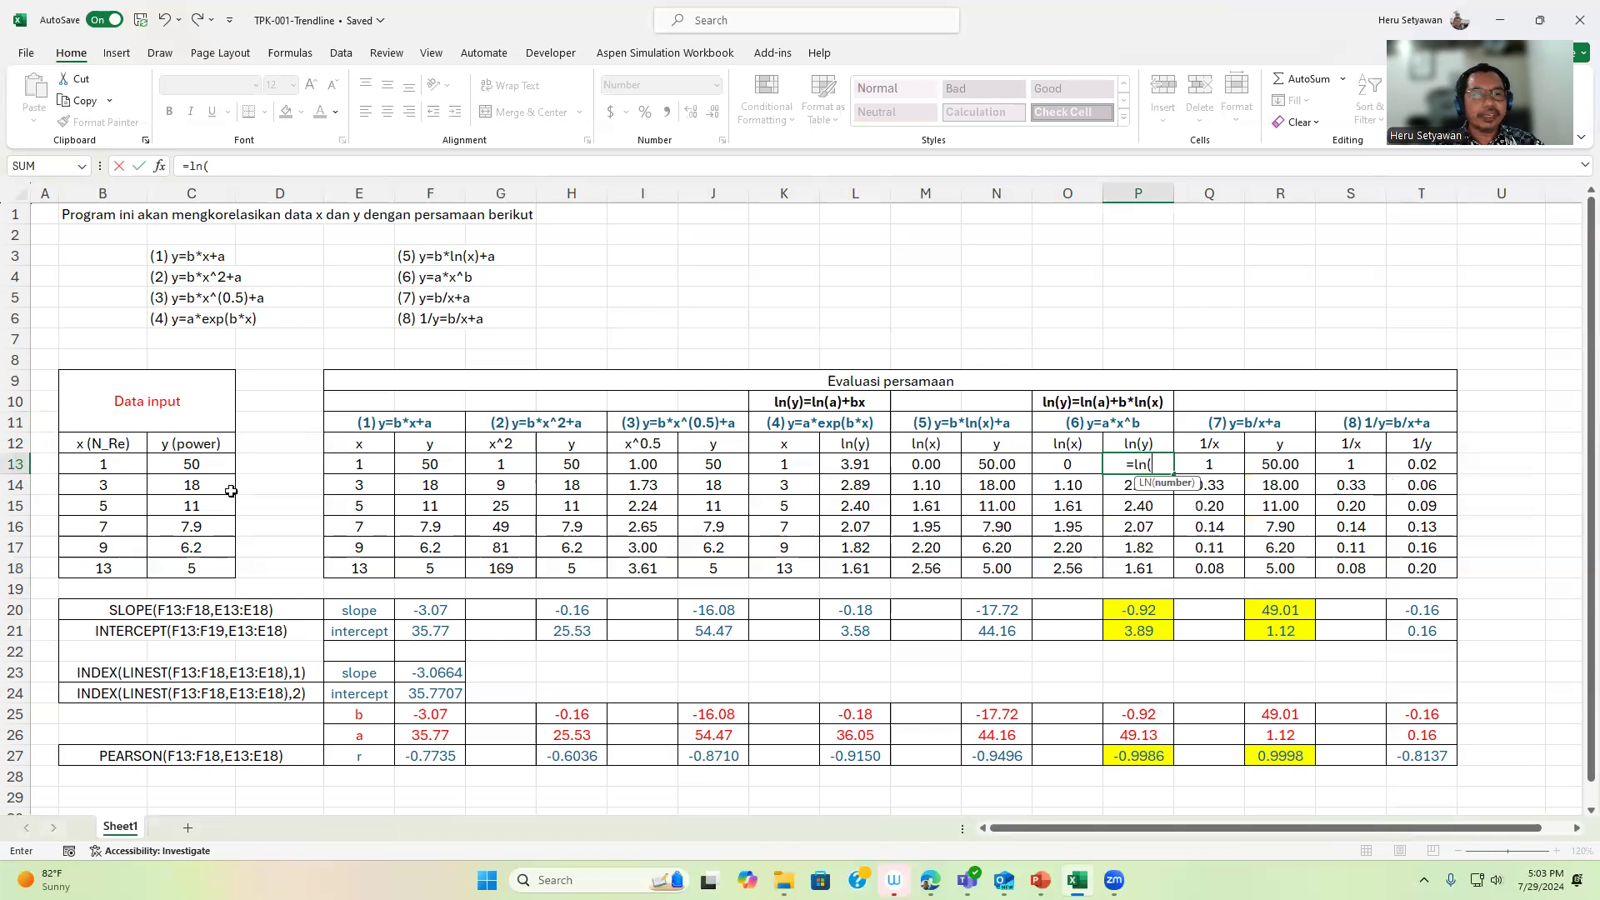
pyautogui.click(193, 466)
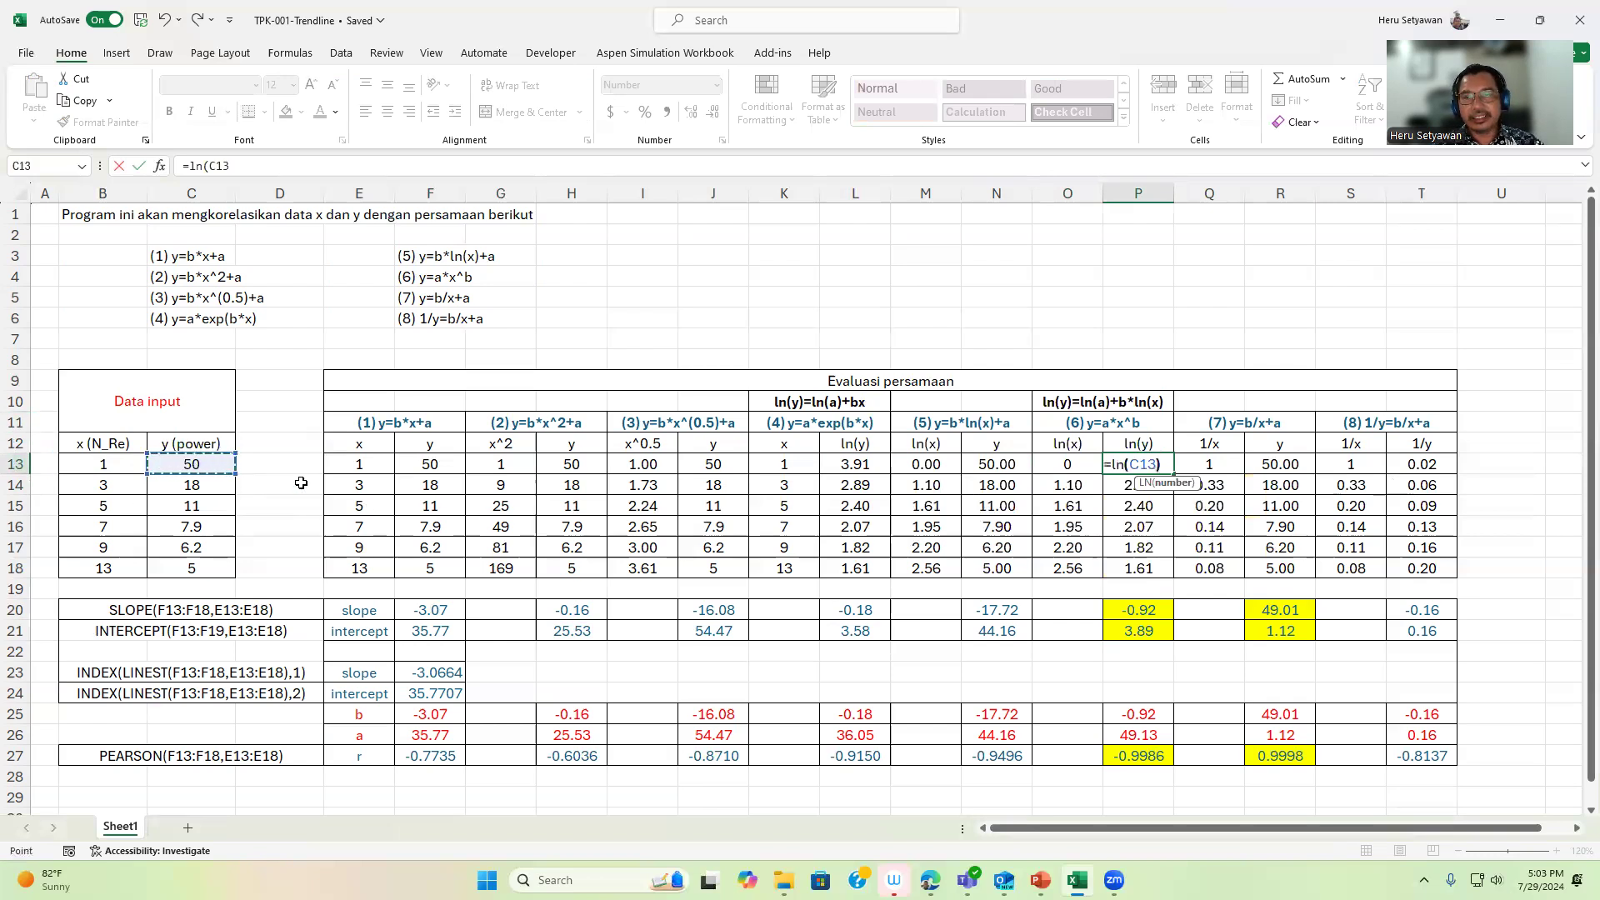
pyautogui.press('Return')
pyautogui.press('Up')
pyautogui.press('Left')
pyautogui.hotkey('shift', 'Right')
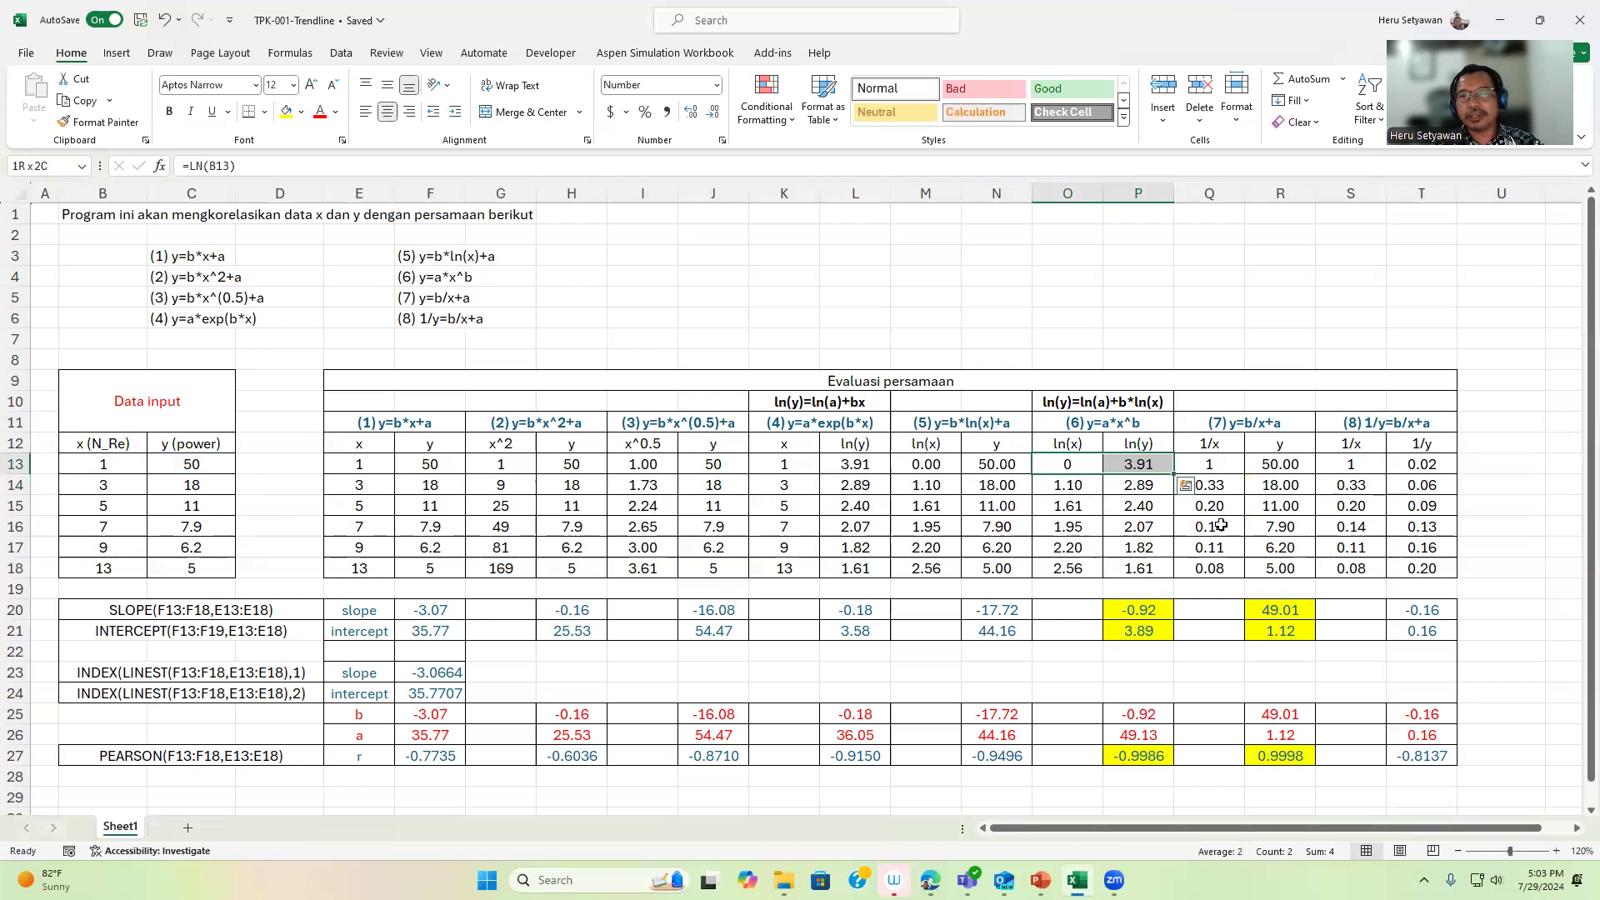
# Inspect the slope and intercept formulas of equation (6) in P20:P21 alongside those of equation (5) in N20:N21
pyautogui.click(1143, 611)
pyautogui.click(1001, 612)
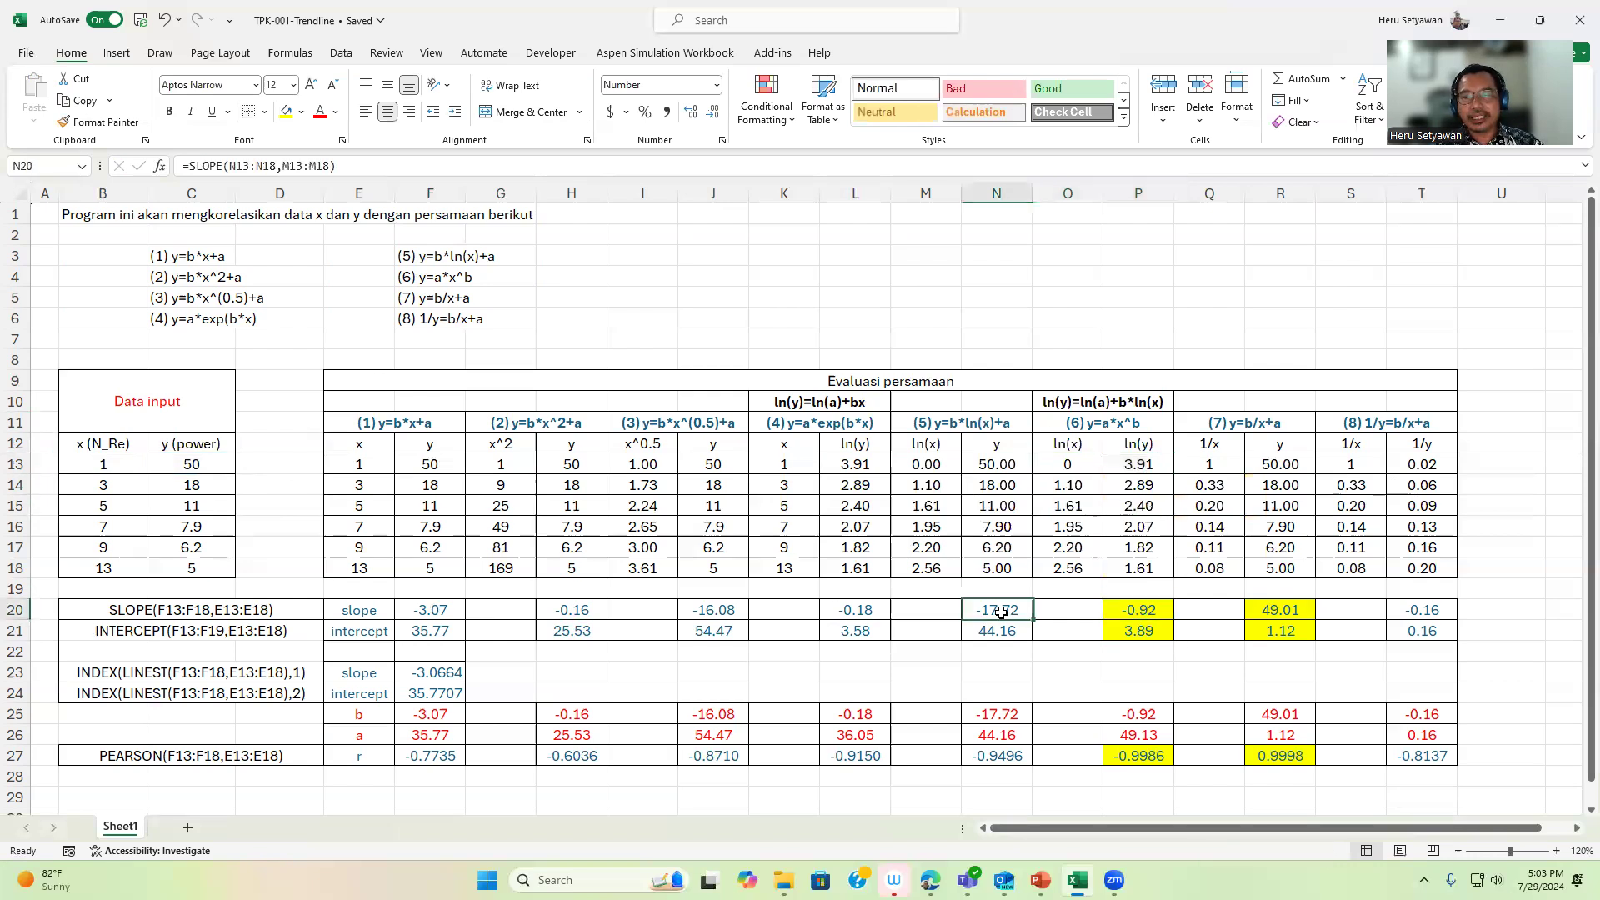
pyautogui.hotkey('shift', 'Down')
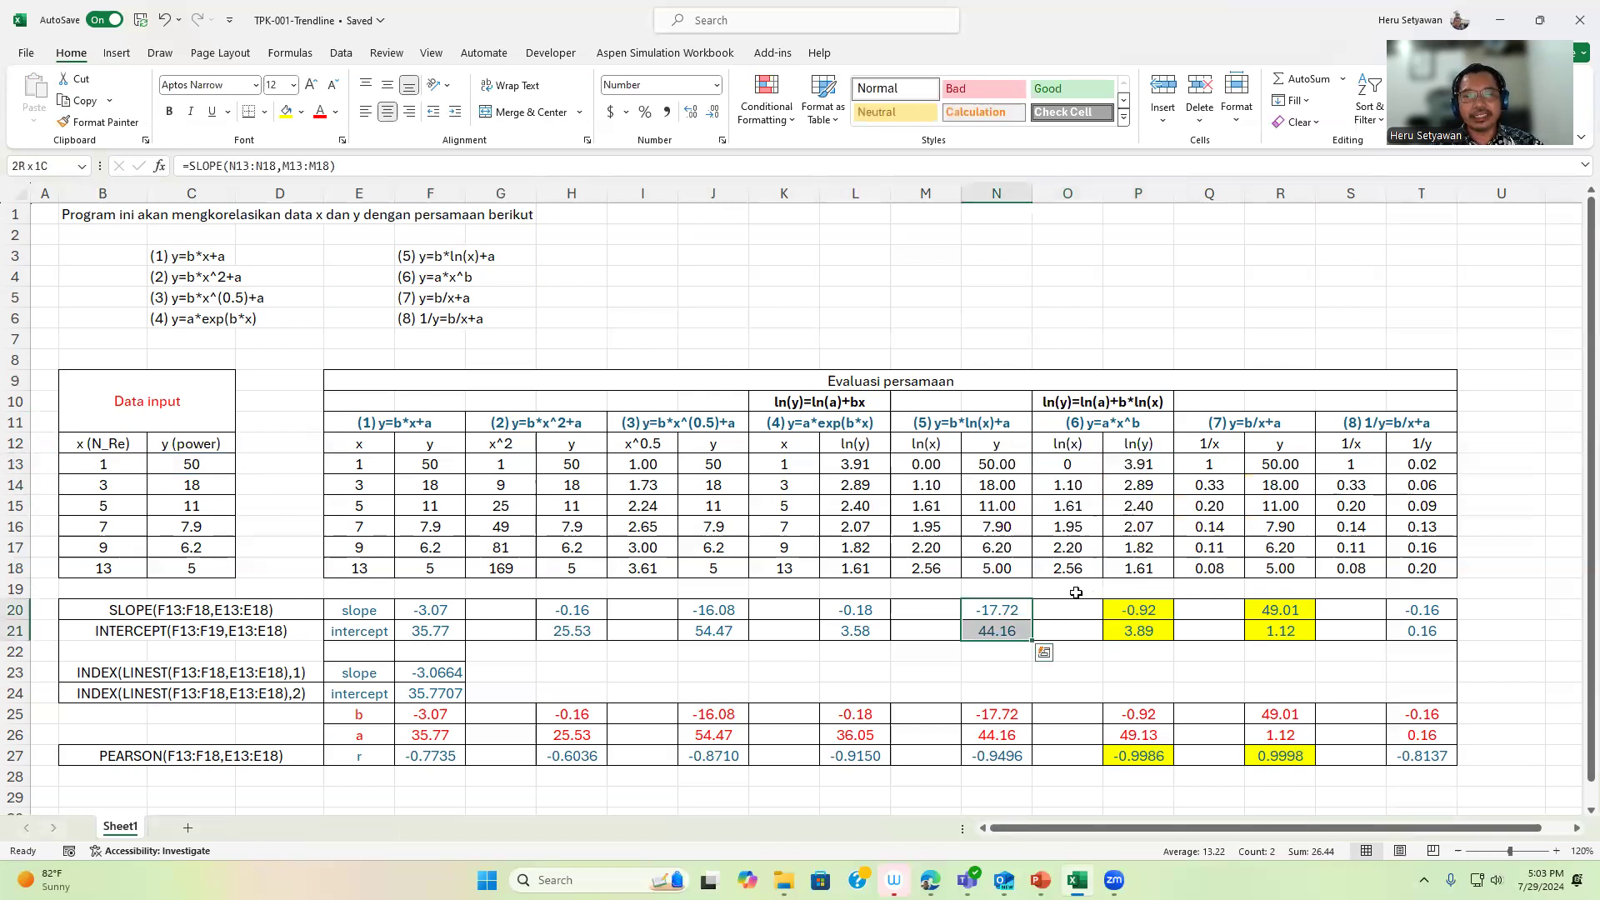
pyautogui.click(1158, 615)
pyautogui.click(1159, 638)
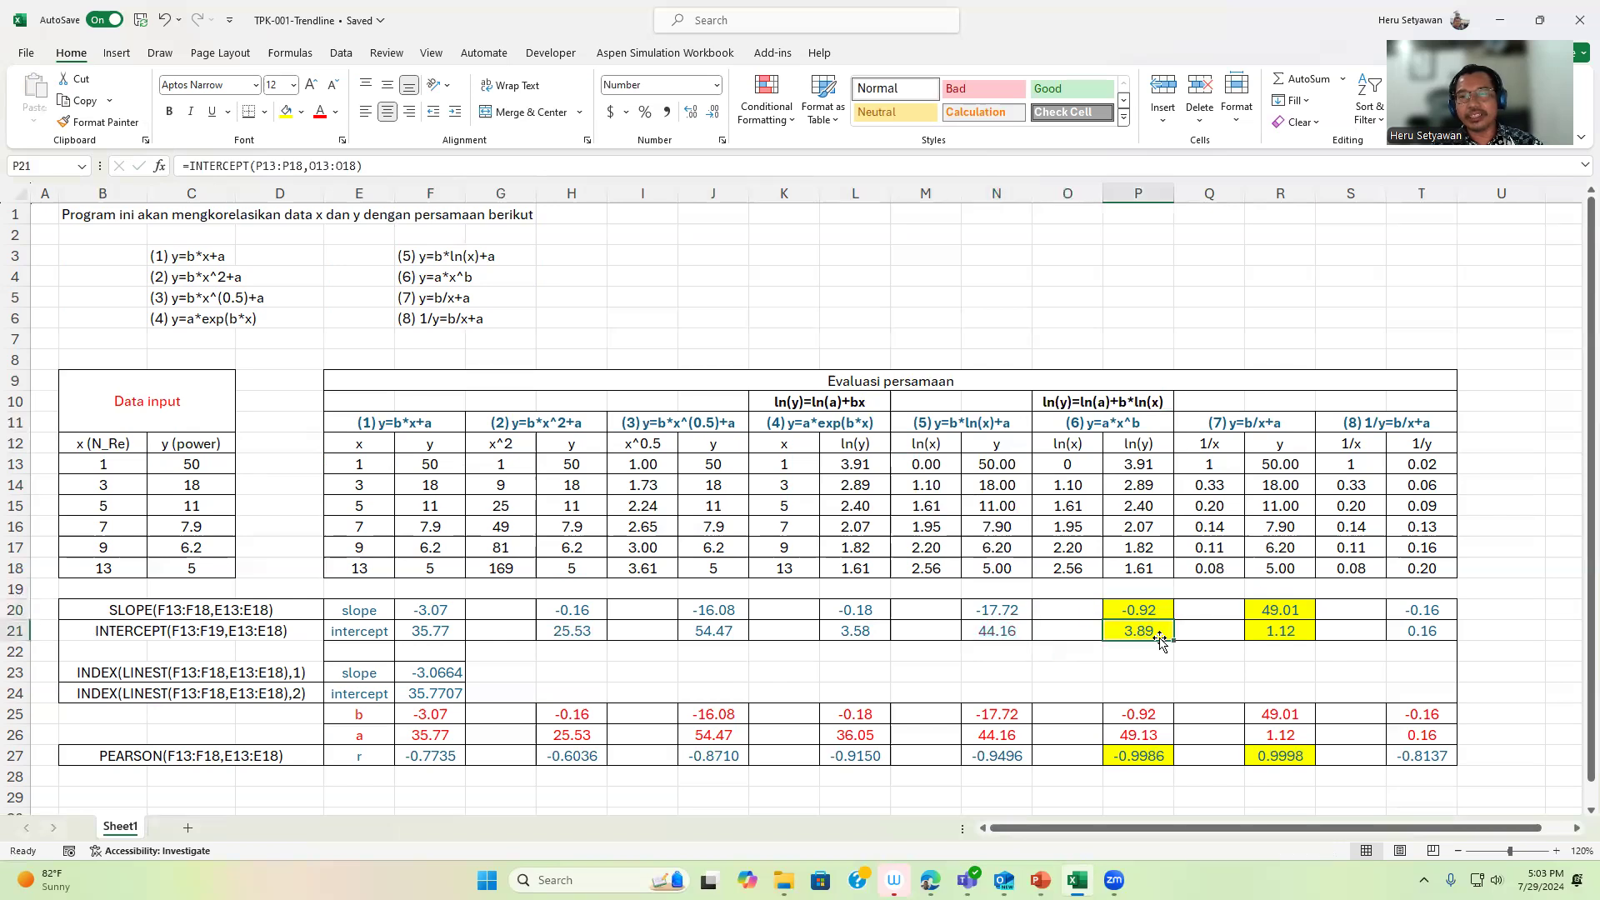
# Enter the formula =1/B13 in Q13 for the 1/x column of equation (7)
pyautogui.click(1291, 425)
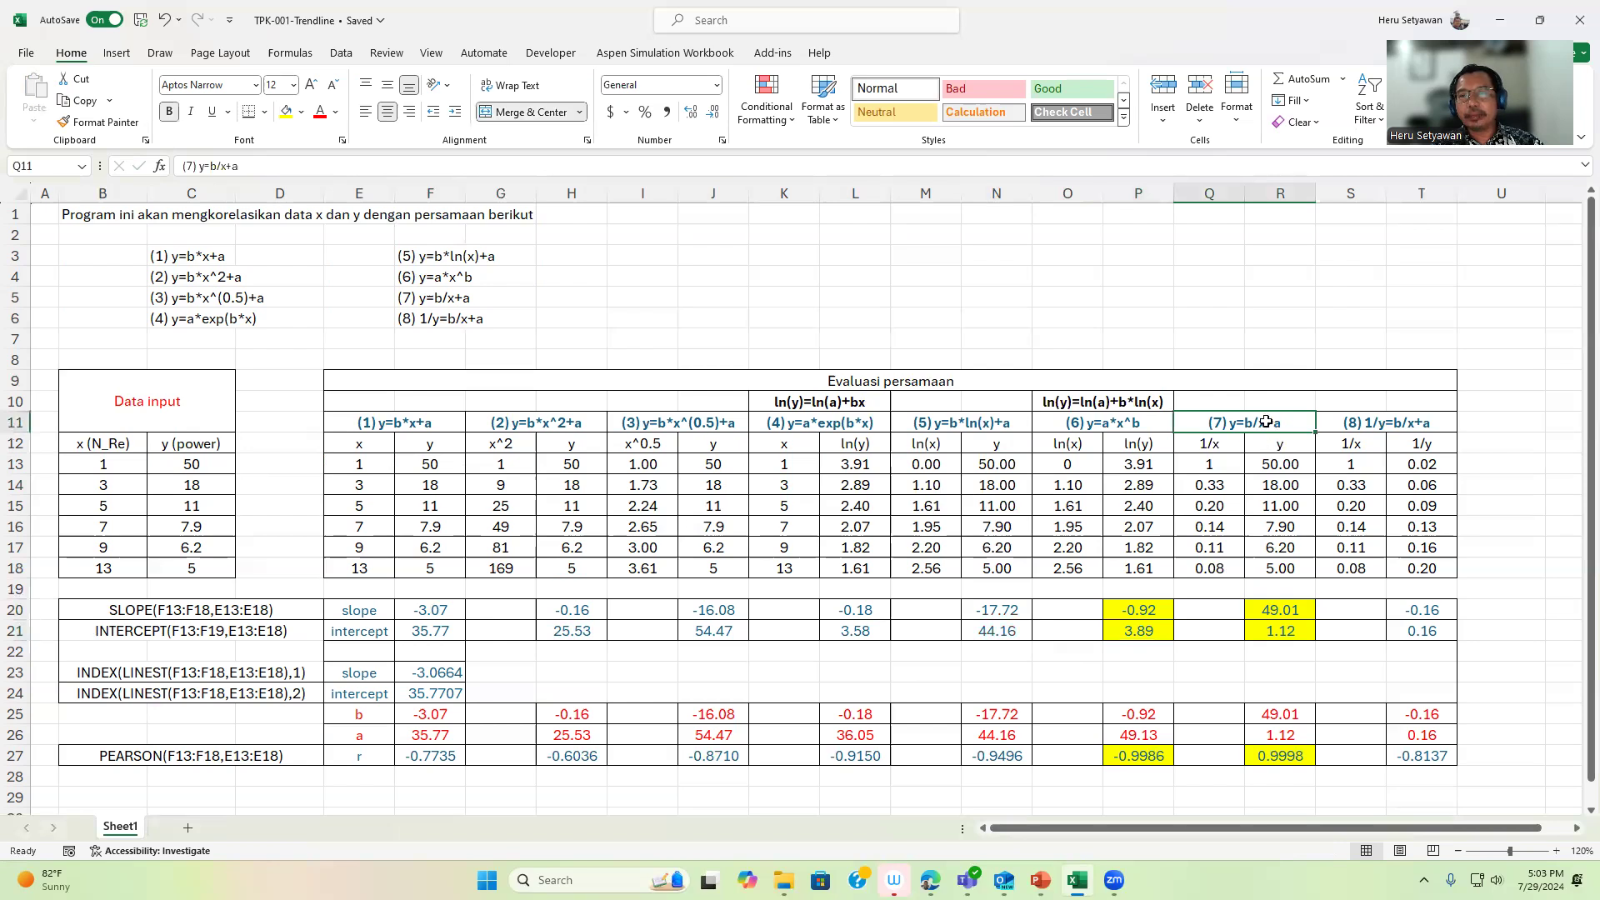
pyautogui.click(1202, 467)
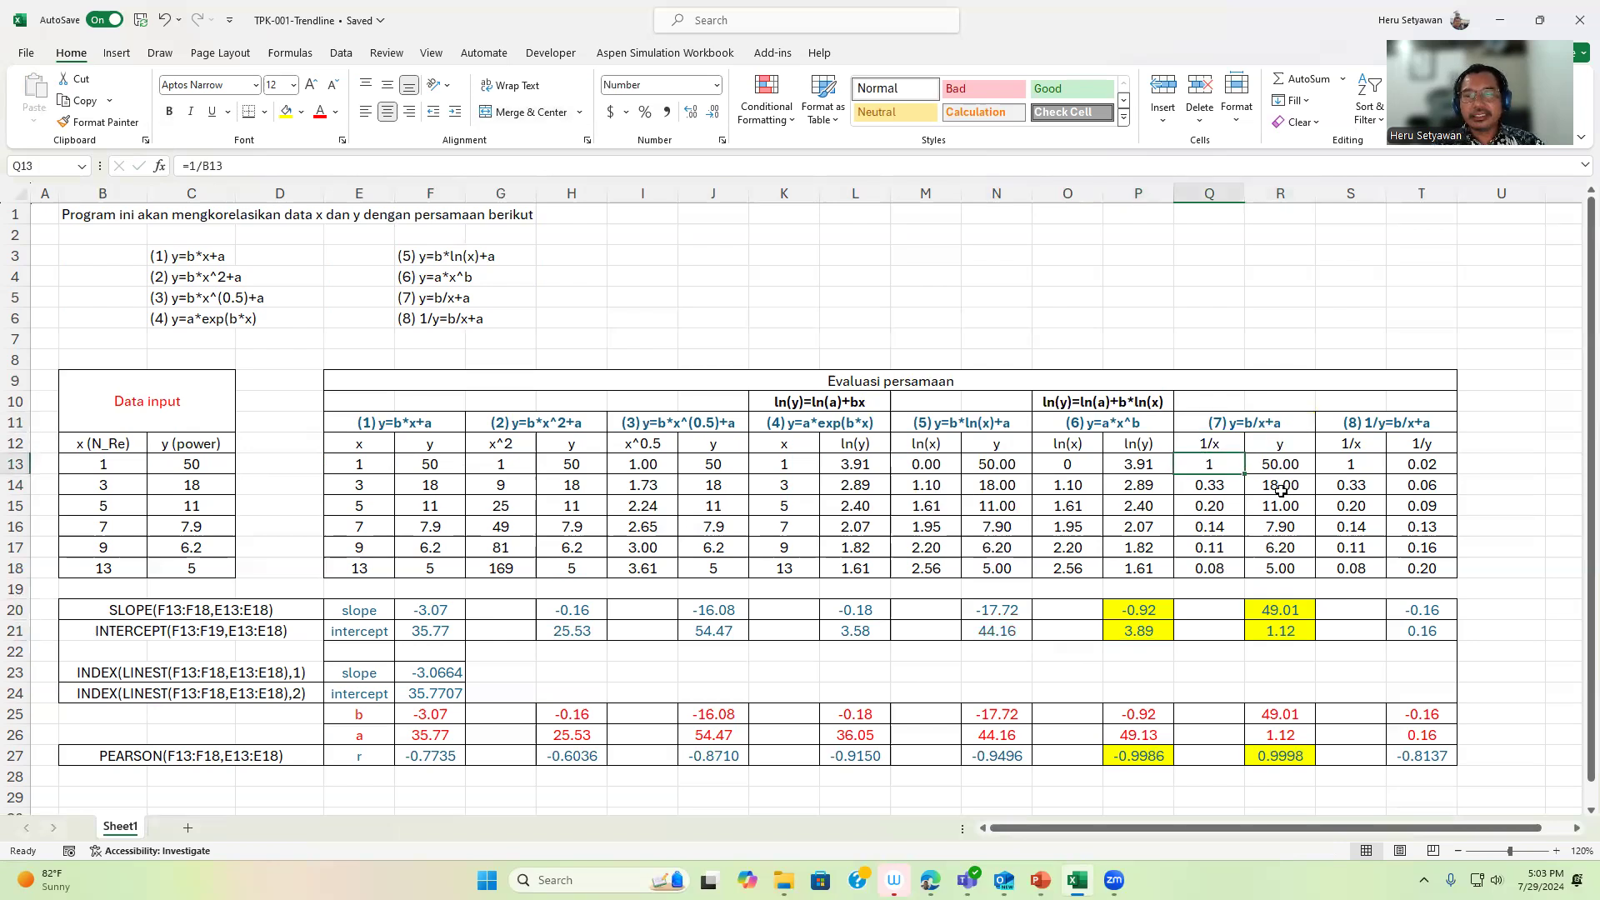
pyautogui.write('=1')
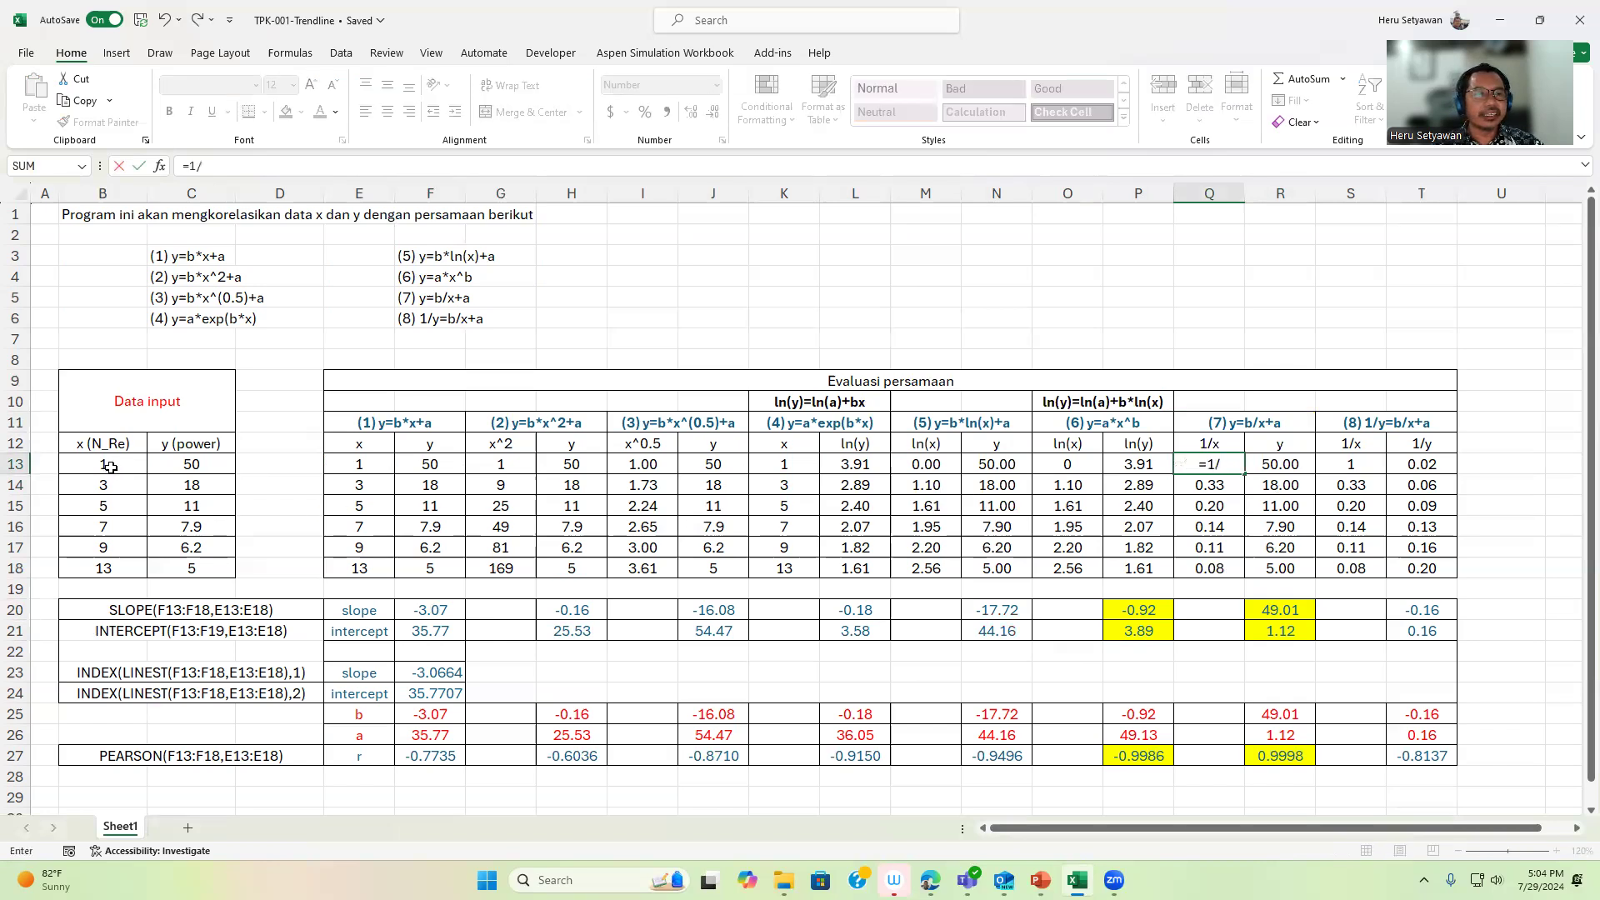
pyautogui.write('/')
pyautogui.click(106, 468)
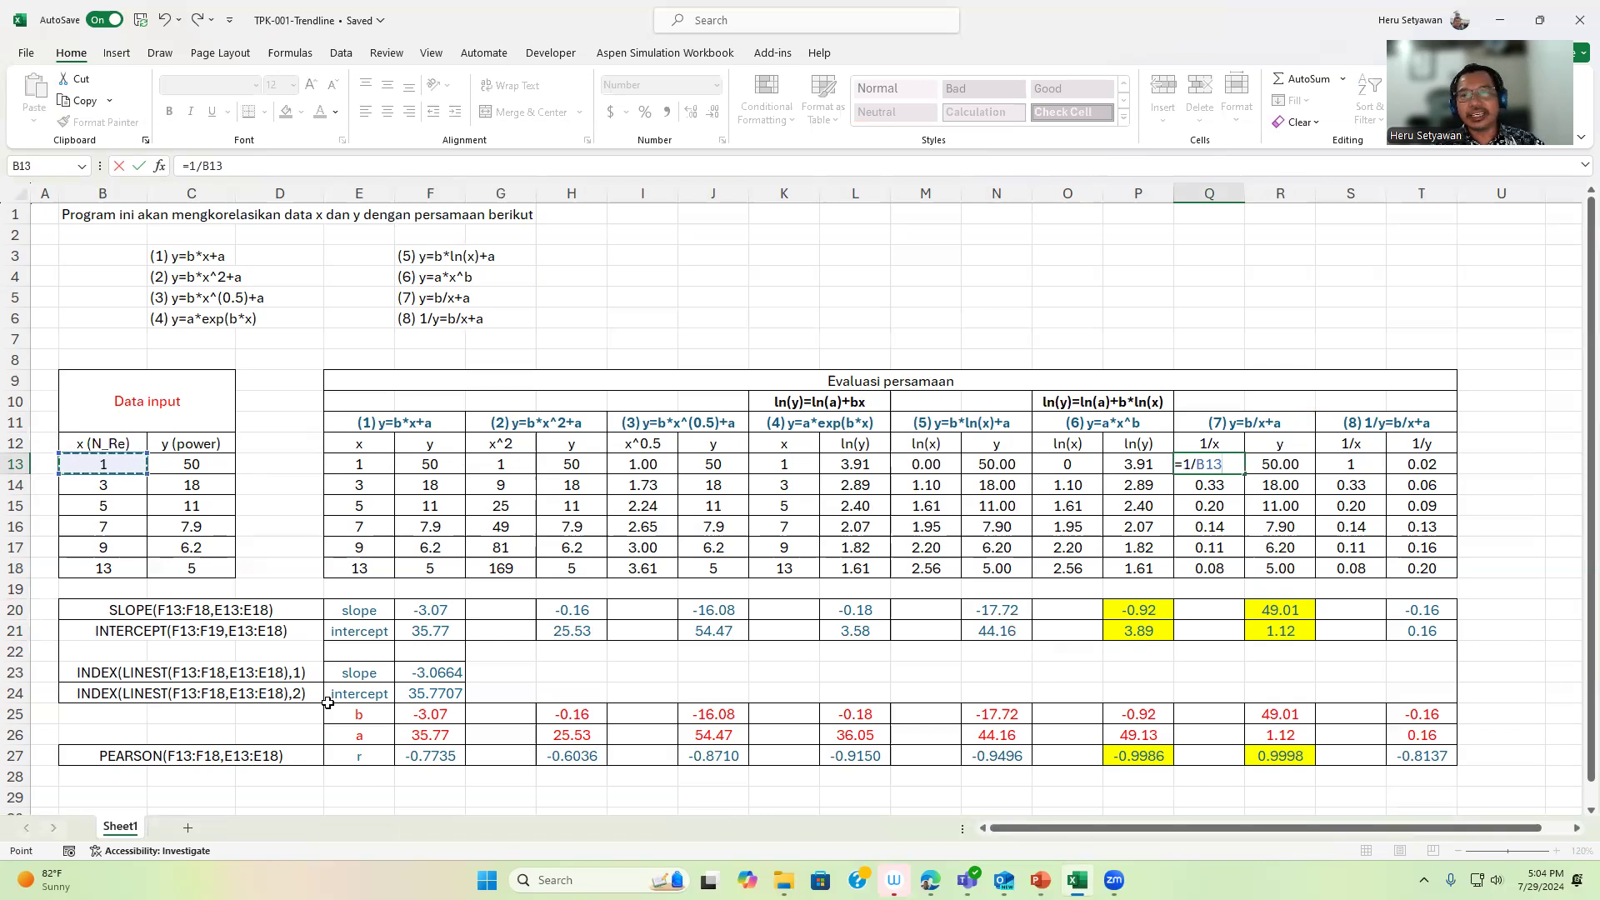
pyautogui.press('Tab')
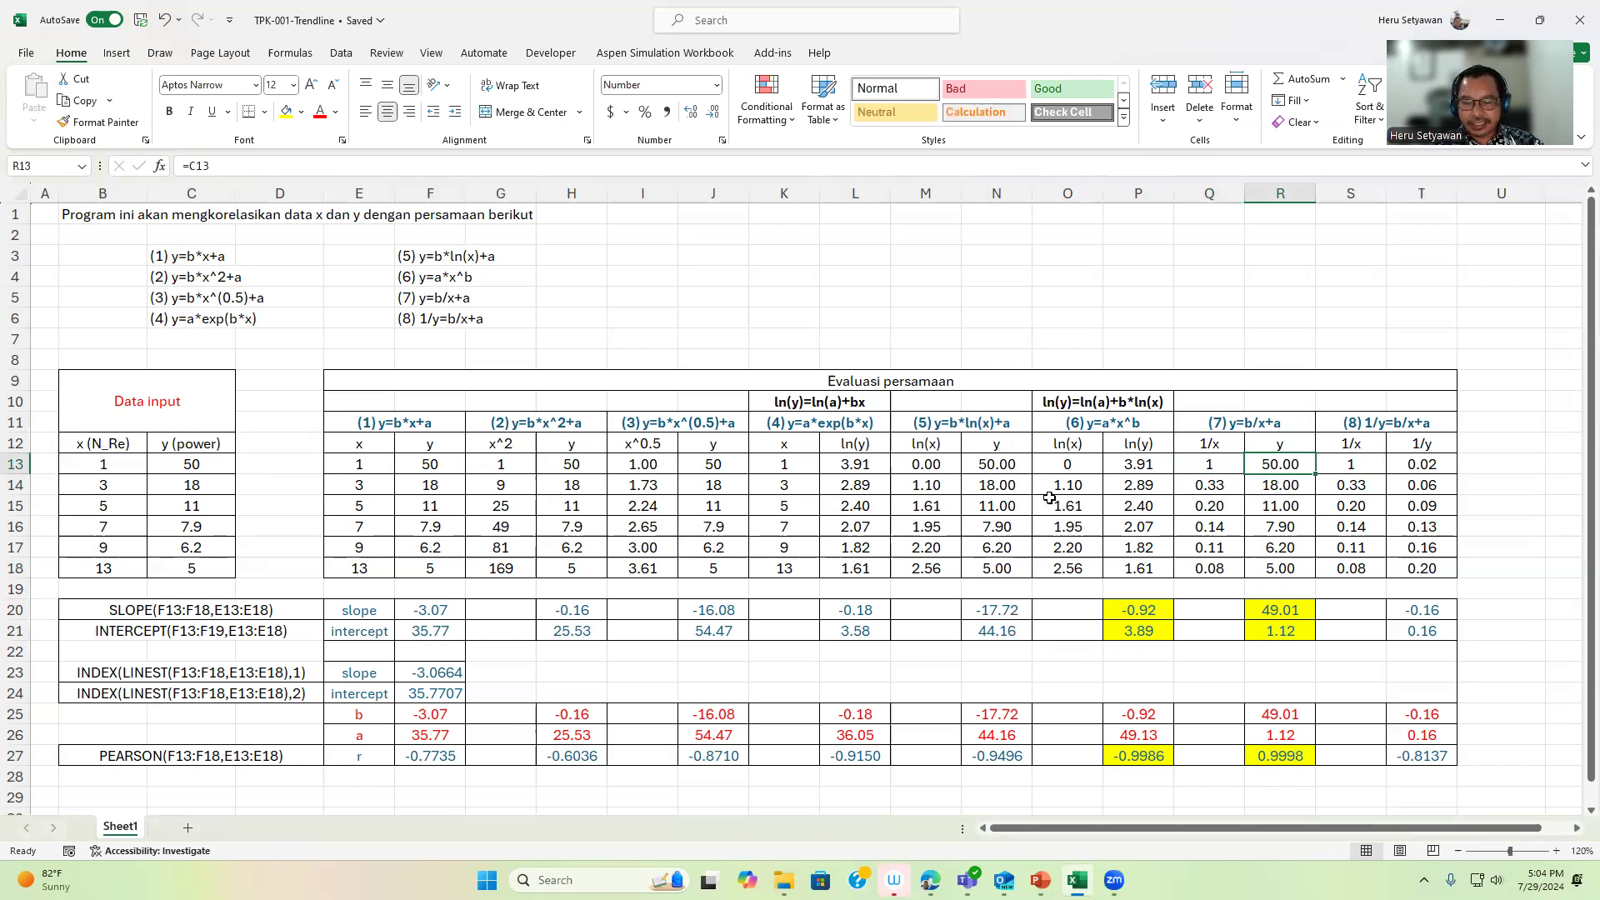
# Enter the formula =C13 in R13 for the y column of equation (7) and select Q13:R13
pyautogui.write('=')
pyautogui.press('Left')
pyautogui.press('Left')
pyautogui.press('Left')
pyautogui.press('Left')
pyautogui.press('Left')
pyautogui.press('Left')
pyautogui.press('Left')
pyautogui.press('Left')
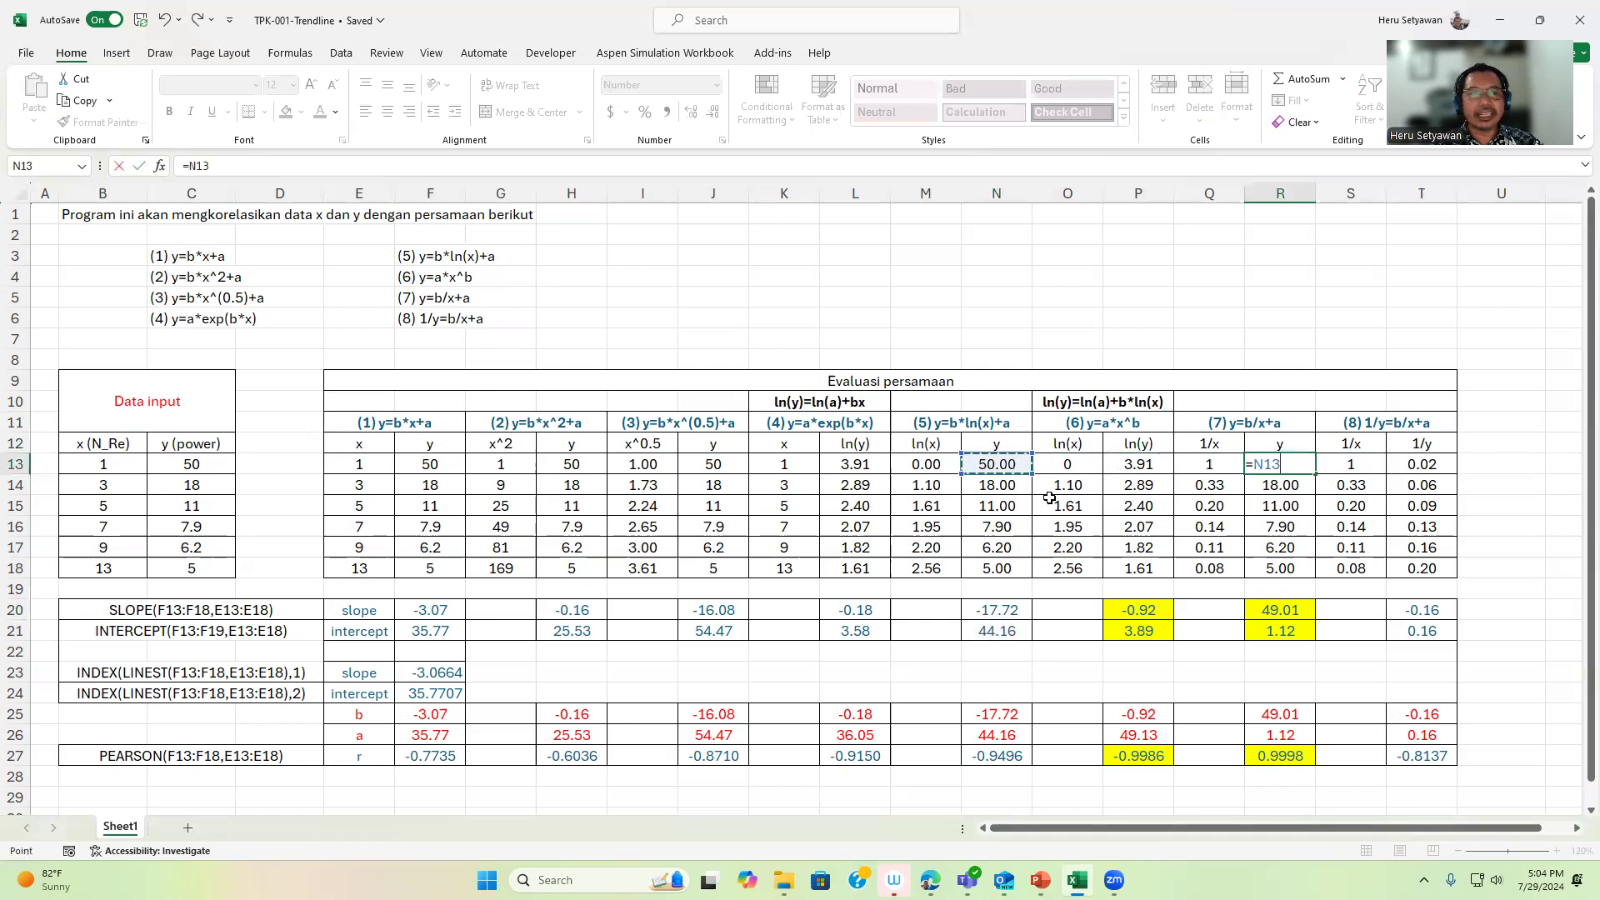
pyautogui.press('Left')
pyautogui.press('Left')
pyautogui.press('Left')
pyautogui.press('Left')
pyautogui.press('Left')
pyautogui.press('Left')
pyautogui.press('Left')
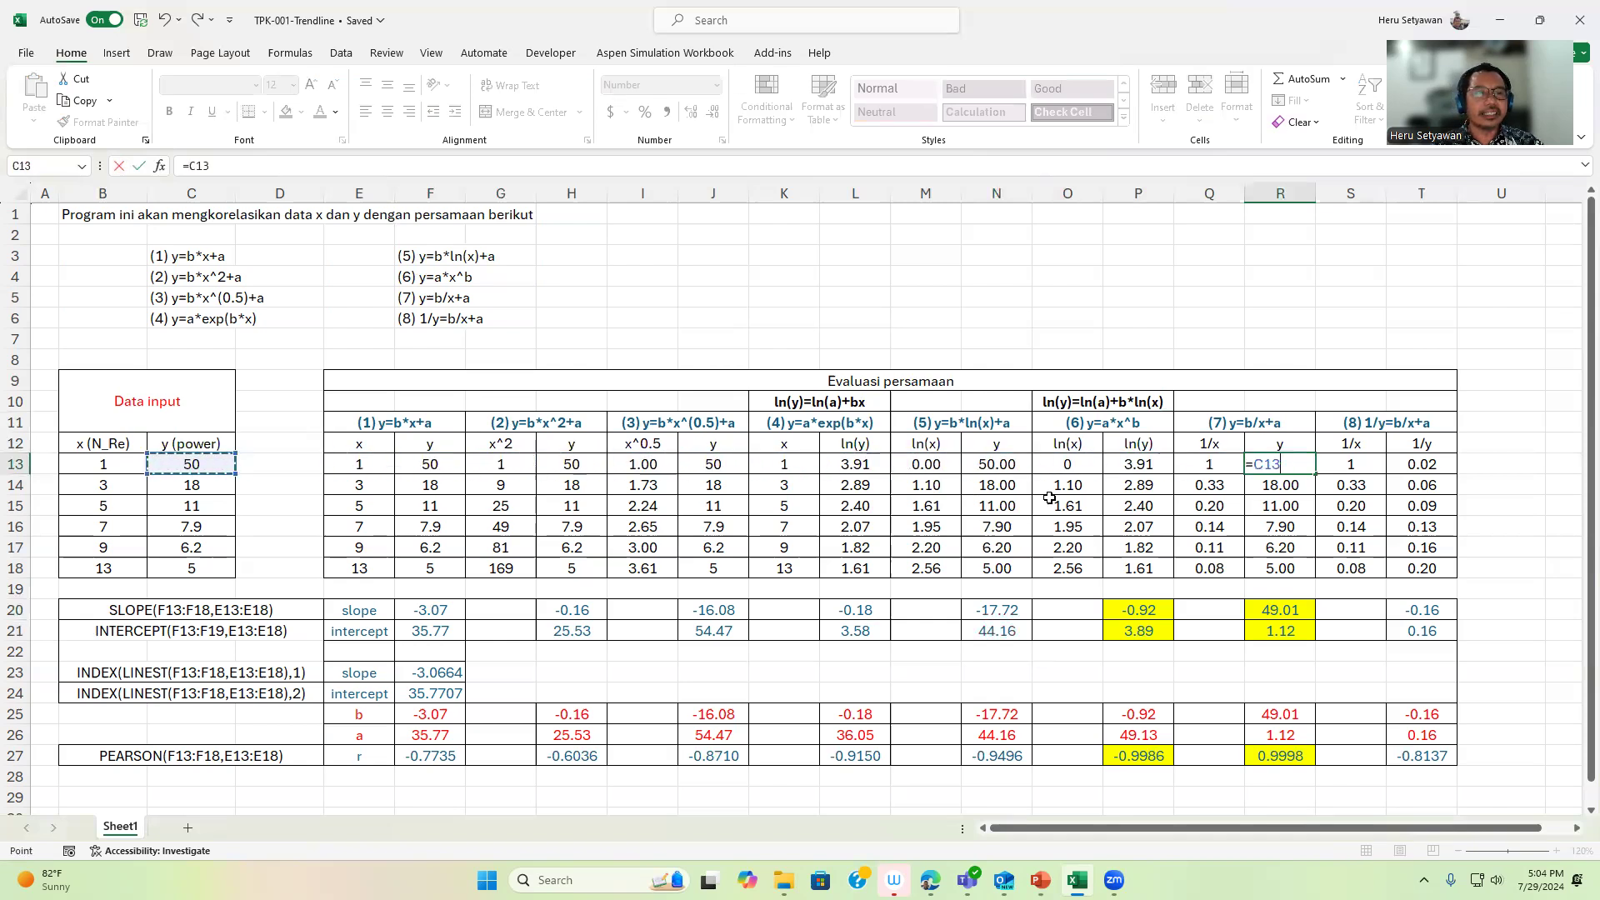
pyautogui.press('Return')
pyautogui.press('Up')
pyautogui.press('Left')
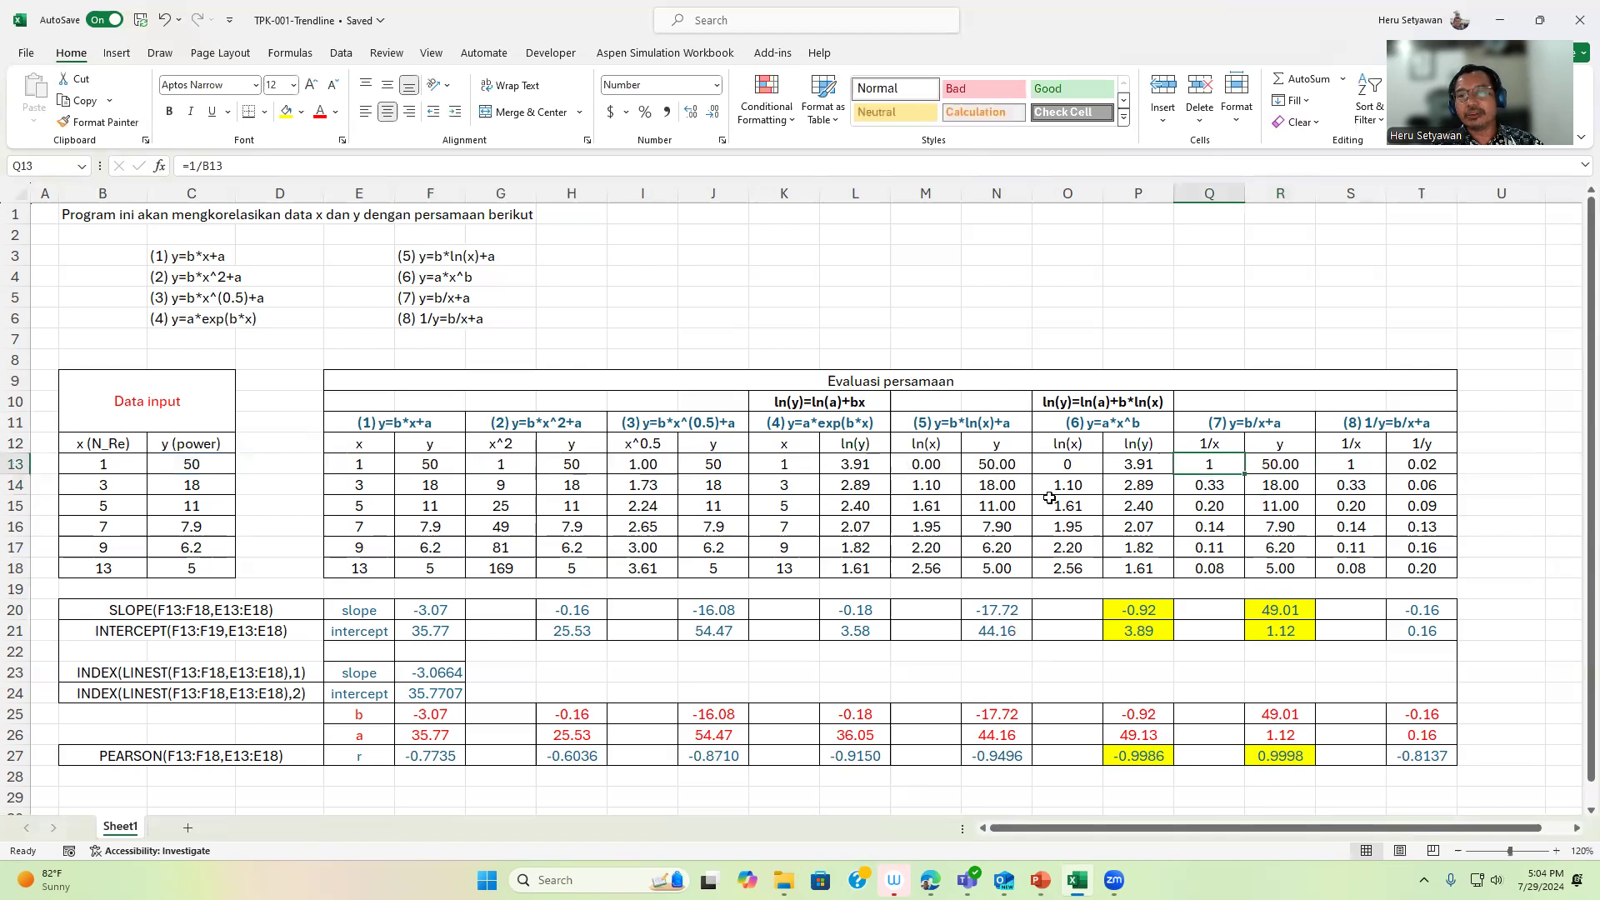
pyautogui.hotkey('shift', 'Right')
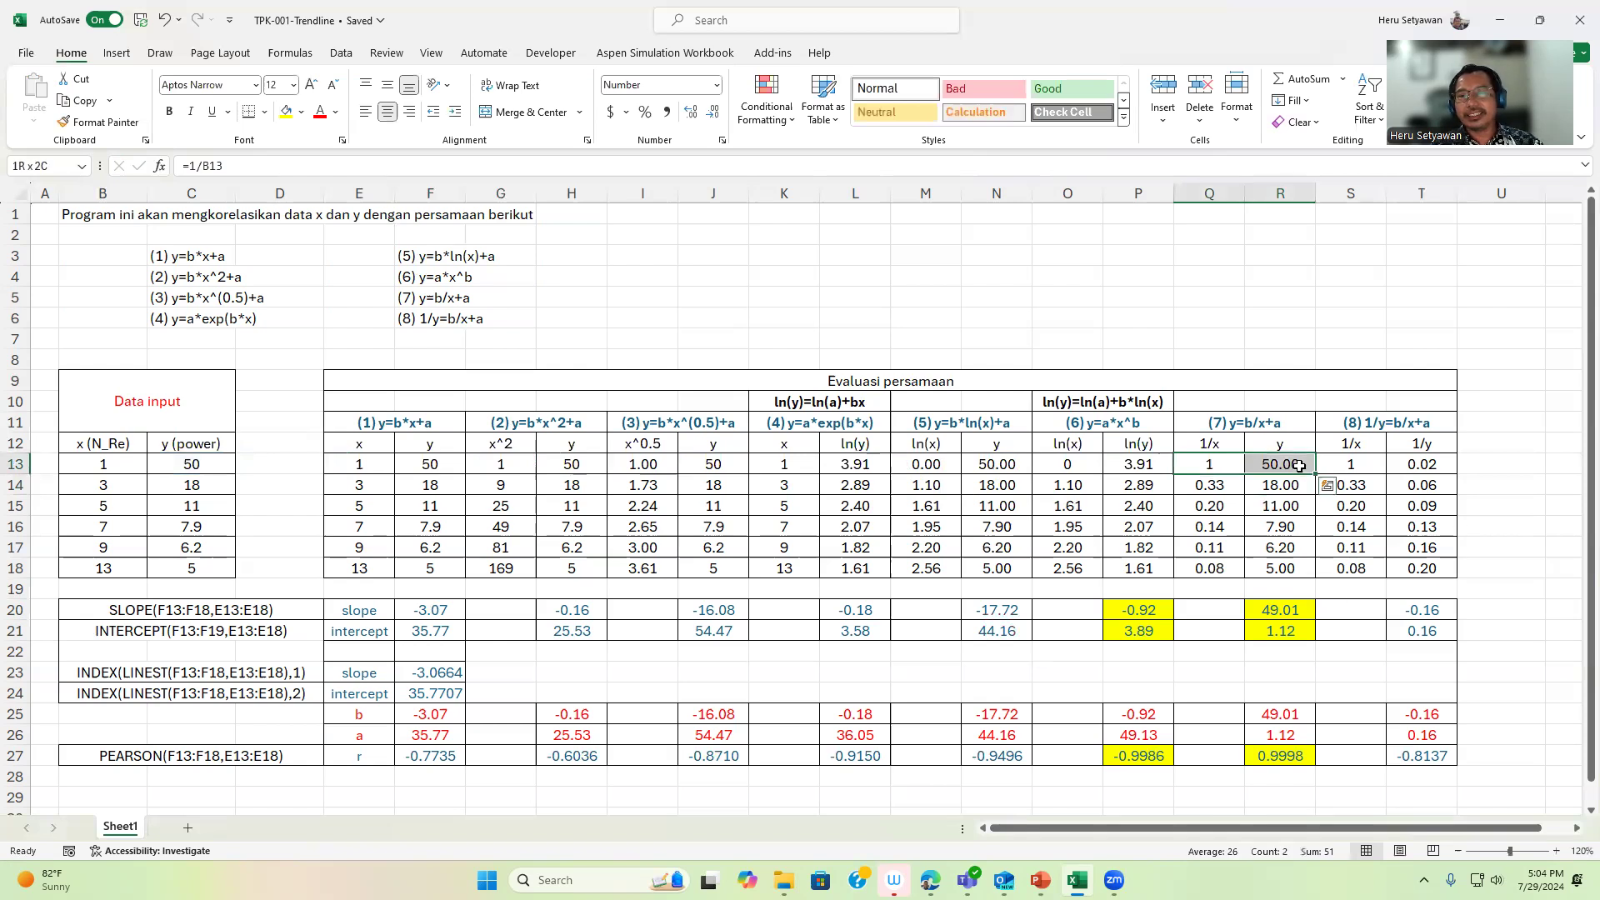
# Inspect the slope formula of equation (7) in R20 alongside the slope and intercept of equation (6) in P20:P21
pyautogui.click(1280, 616)
pyautogui.click(1112, 614)
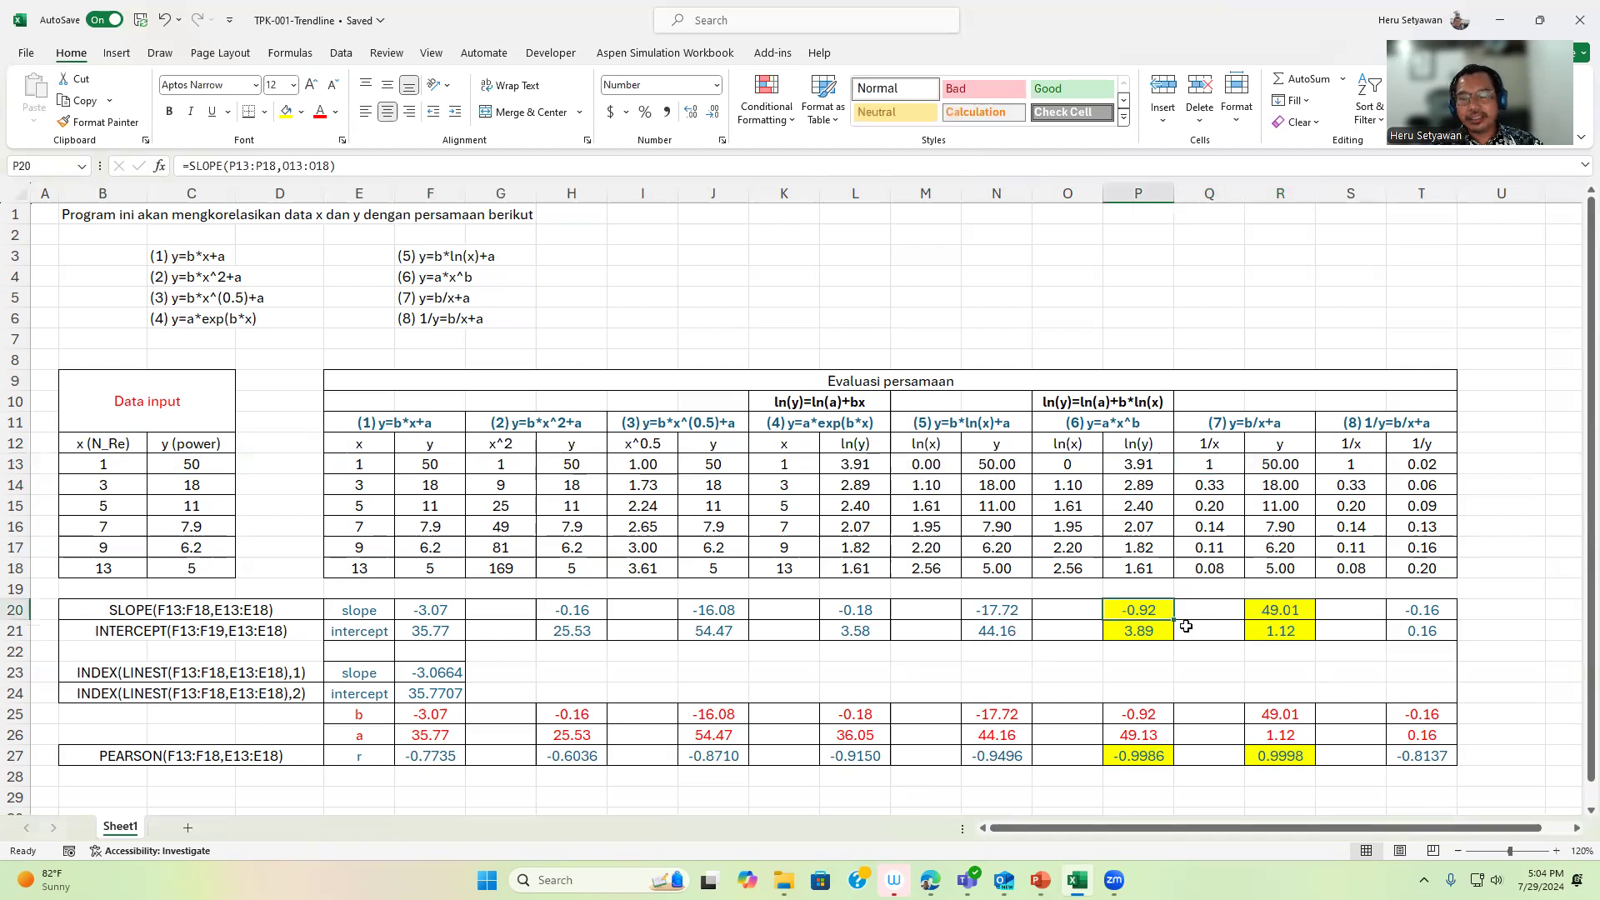
pyautogui.hotkey('shift', 'Down')
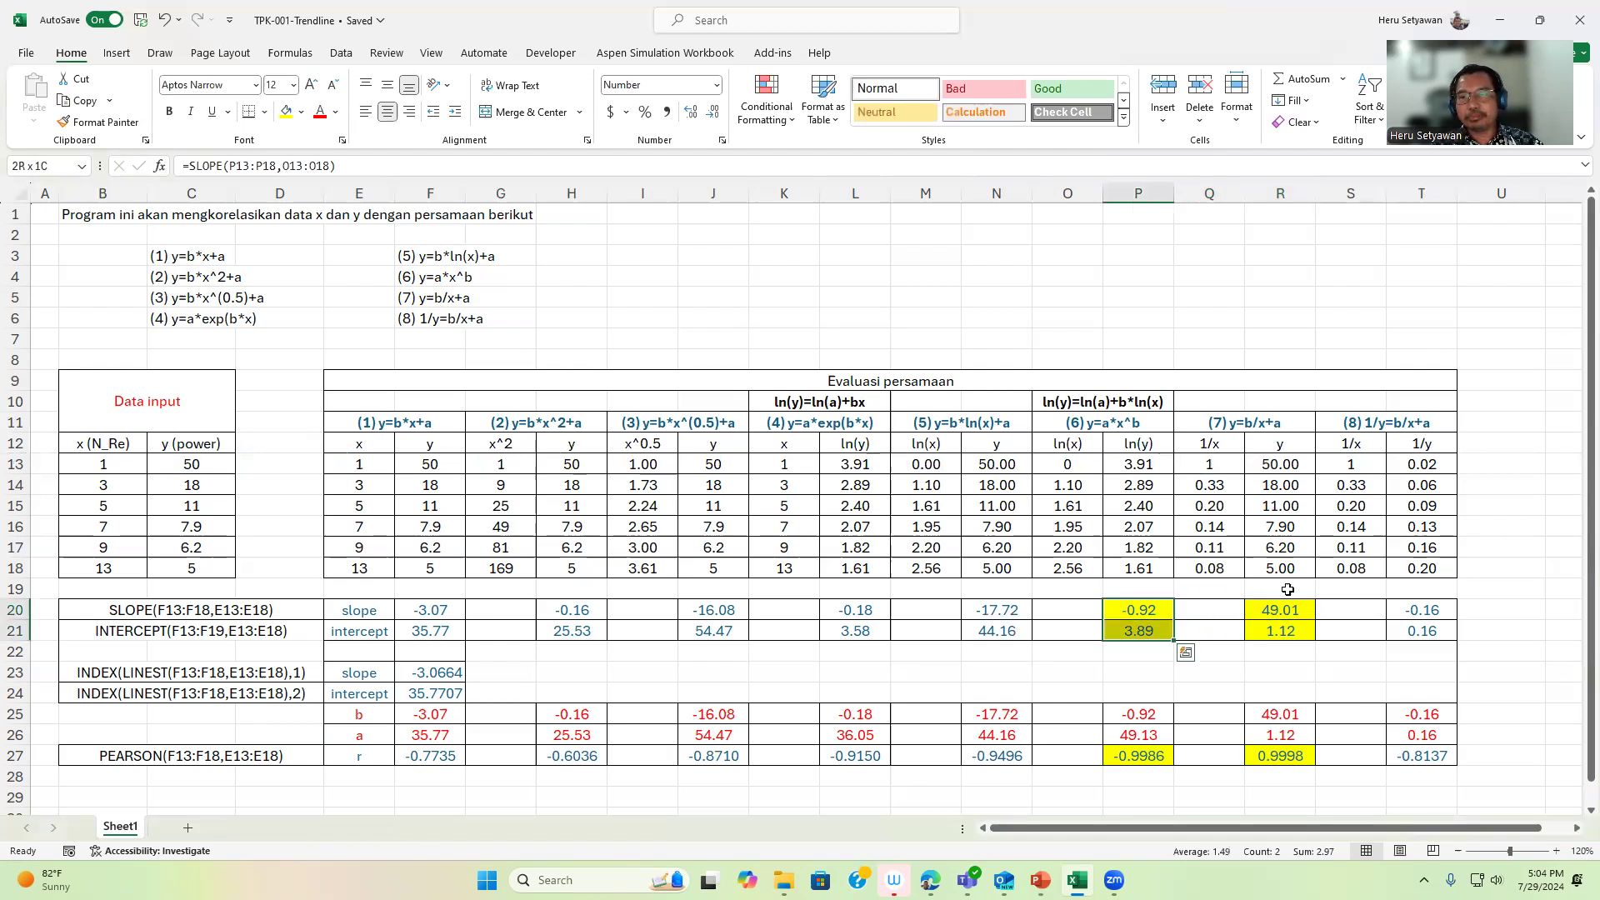
pyautogui.click(1280, 616)
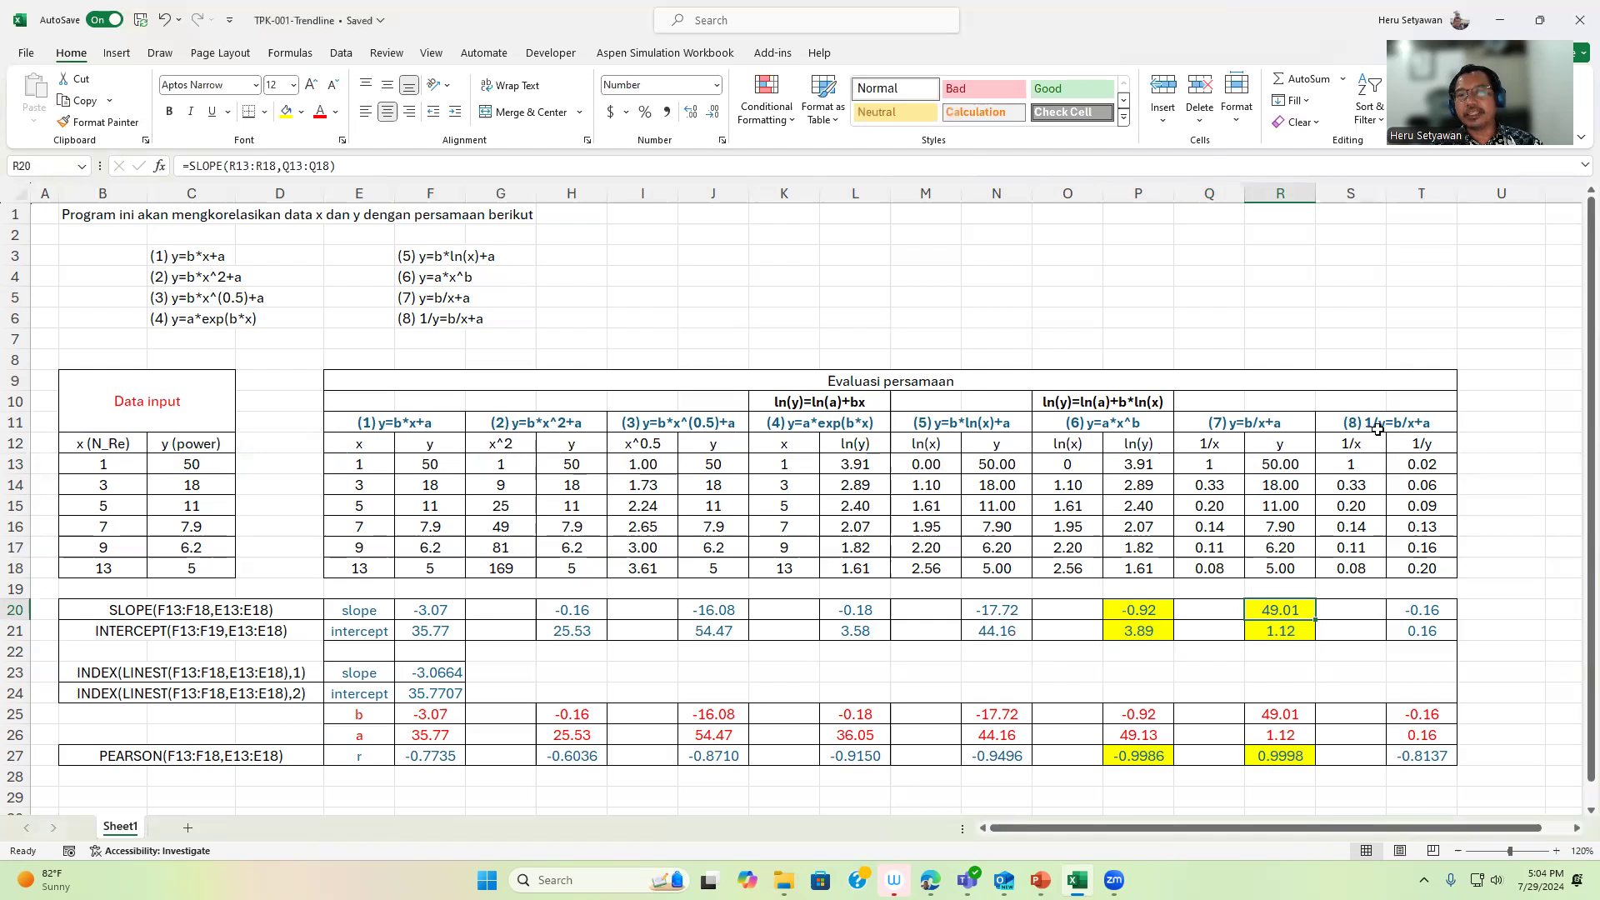
# Enter the formula =1/B13 in S13 for the 1/x column of equation (8)
pyautogui.click(1361, 469)
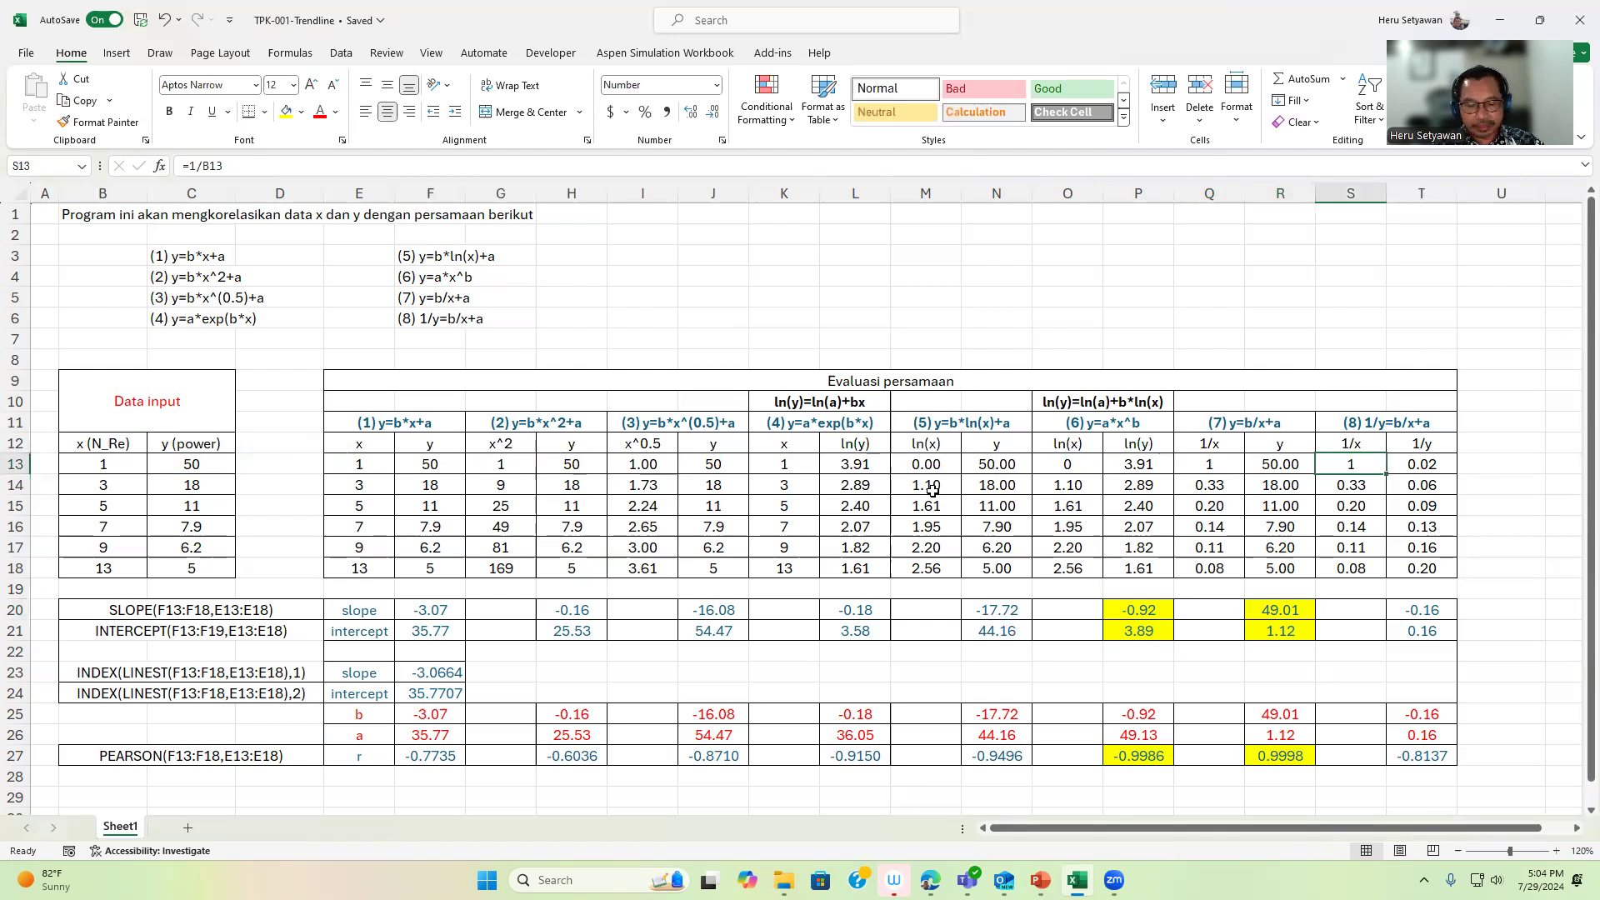
pyautogui.write('=1/')
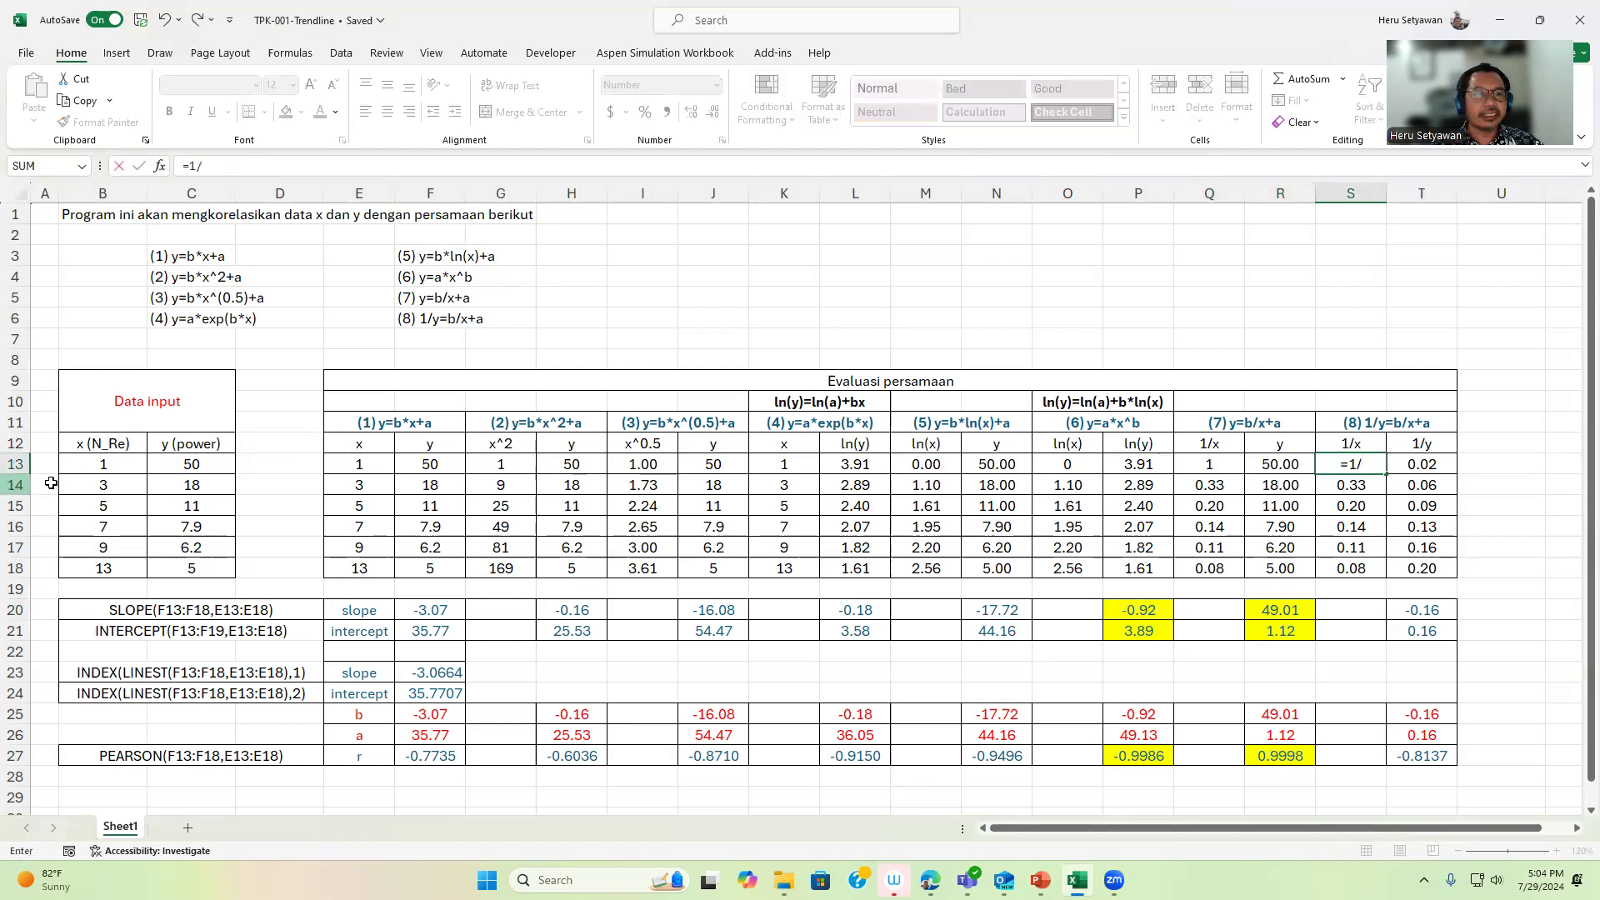
pyautogui.click(105, 465)
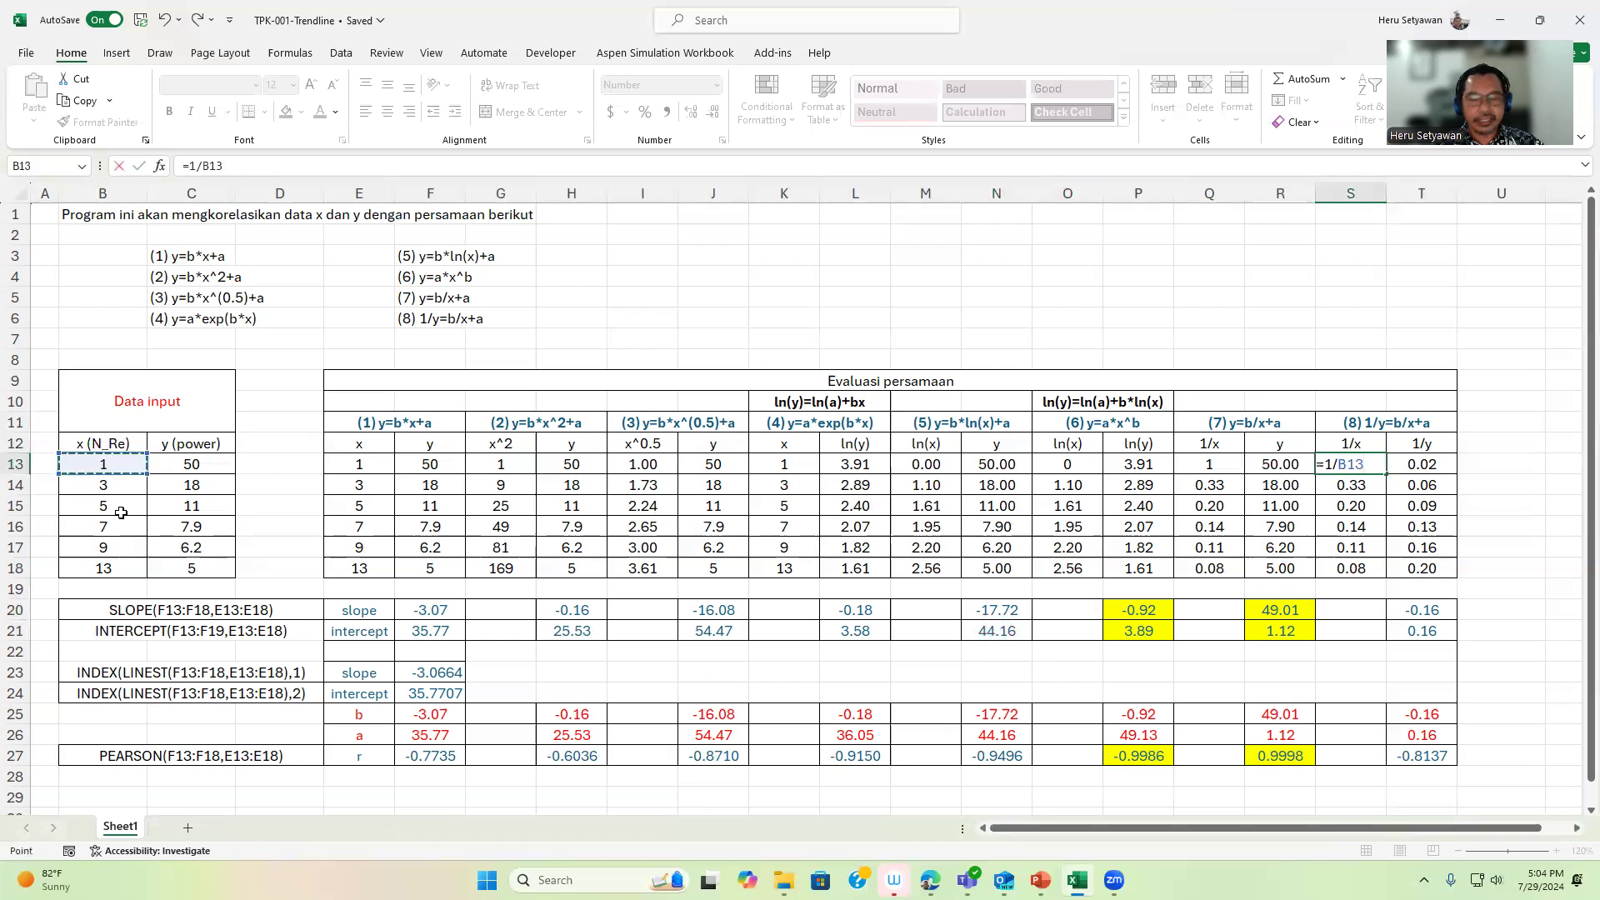
pyautogui.press('Return')
pyautogui.press('Up')
pyautogui.press('Right')
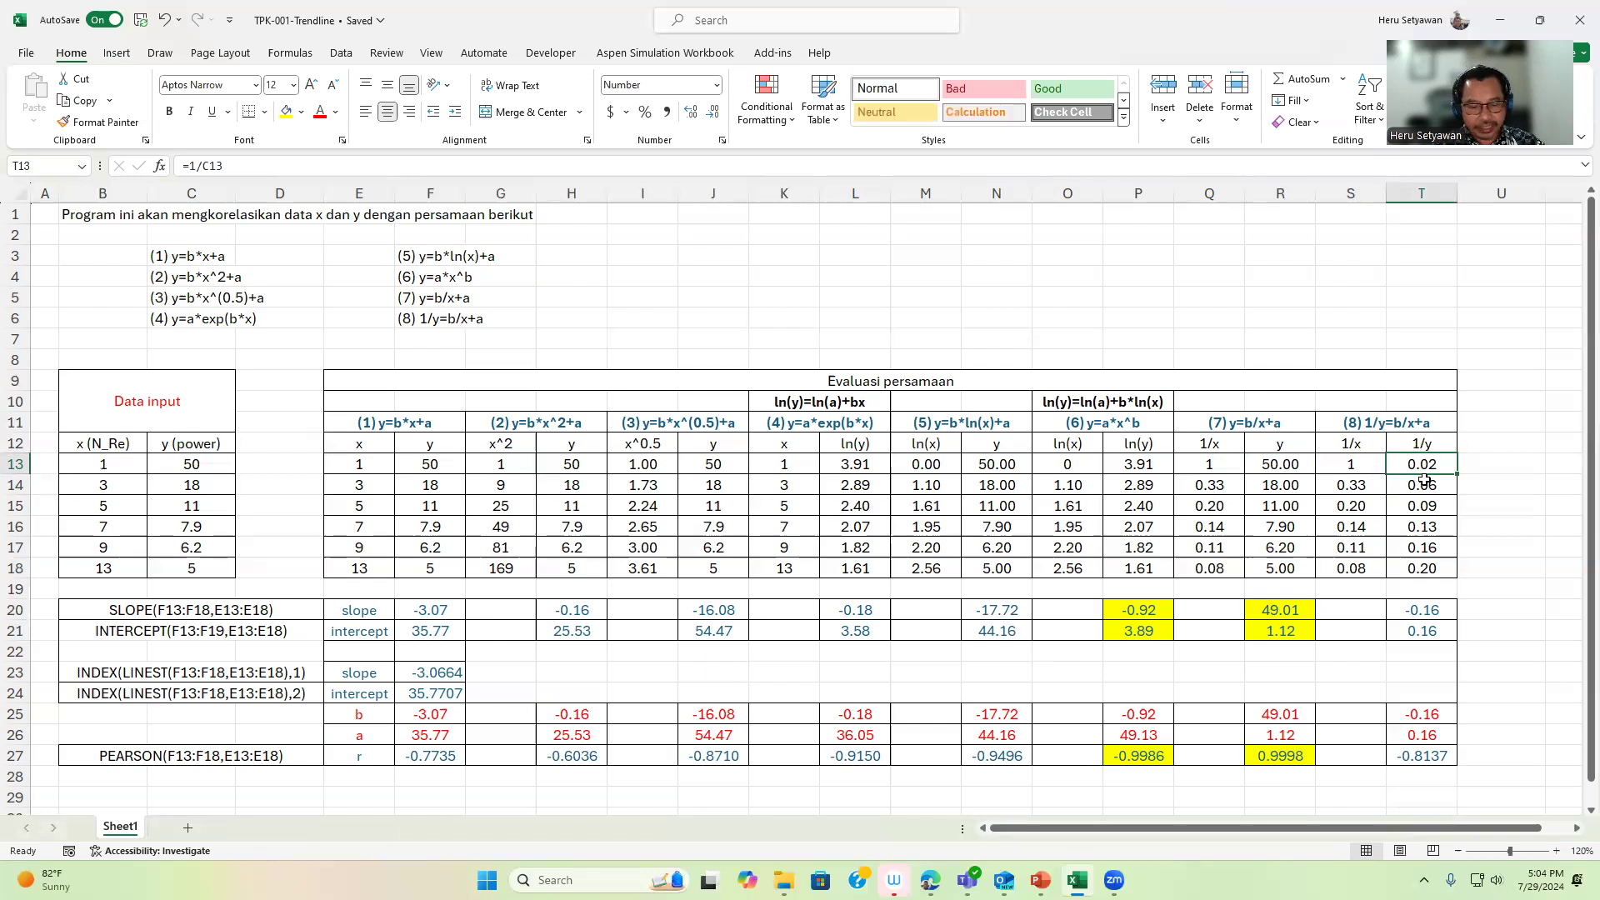
# Enter the formula =1/C13 in T13 for the 1/y column of equation (8)
pyautogui.write('=1/')
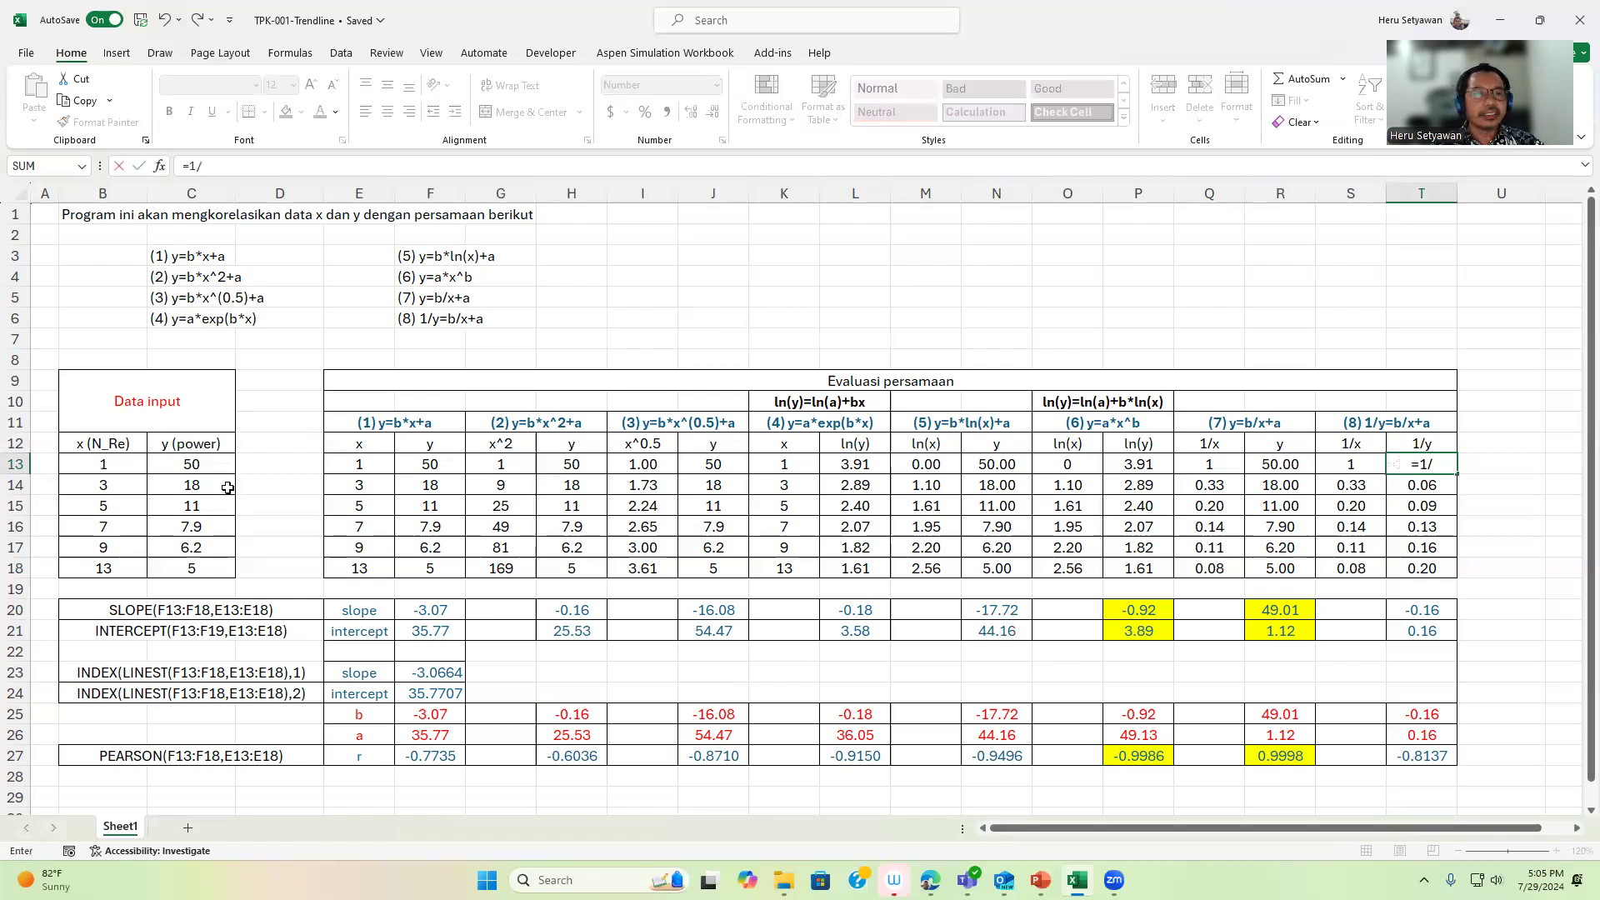
pyautogui.click(207, 465)
pyautogui.press('Return')
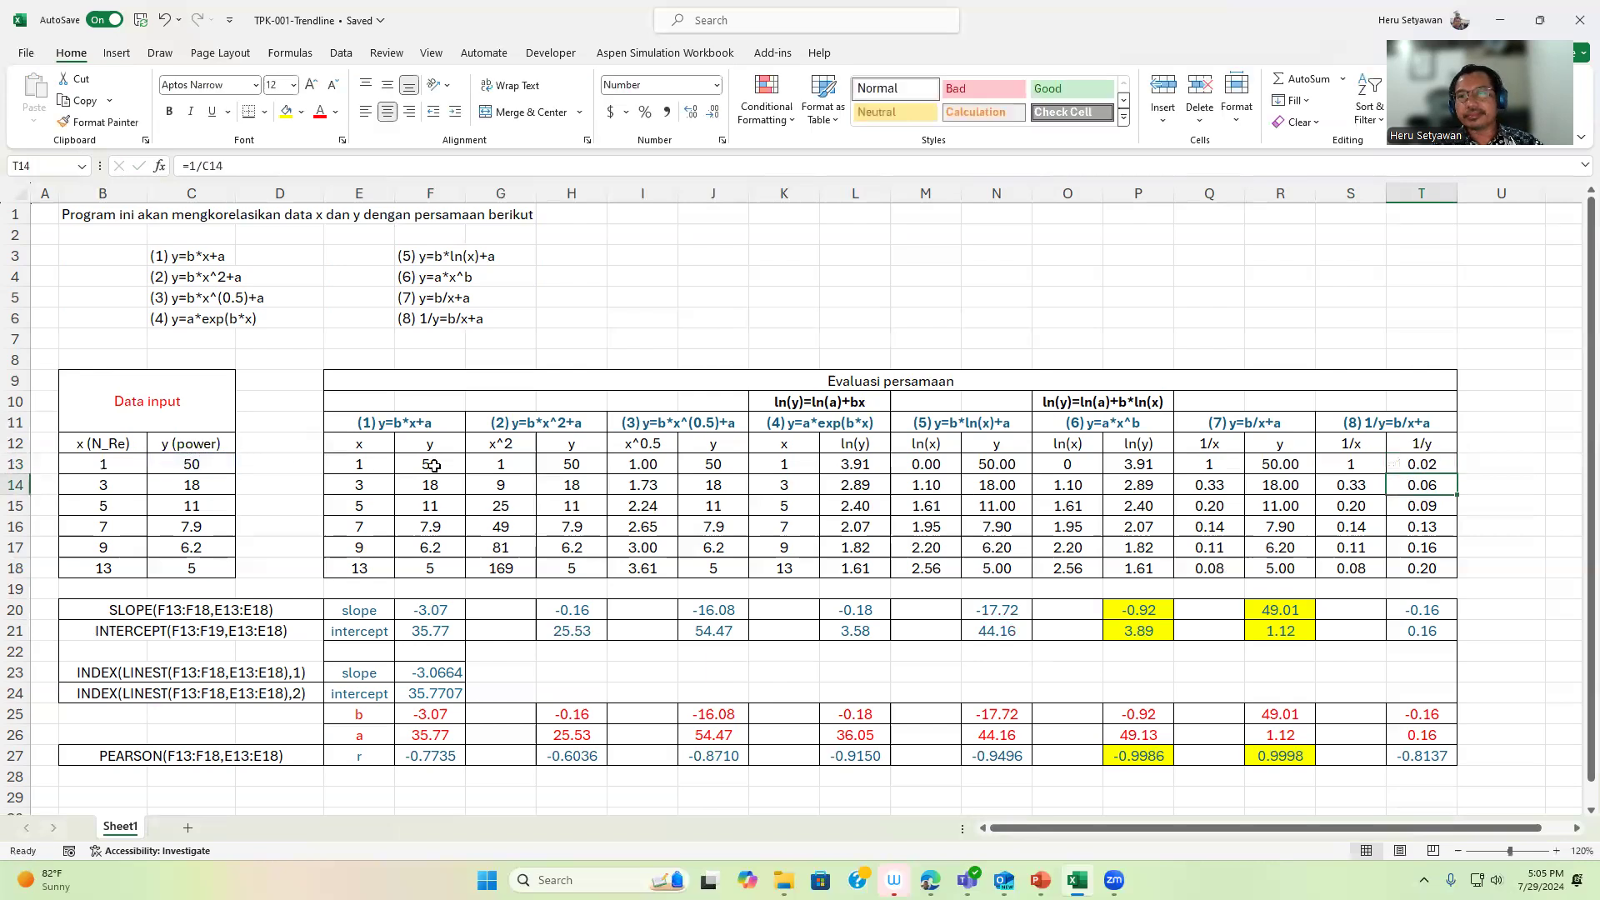
# Fill the formulas in S13:T13 down to row 18 and display the 1/x and 1/y values with two decimals
pyautogui.press('Up')
pyautogui.press('Left')
pyautogui.hotkey('shift', 'Right')
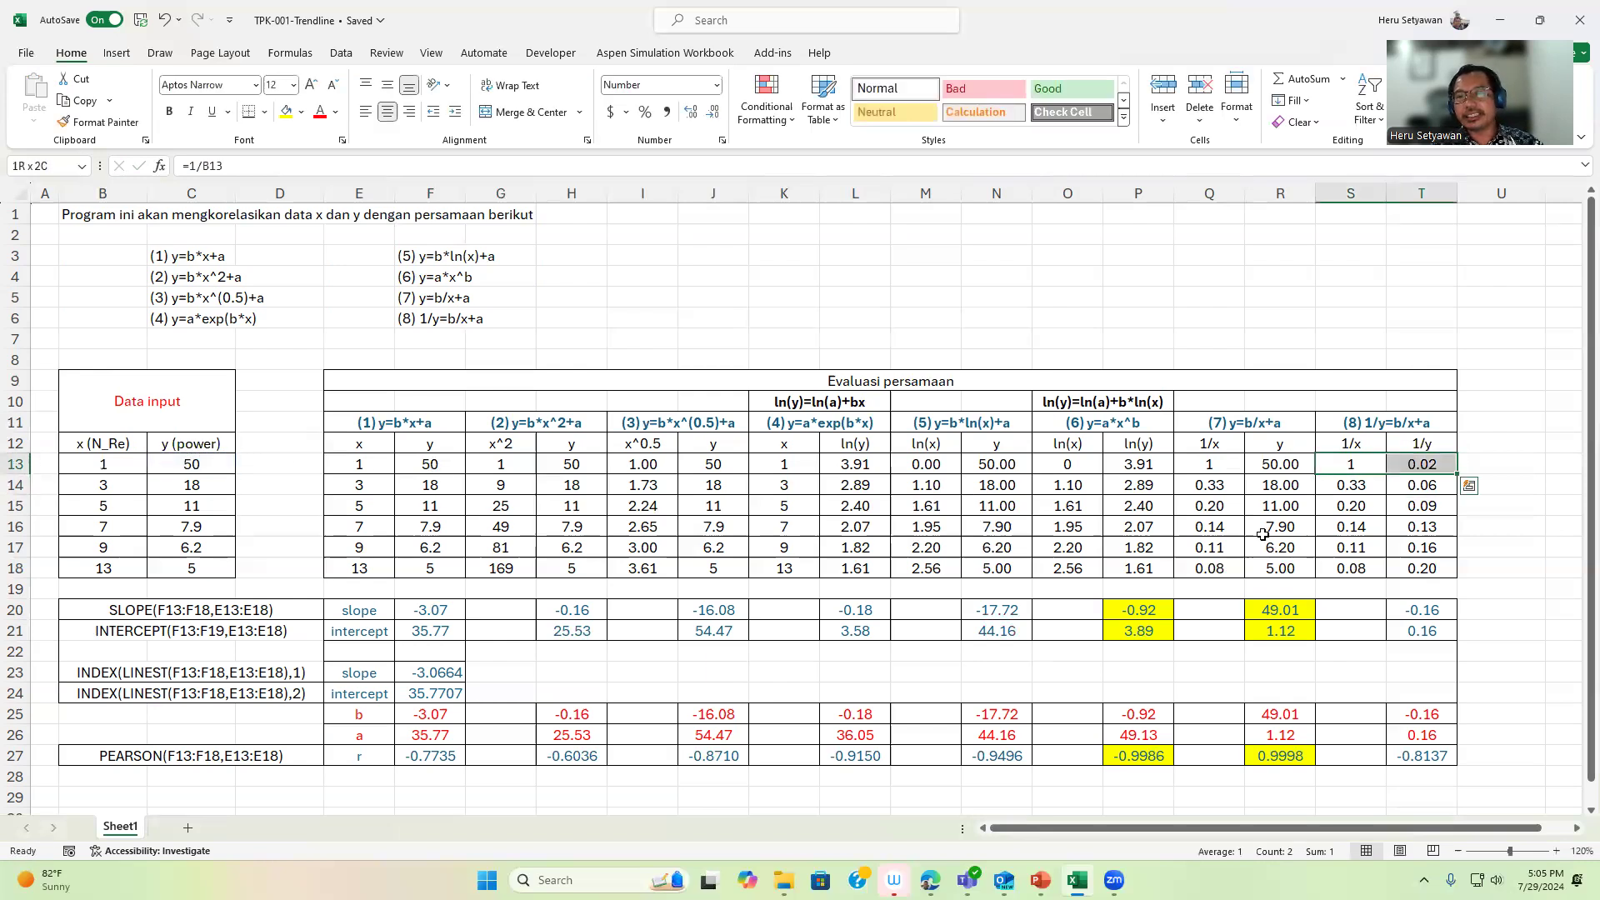
pyautogui.moveTo(1459, 476); pyautogui.dragTo(1455, 575)
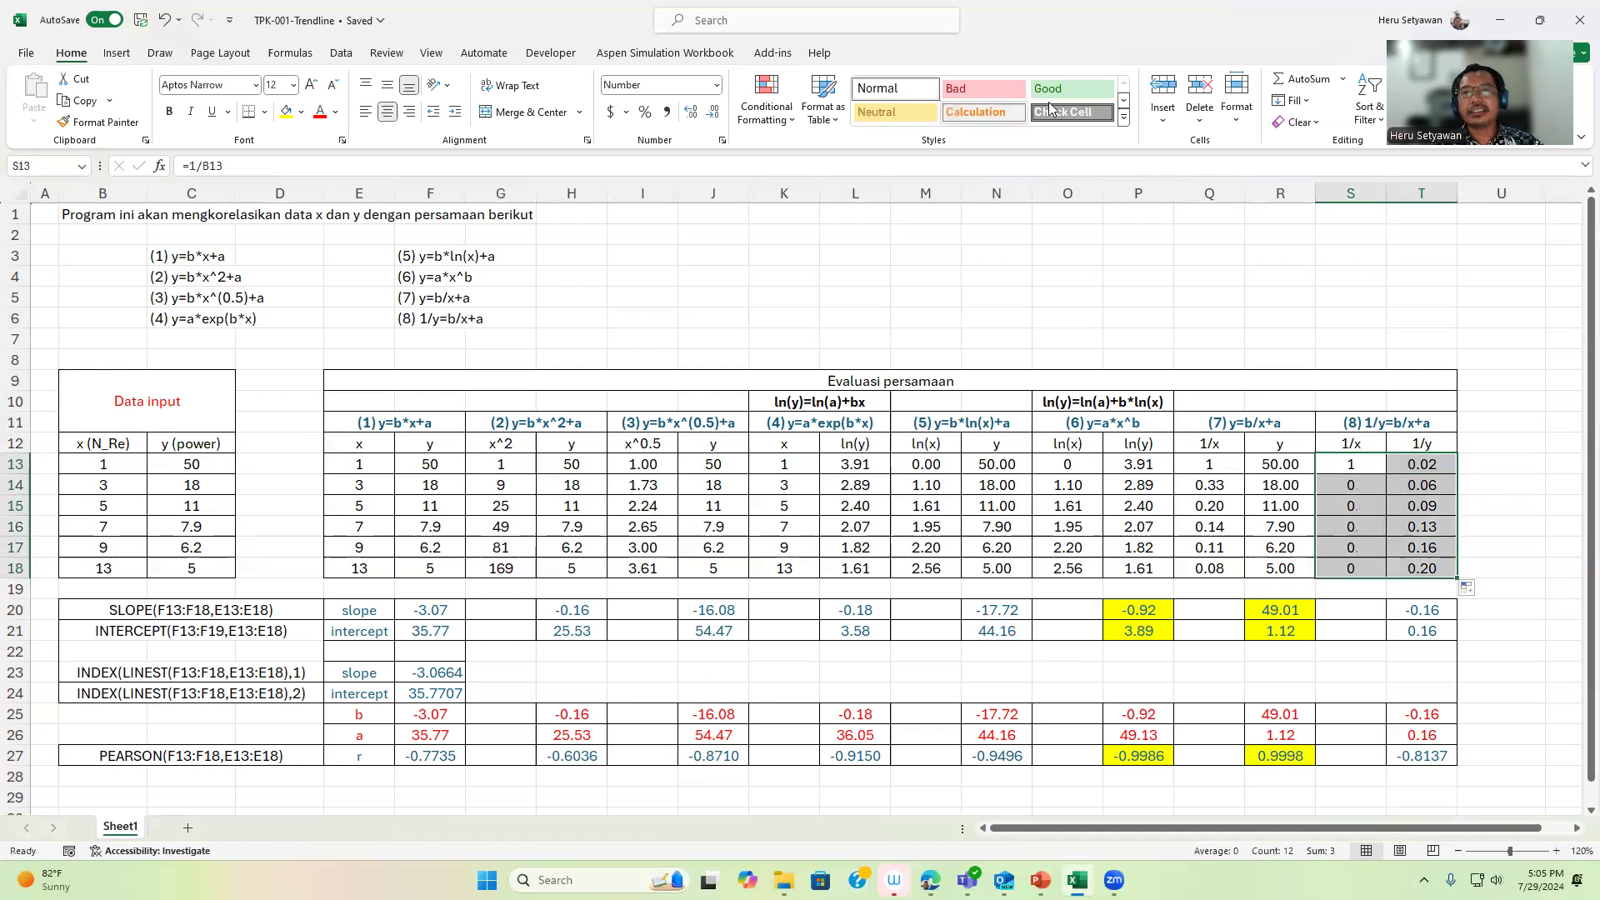
pyautogui.click(698, 118)
pyautogui.click(697, 118)
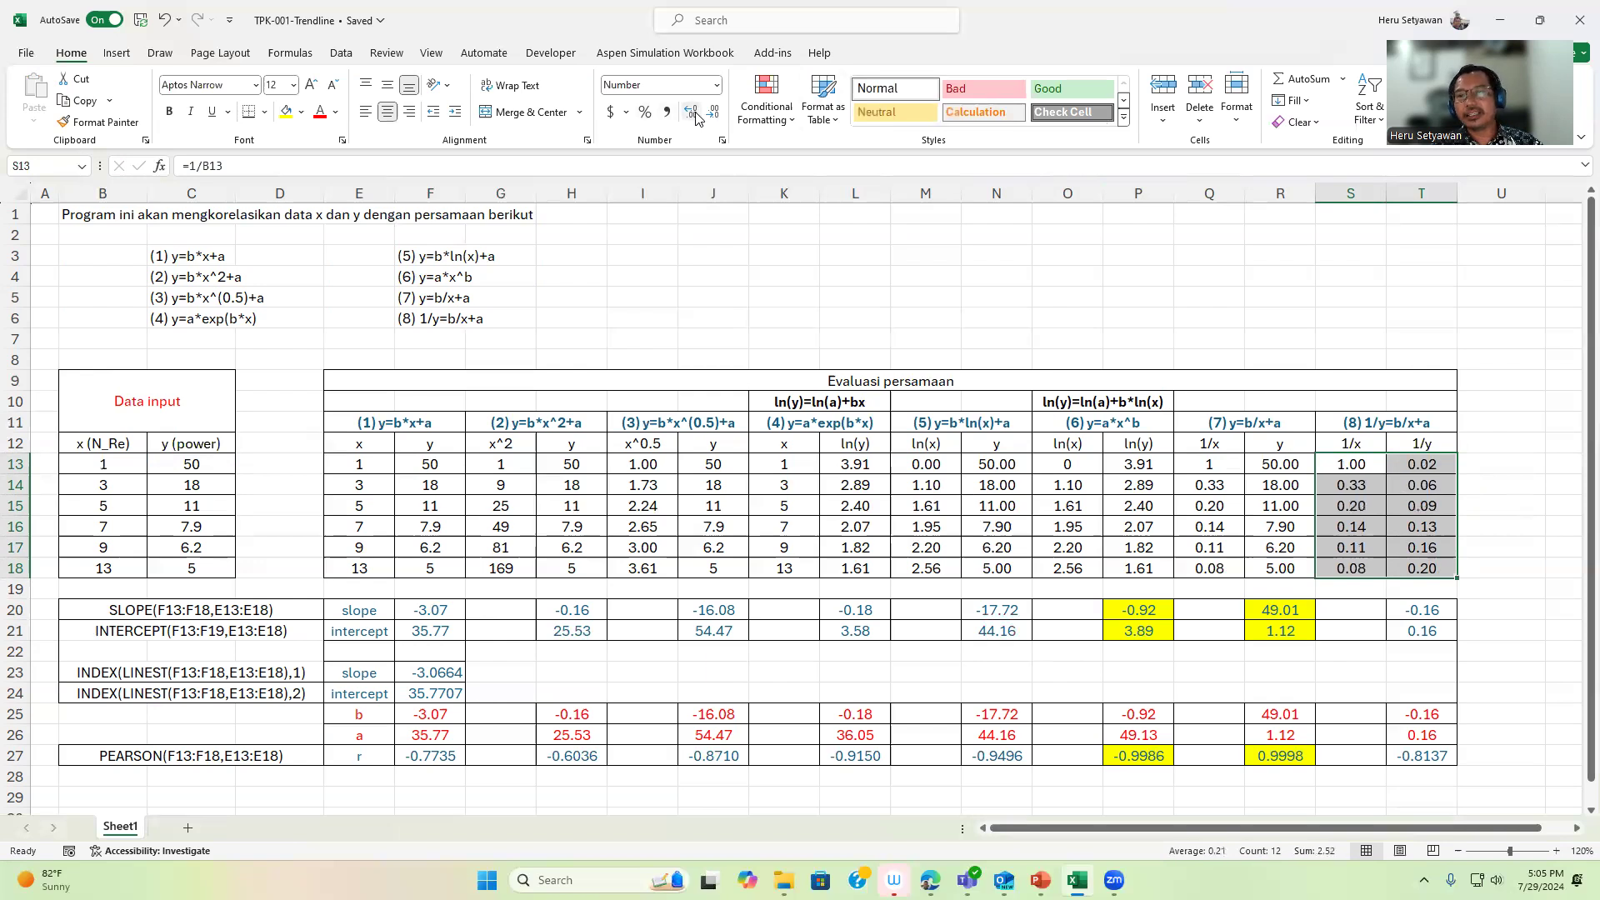
# Check the filled 1/x formula in S16 and the slope and intercept formulas of equation (8) in T20:T21
pyautogui.click(1349, 529)
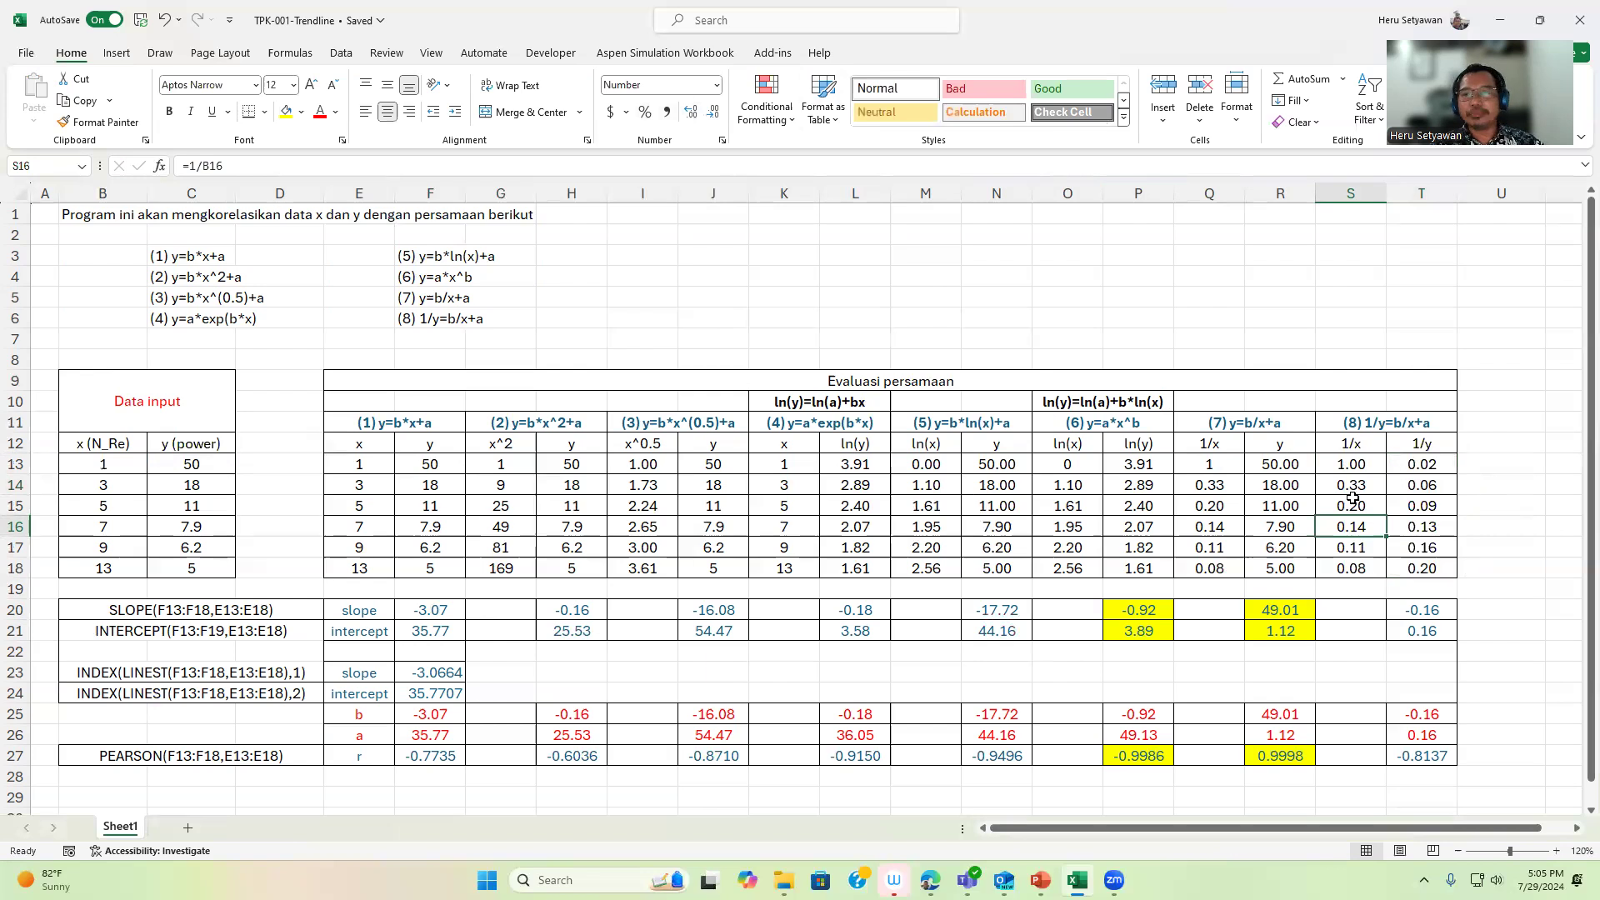
pyautogui.click(1417, 611)
pyautogui.click(1425, 633)
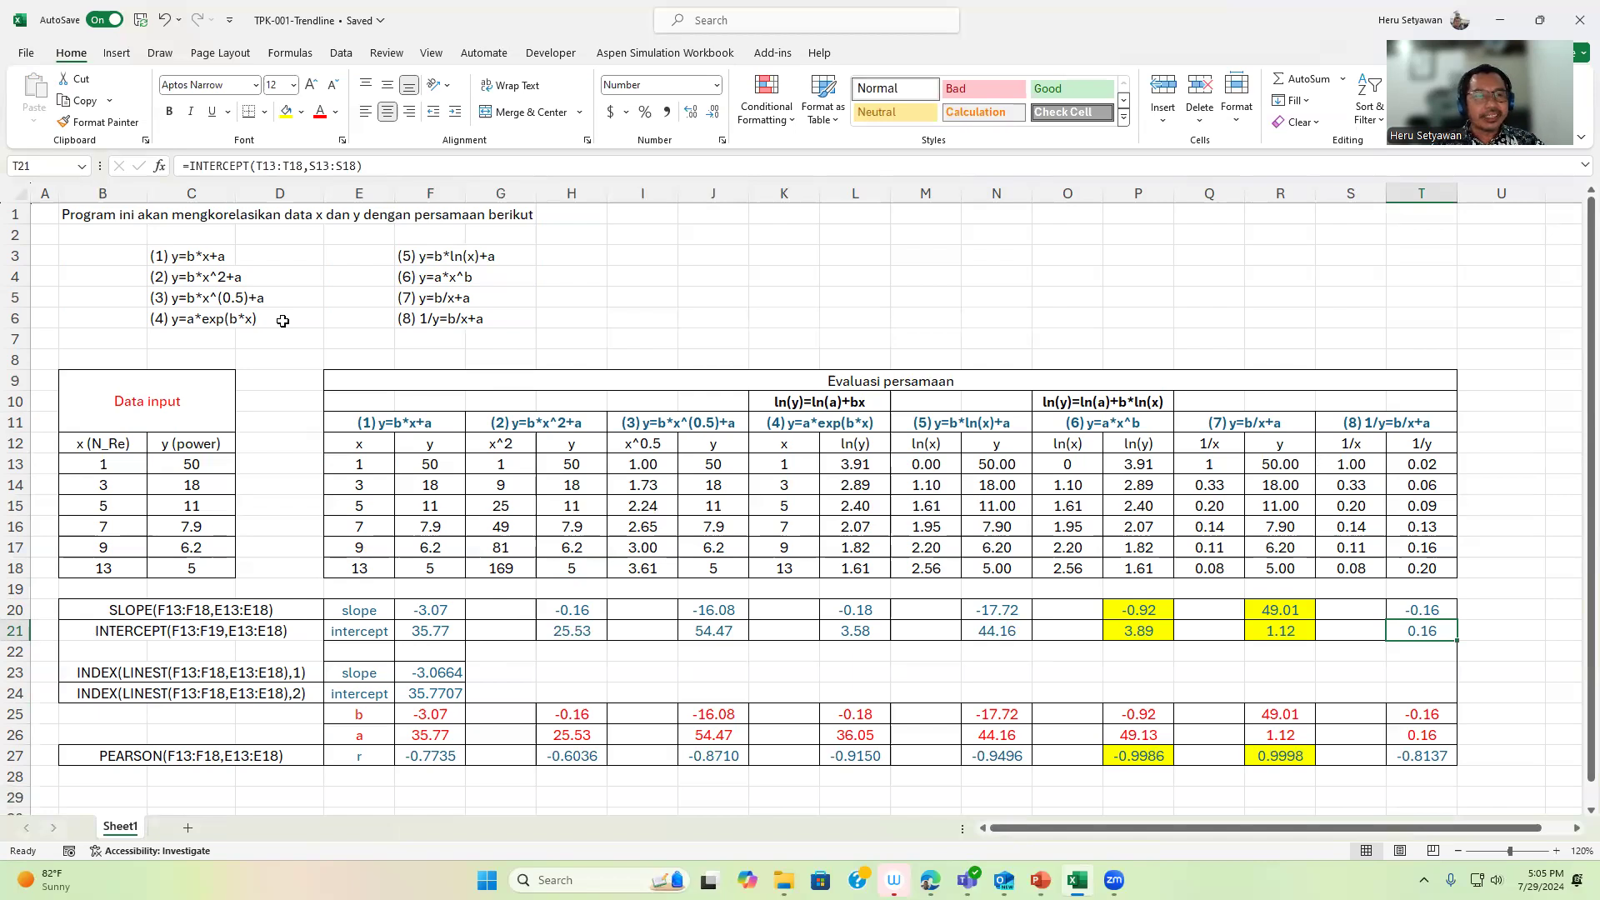
# Examine the alternative INDEX(LINEST) formulas for the slope and intercept of equation (1) in F23:F24 and the formula text in B23
pyautogui.click(432, 677)
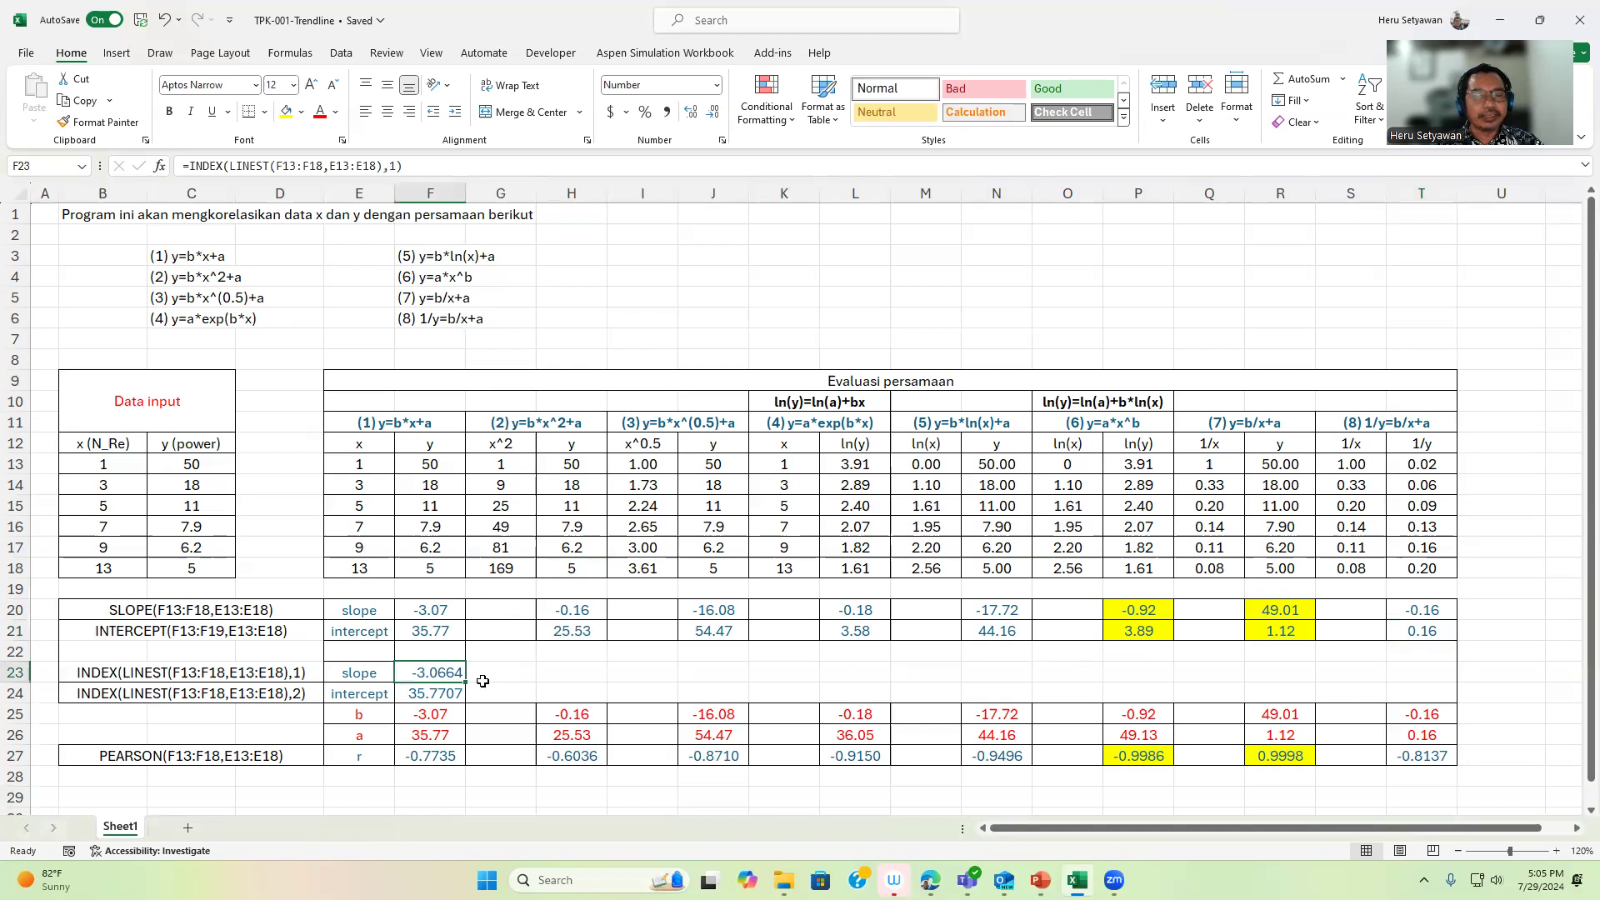
pyautogui.click(444, 697)
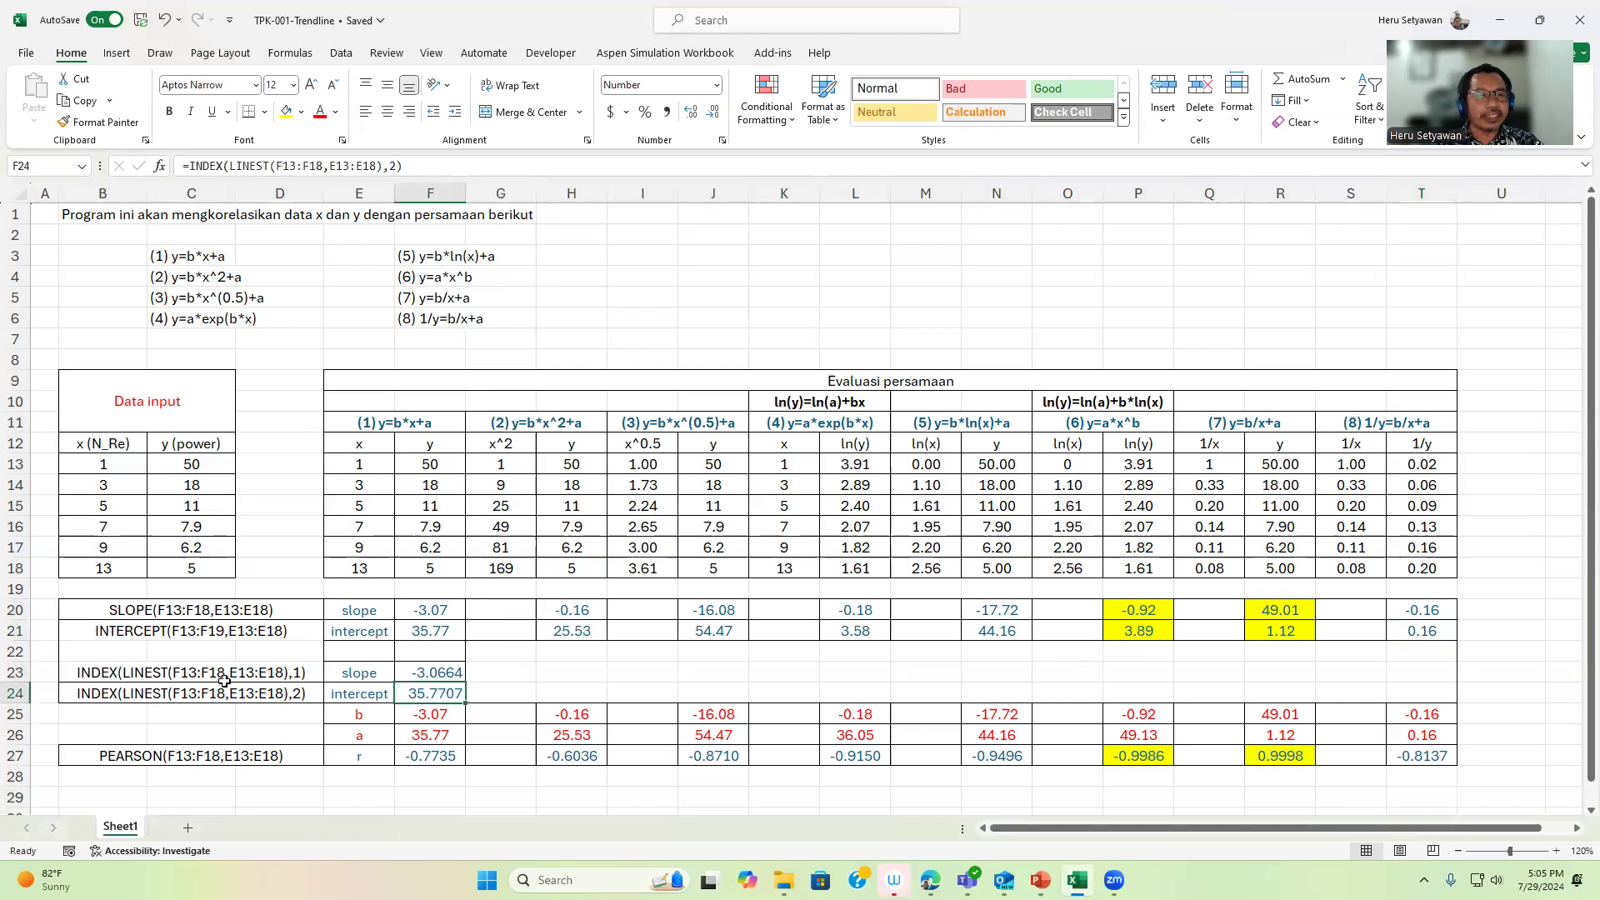
pyautogui.click(100, 680)
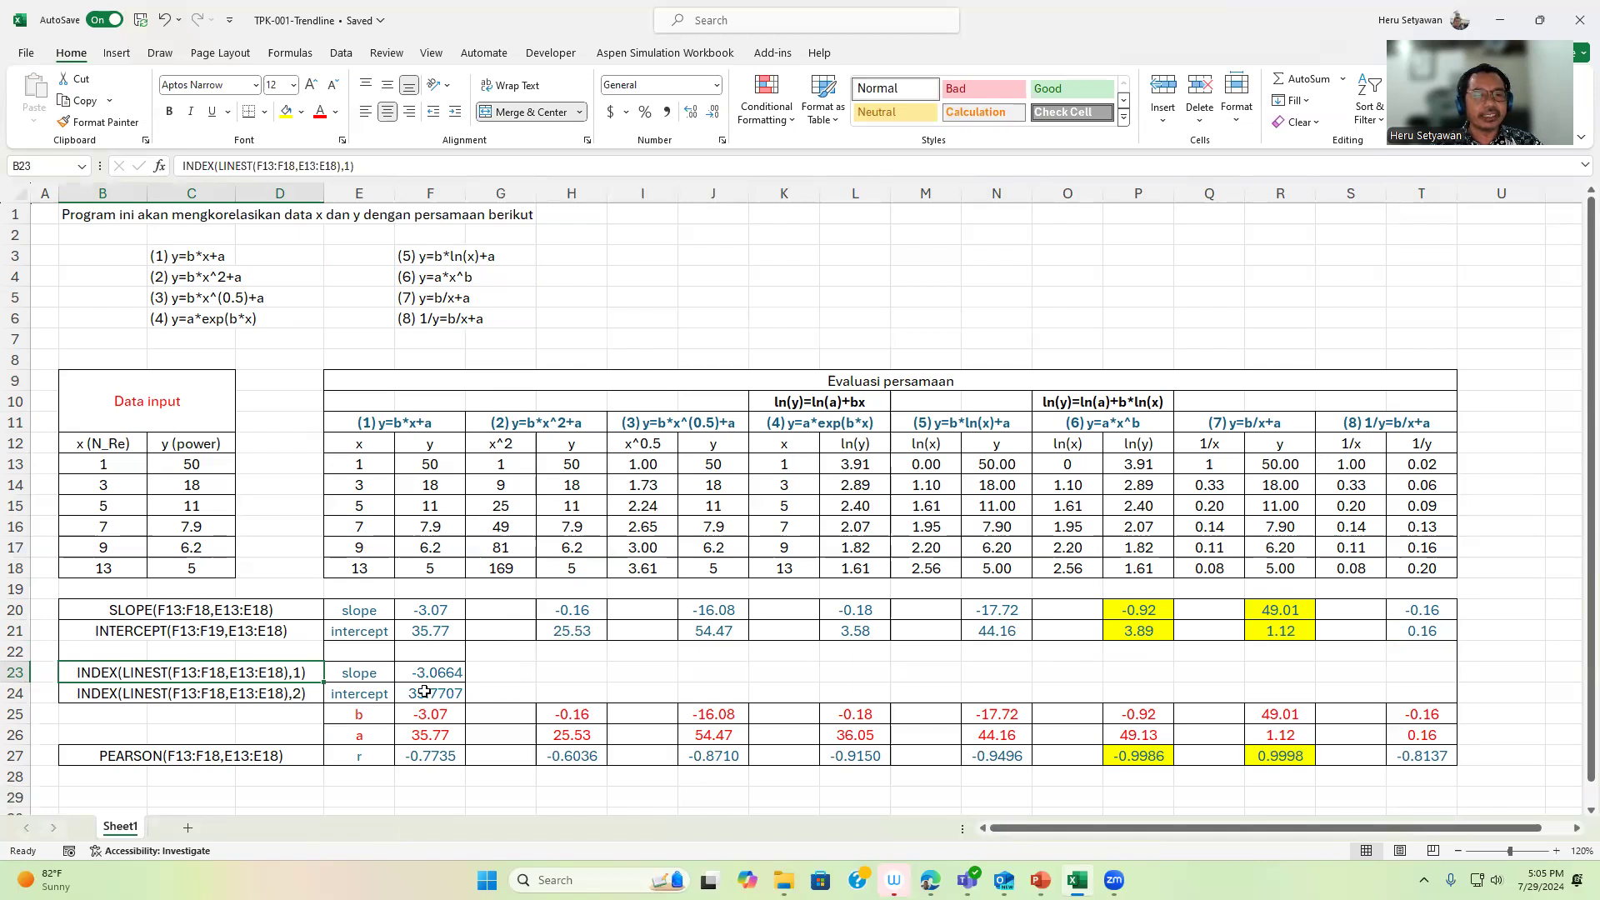
pyautogui.click(450, 676)
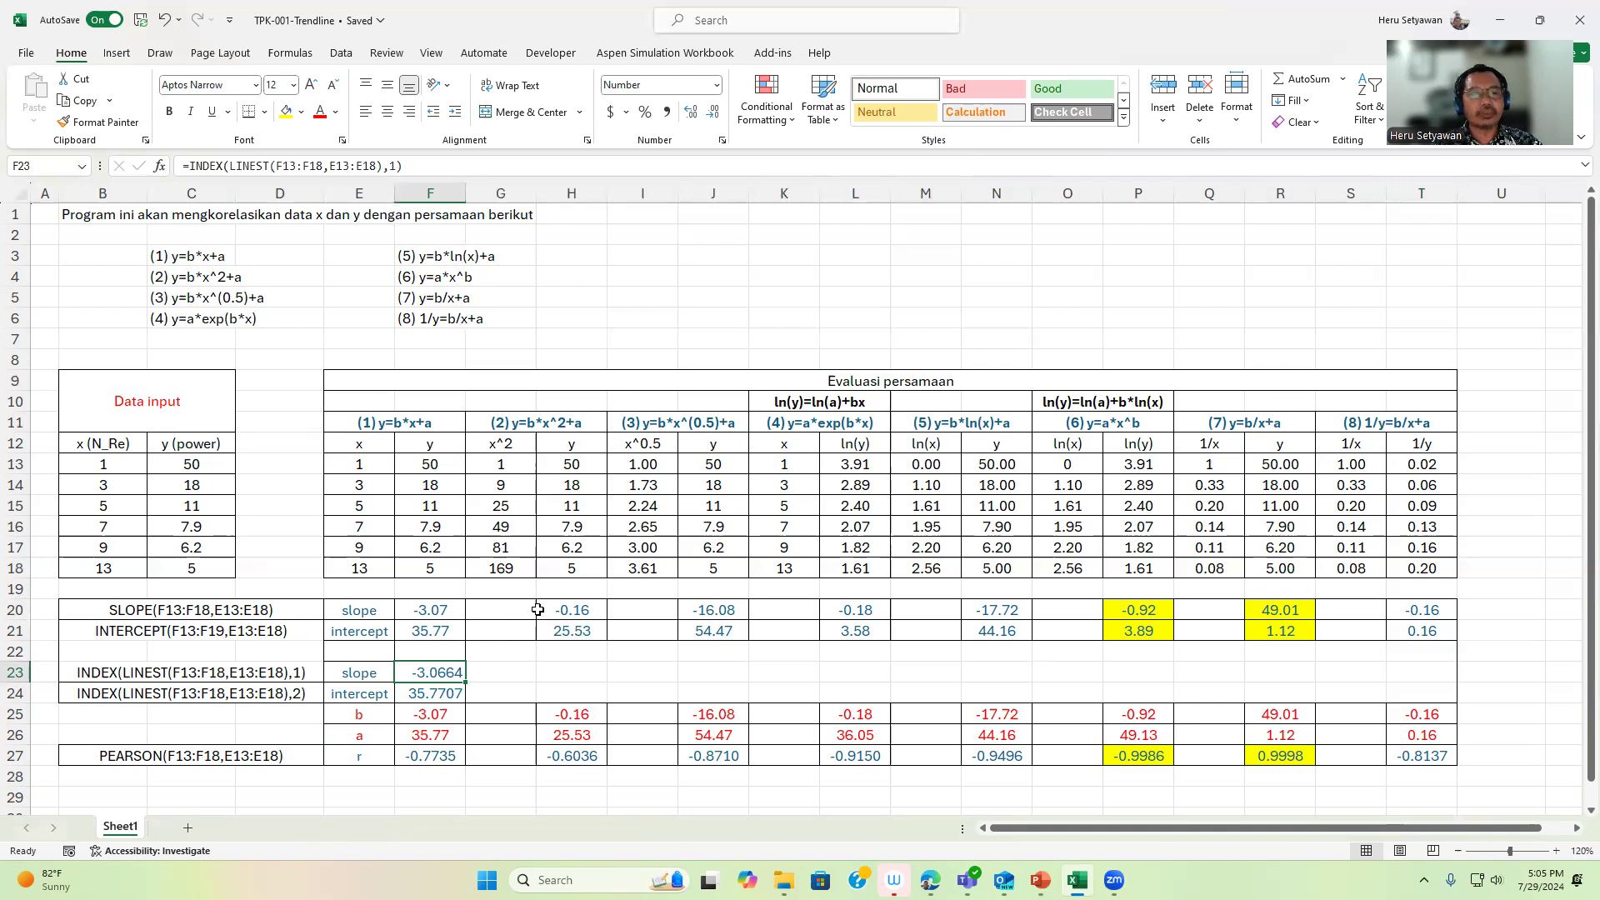
pyautogui.click(433, 694)
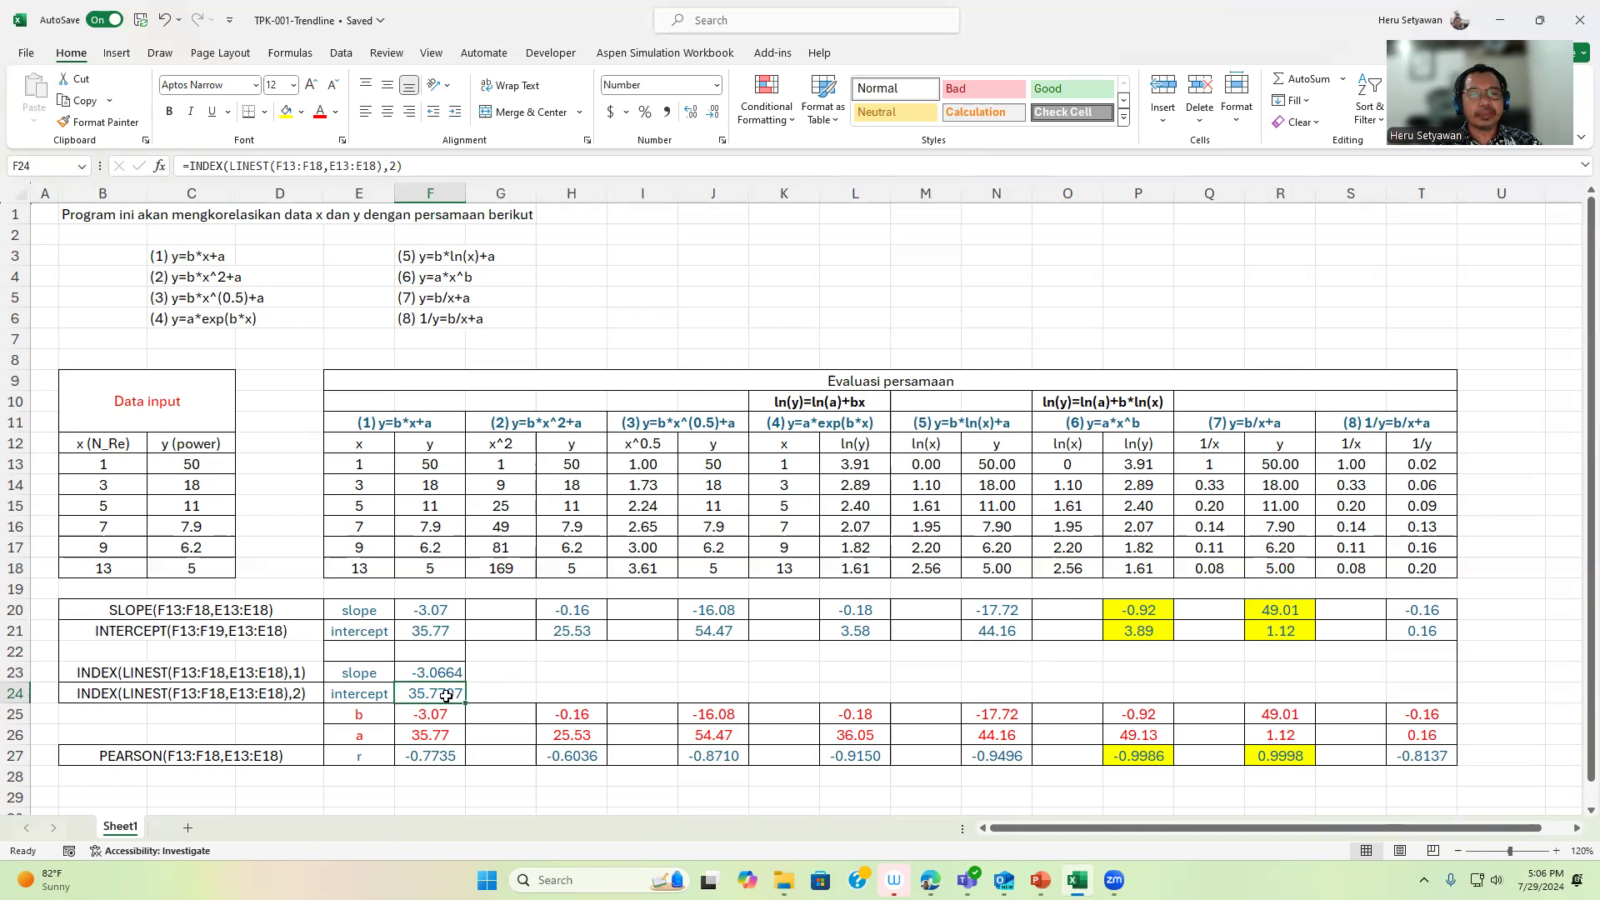
pyautogui.click(517, 652)
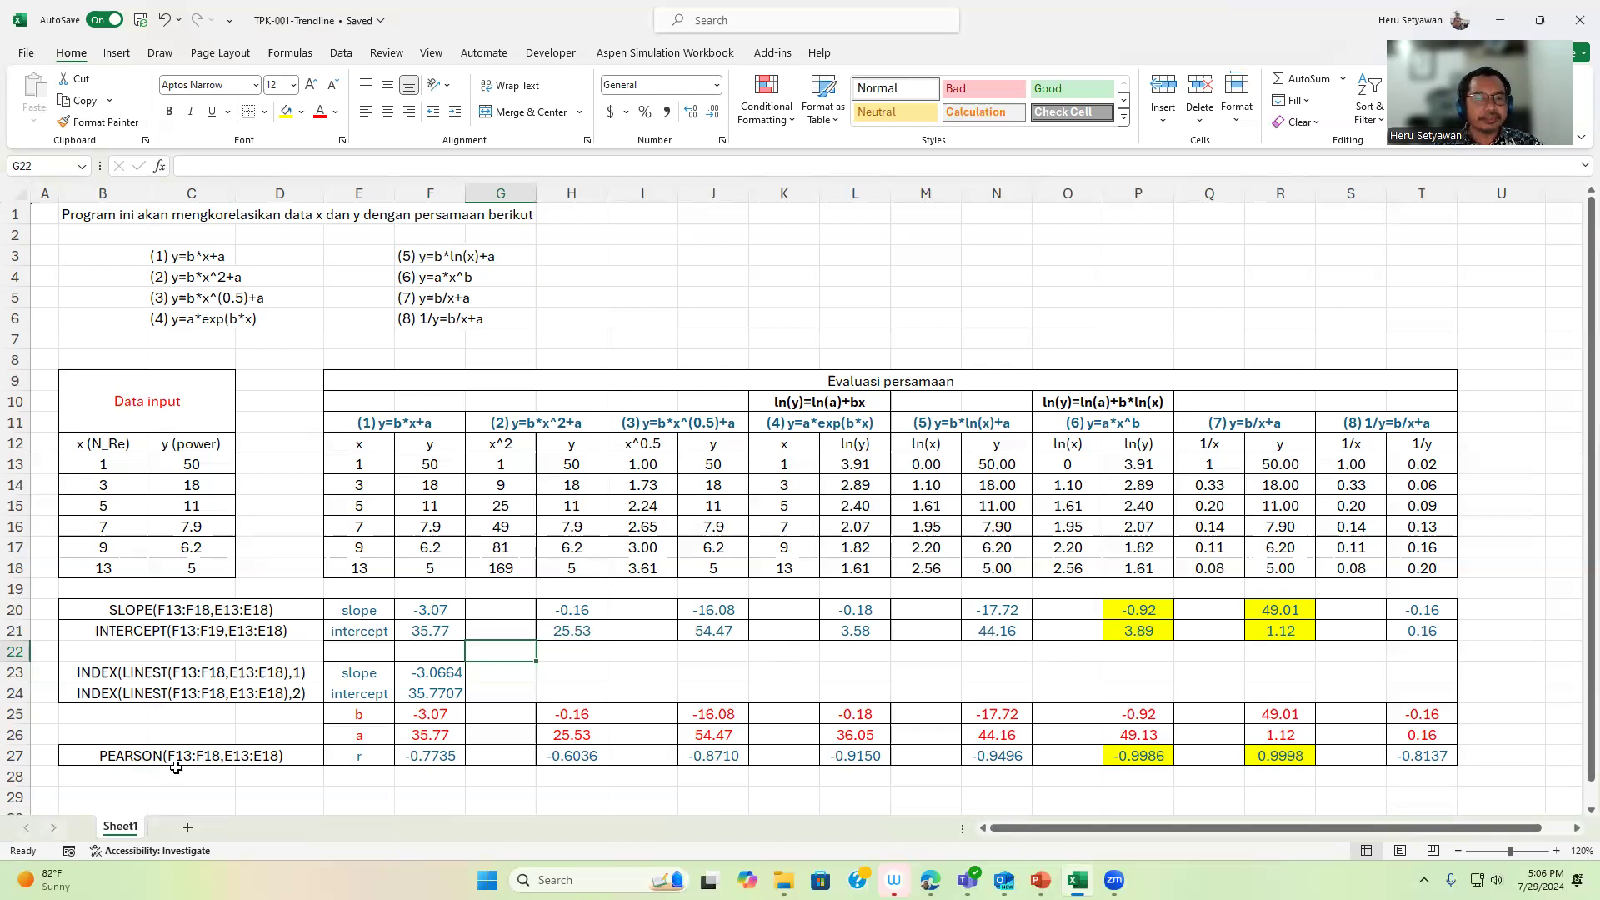
# Examine how the b and a rows 25 and 26 reference the slope and intercept for equations (1), (2) and (3)
pyautogui.click(372, 713)
pyautogui.click(369, 736)
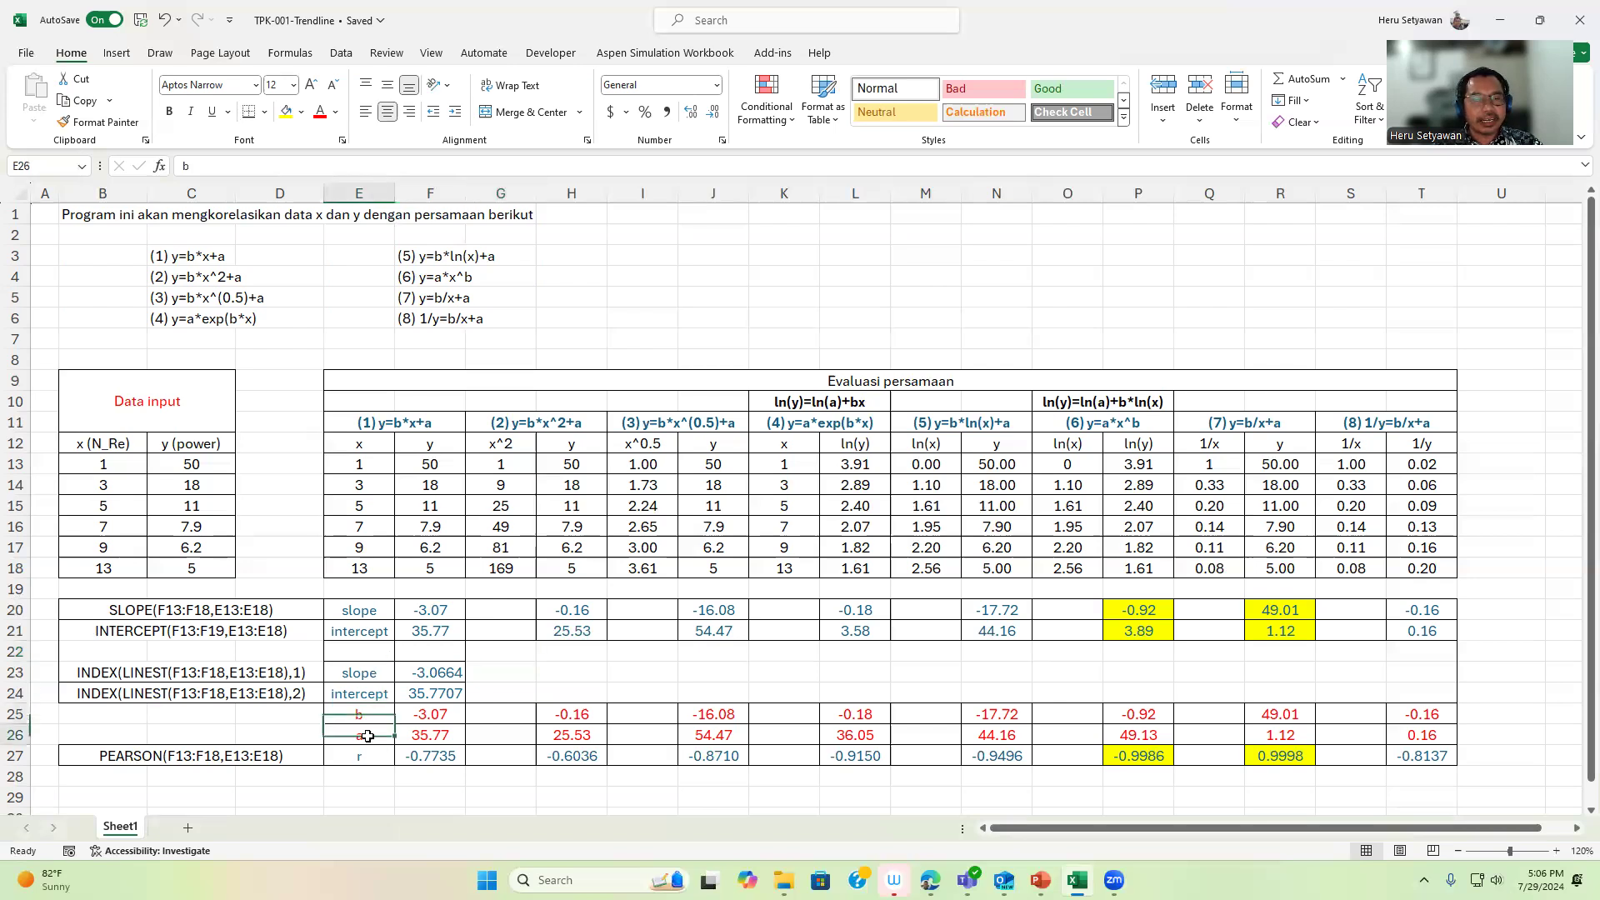
pyautogui.click(368, 717)
pyautogui.click(365, 734)
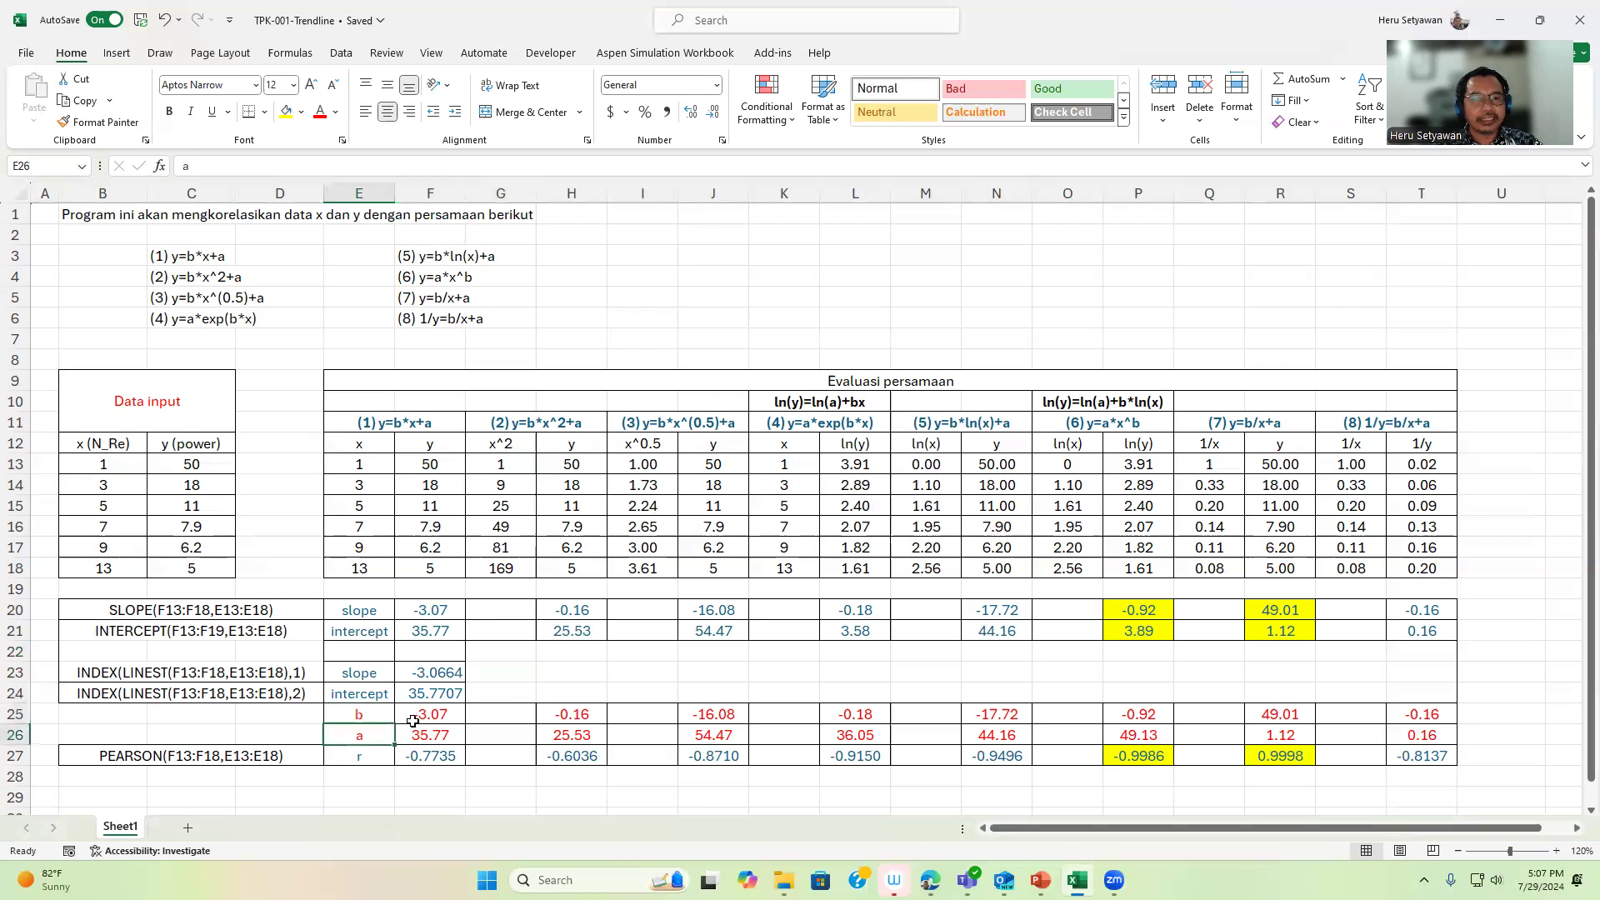
pyautogui.click(452, 713)
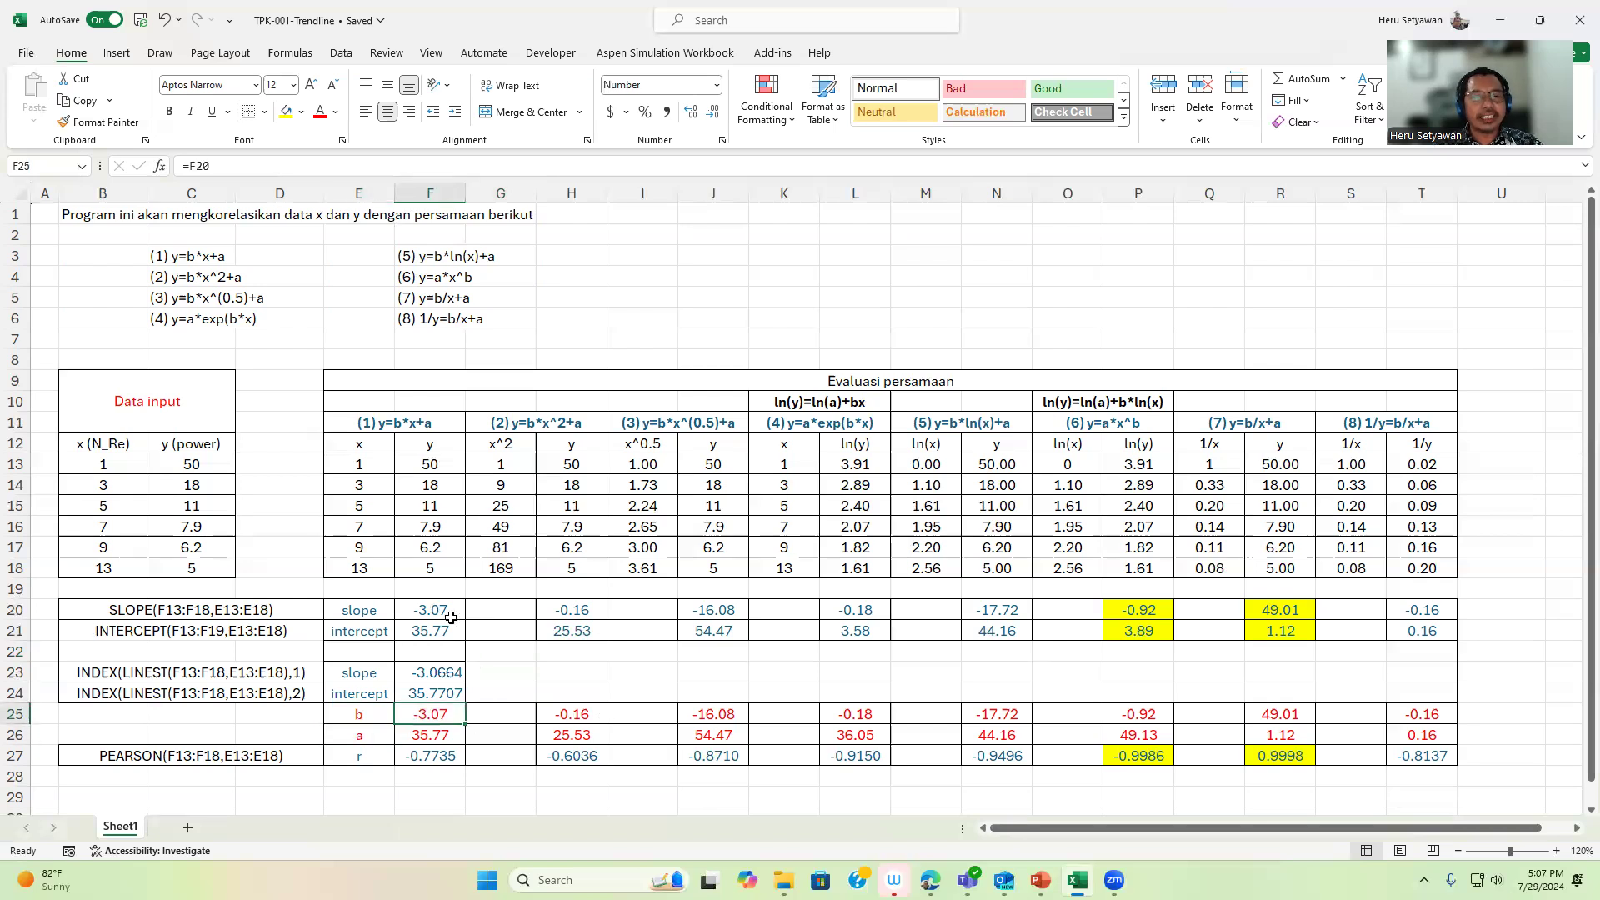
pyautogui.click(443, 737)
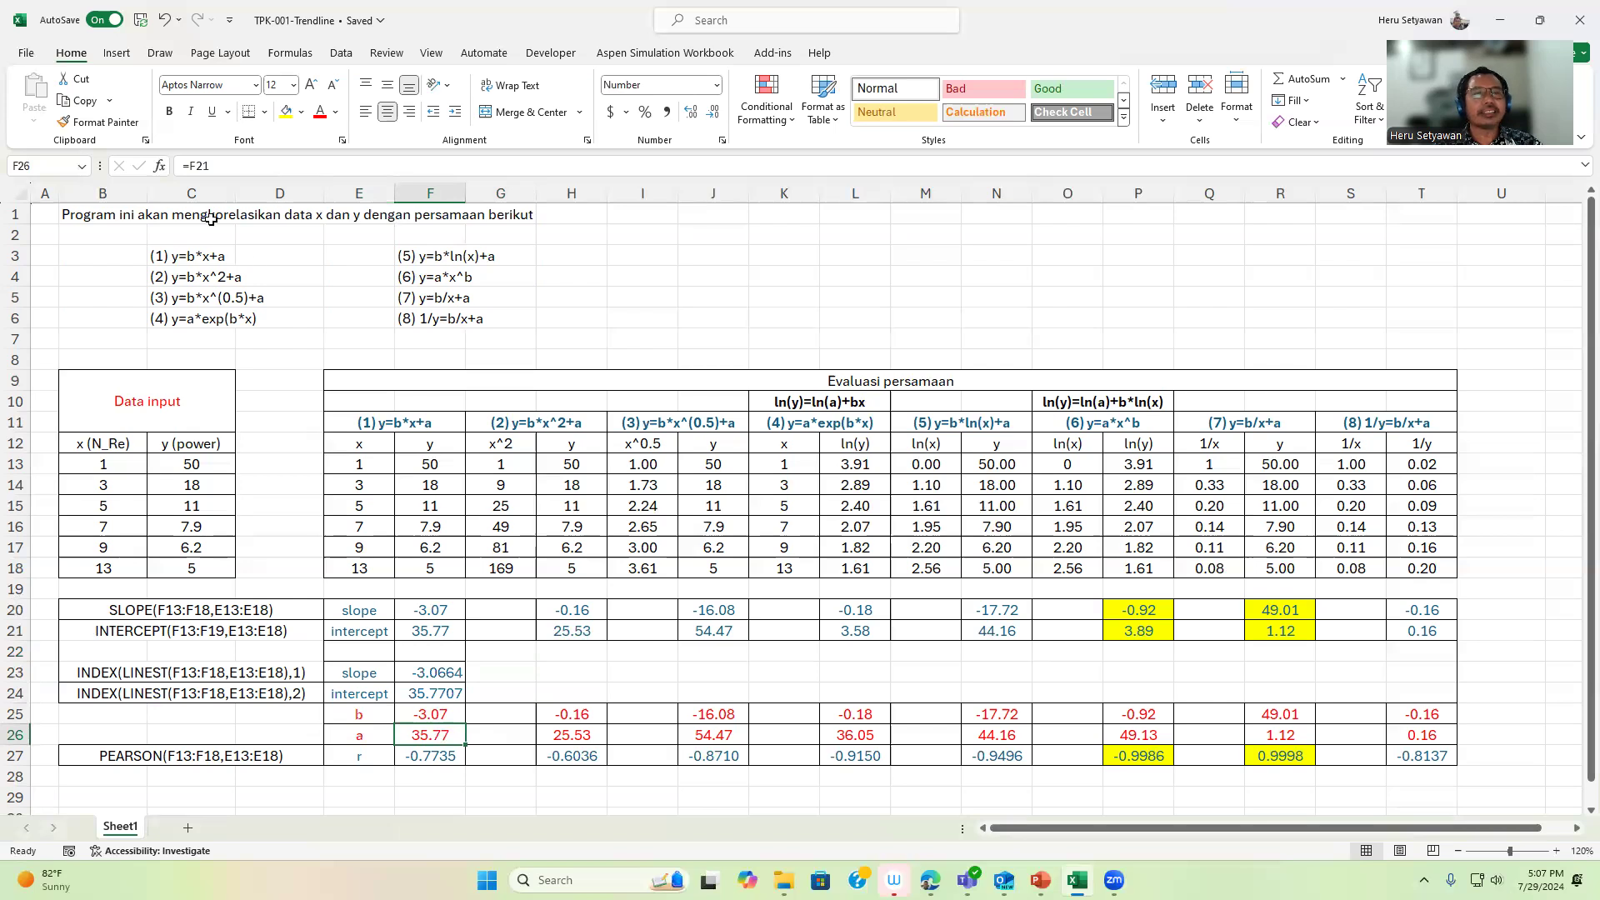
pyautogui.click(593, 719)
pyautogui.click(592, 730)
pyautogui.click(601, 715)
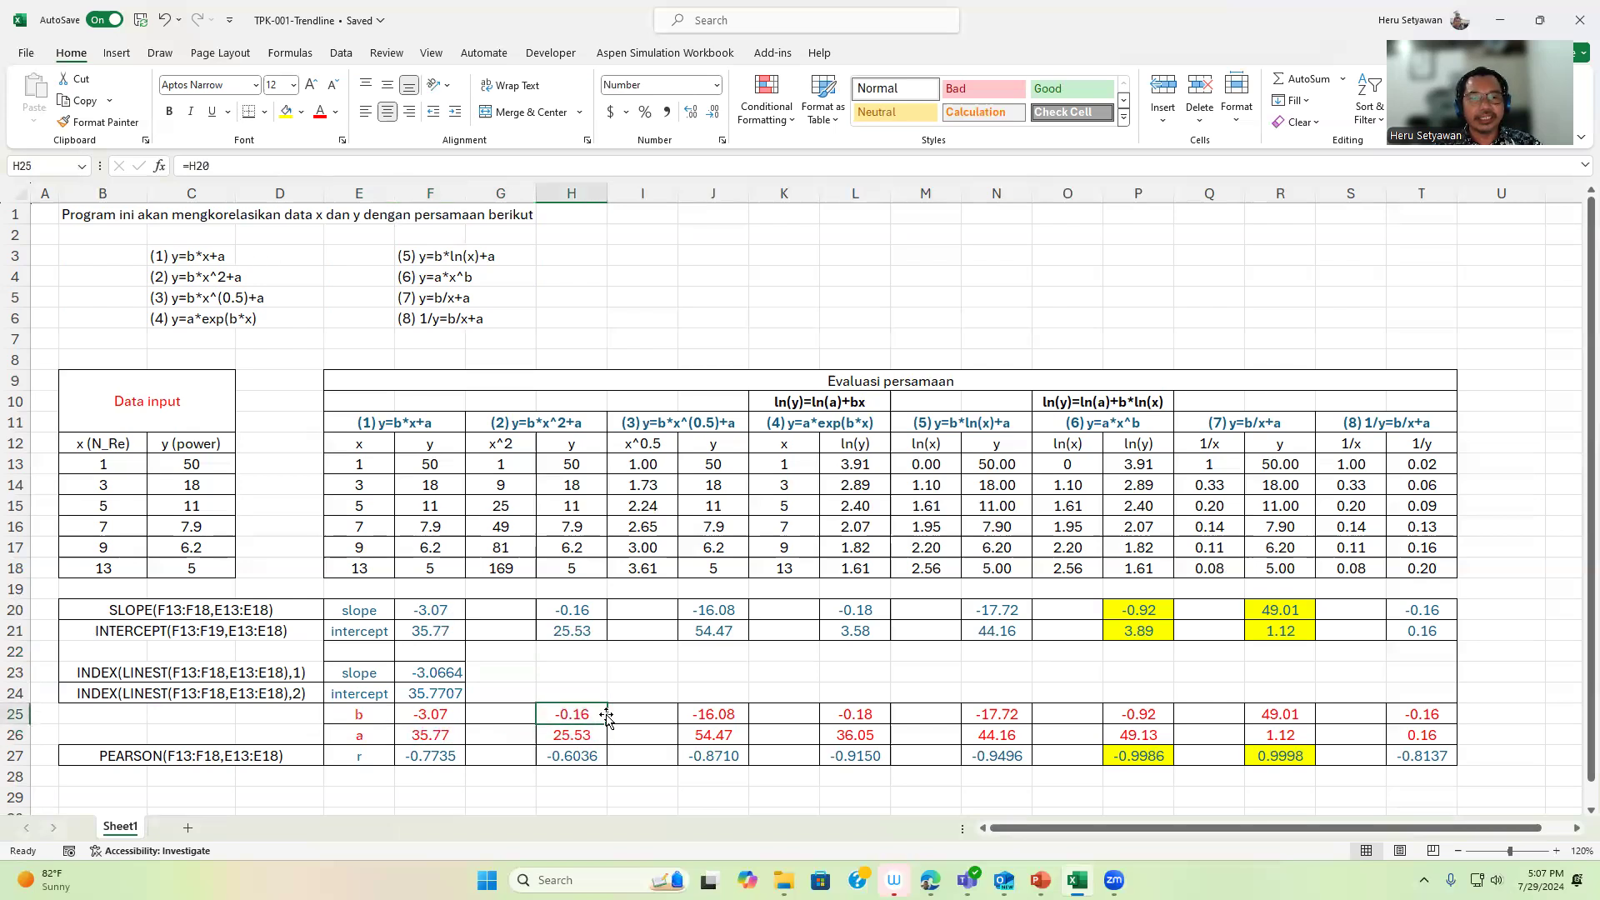
pyautogui.click(731, 730)
pyautogui.click(729, 714)
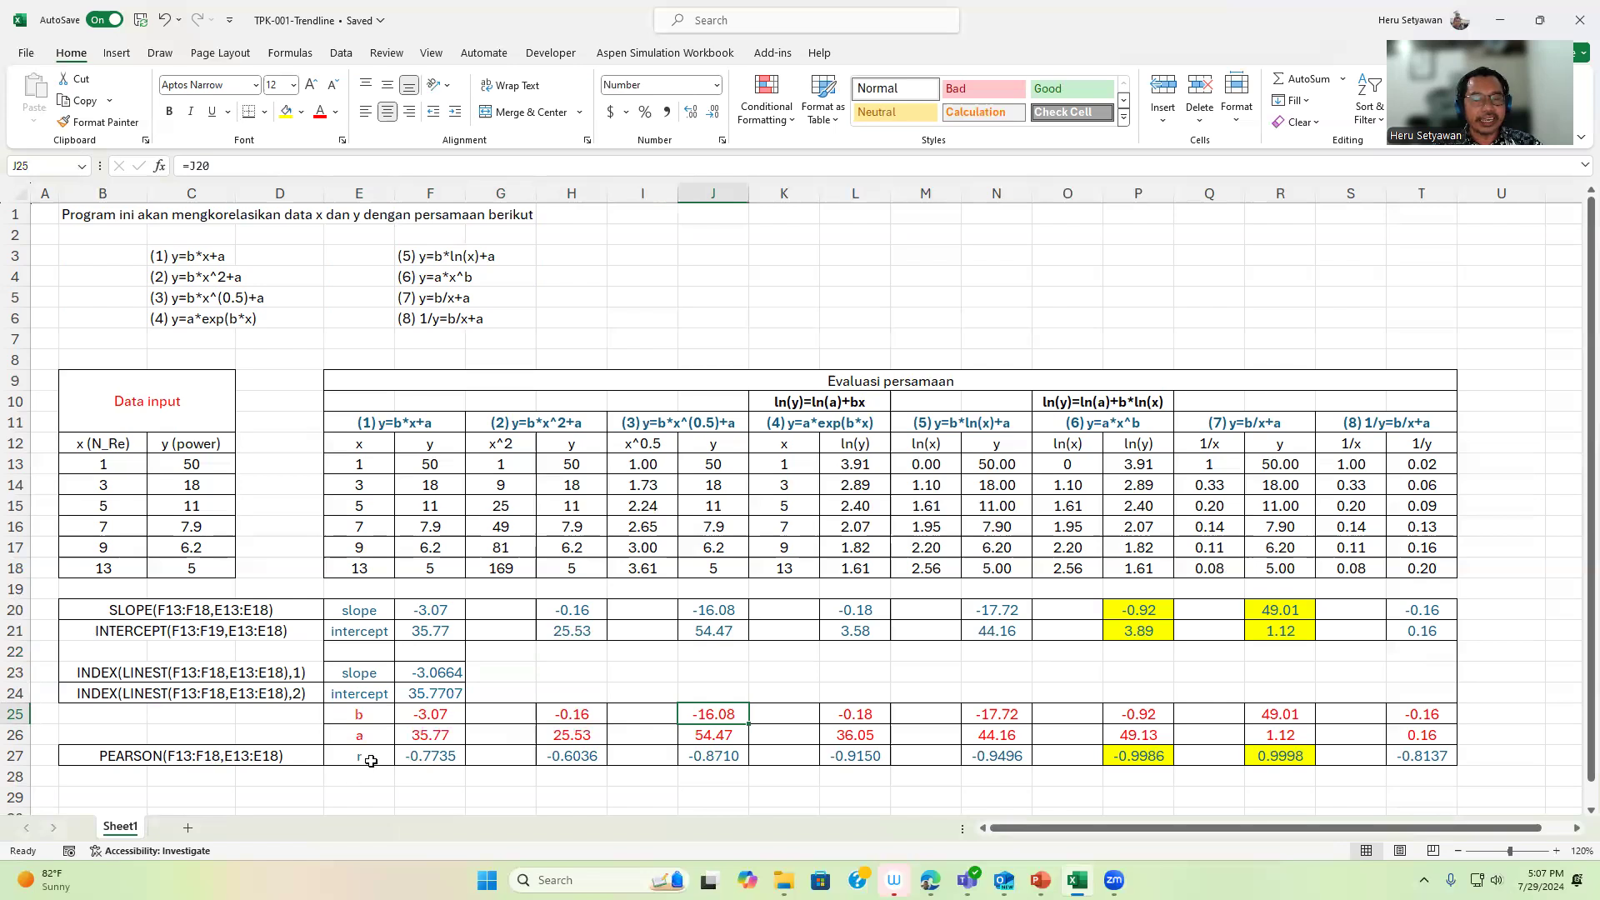
# Examine the PEARSON formulas for r in row 27 across equations (1) to (8), rechecking those of equations (6) and (7)
pyautogui.click(432, 760)
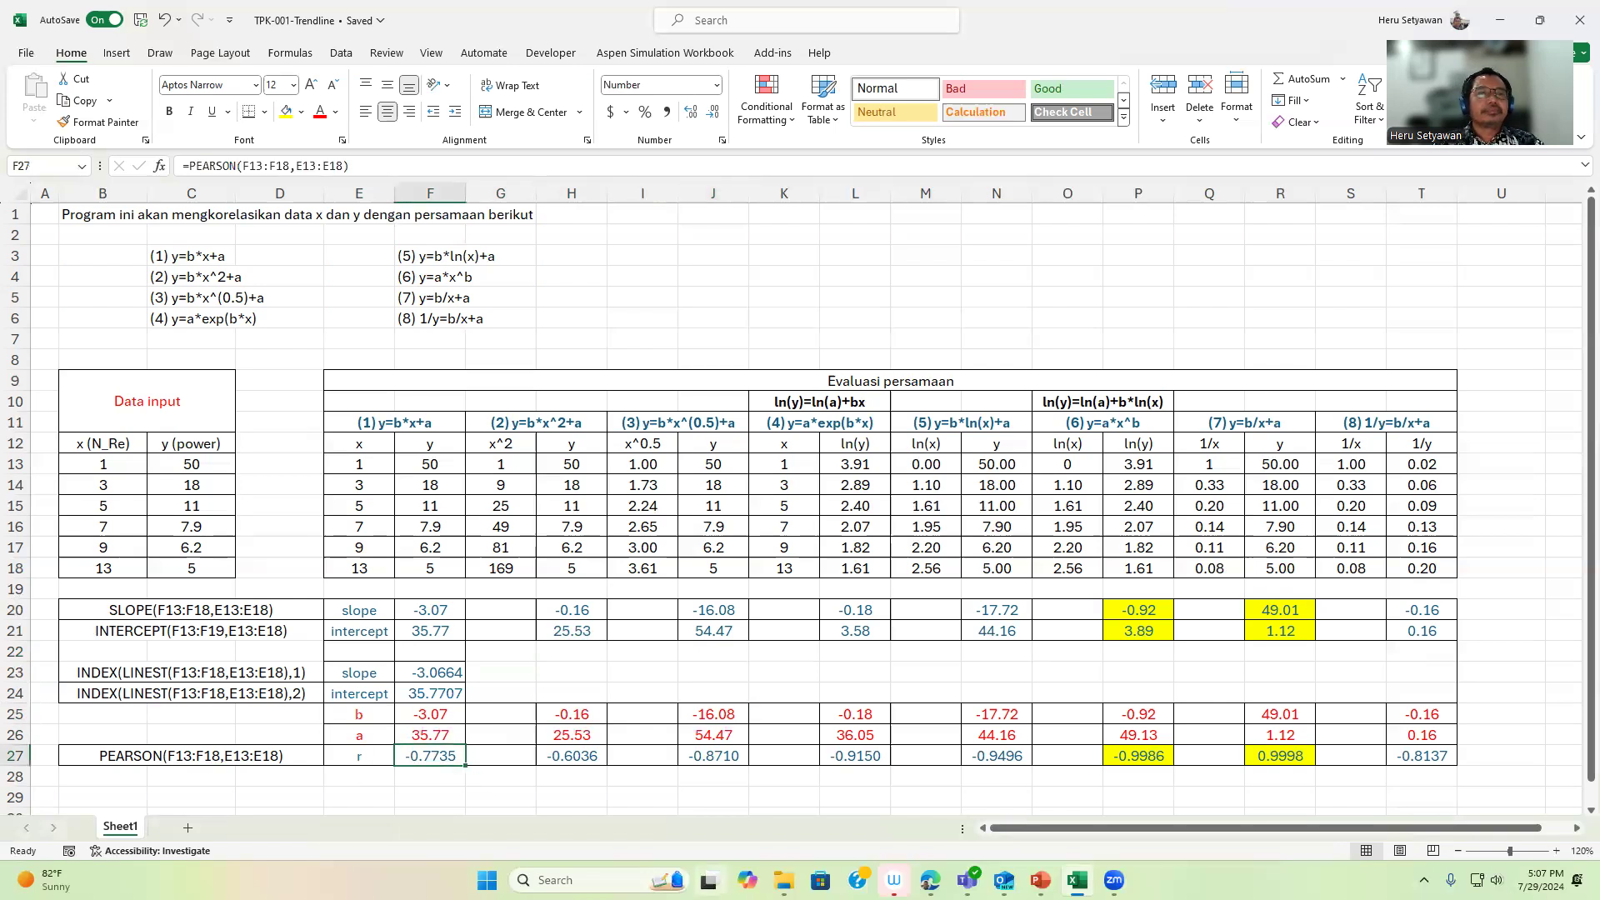
pyautogui.moveTo(708, 880)
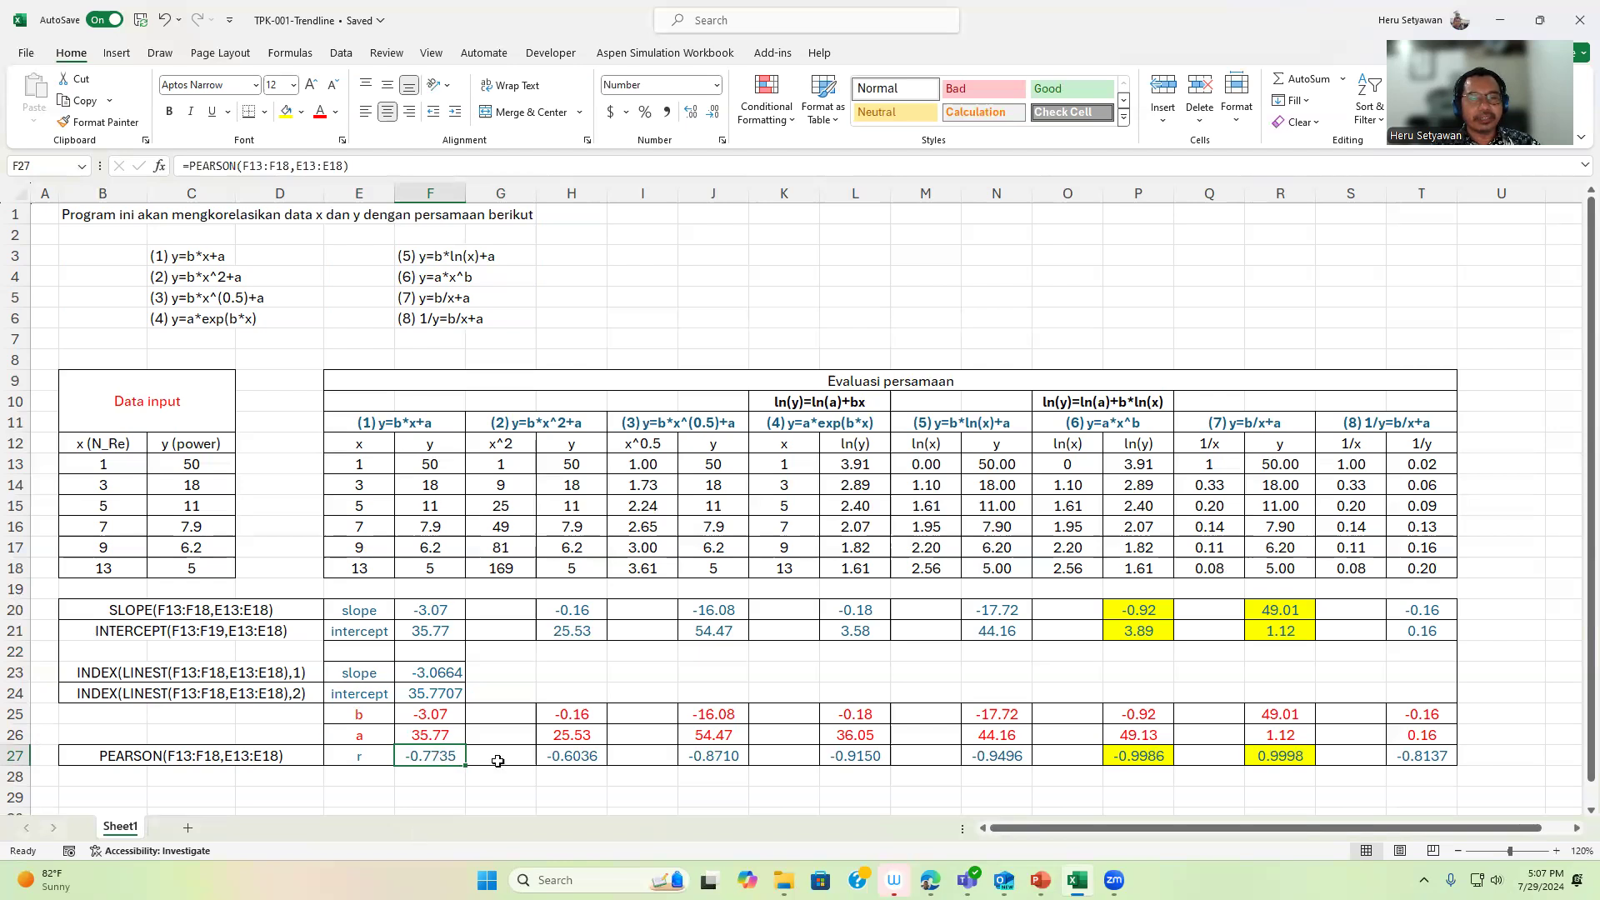
pyautogui.click(571, 757)
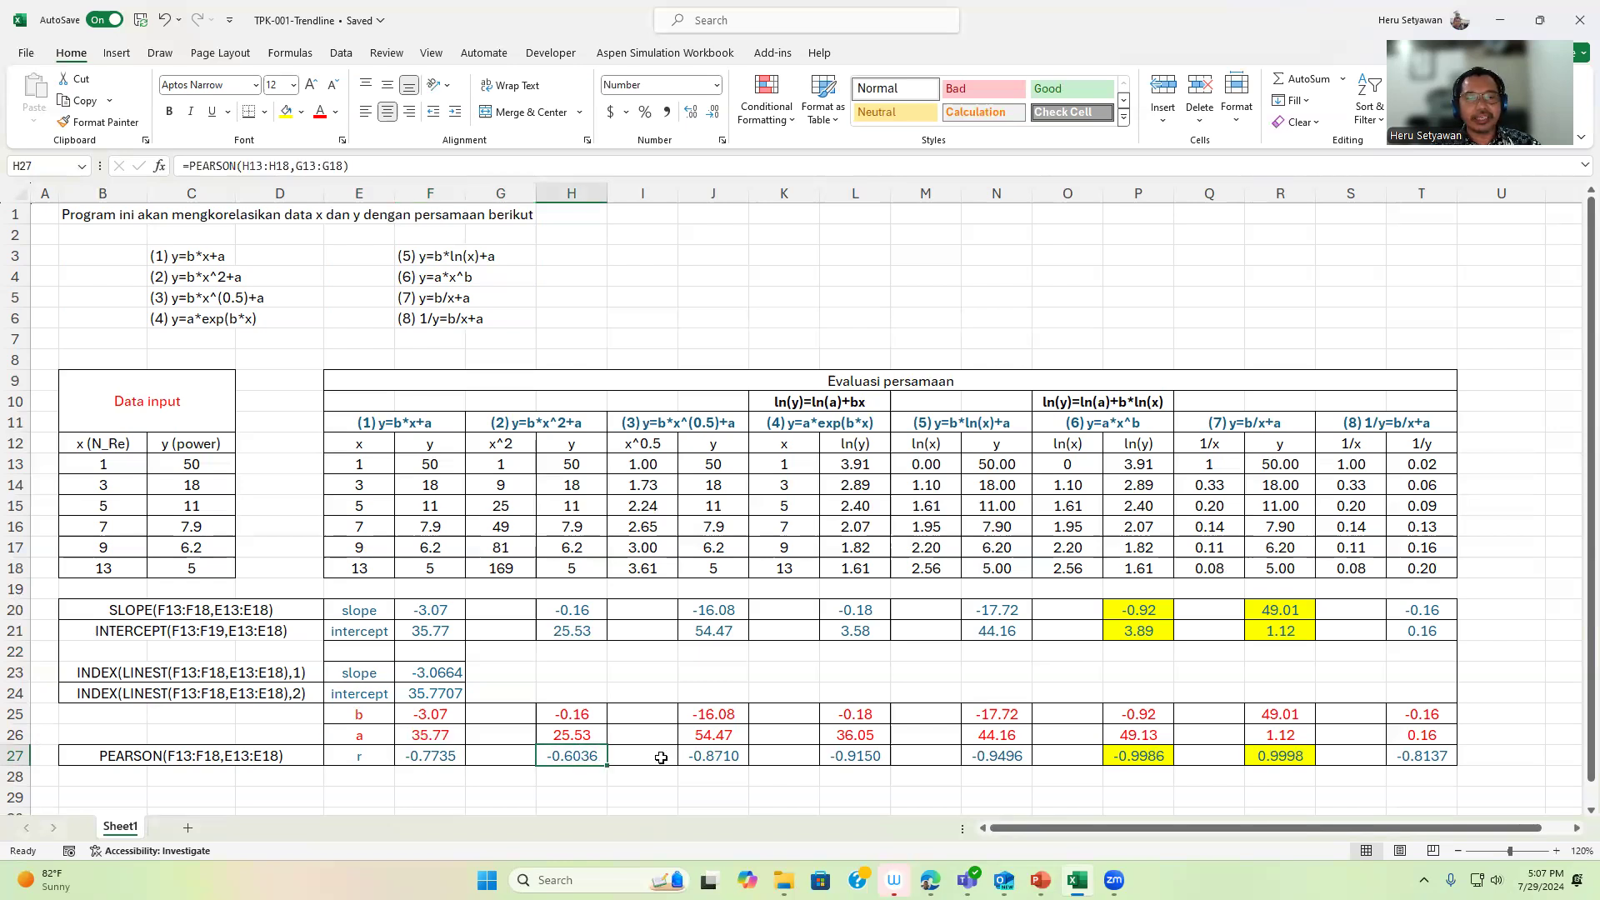
pyautogui.click(730, 756)
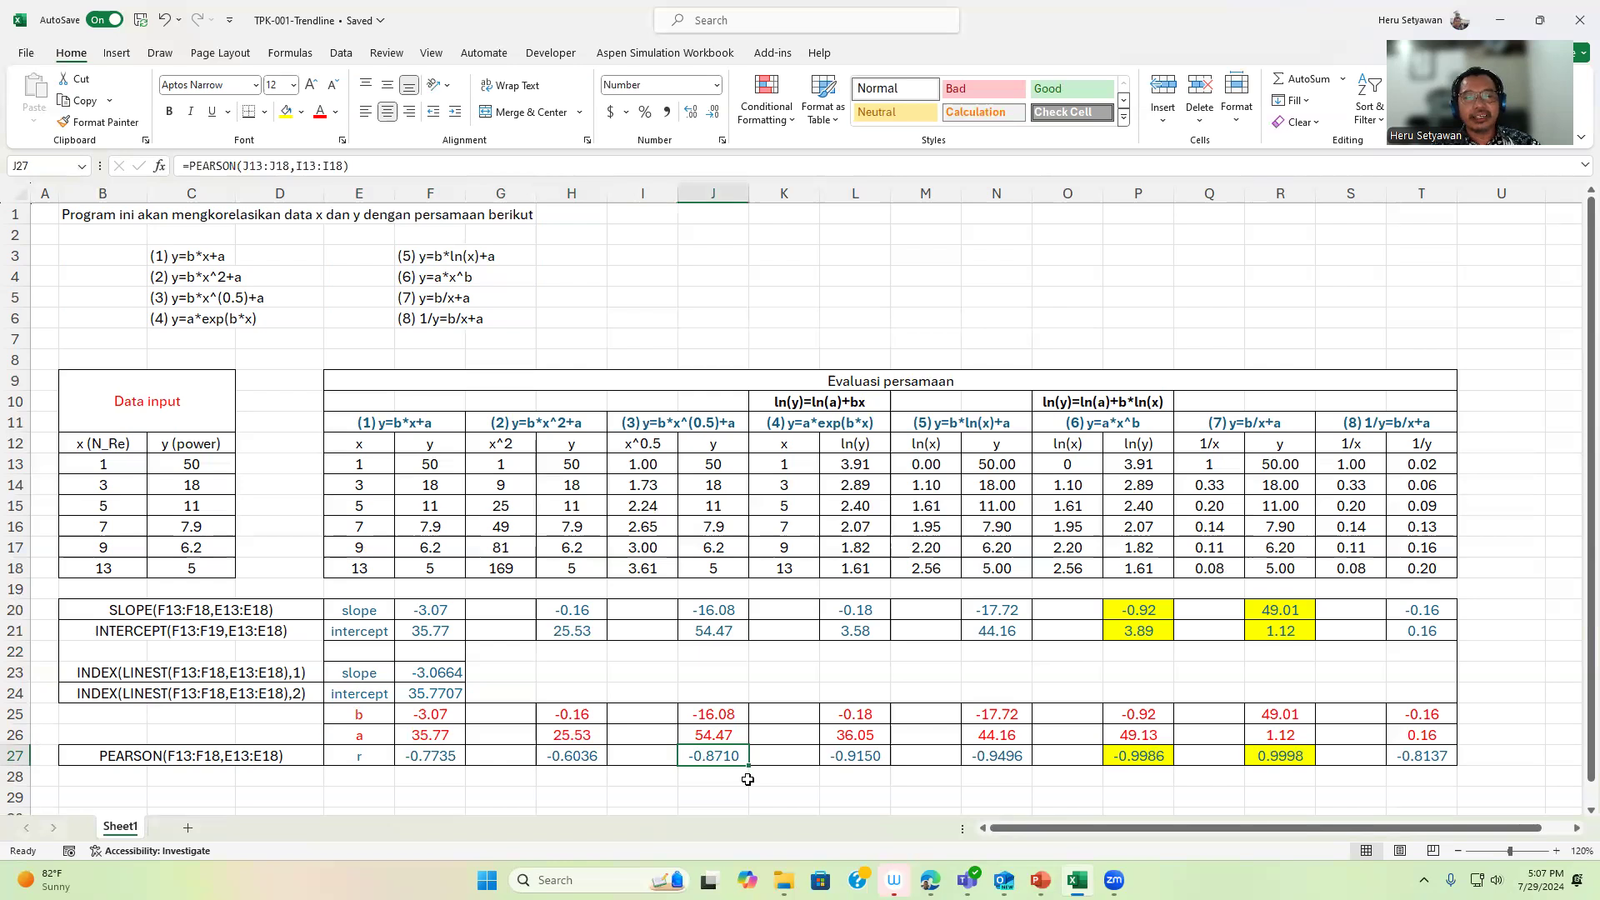
pyautogui.click(853, 756)
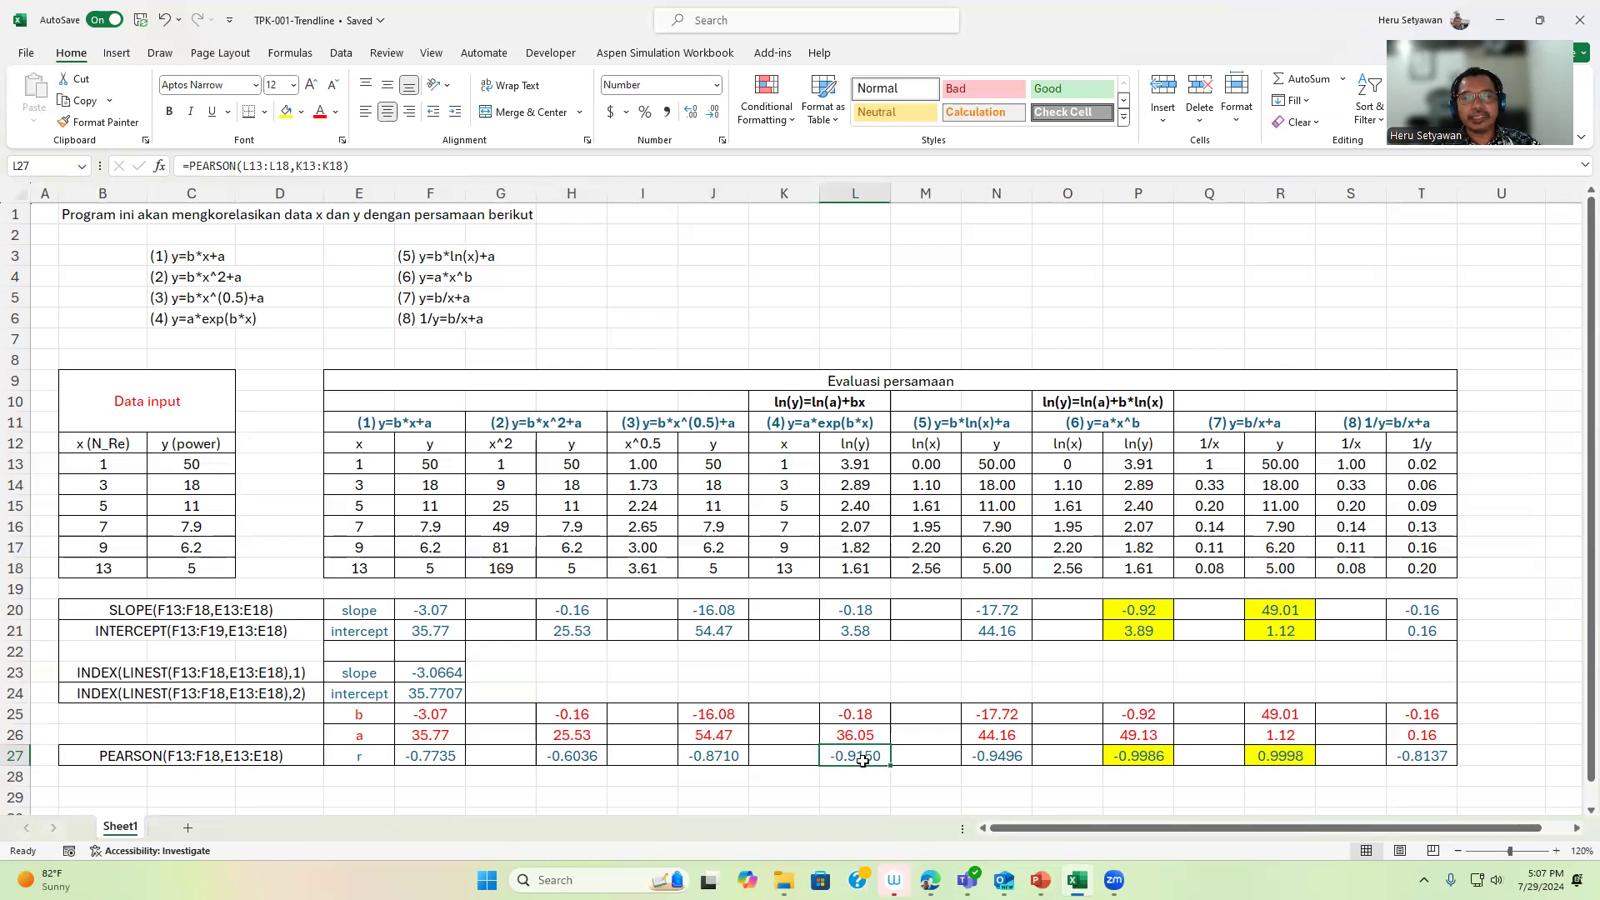
pyautogui.click(1010, 756)
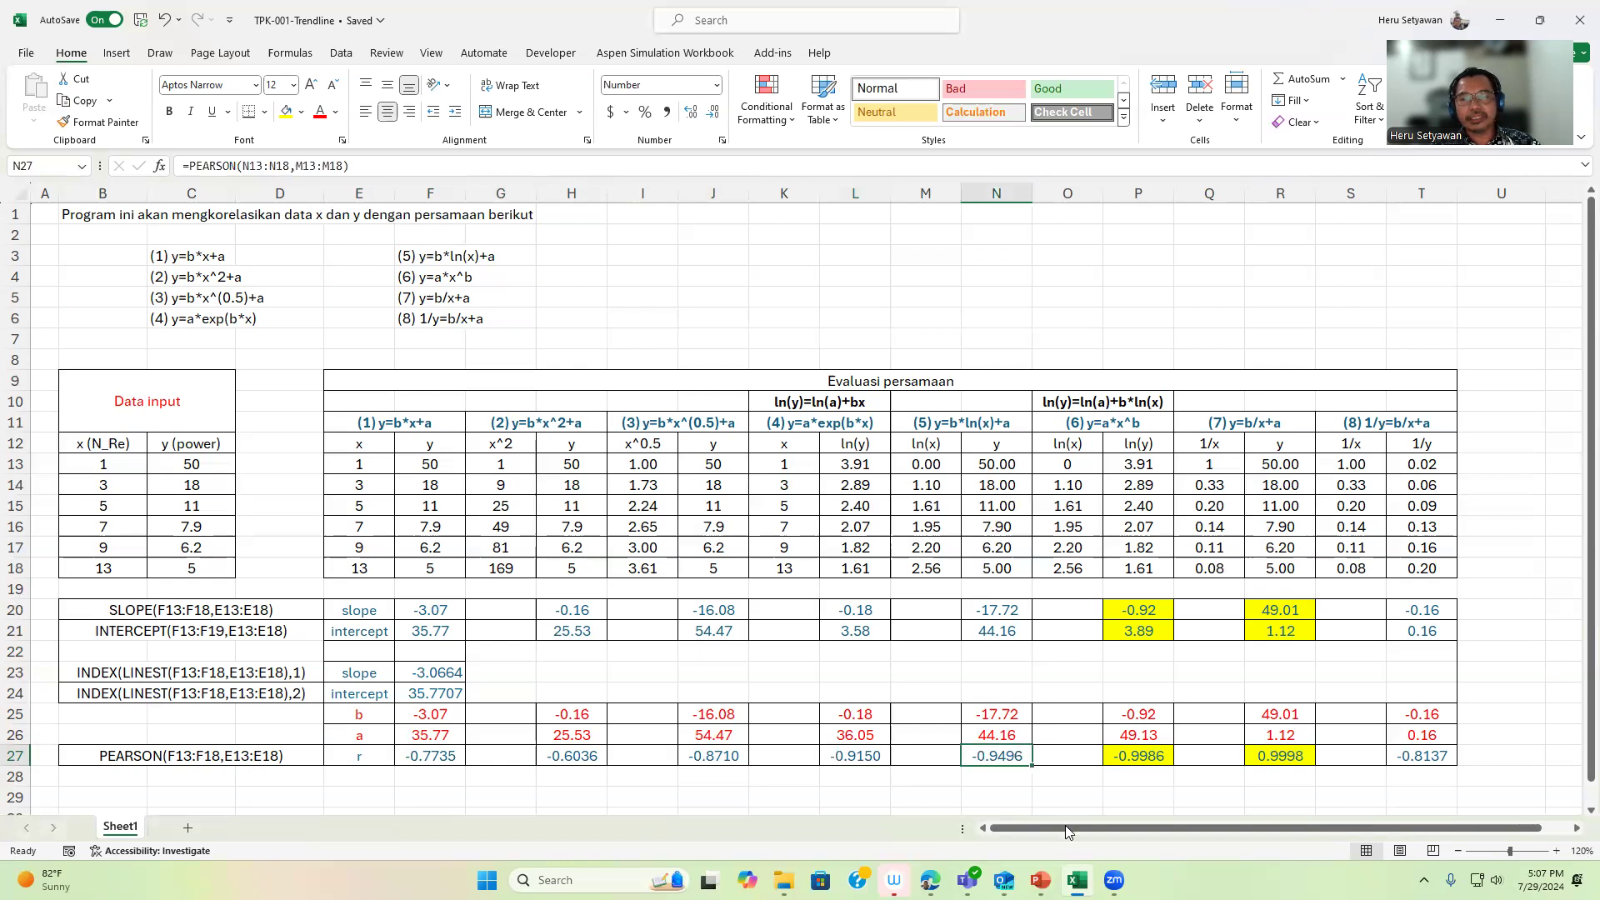
pyautogui.click(1158, 761)
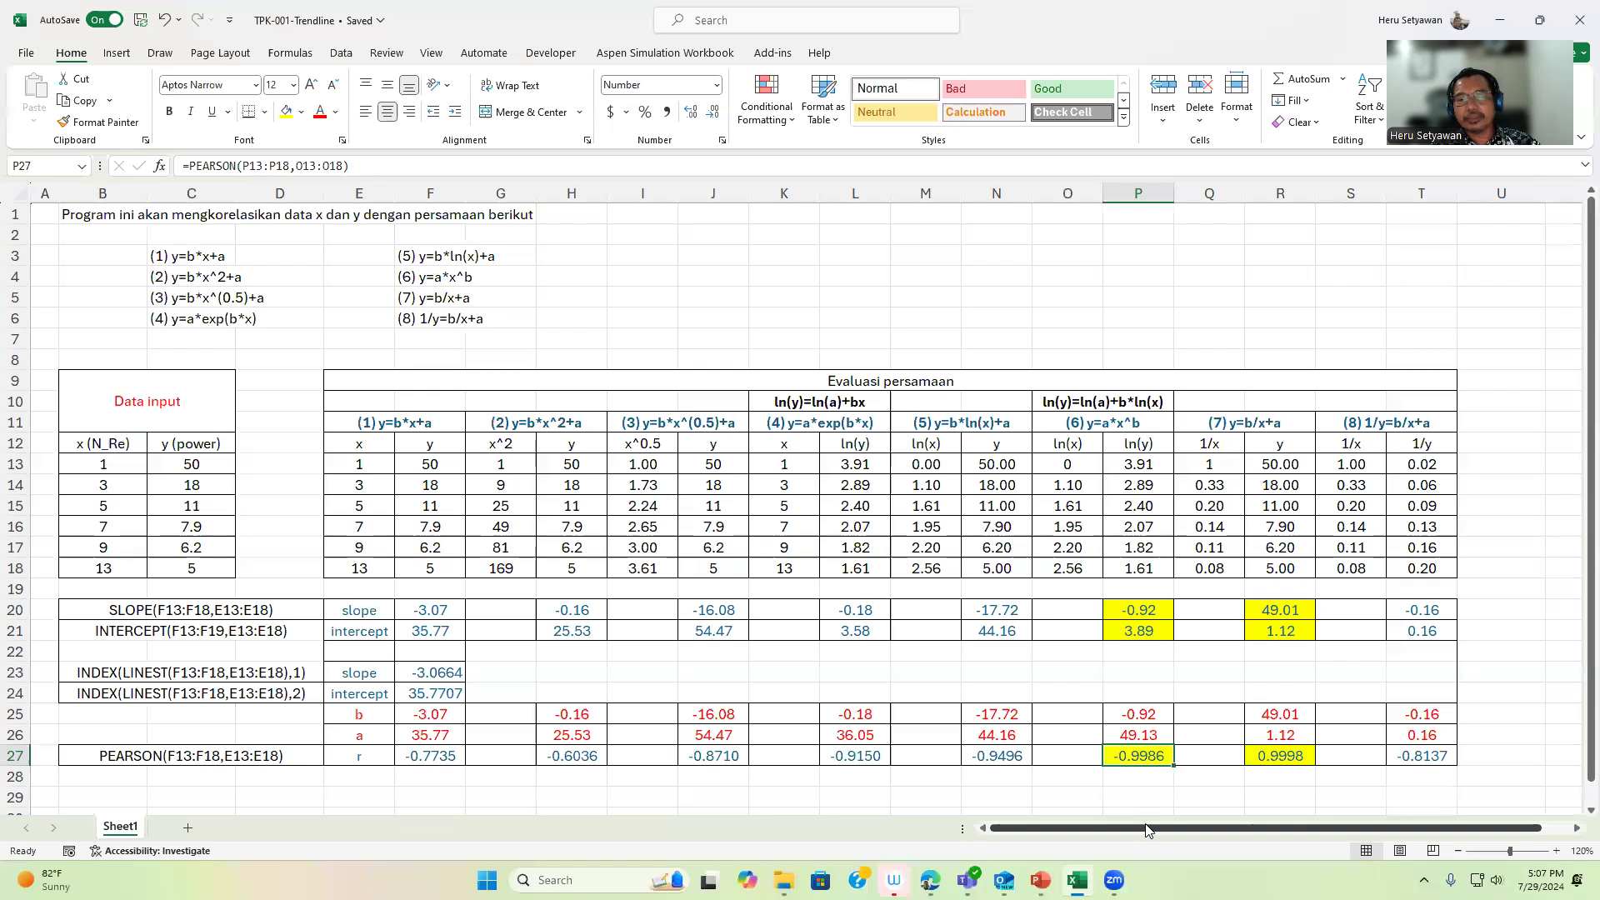
pyautogui.click(1300, 758)
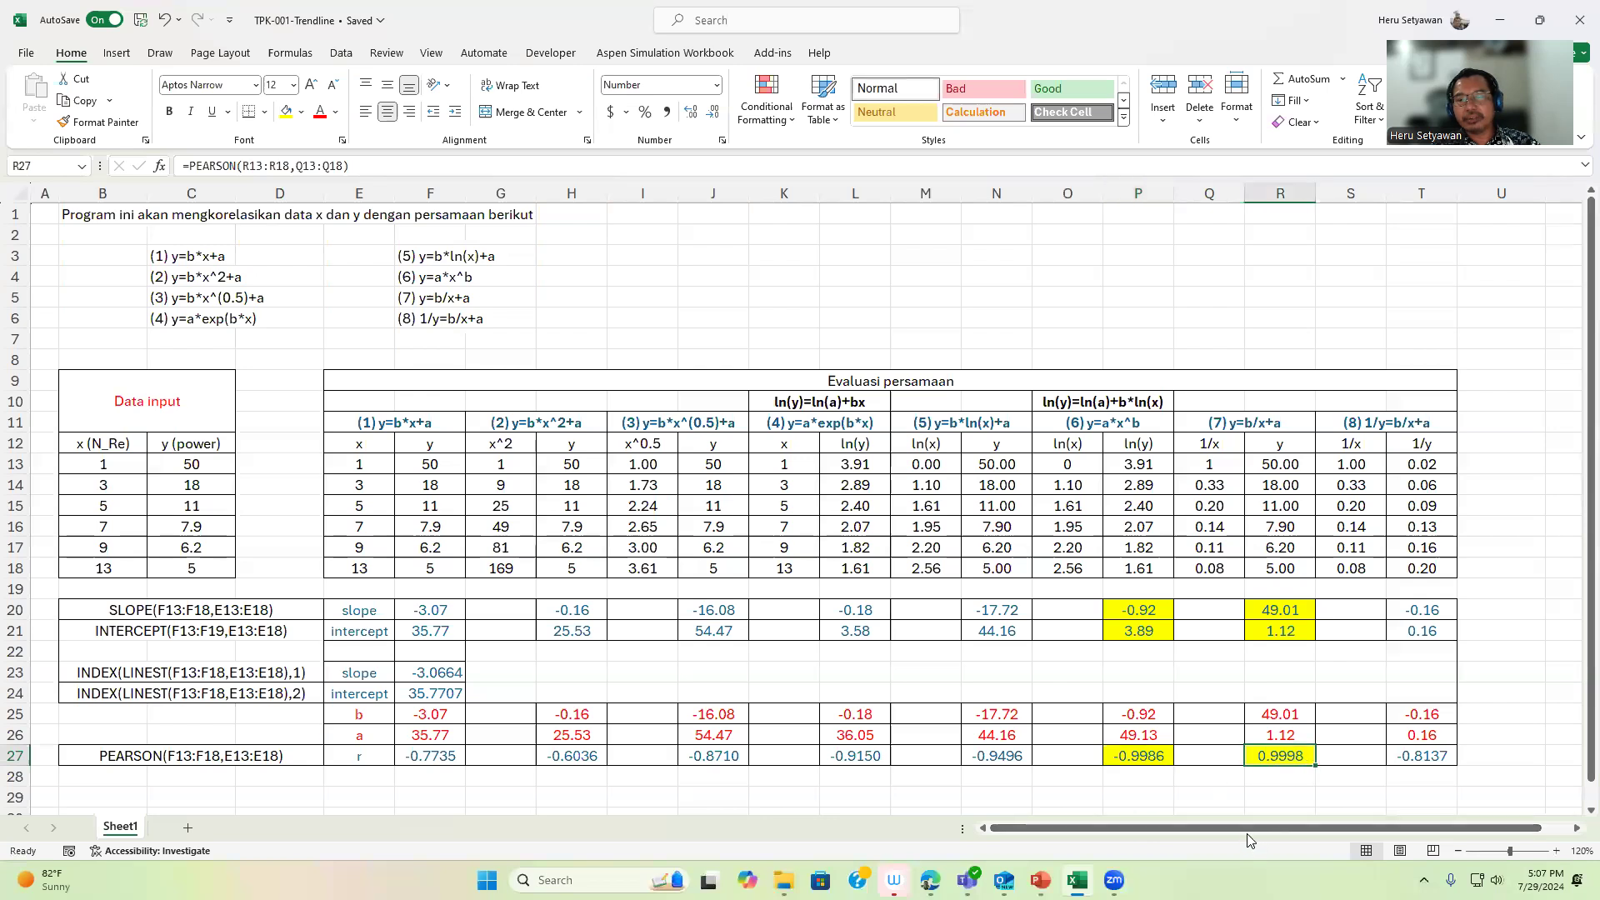
pyautogui.click(1439, 761)
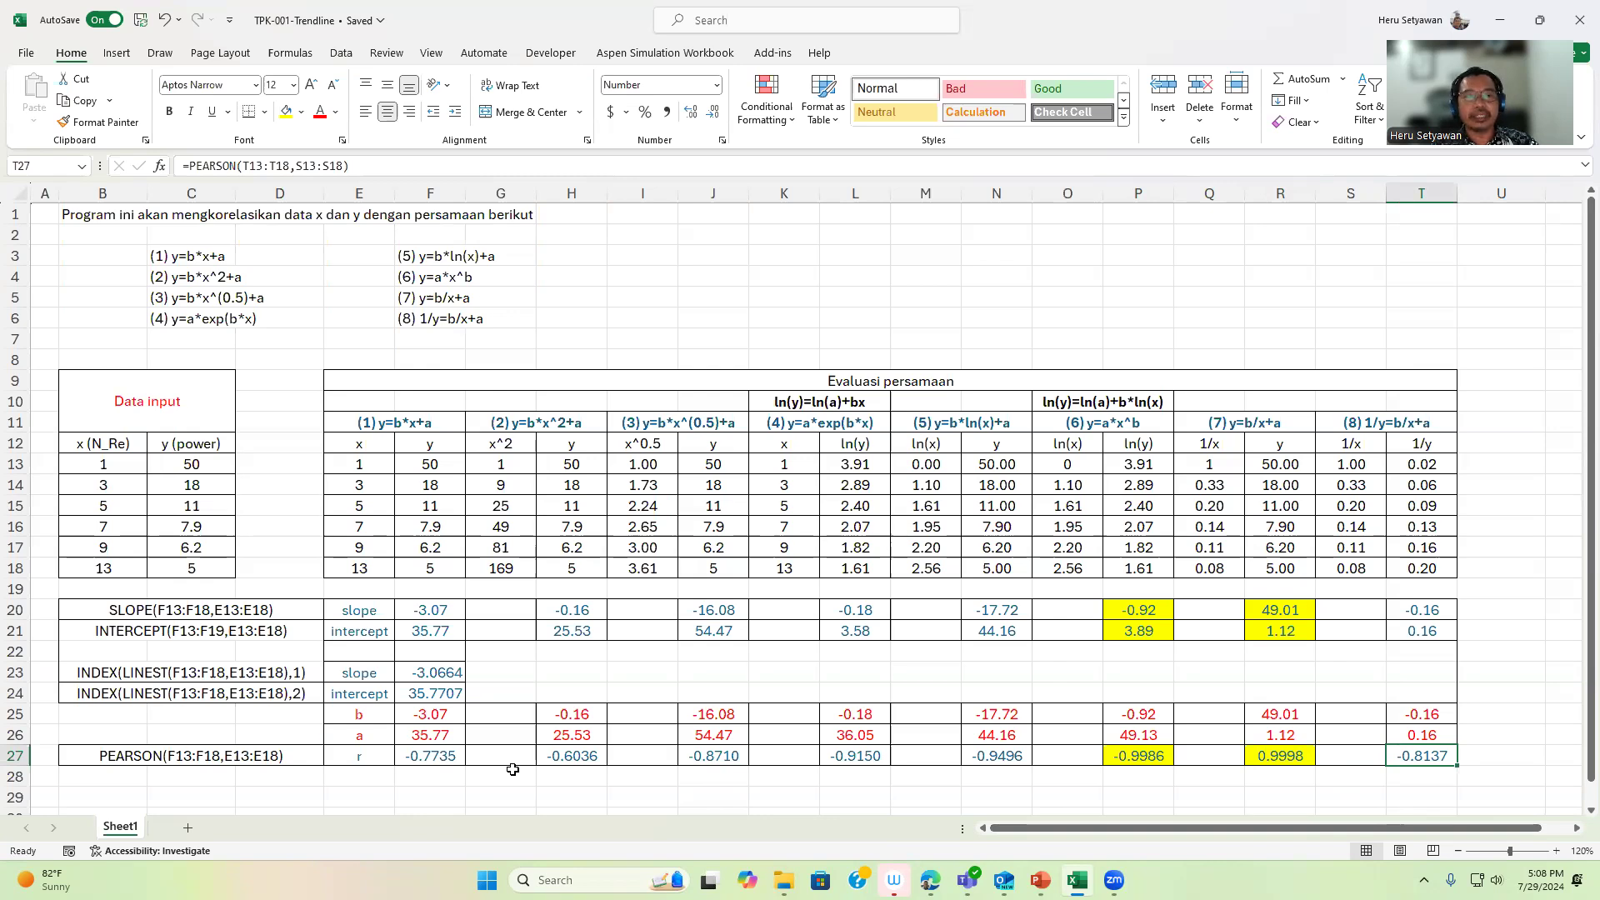
pyautogui.click(1152, 760)
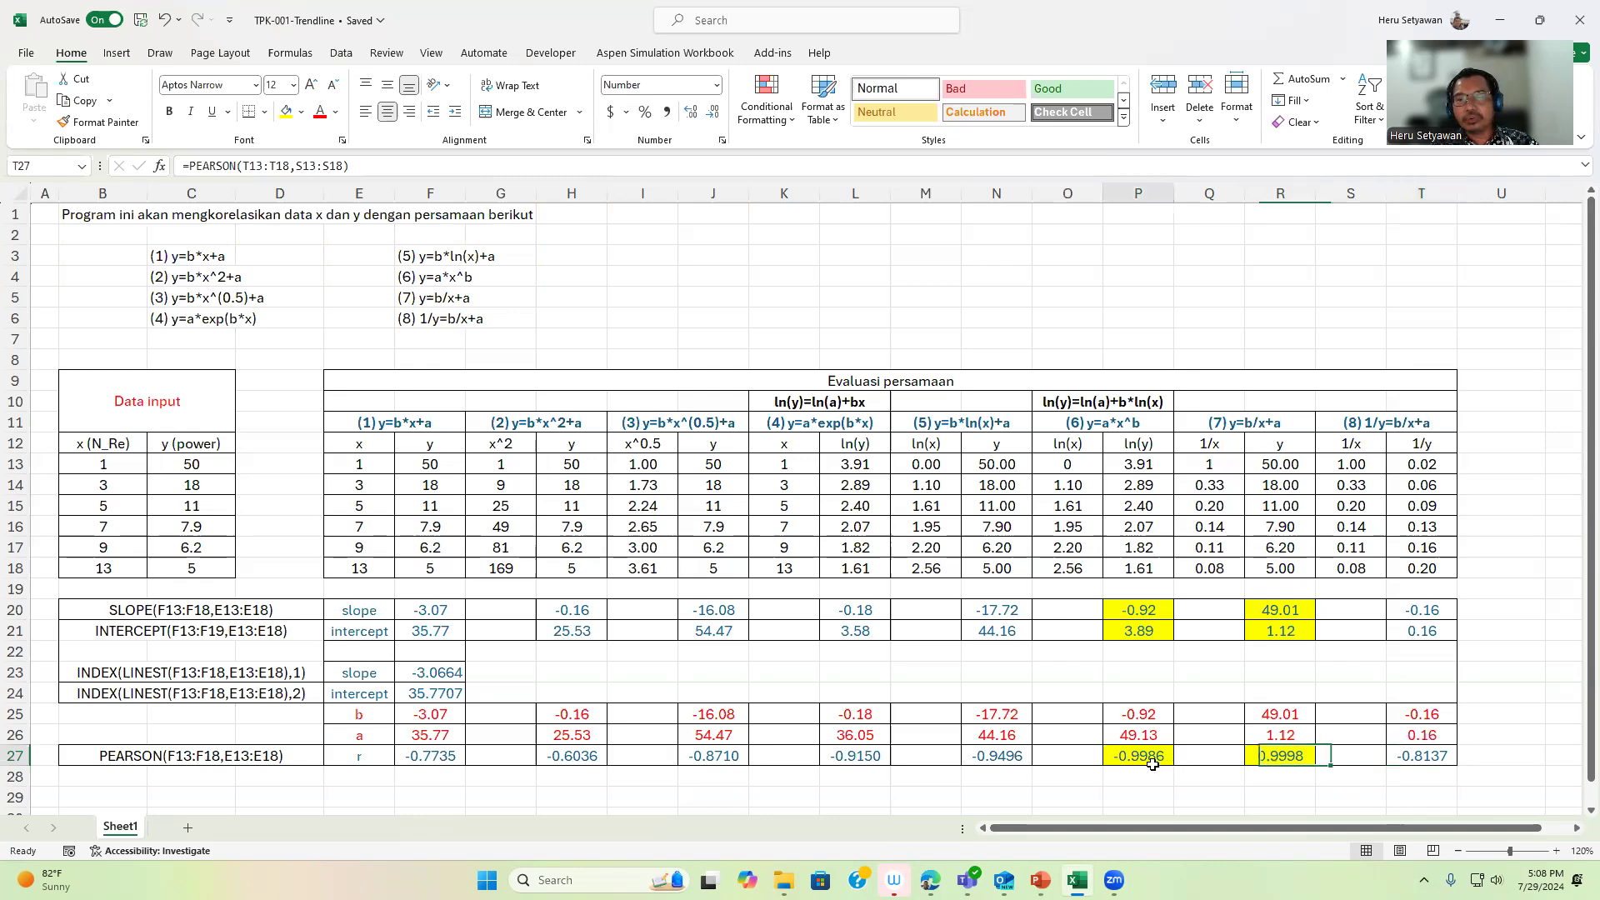
pyautogui.click(1304, 760)
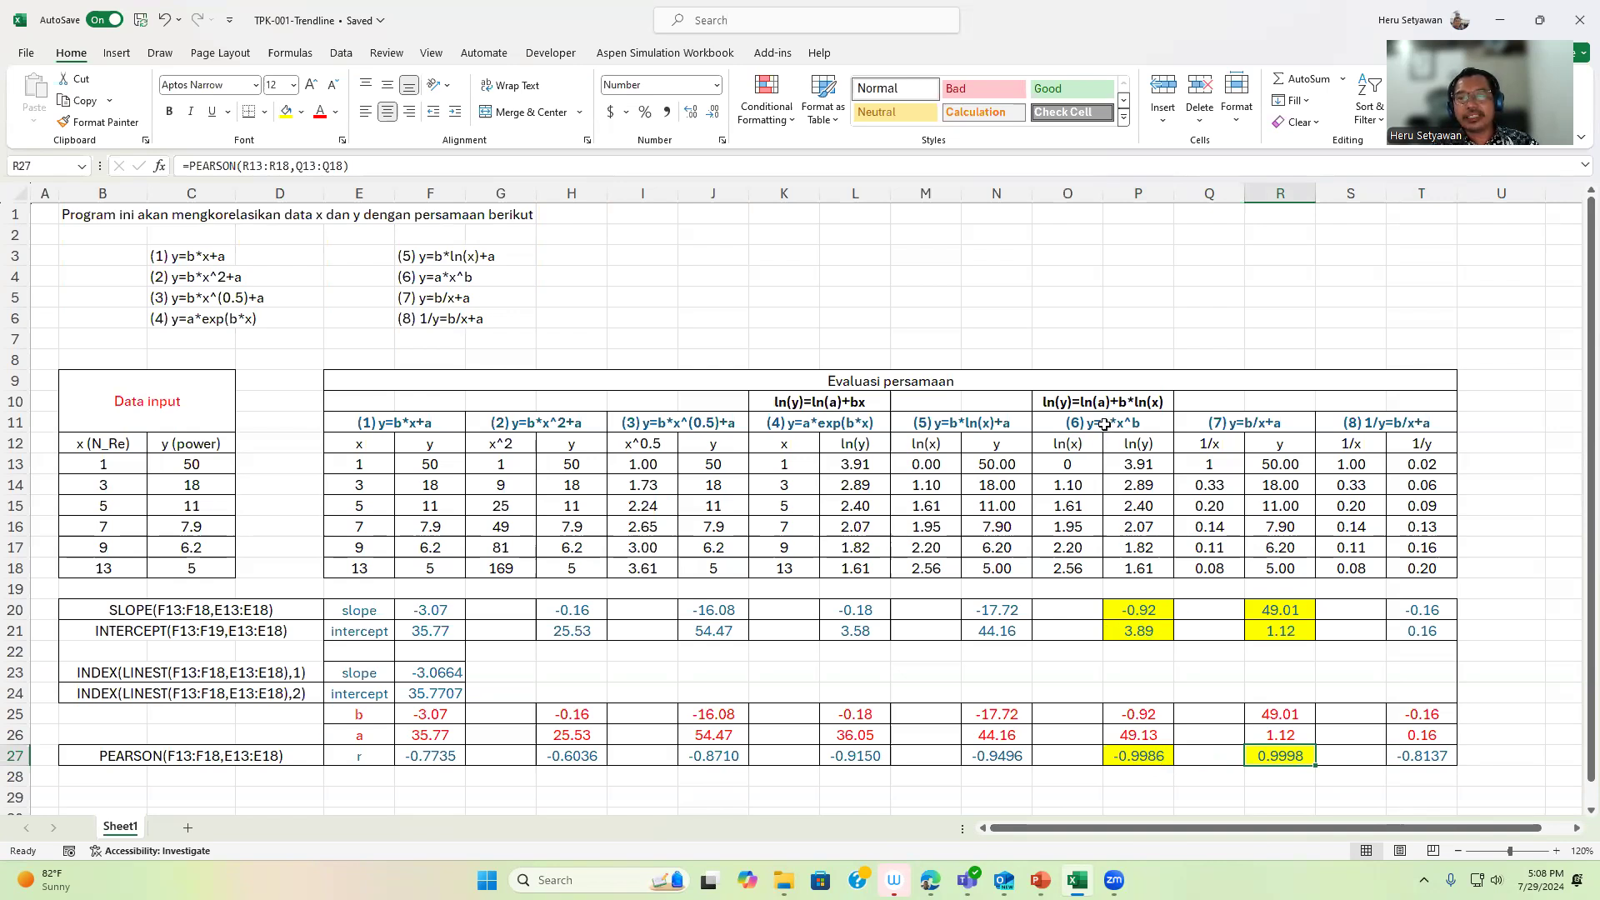
# Start a comparison table below the results by entering the headers x in B31 and y_data in C31
pyautogui.scroll(-3, 1158, 487)
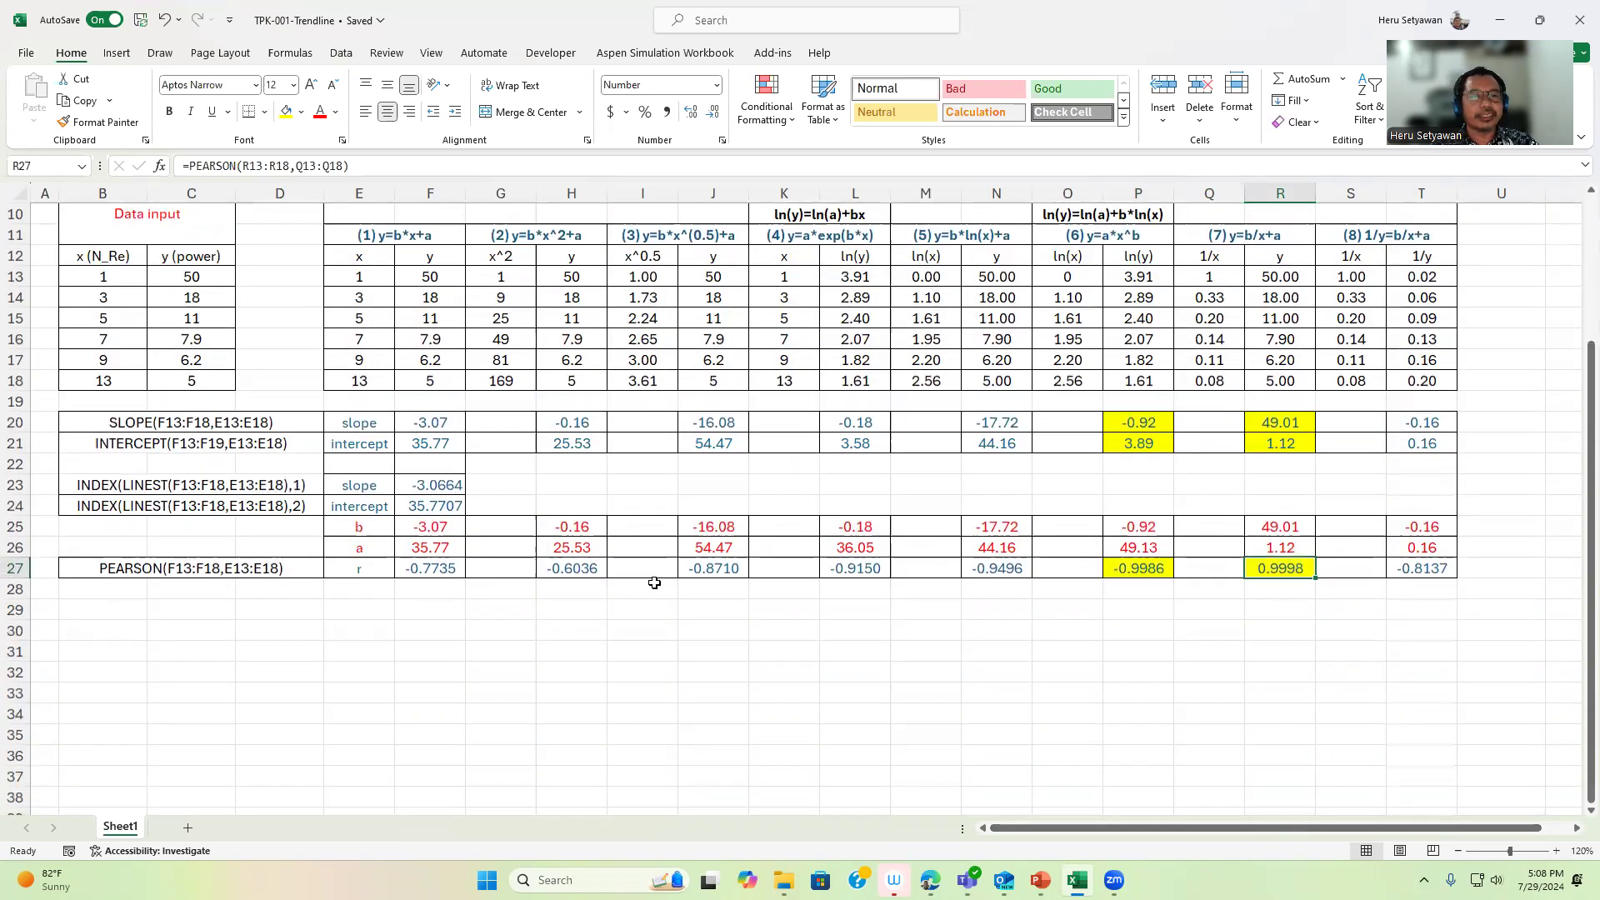
pyautogui.scroll(2, 654, 583)
pyautogui.scroll(-1, 111, 716)
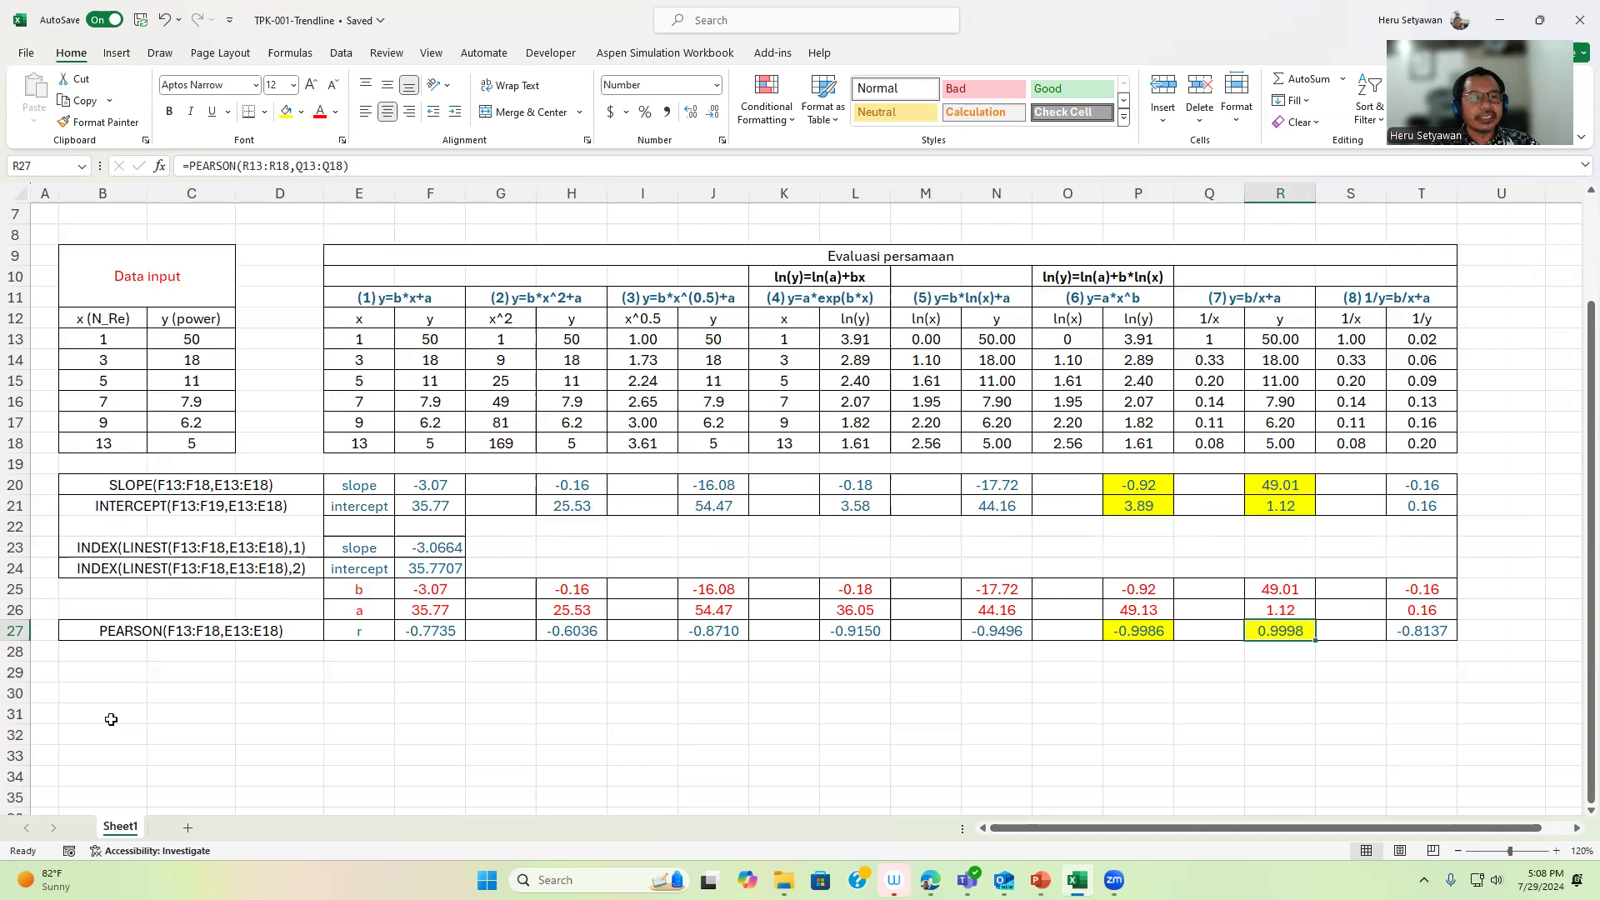
pyautogui.click(111, 719)
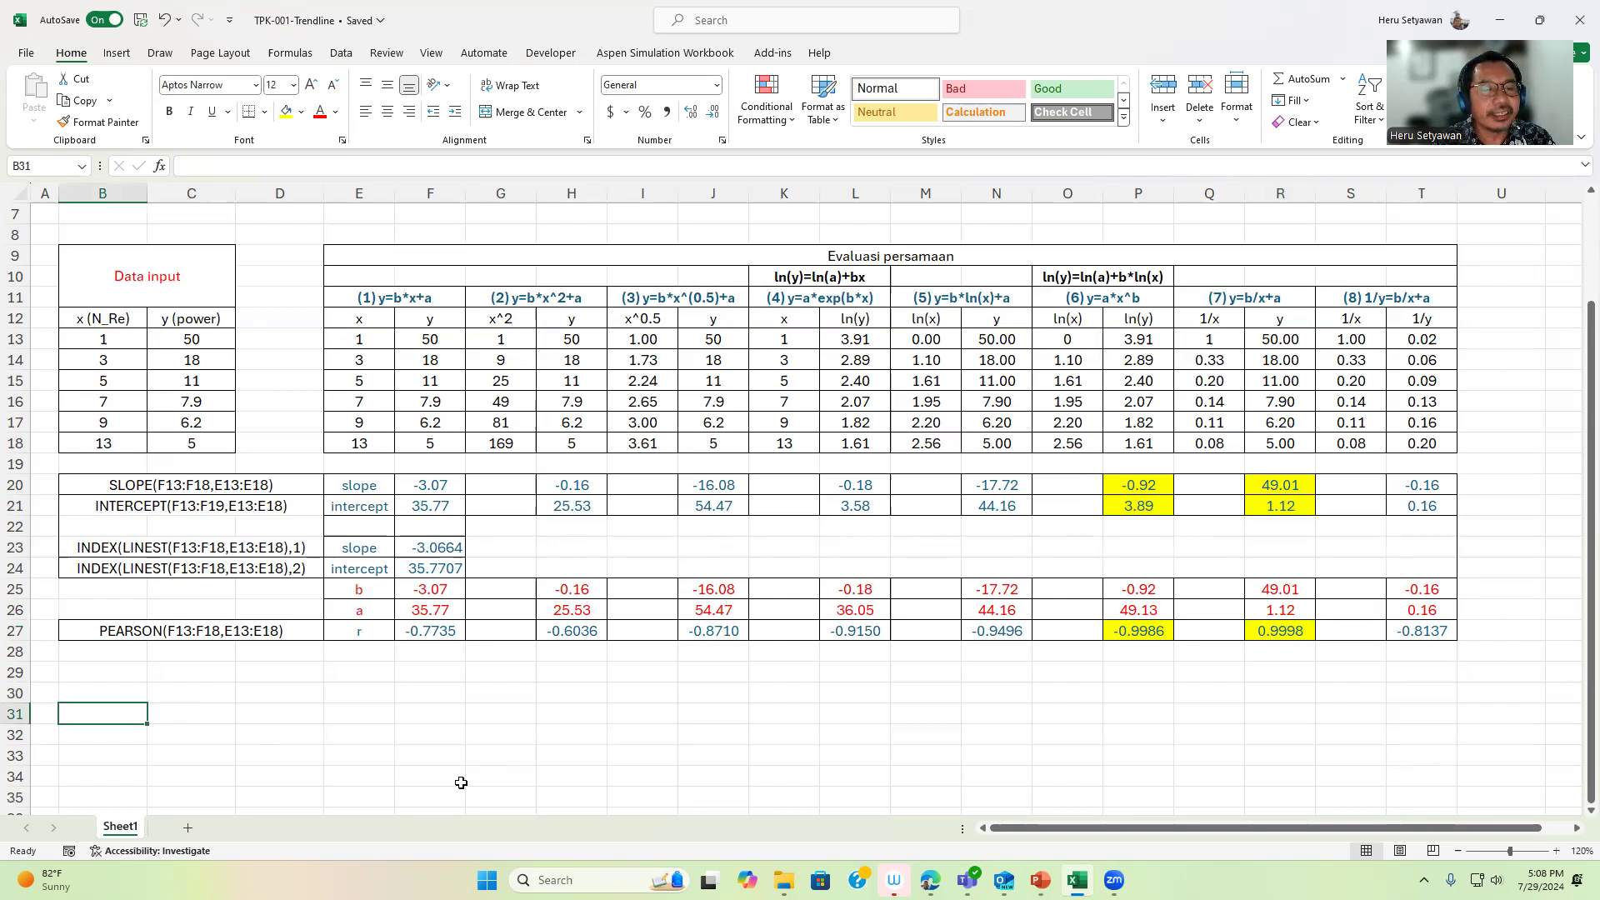
pyautogui.write('x')
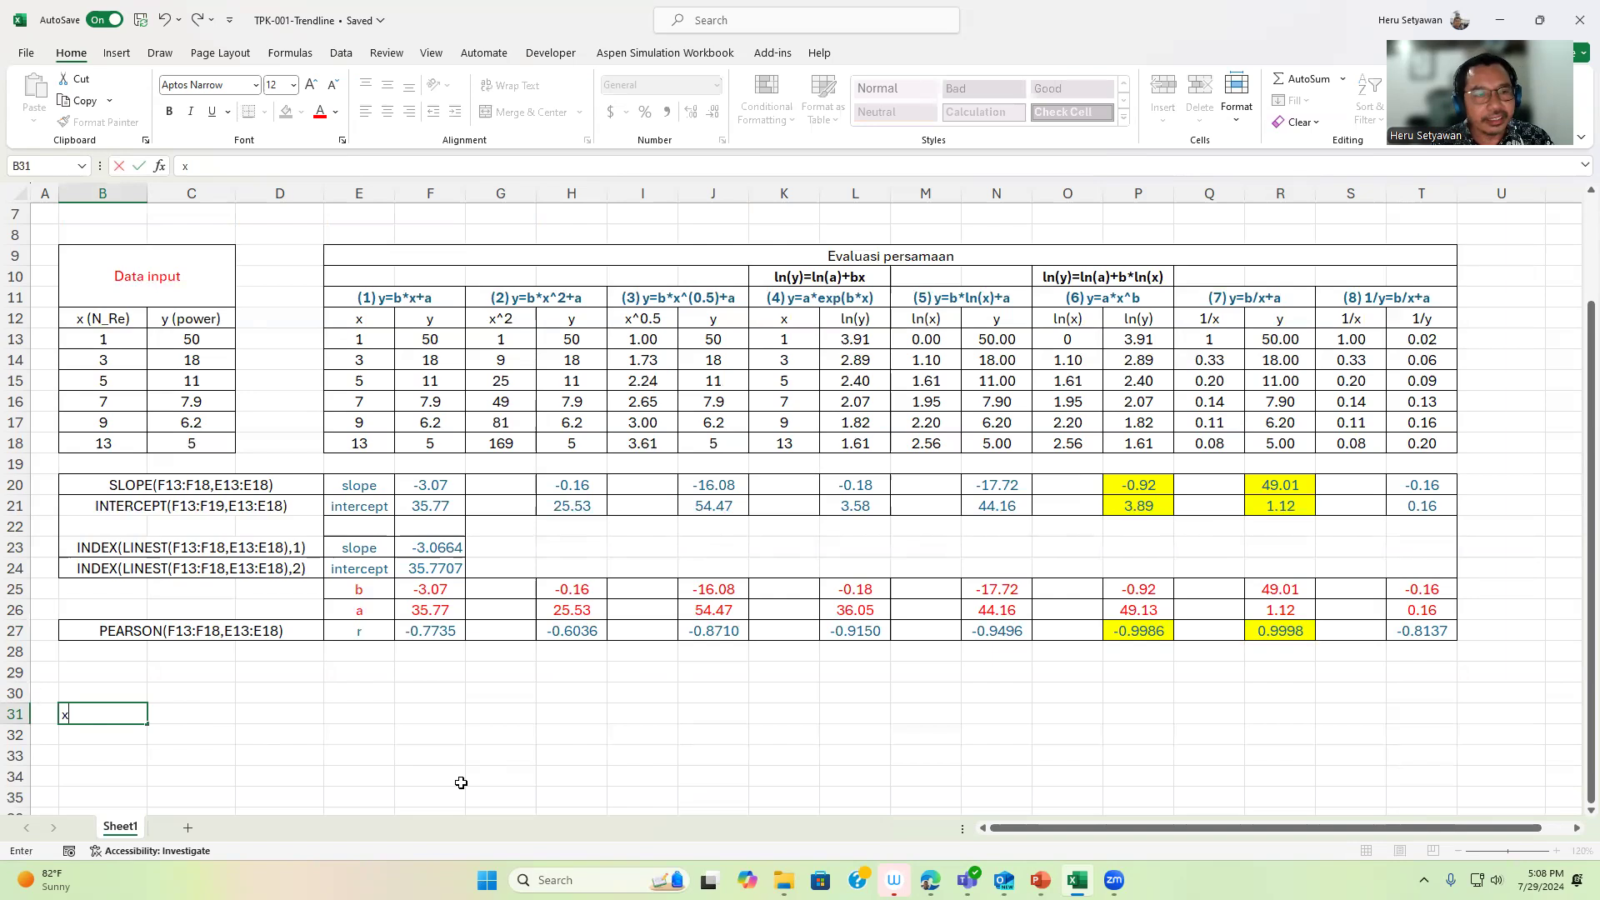
pyautogui.press('Tab')
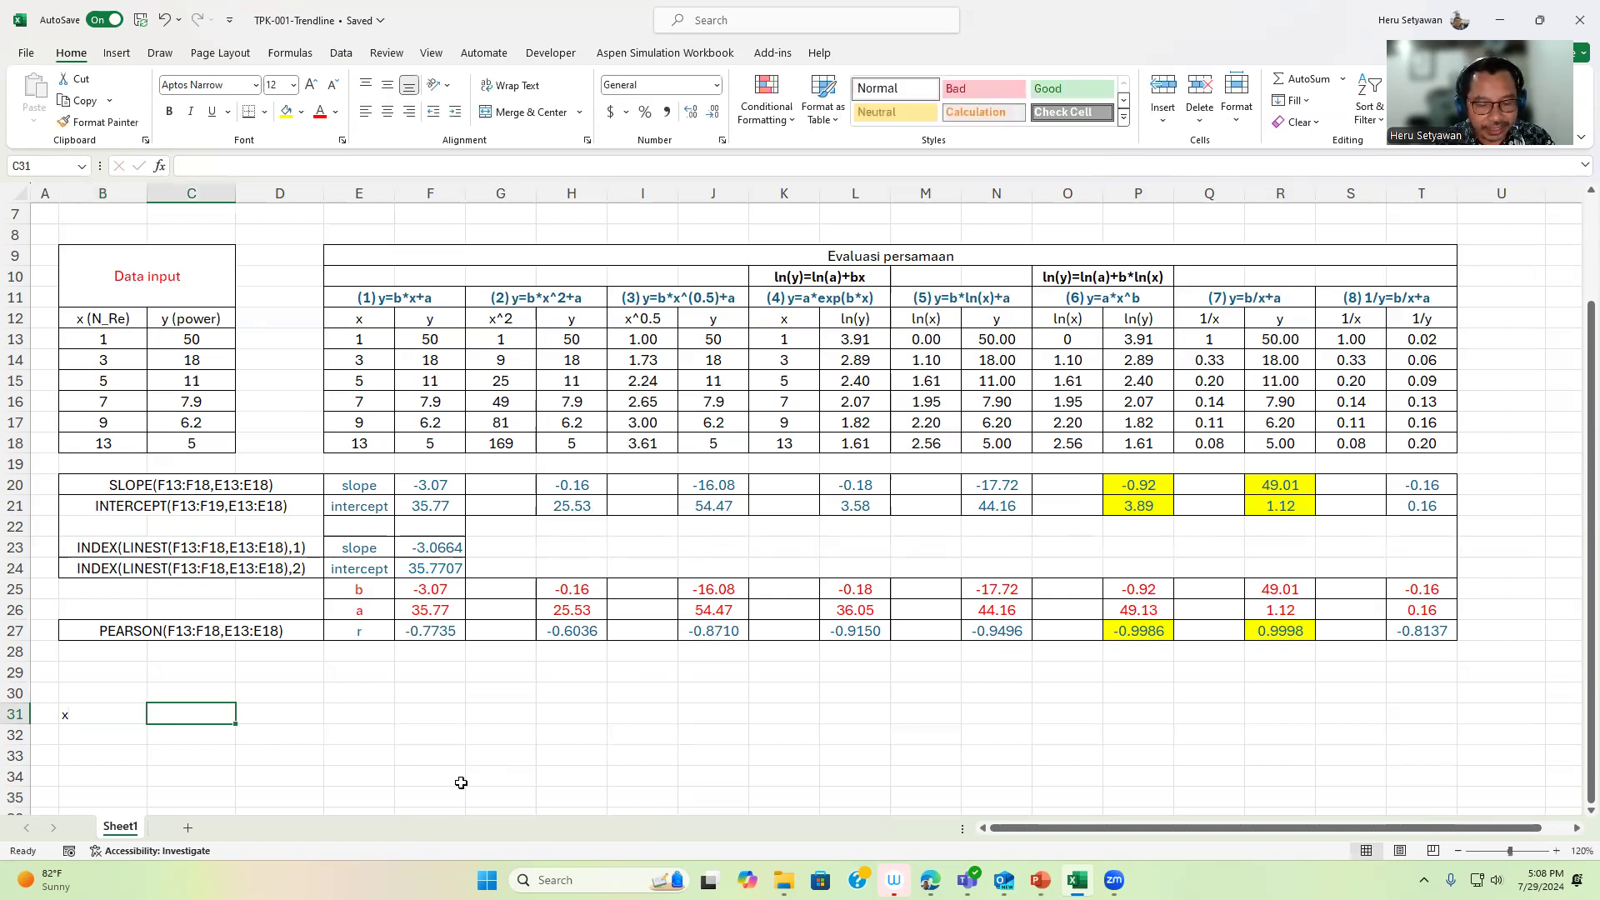
pyautogui.write('y_')
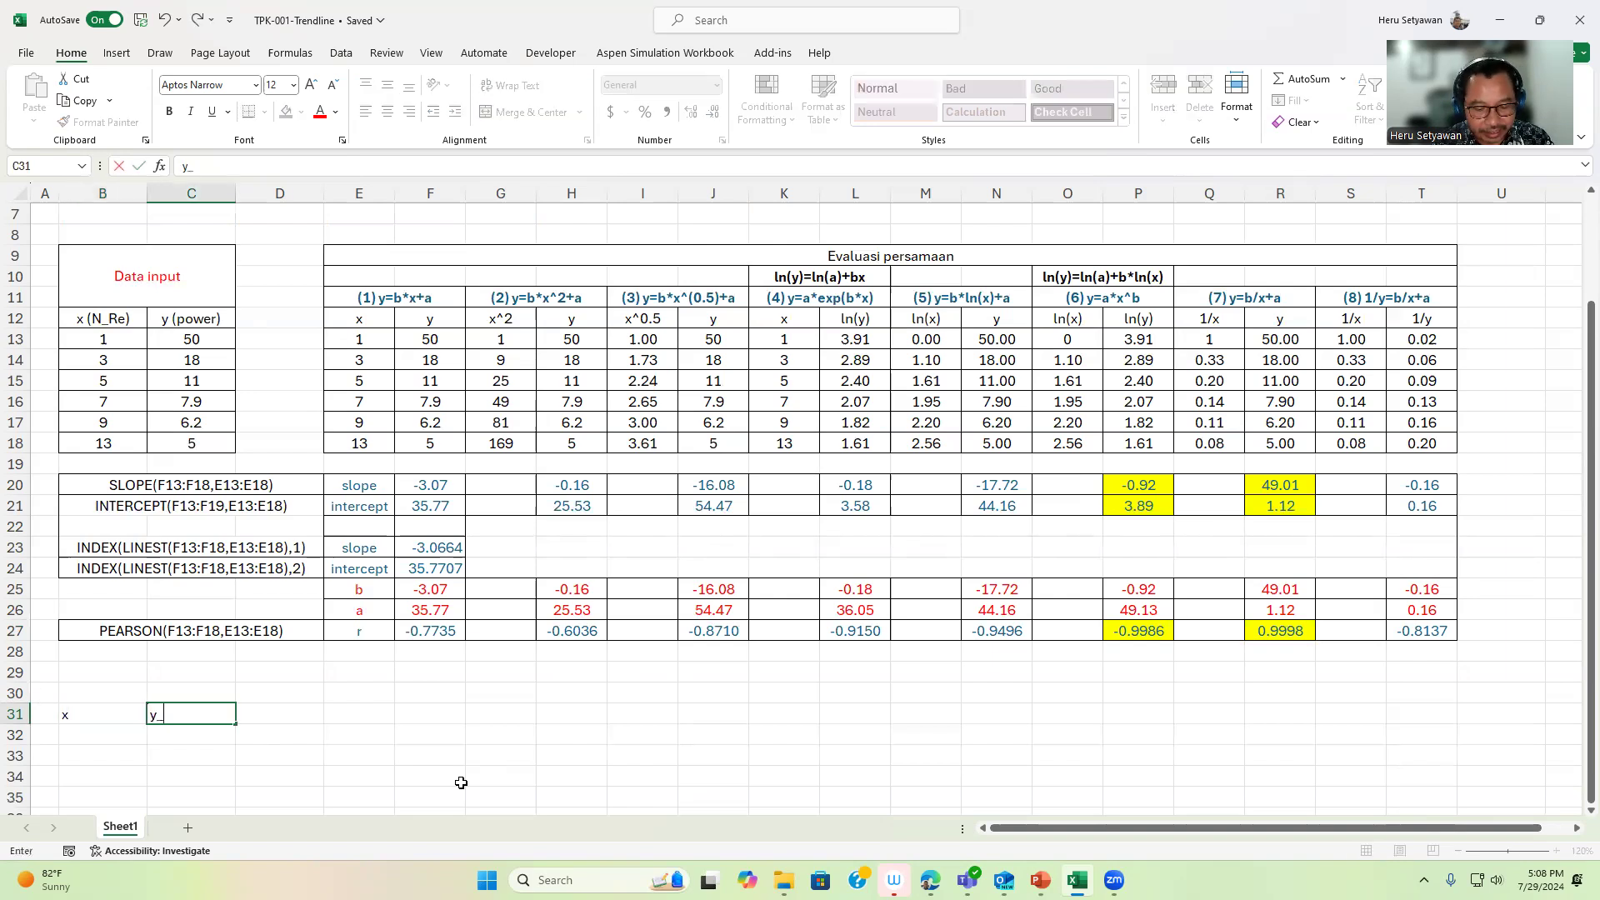
pyautogui.write('data')
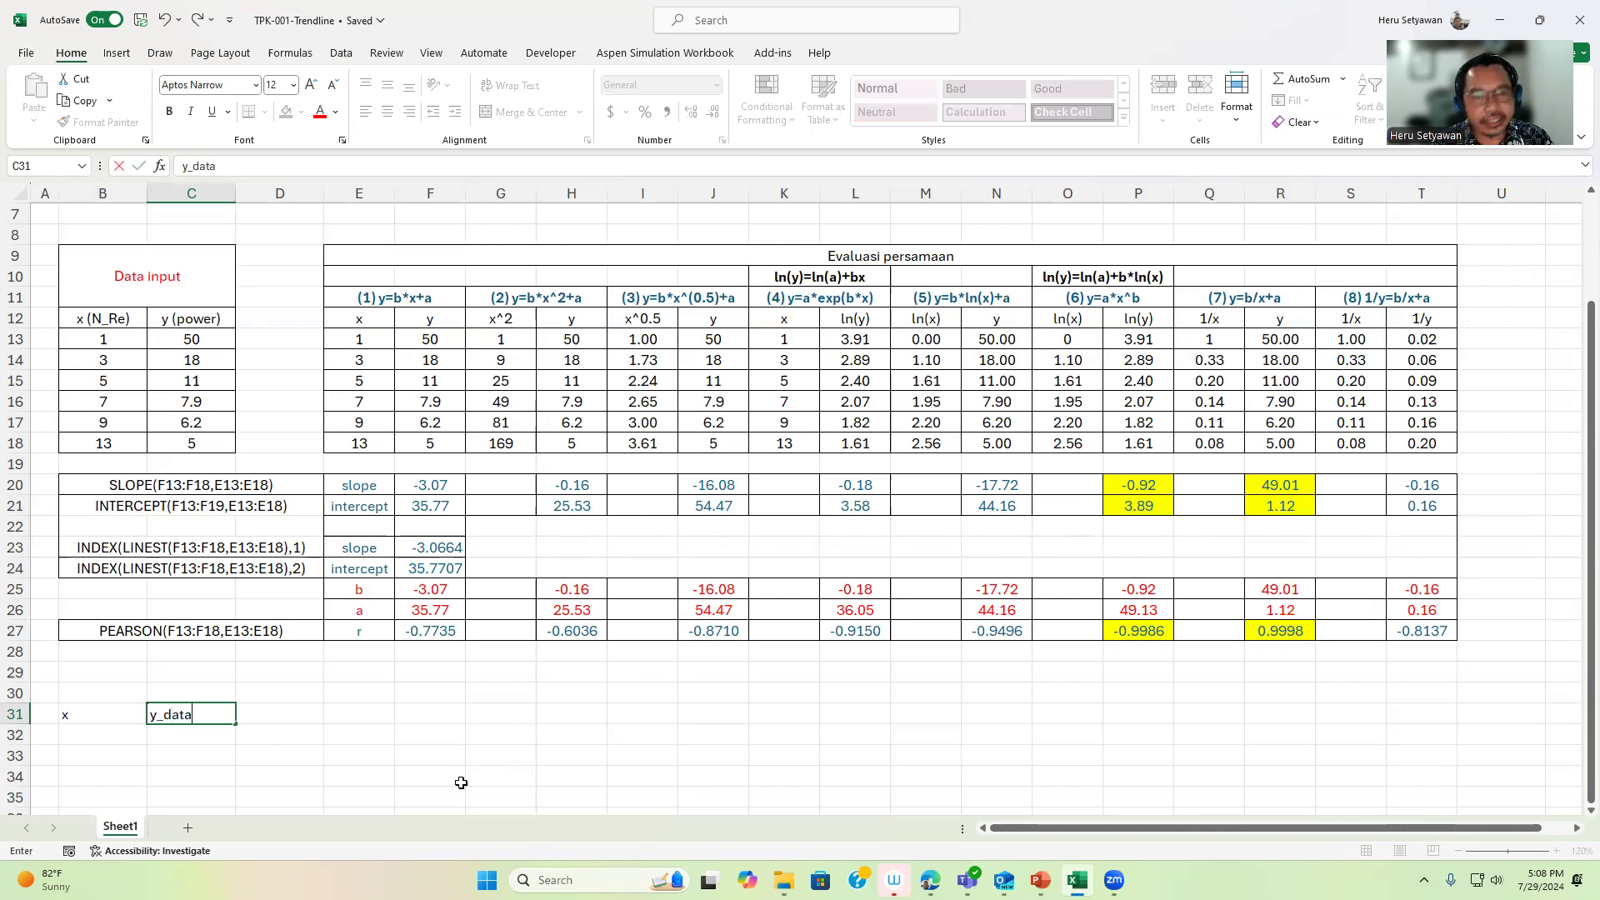
pyautogui.press('Tab')
# Add the headers y_Pers6 in D31 and y_Pers7 in E31 to the comparison table
pyautogui.write('y')
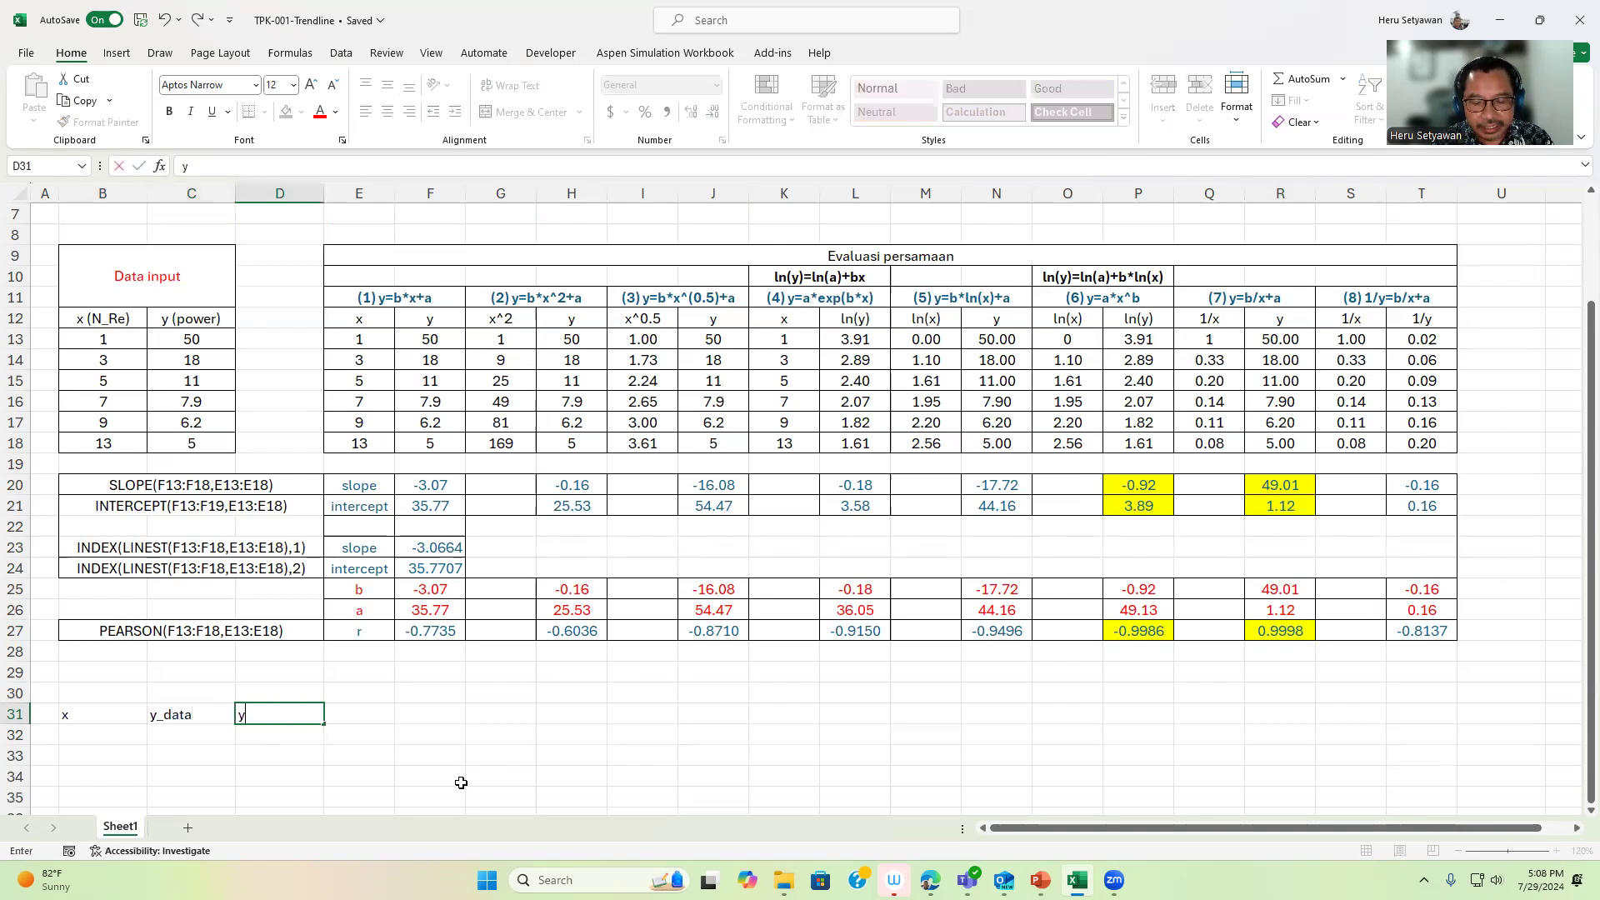
pyautogui.press('BackSpace')
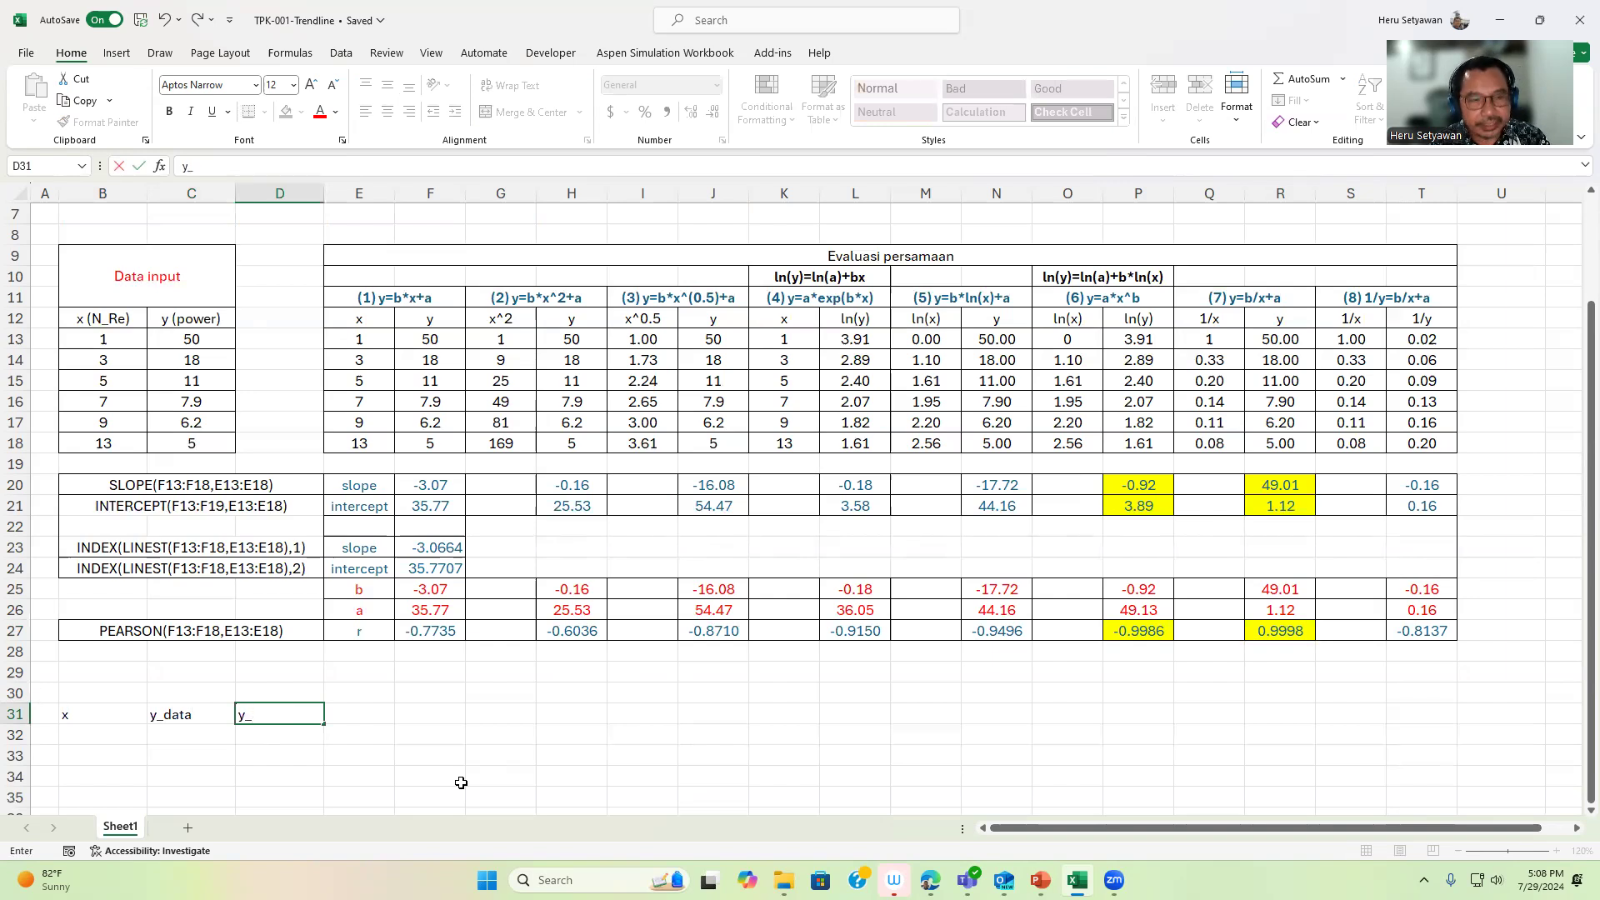
pyautogui.write('_Pers')
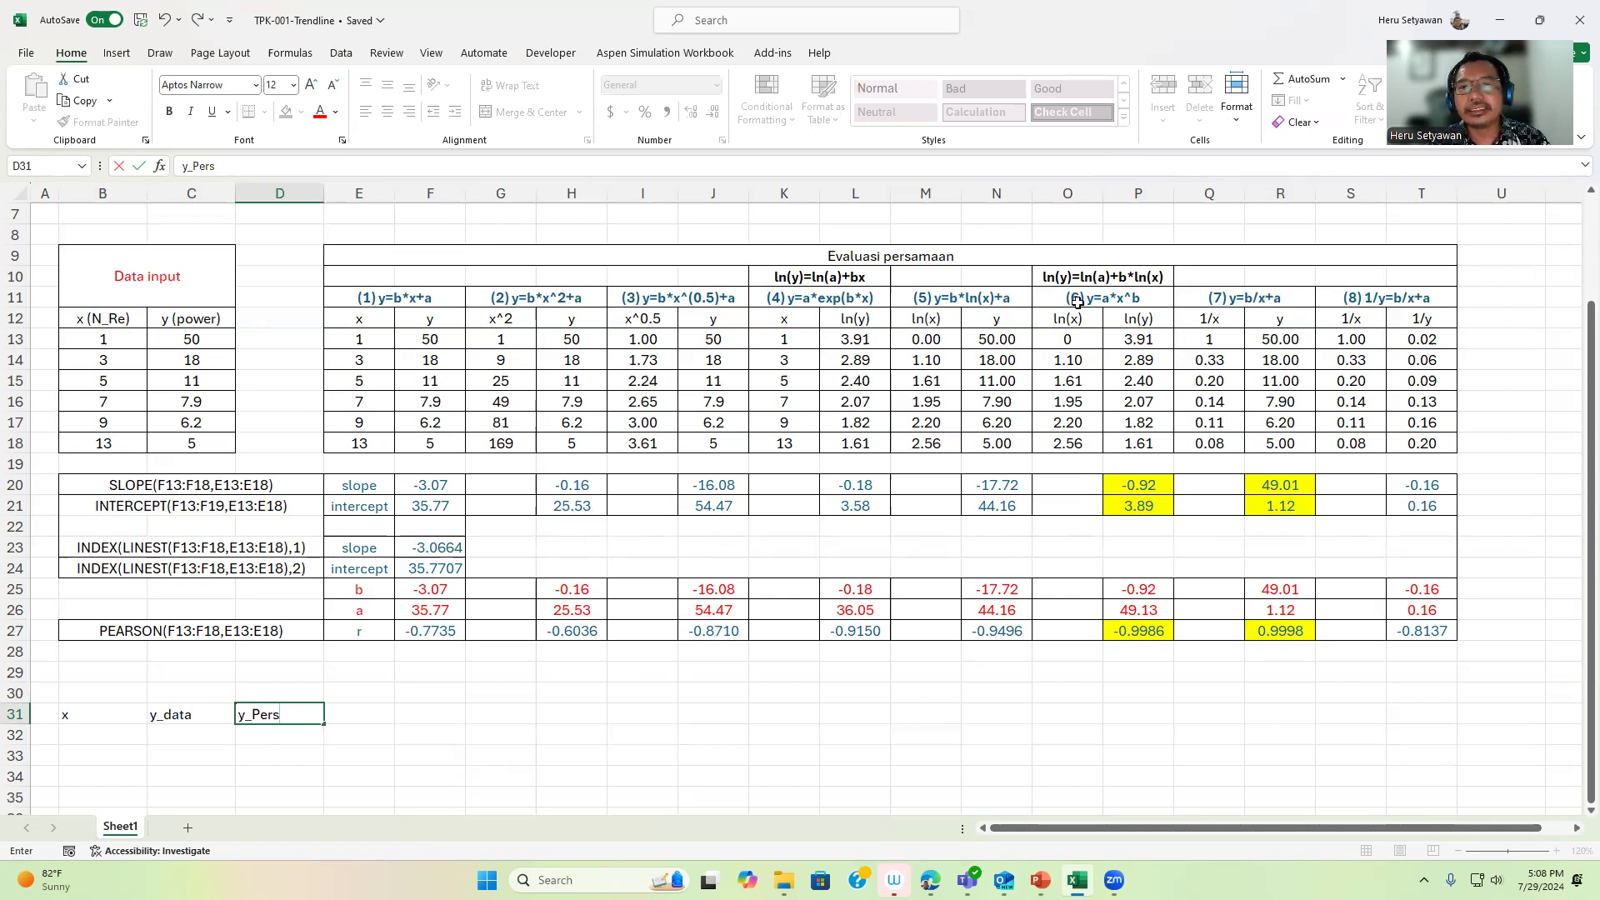
pyautogui.write('6')
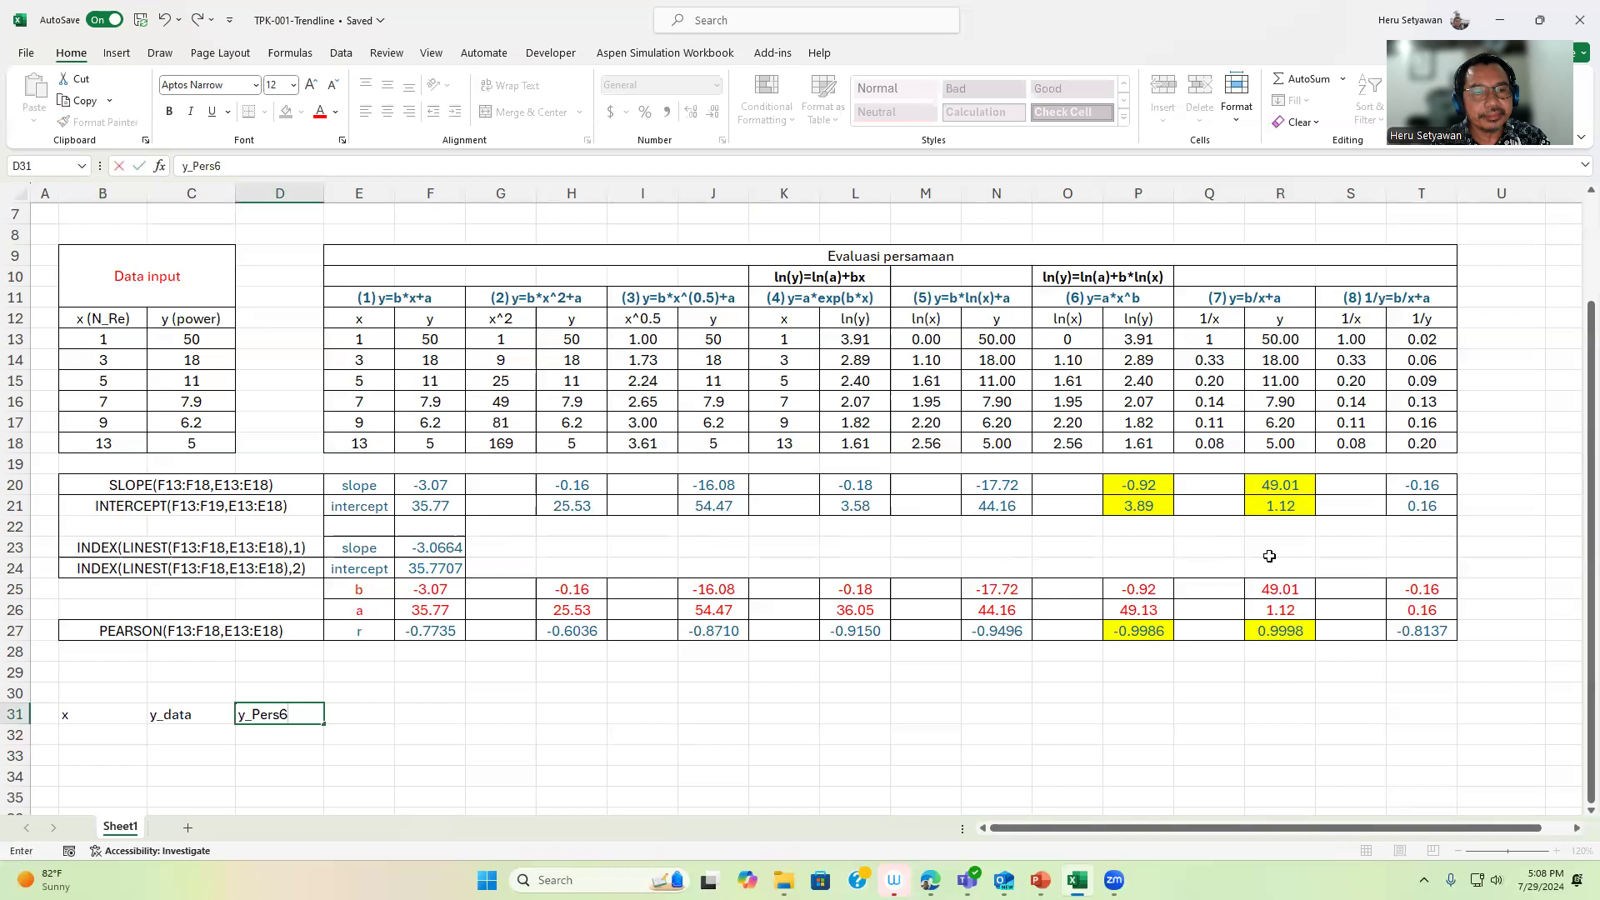
pyautogui.press('Tab')
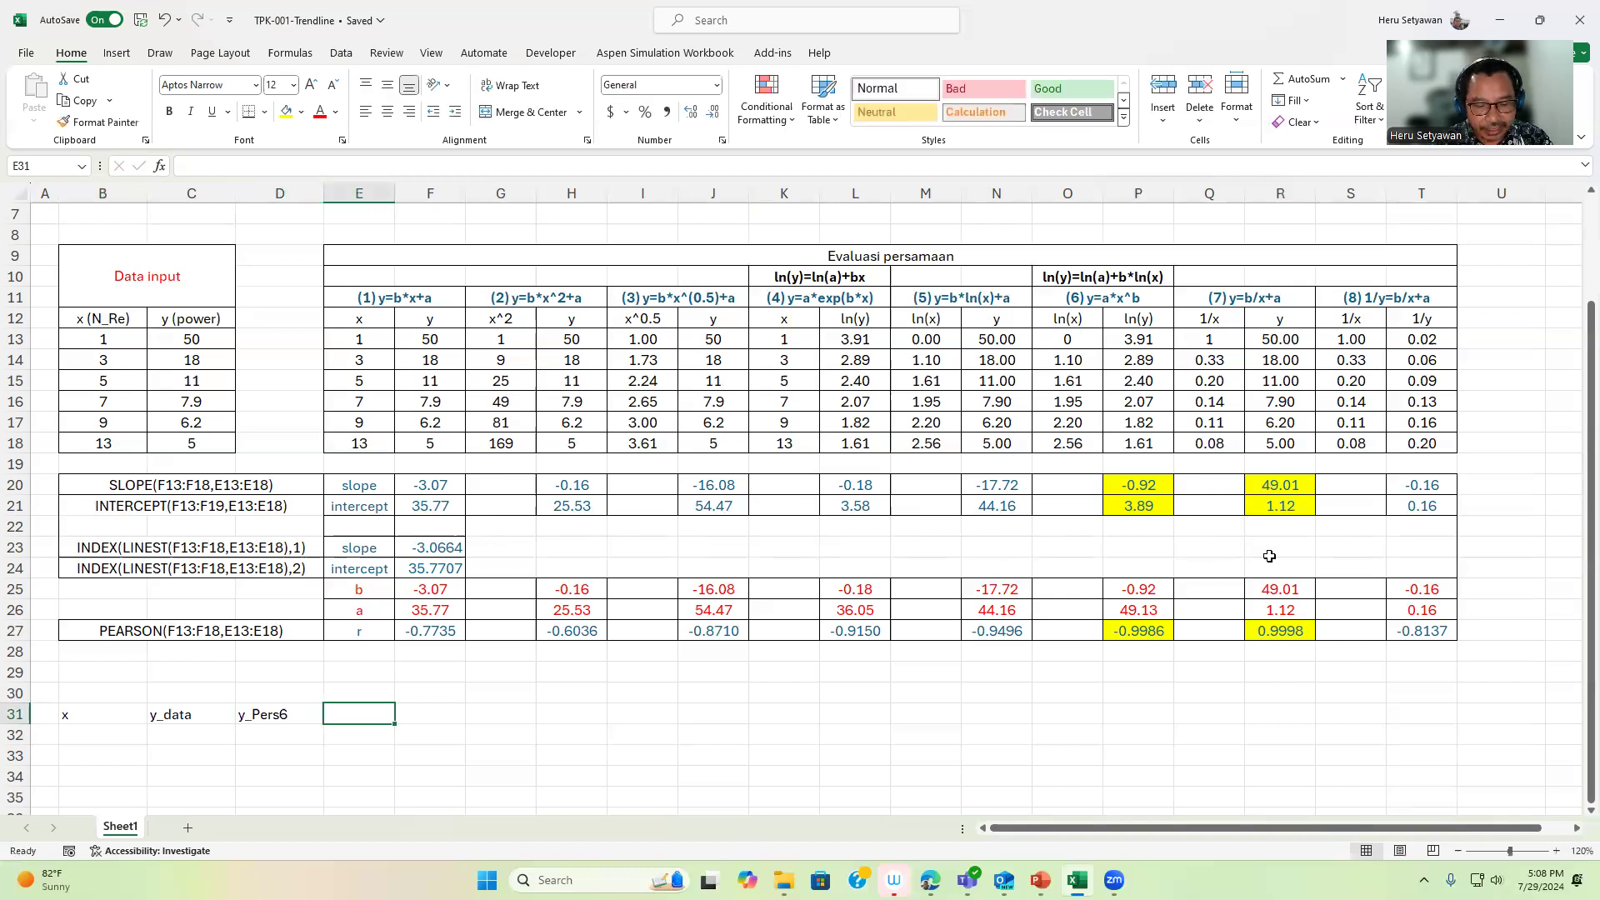
pyautogui.write('y_Pers')
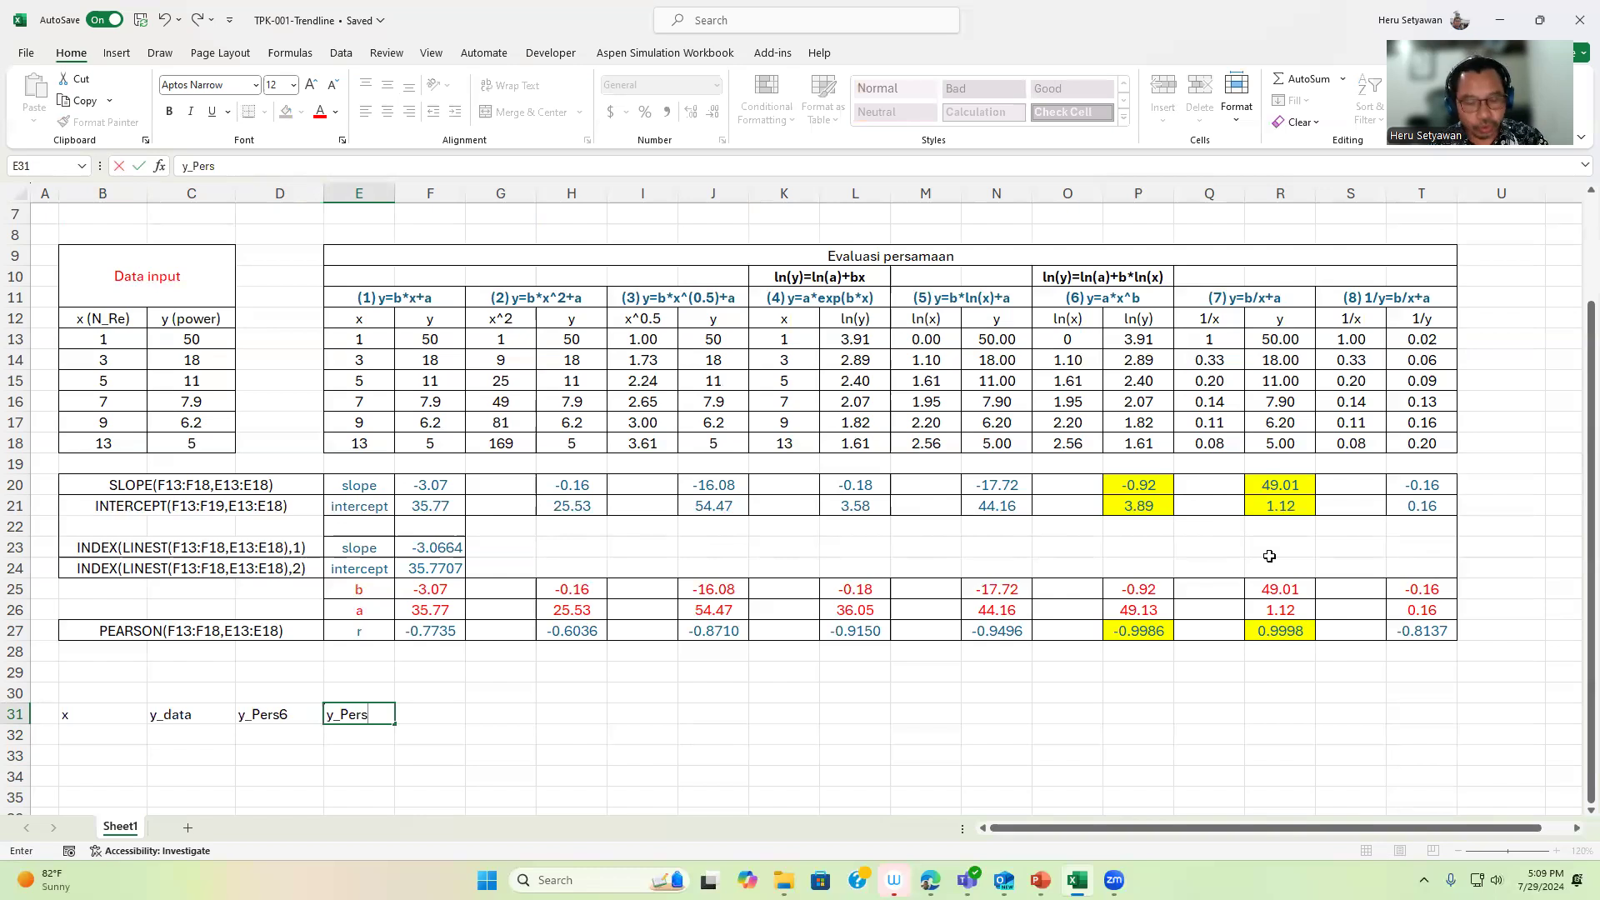
pyautogui.write('7')
pyautogui.press('Return')
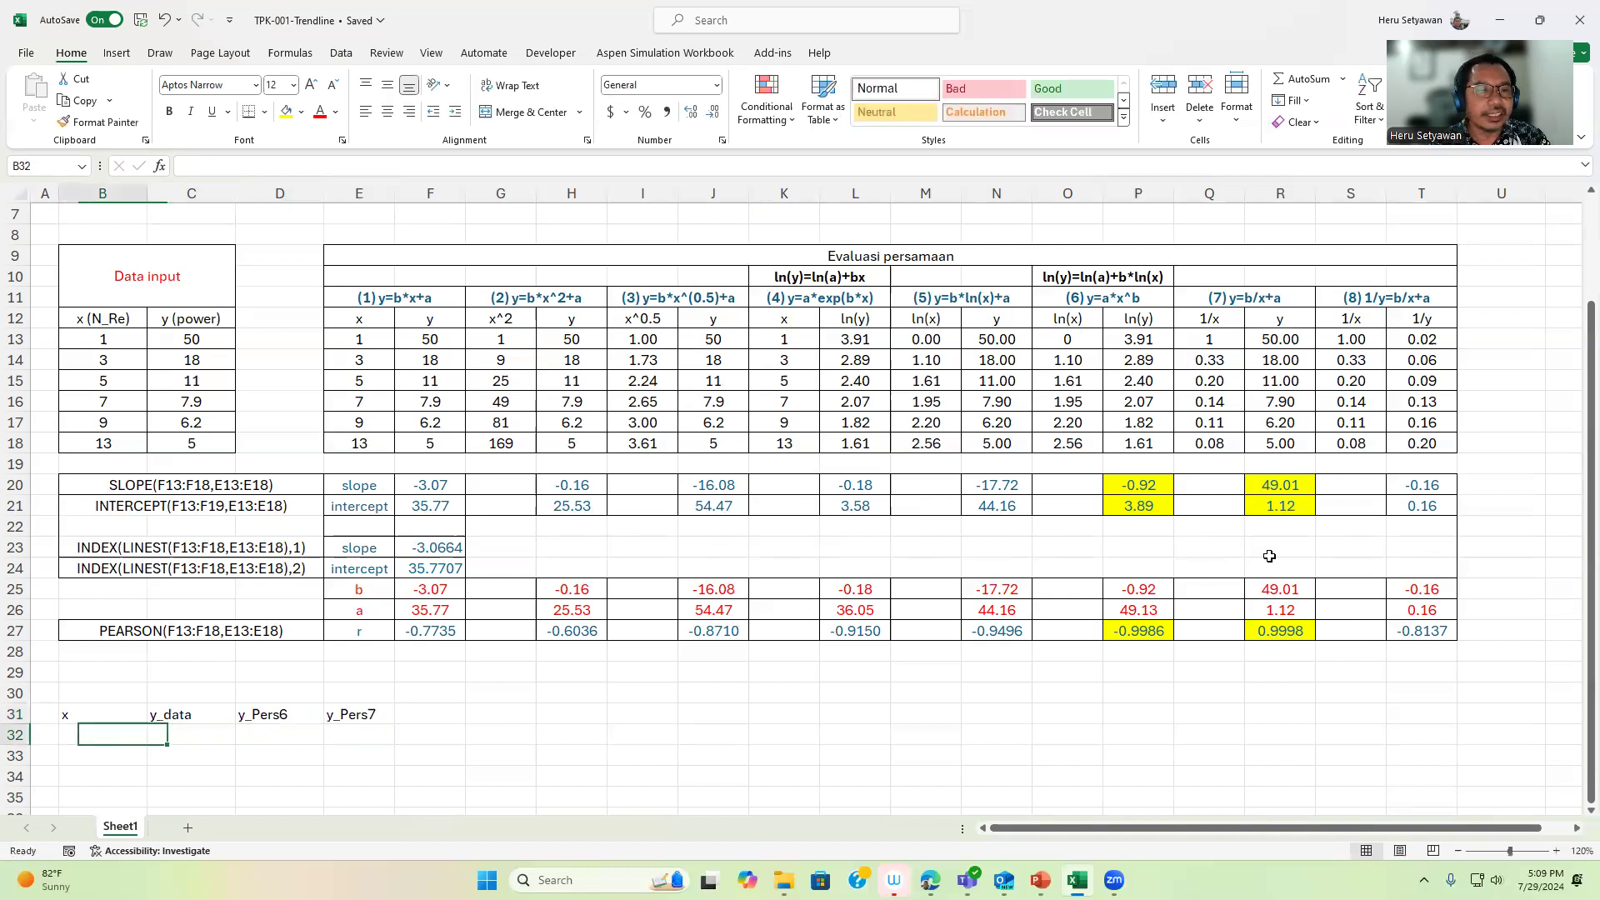
# Link the first comparison row to the input data with =B13 in B32 and =C13 in C32
pyautogui.write('=')
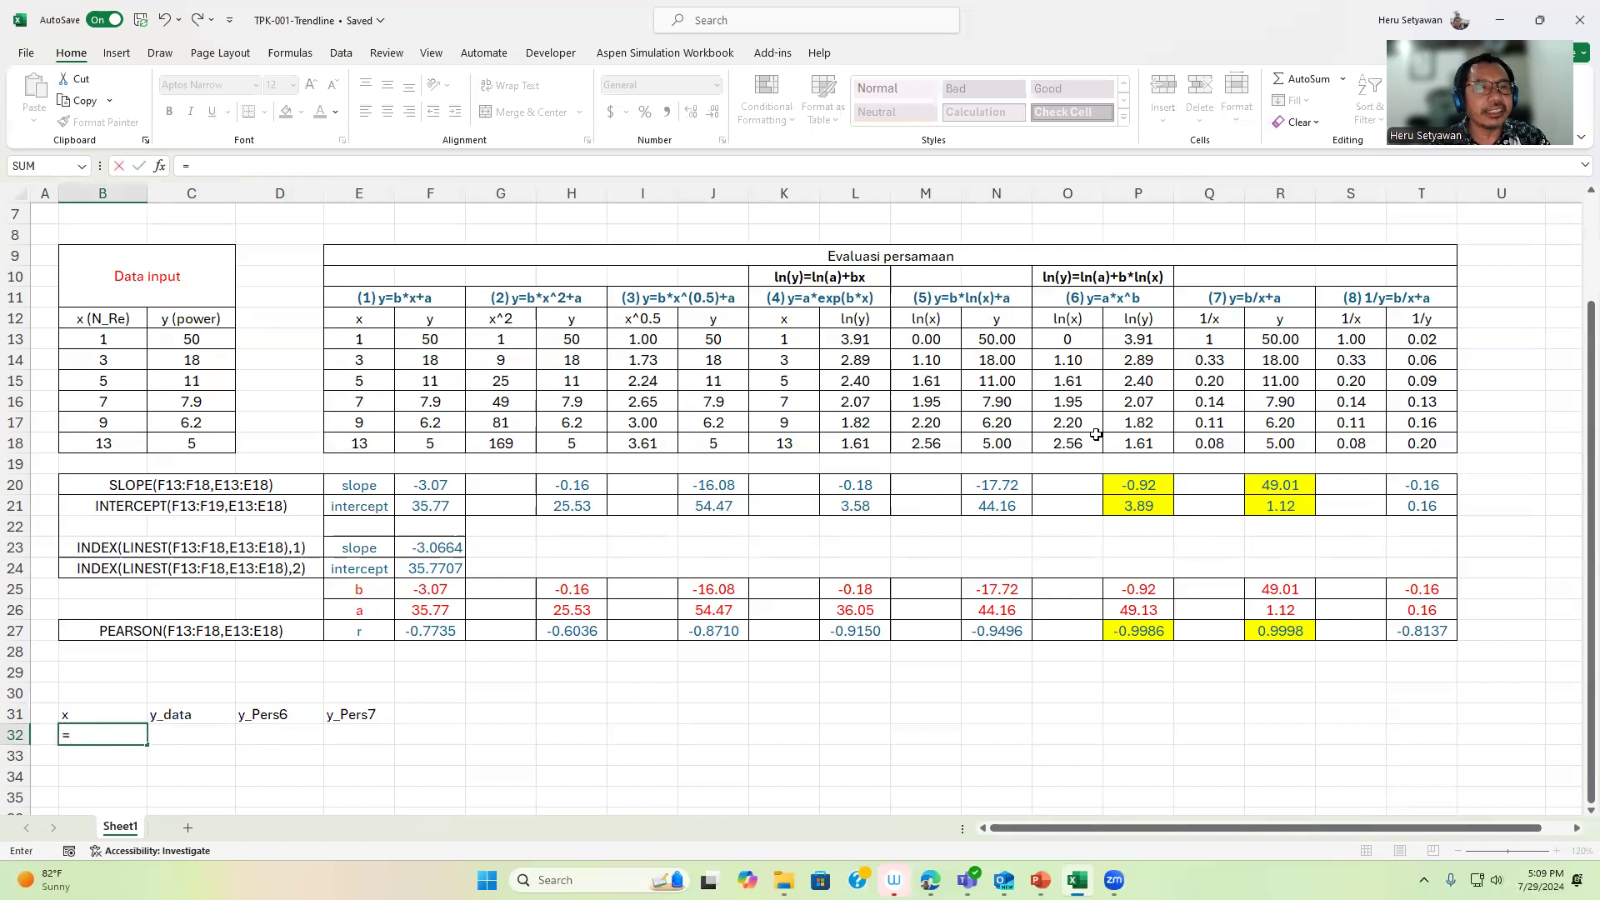
pyautogui.click(126, 333)
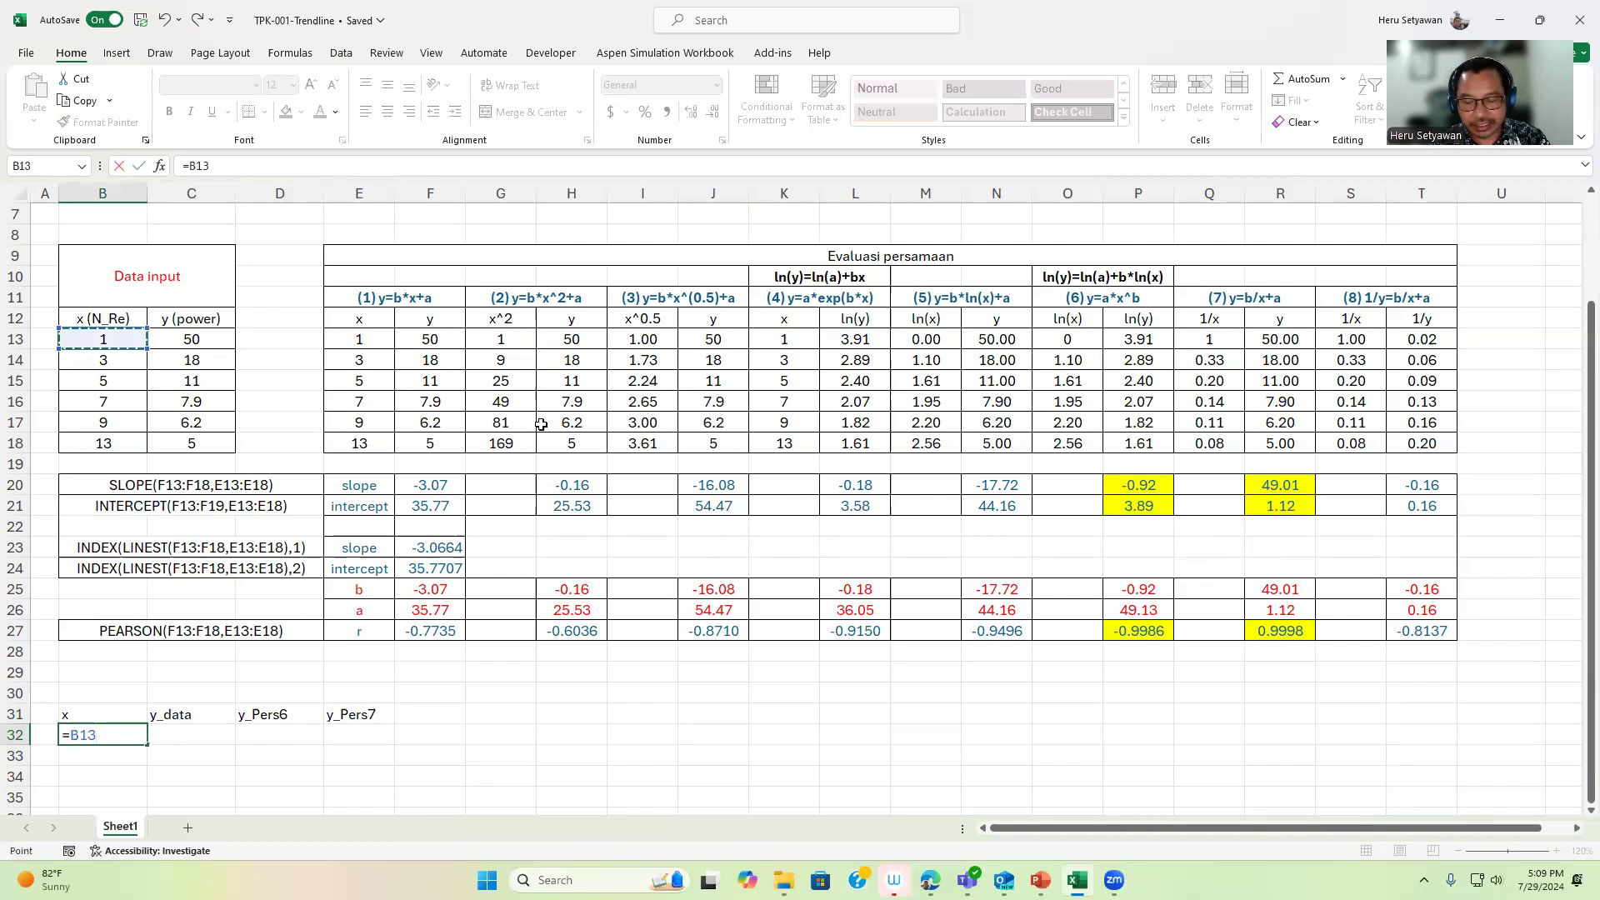
pyautogui.press('Return')
pyautogui.press('Up')
pyautogui.press('Right')
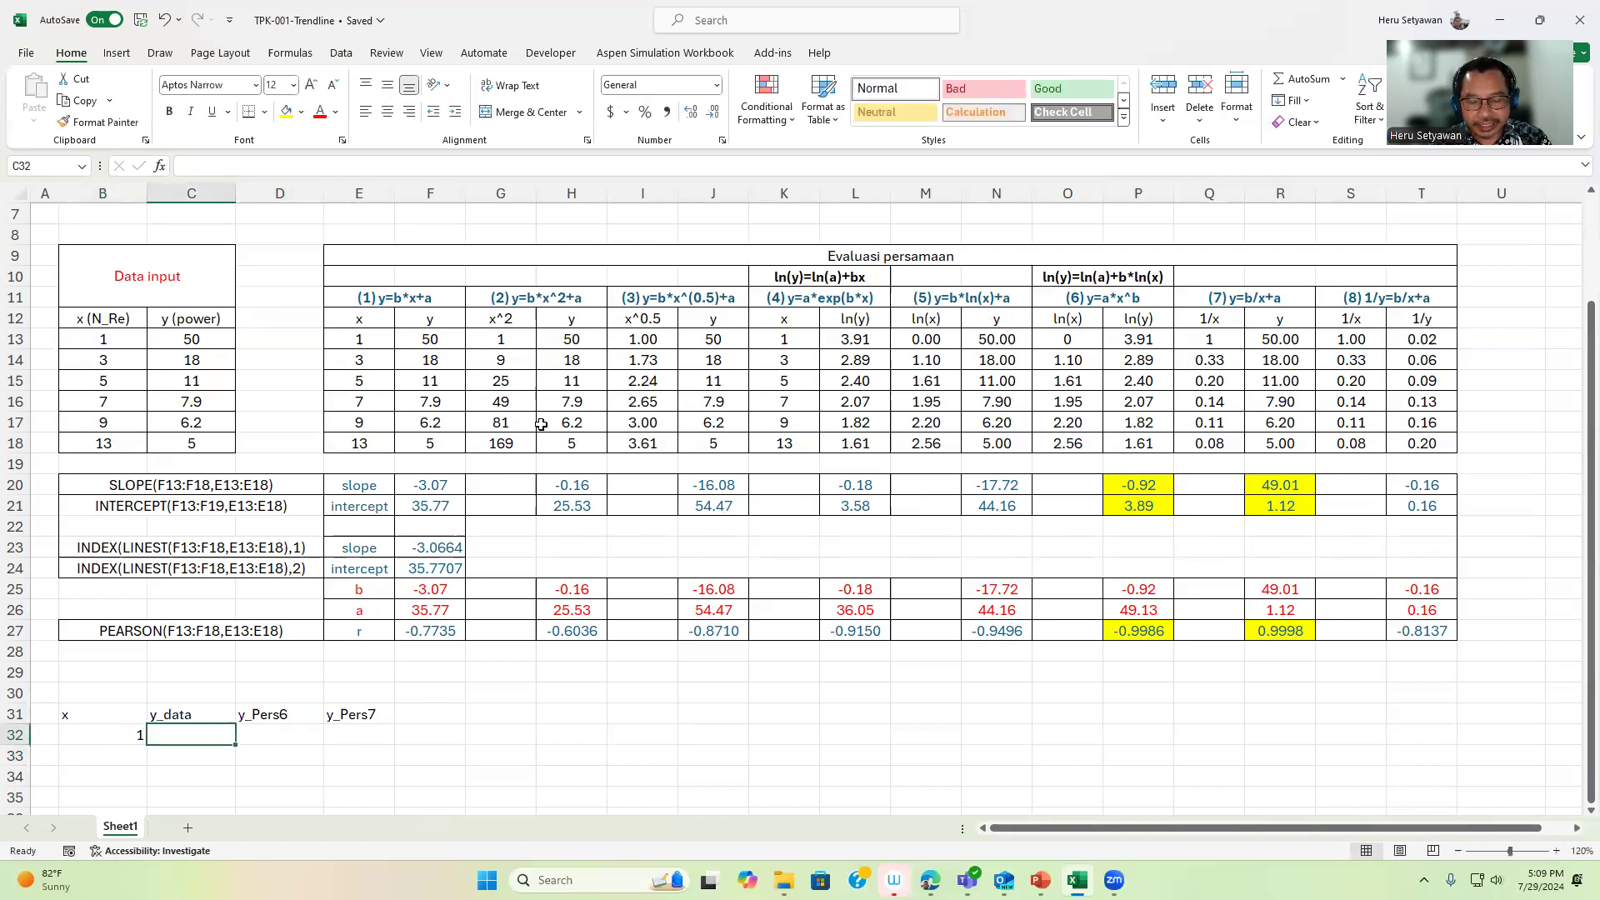
pyautogui.write('=')
pyautogui.click(192, 342)
pyautogui.press('Return')
pyautogui.press('Up')
pyautogui.press('Right')
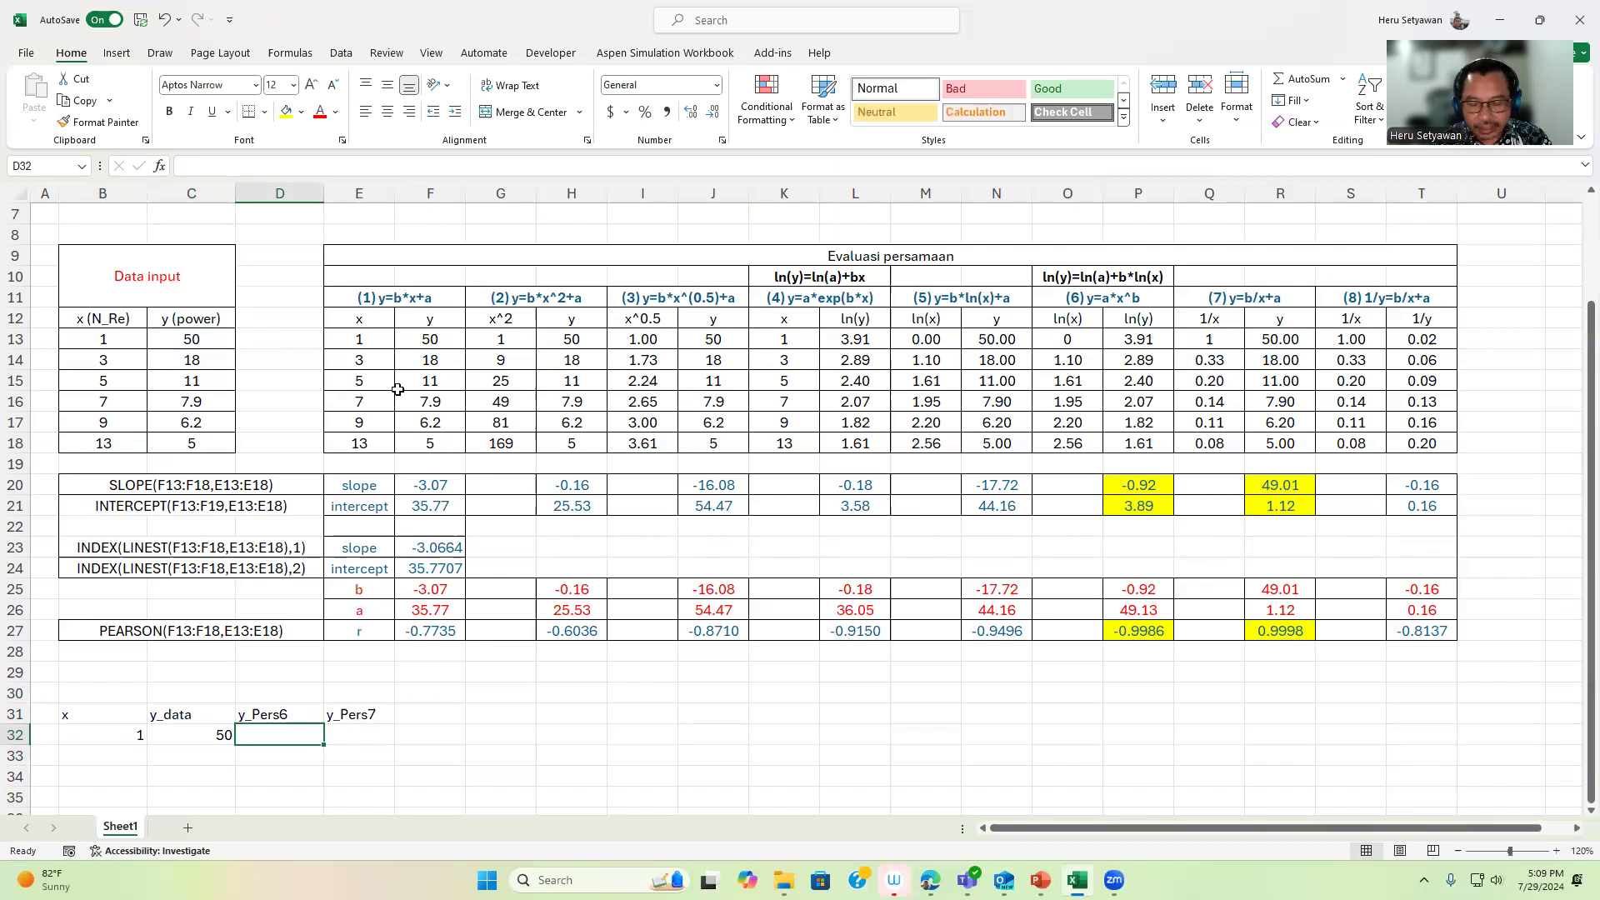
# Fill the x and y_data references in B32:C32 down to row 37
pyautogui.press('Left')
pyautogui.press('Left')
pyautogui.hotkey('shift', 'Right')
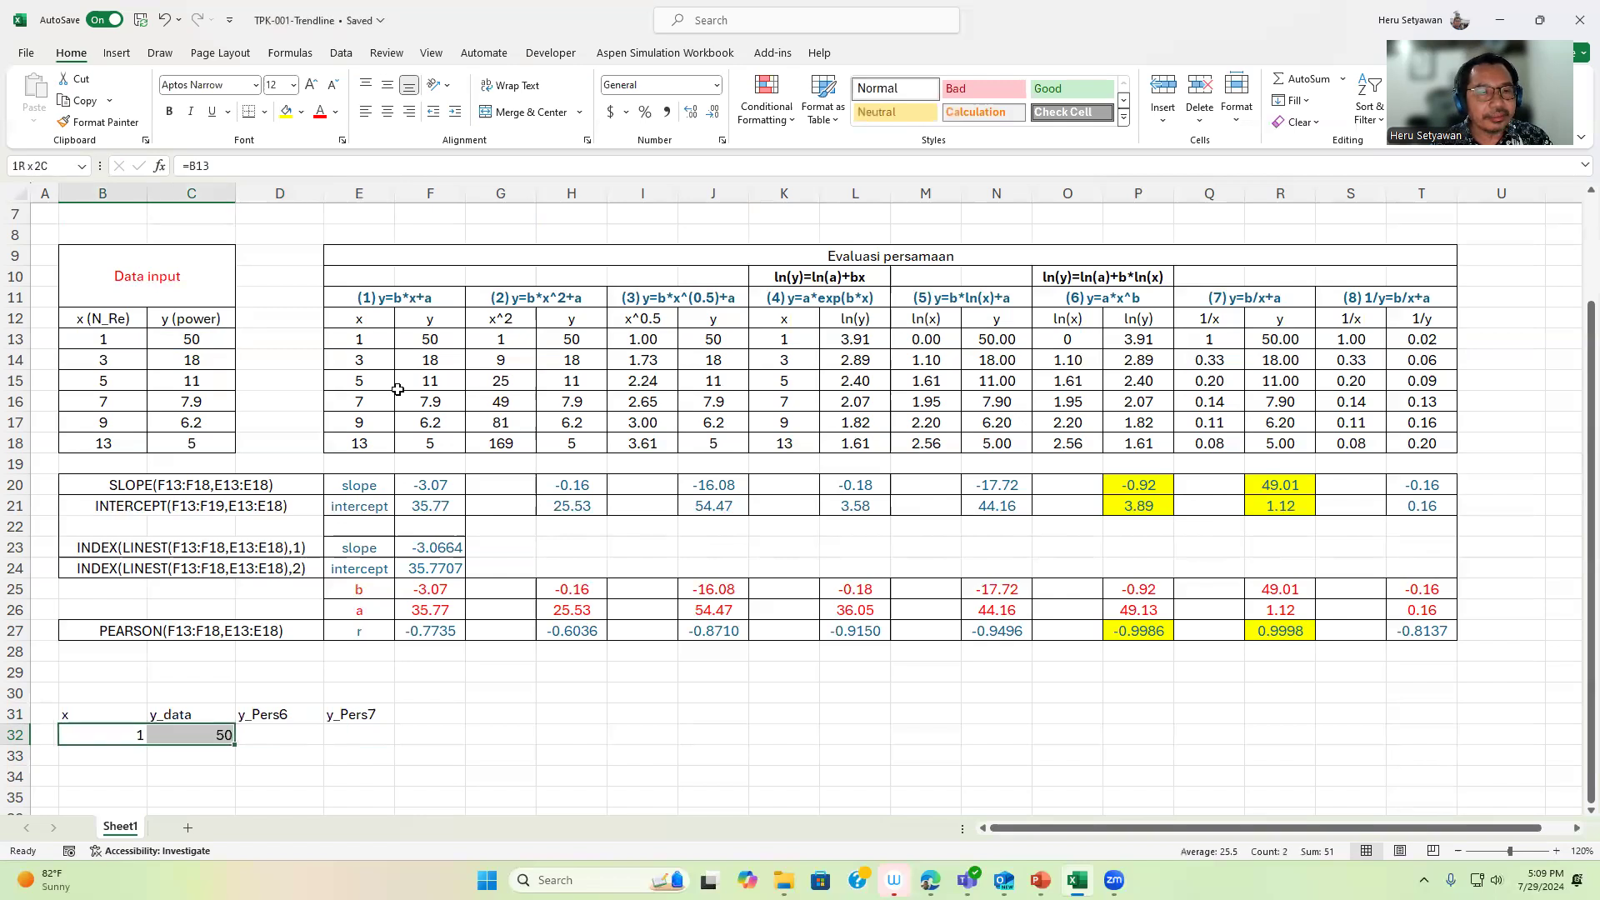
pyautogui.scroll(-2, 264, 522)
pyautogui.scroll(-1, 264, 522)
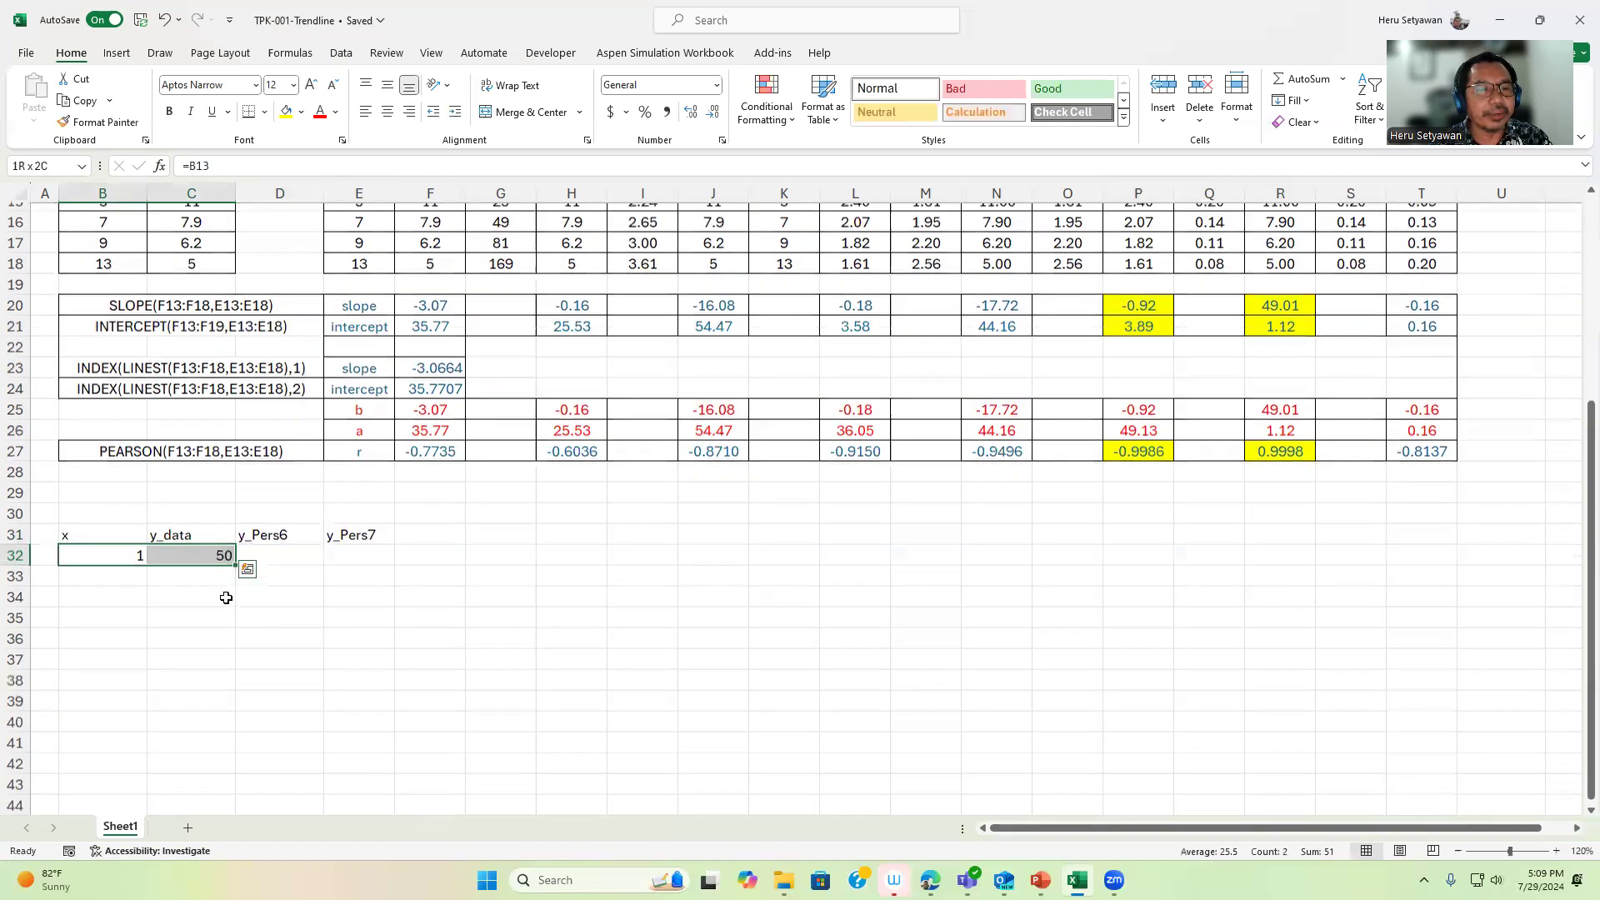
pyautogui.moveTo(235, 557); pyautogui.dragTo(223, 654)
# Calculate the first equation (6) prediction under y_Pers6 by entering =P26*B32^P25 in D32
pyautogui.scroll(3, 308, 658)
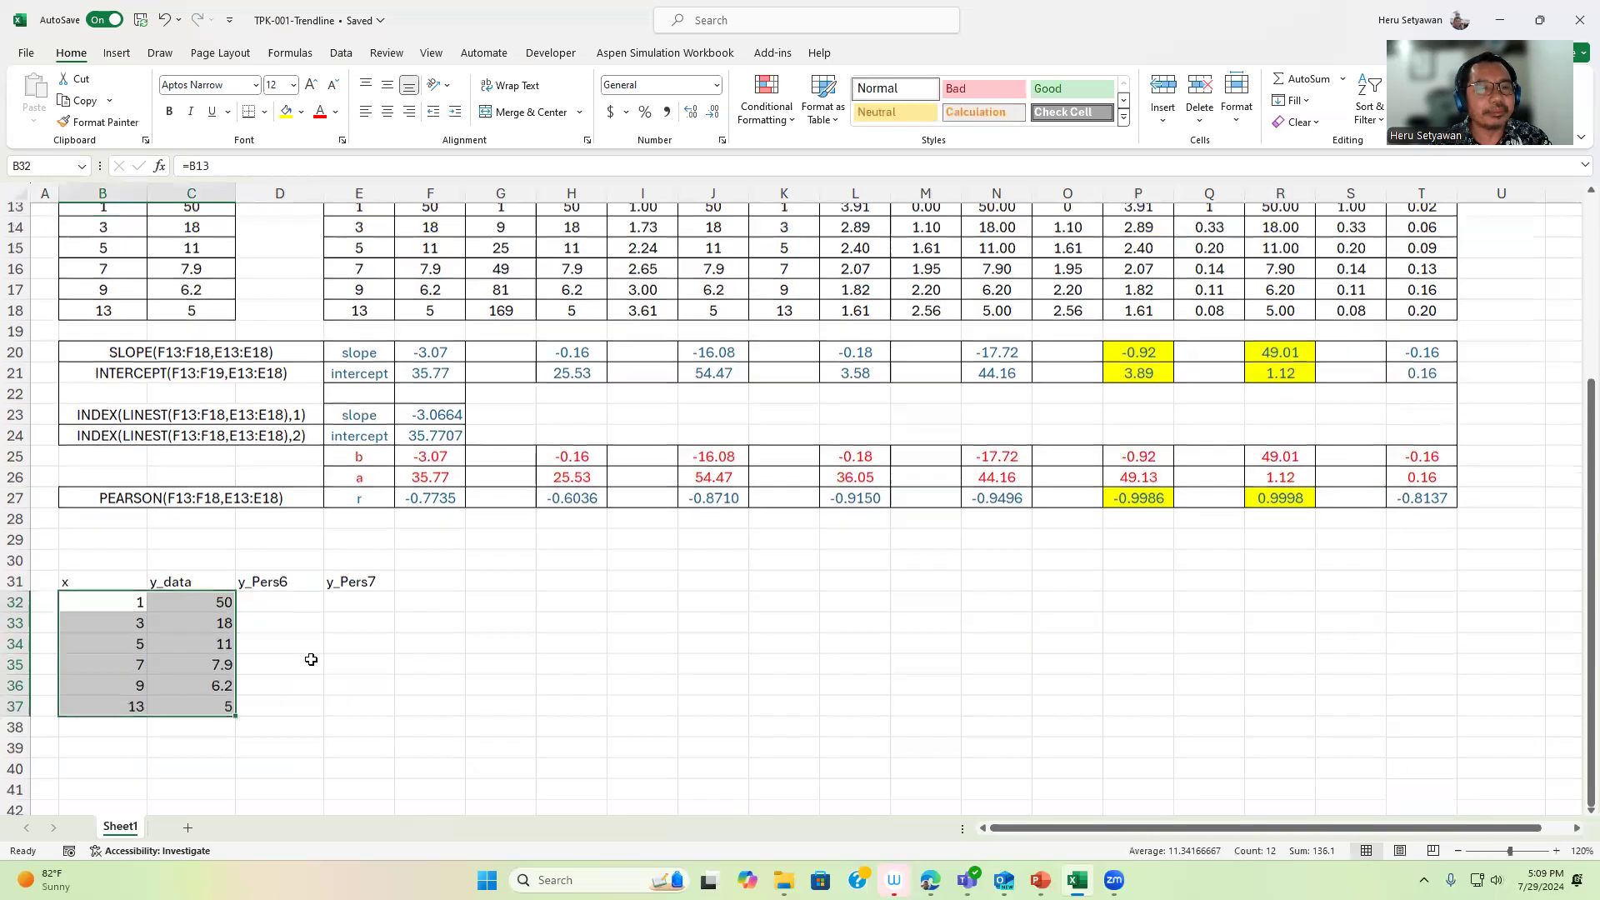
pyautogui.scroll(1, 297, 735)
pyautogui.click(298, 735)
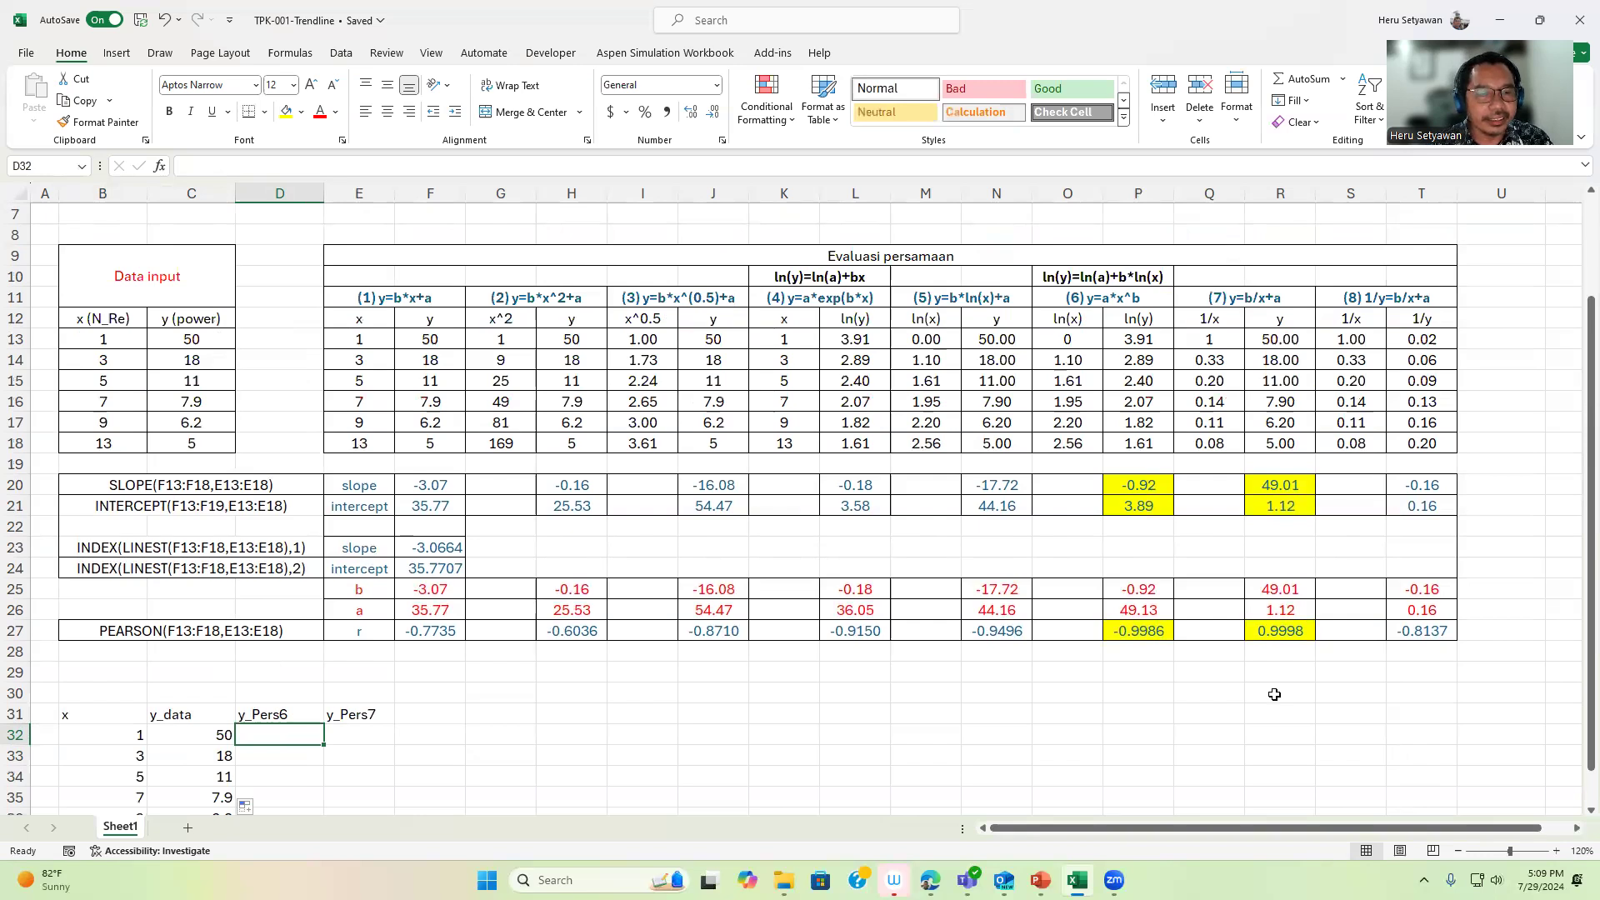
pyautogui.write('=')
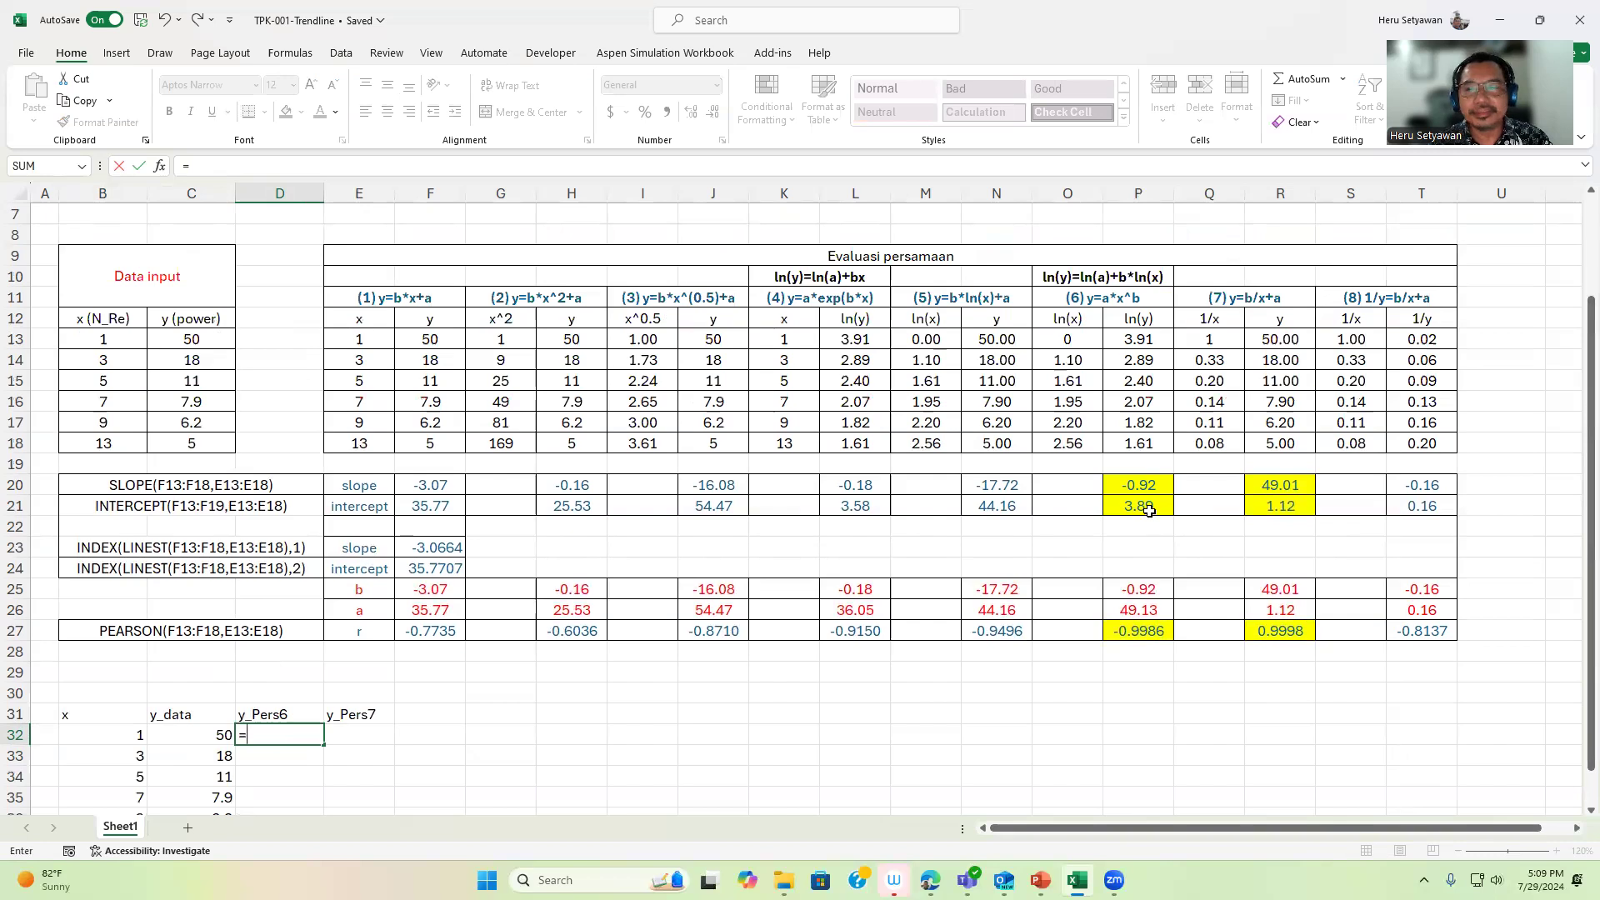
pyautogui.click(1151, 613)
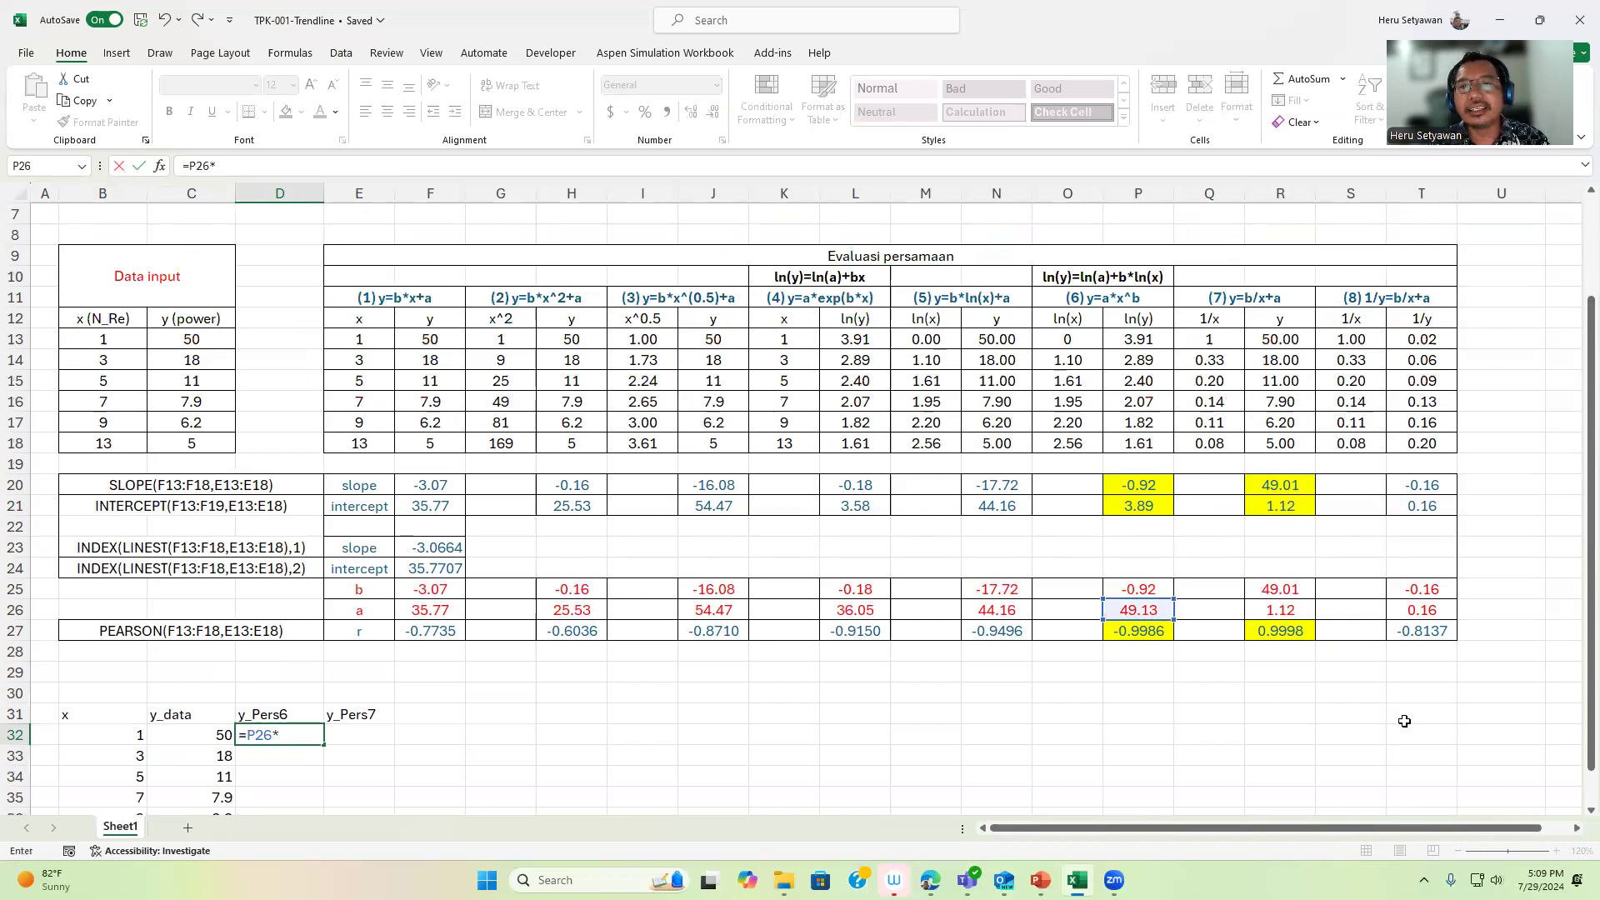
pyautogui.write('*')
pyautogui.press('Left')
pyautogui.press('Left')
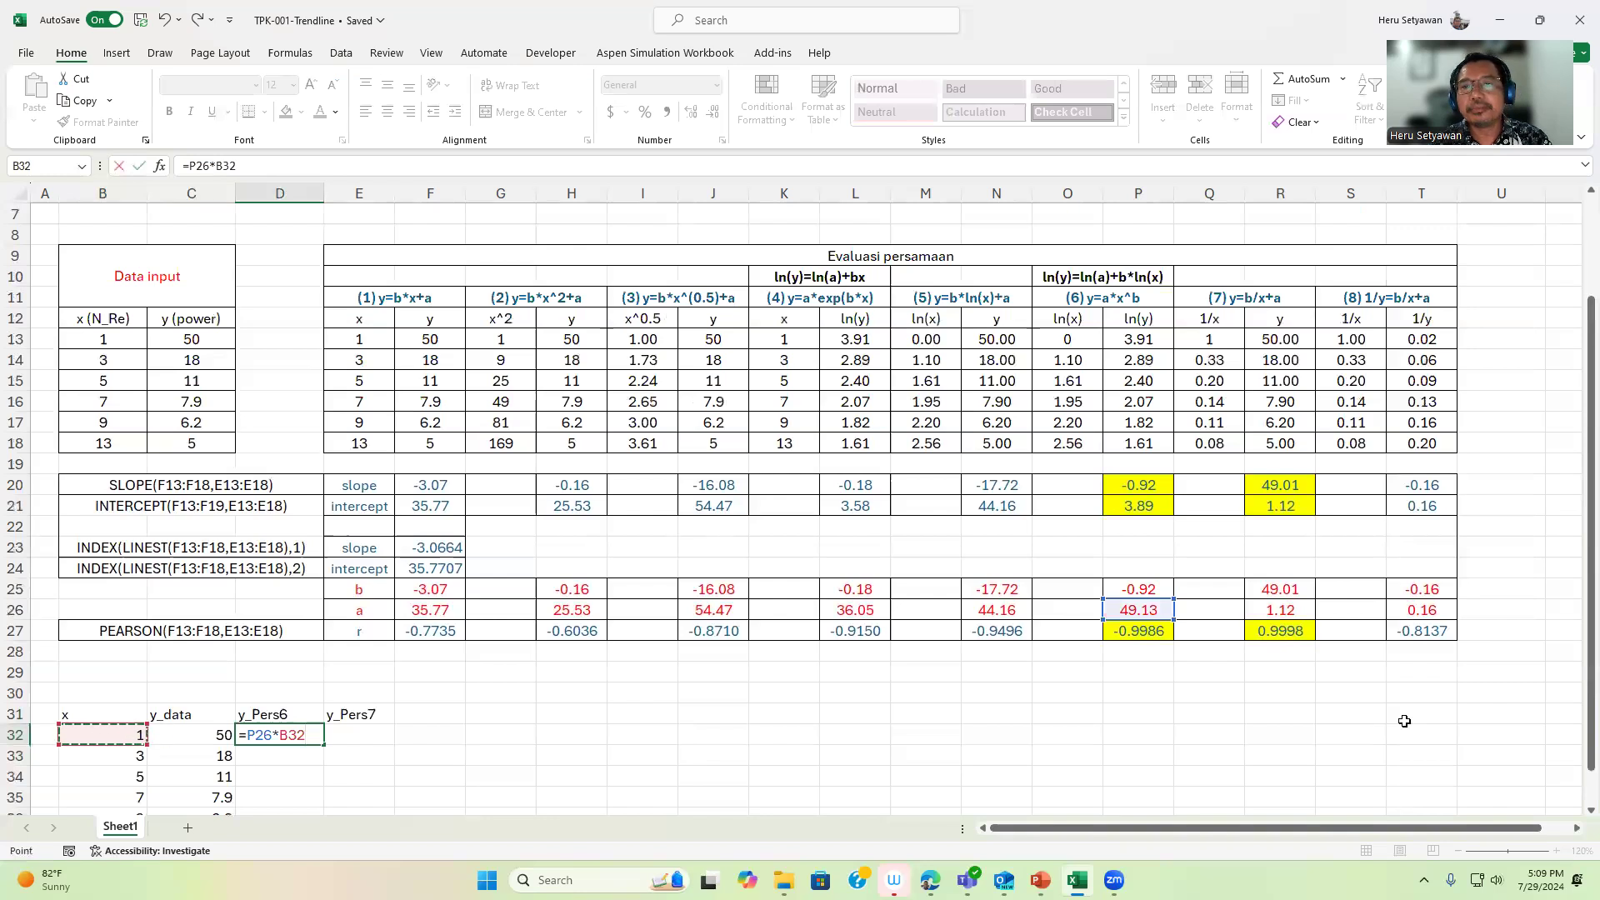
pyautogui.write('^')
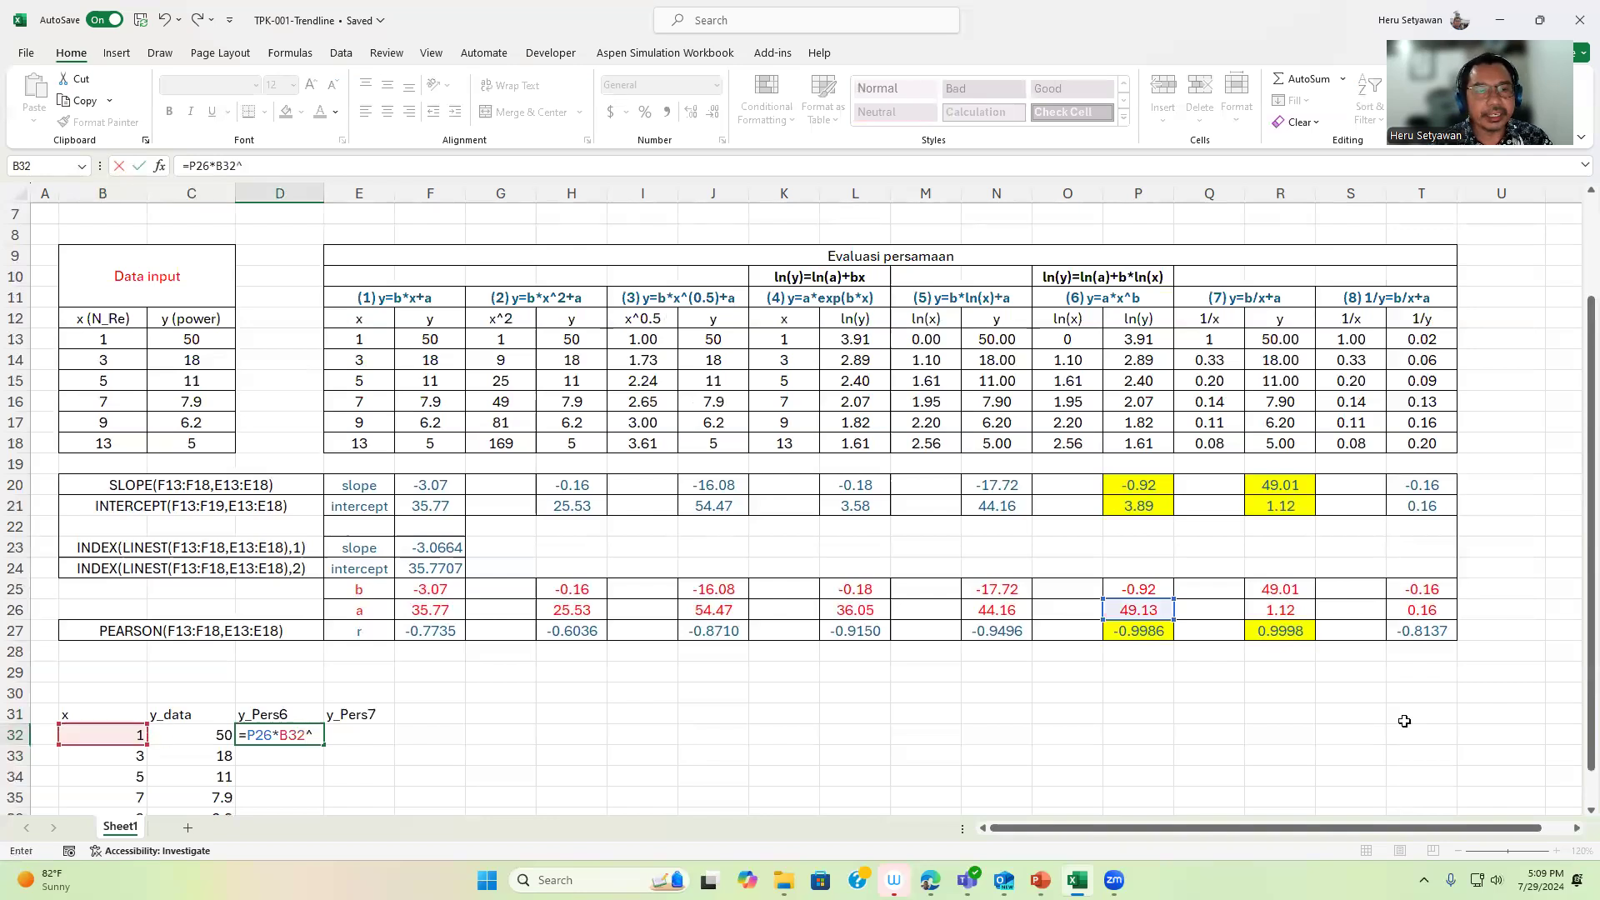
pyautogui.click(1145, 587)
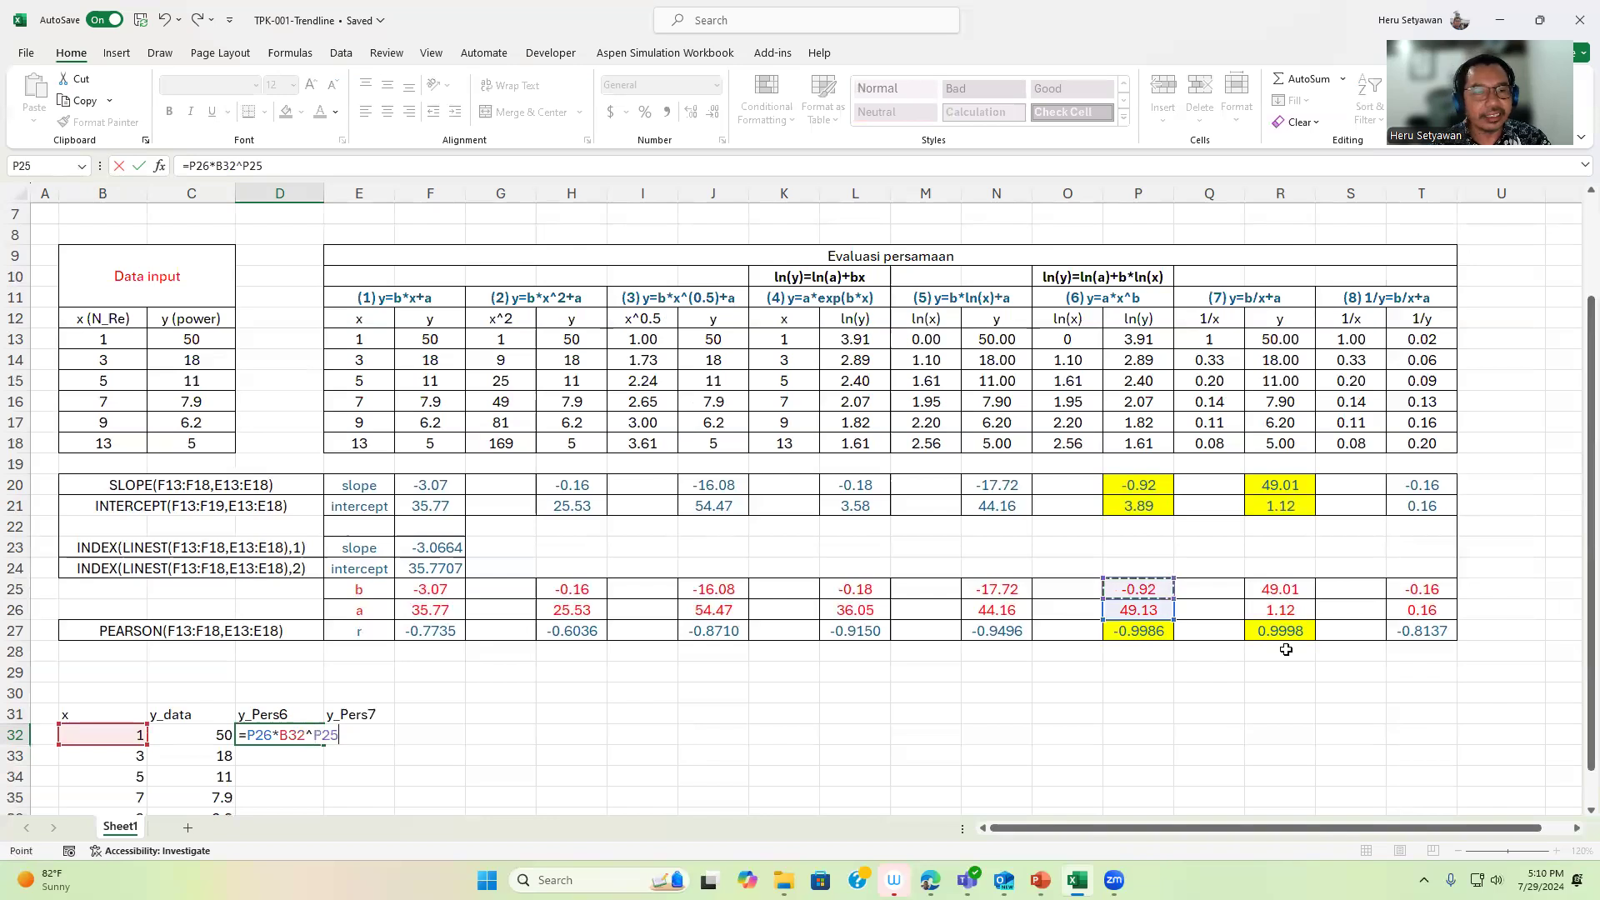
pyautogui.press('Return')
# Format the y_Pers6 value in D32 to two decimal places
pyautogui.press('Up')
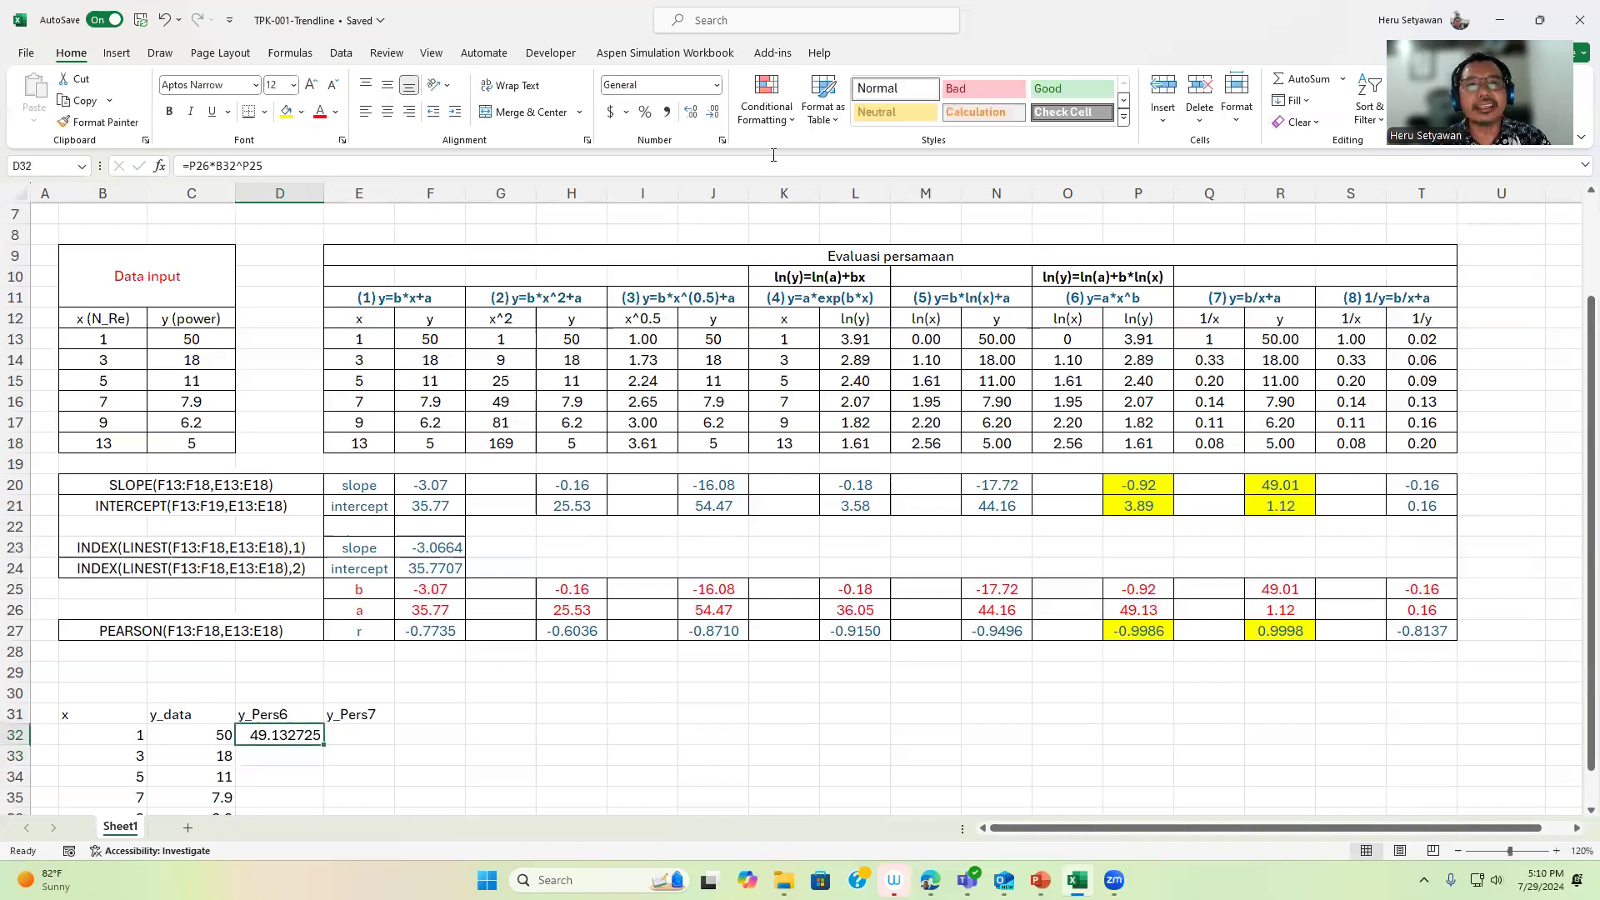
pyautogui.click(716, 117)
pyautogui.click(715, 117)
pyautogui.click(717, 117)
pyautogui.click(717, 119)
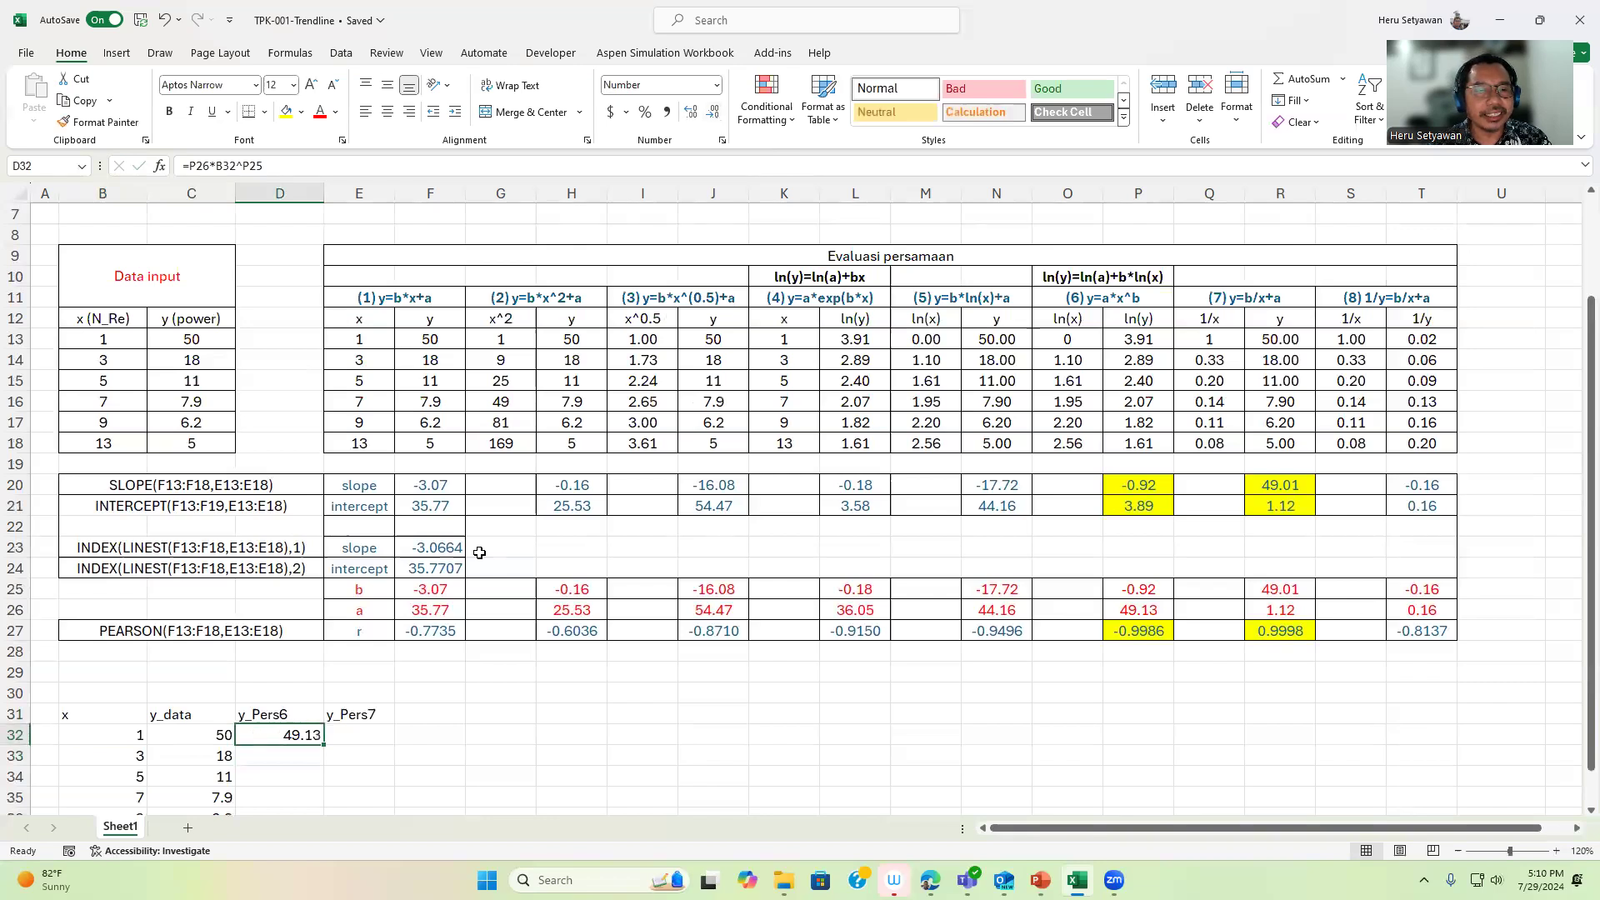
# Calculate the first equation (7) prediction in E32 with =R25/B32+R26 and show it with two decimal places
pyautogui.click(360, 732)
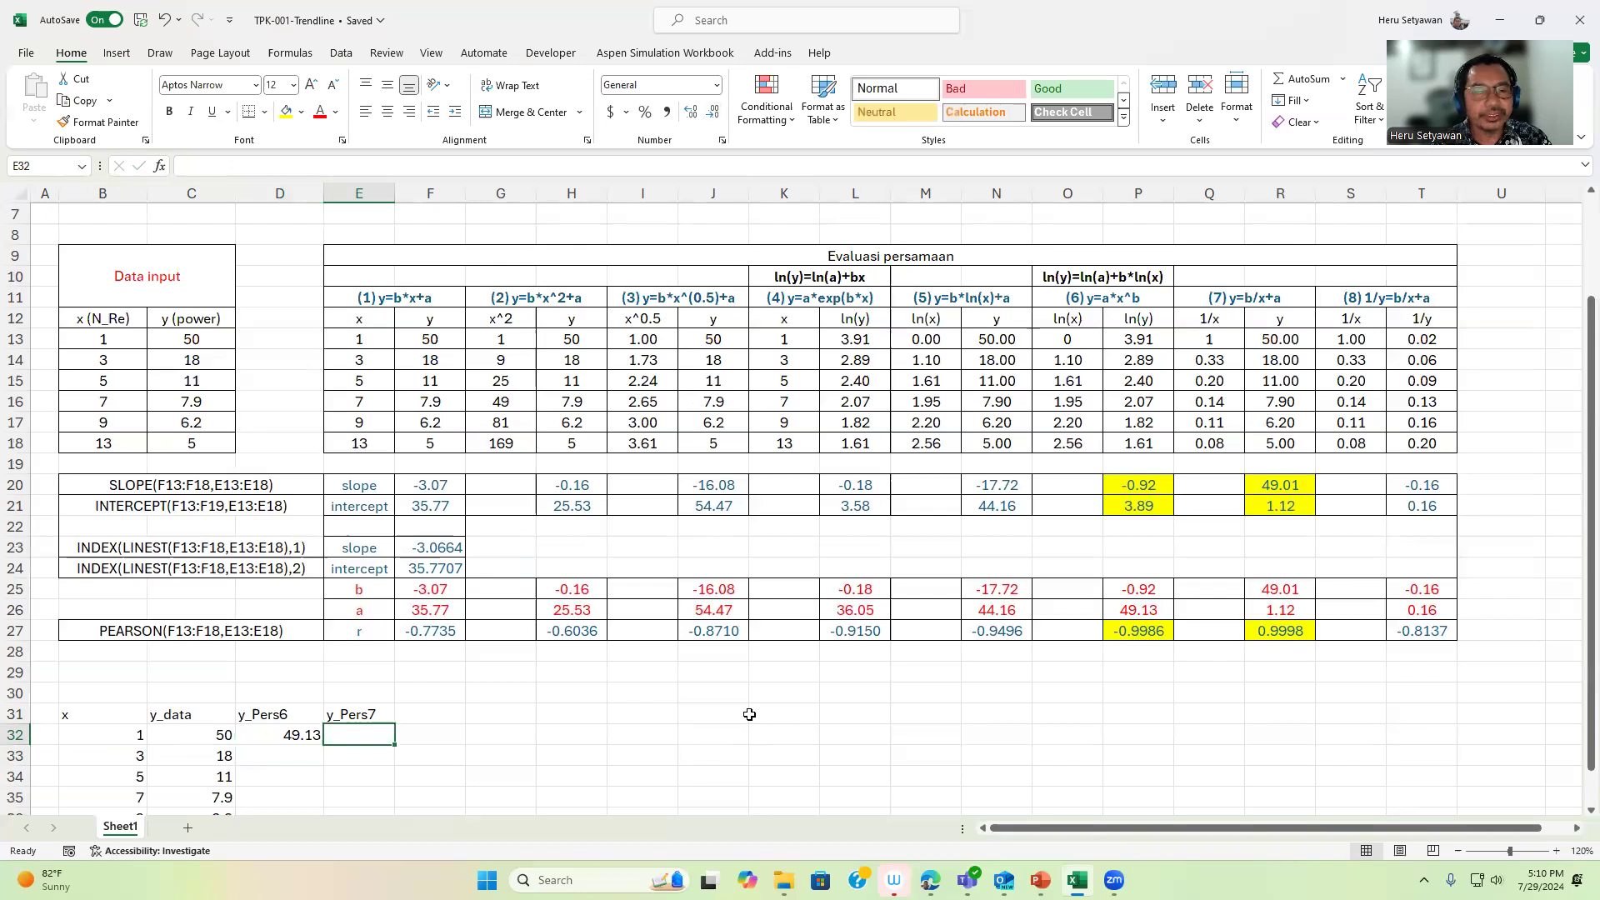
pyautogui.write('=')
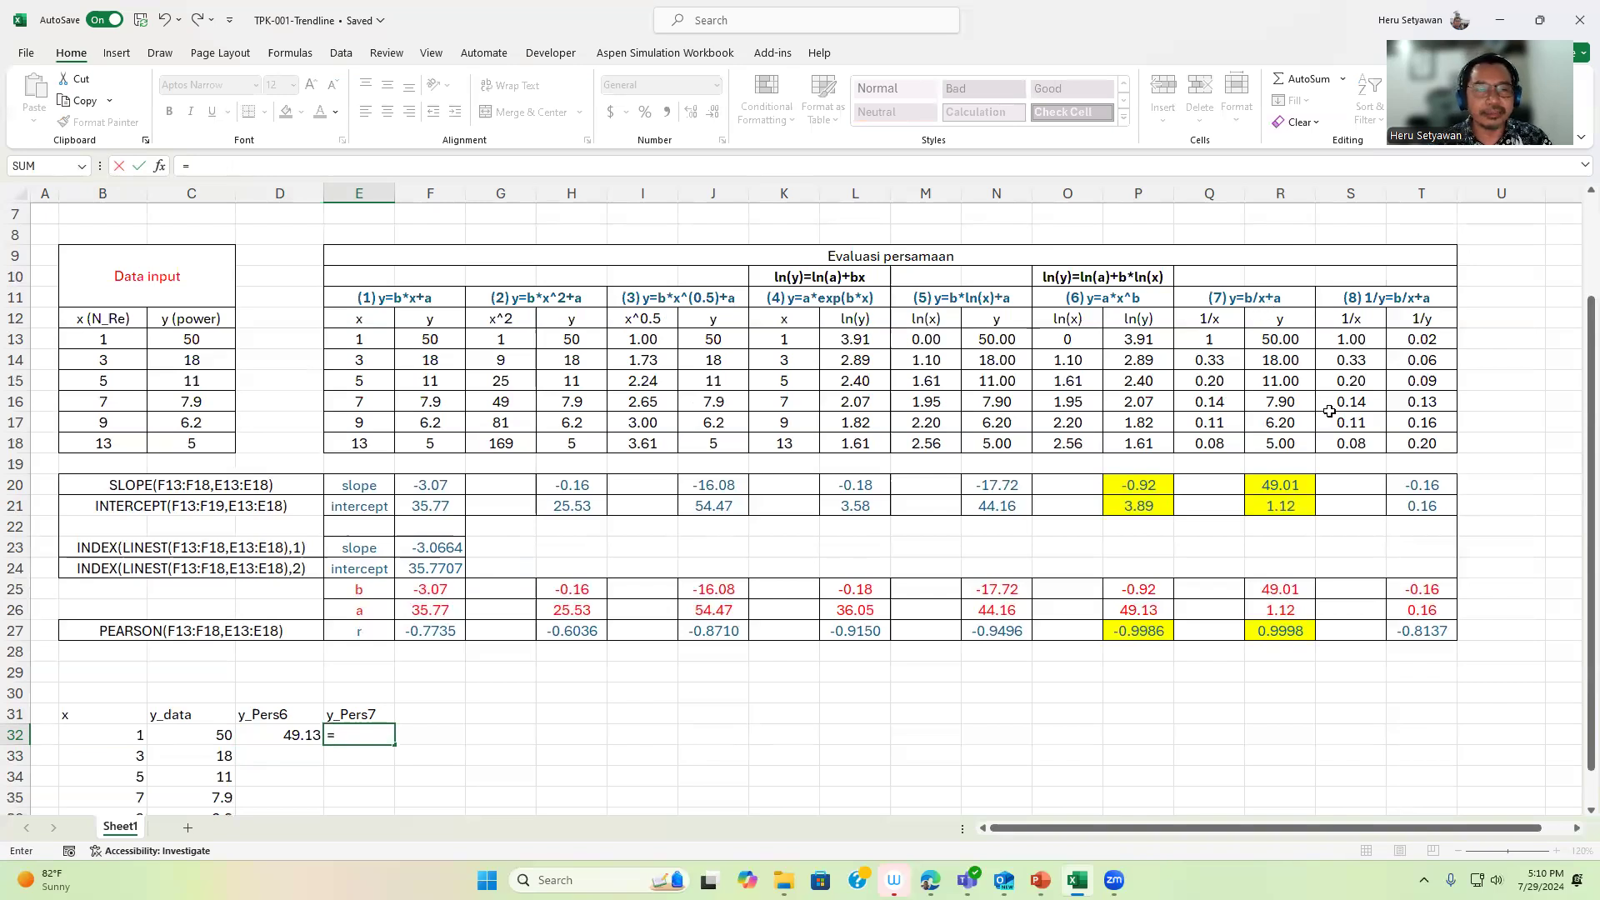
pyautogui.click(1286, 589)
pyautogui.write('/')
pyautogui.click(112, 739)
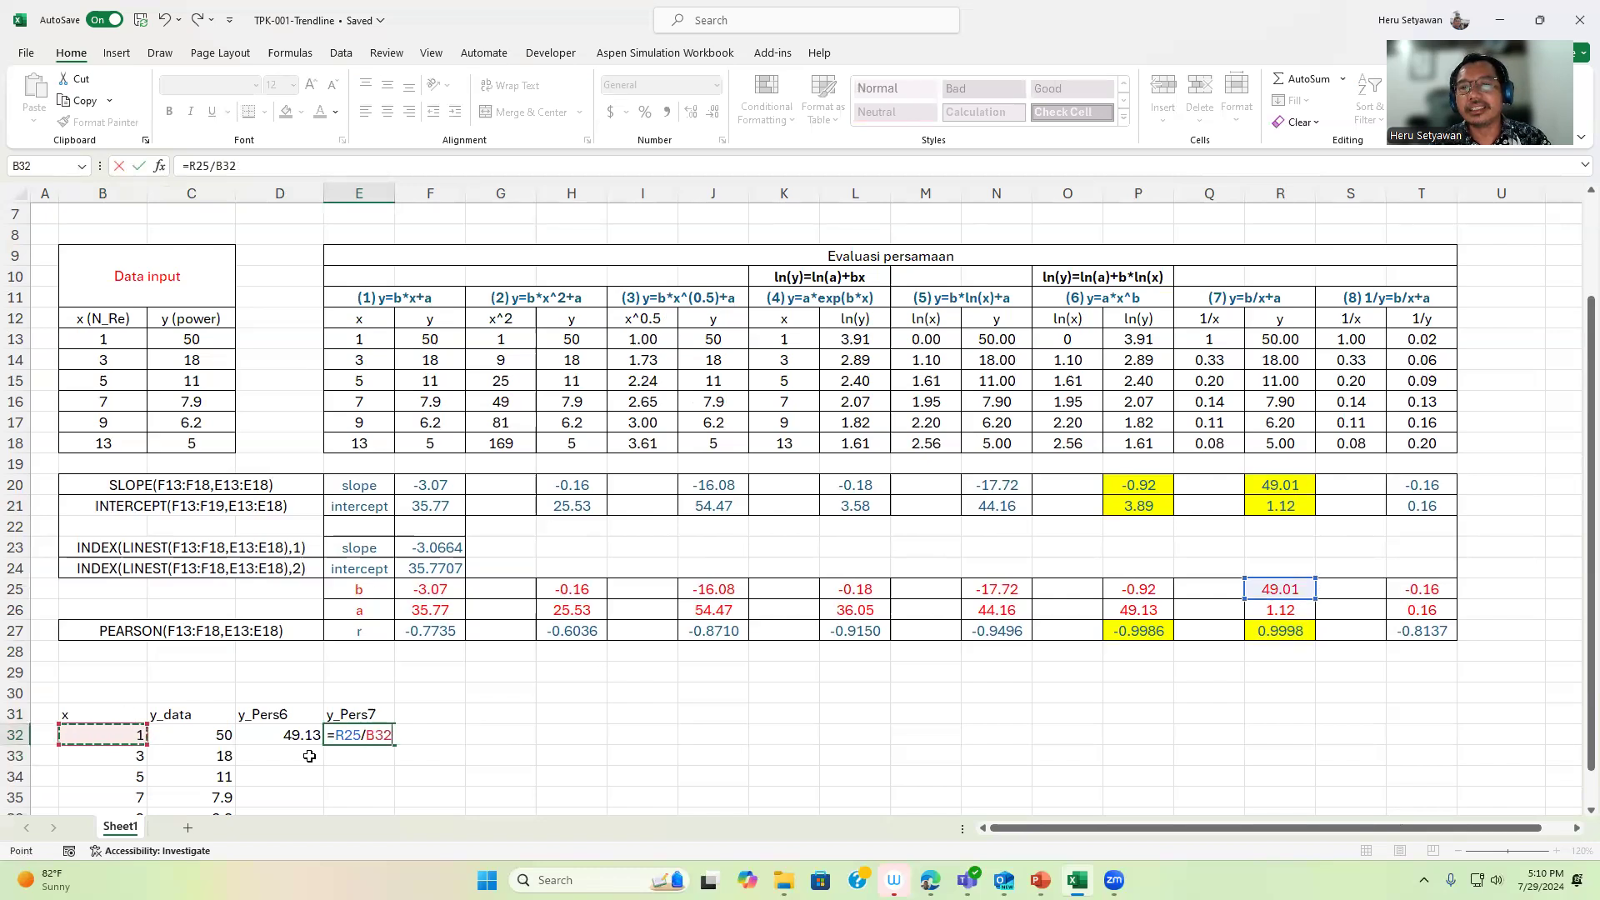
pyautogui.write('+')
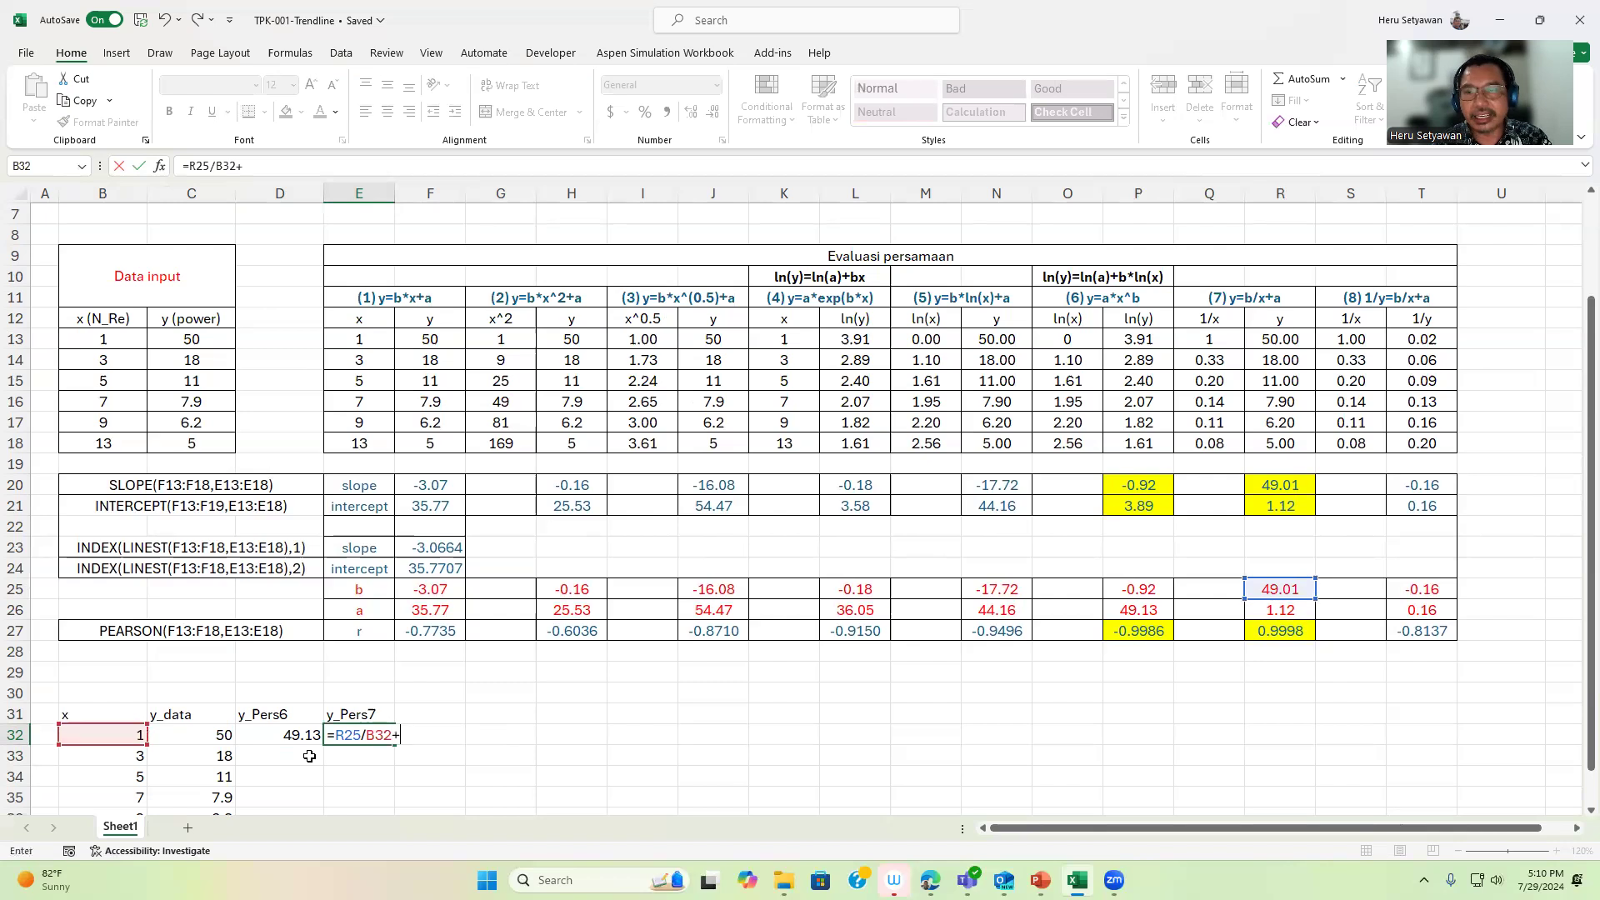
pyautogui.click(1270, 613)
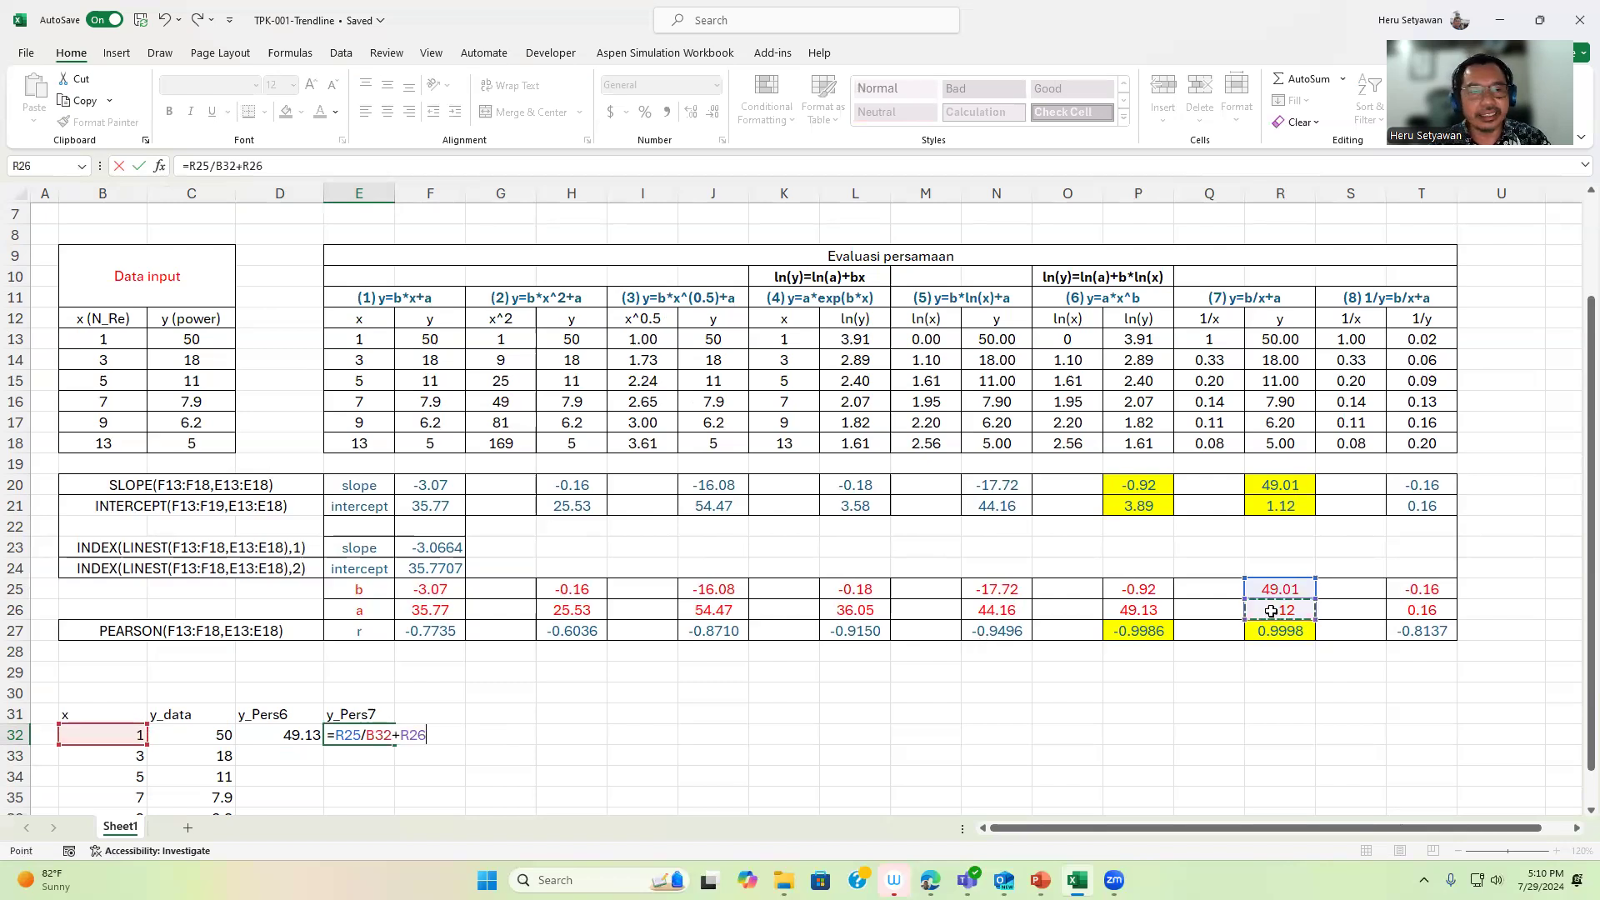
pyautogui.hotkey('ctrl', 'Return')
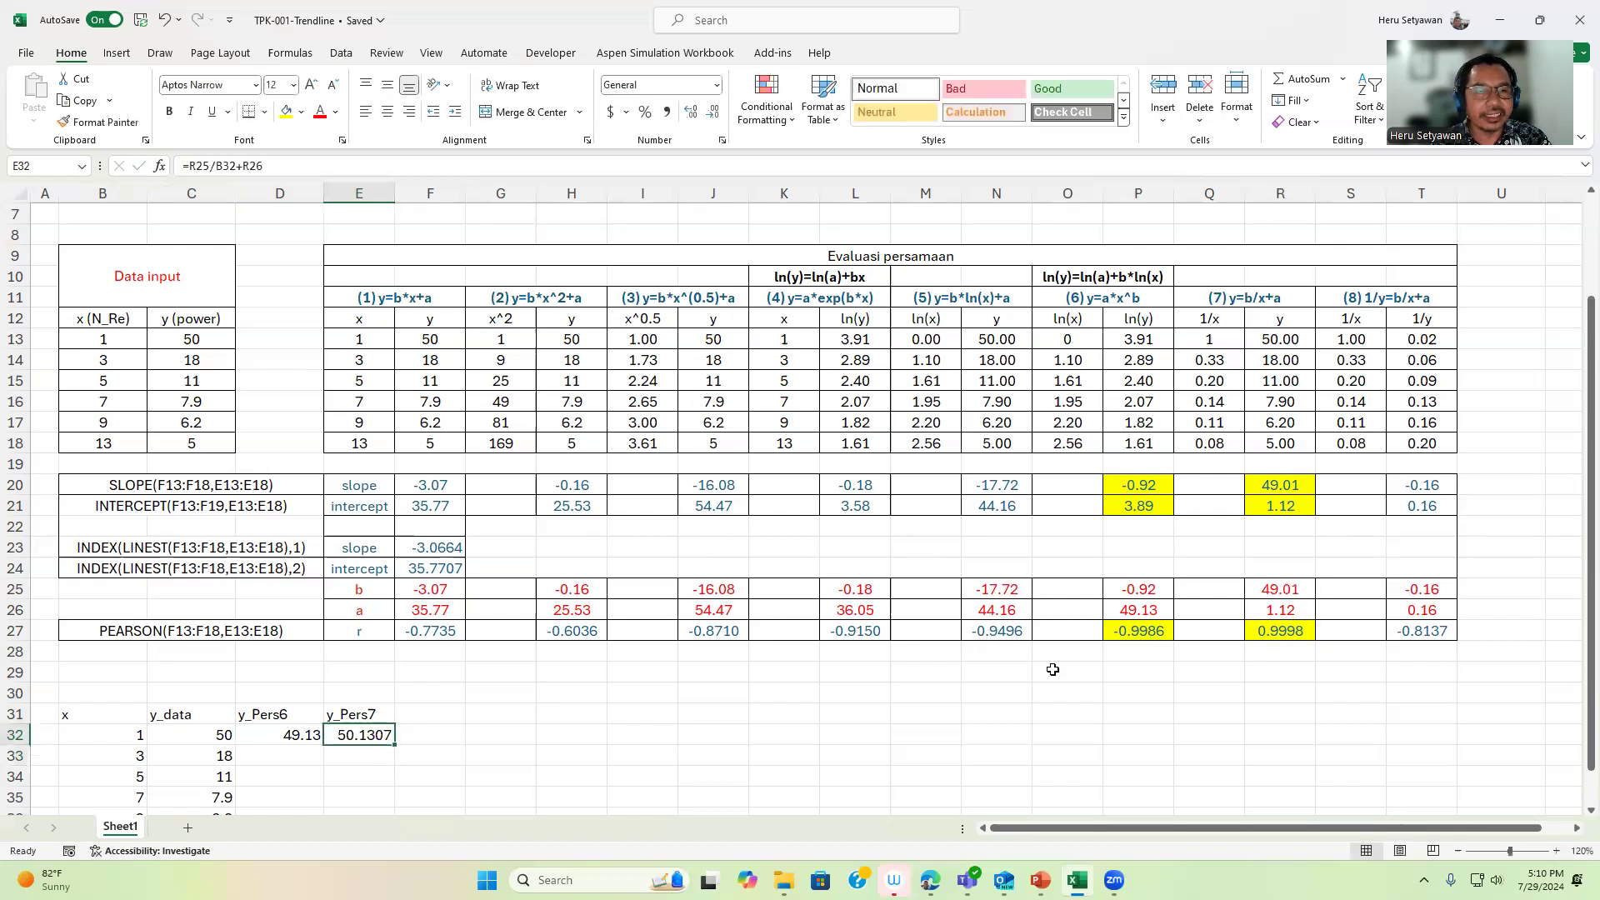
pyautogui.click(713, 114)
pyautogui.click(713, 114)
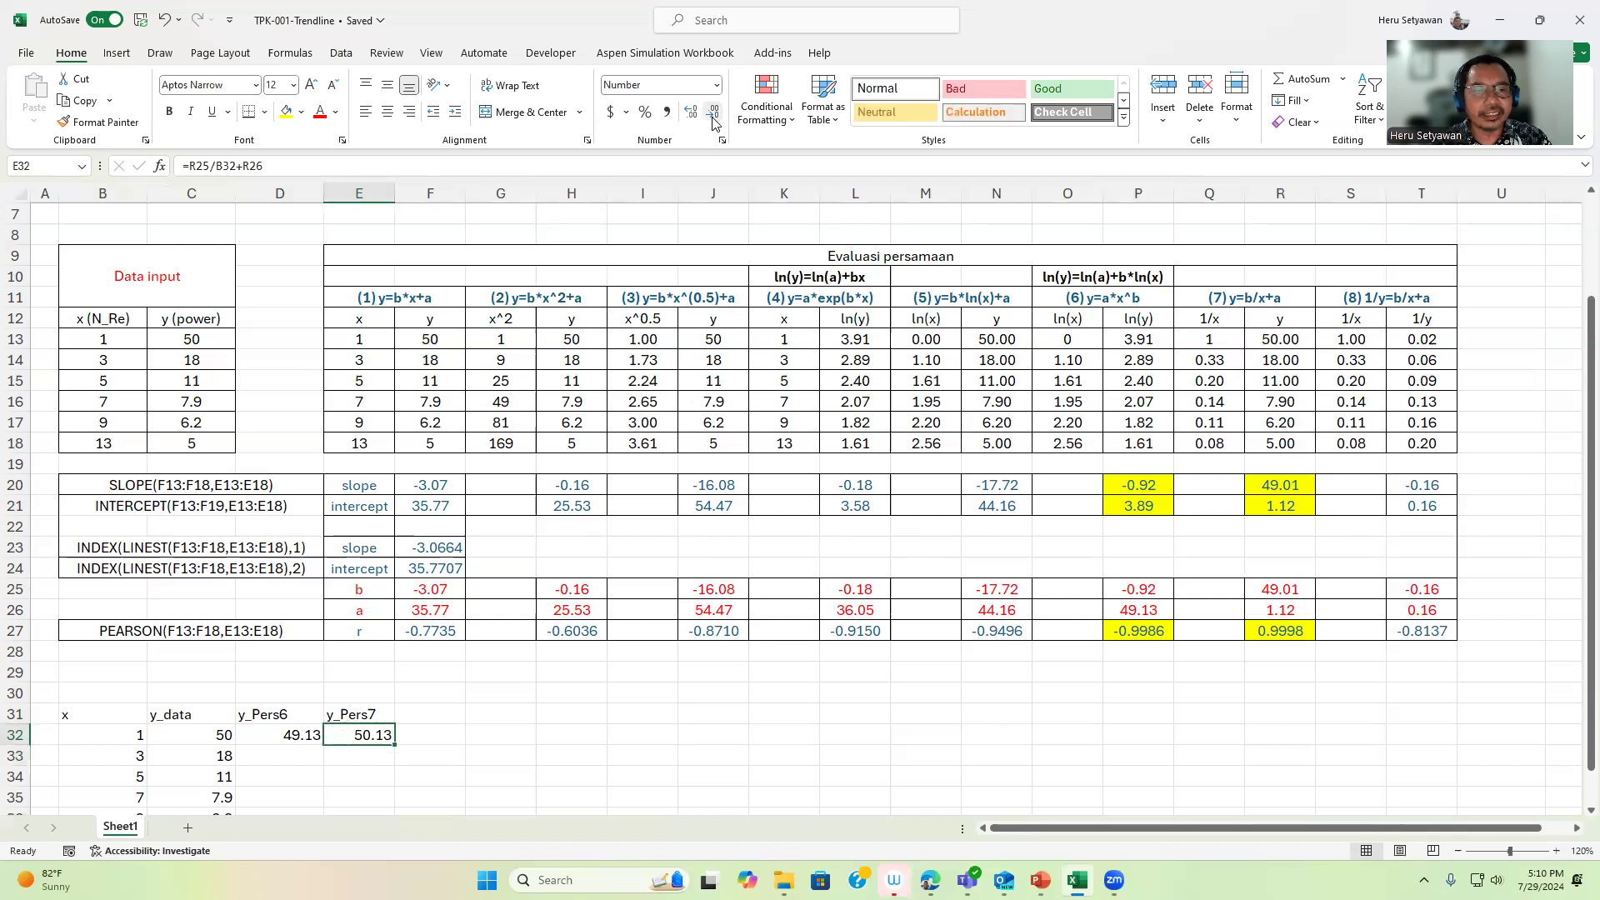
# Try to fill the y_Pers6 and y_Pers7 formulas in D32:E32 down to row 37
pyautogui.click(286, 732)
pyautogui.hotkey('shift', 'Right')
pyautogui.scroll(-2, 612, 704)
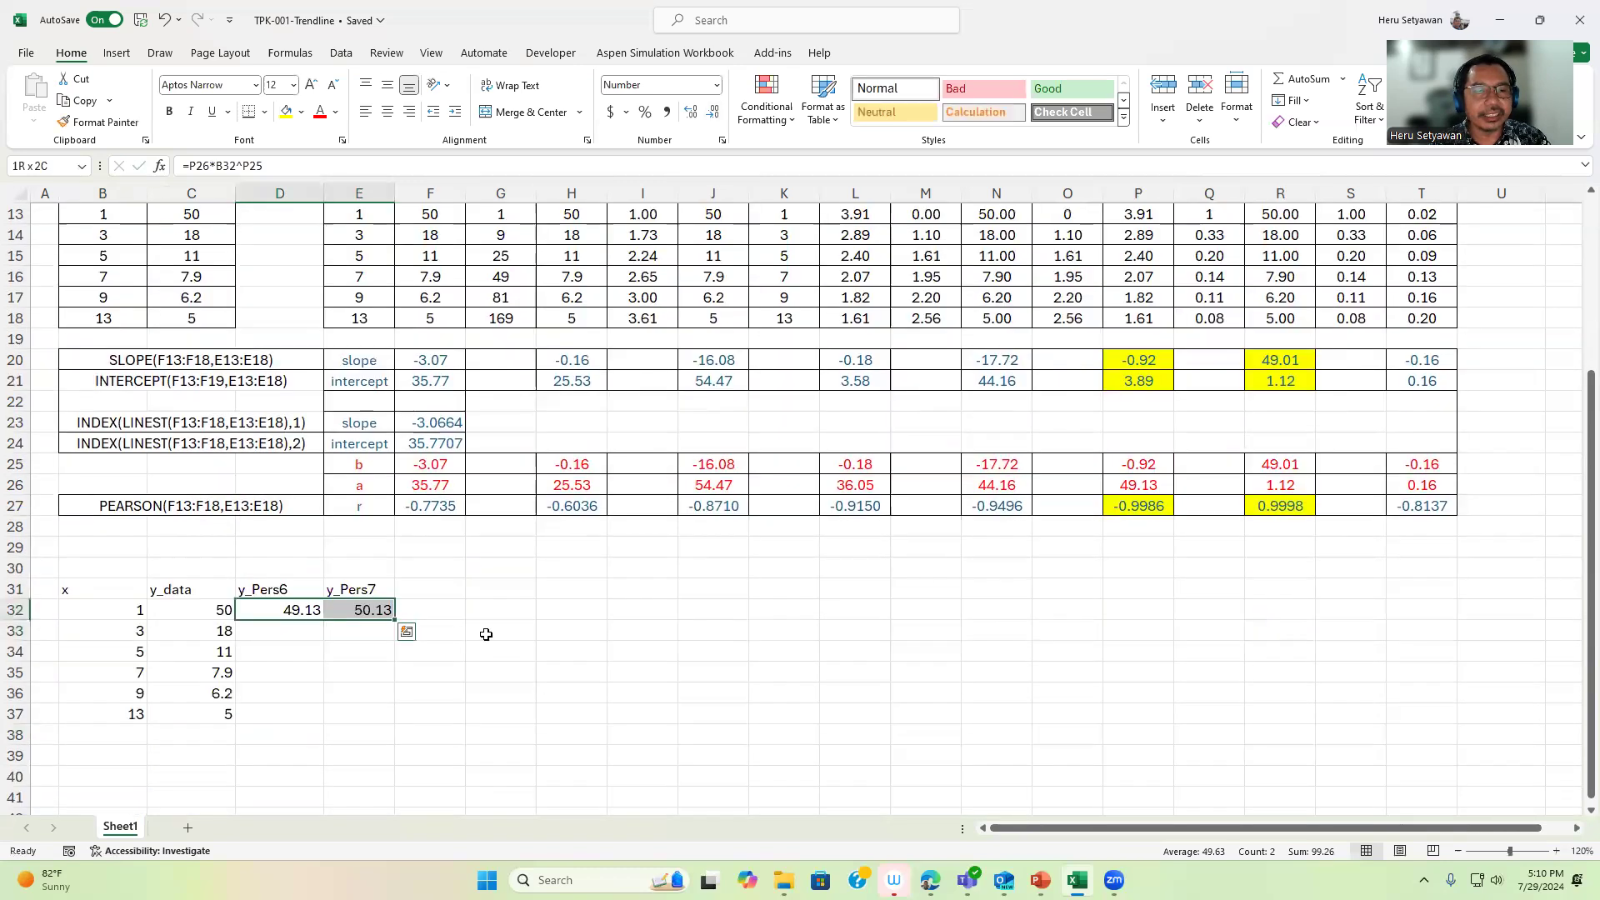
pyautogui.moveTo(392, 622); pyautogui.dragTo(387, 725)
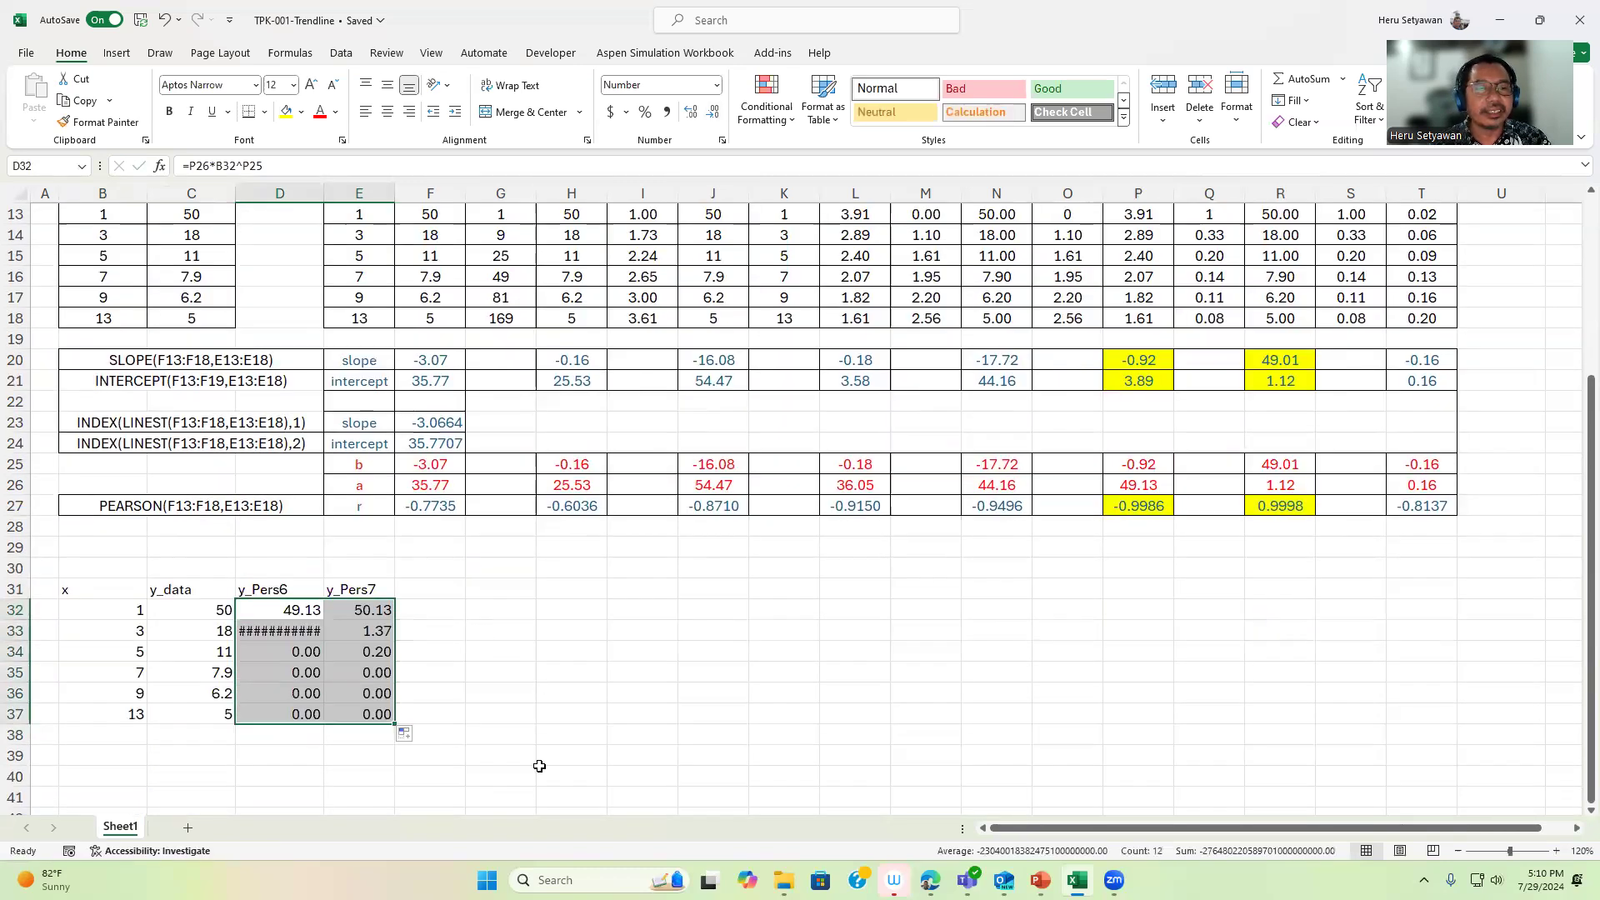
# Clear the filled y_Pers6 and y_Pers7 cells D33:E37
pyautogui.click(289, 631)
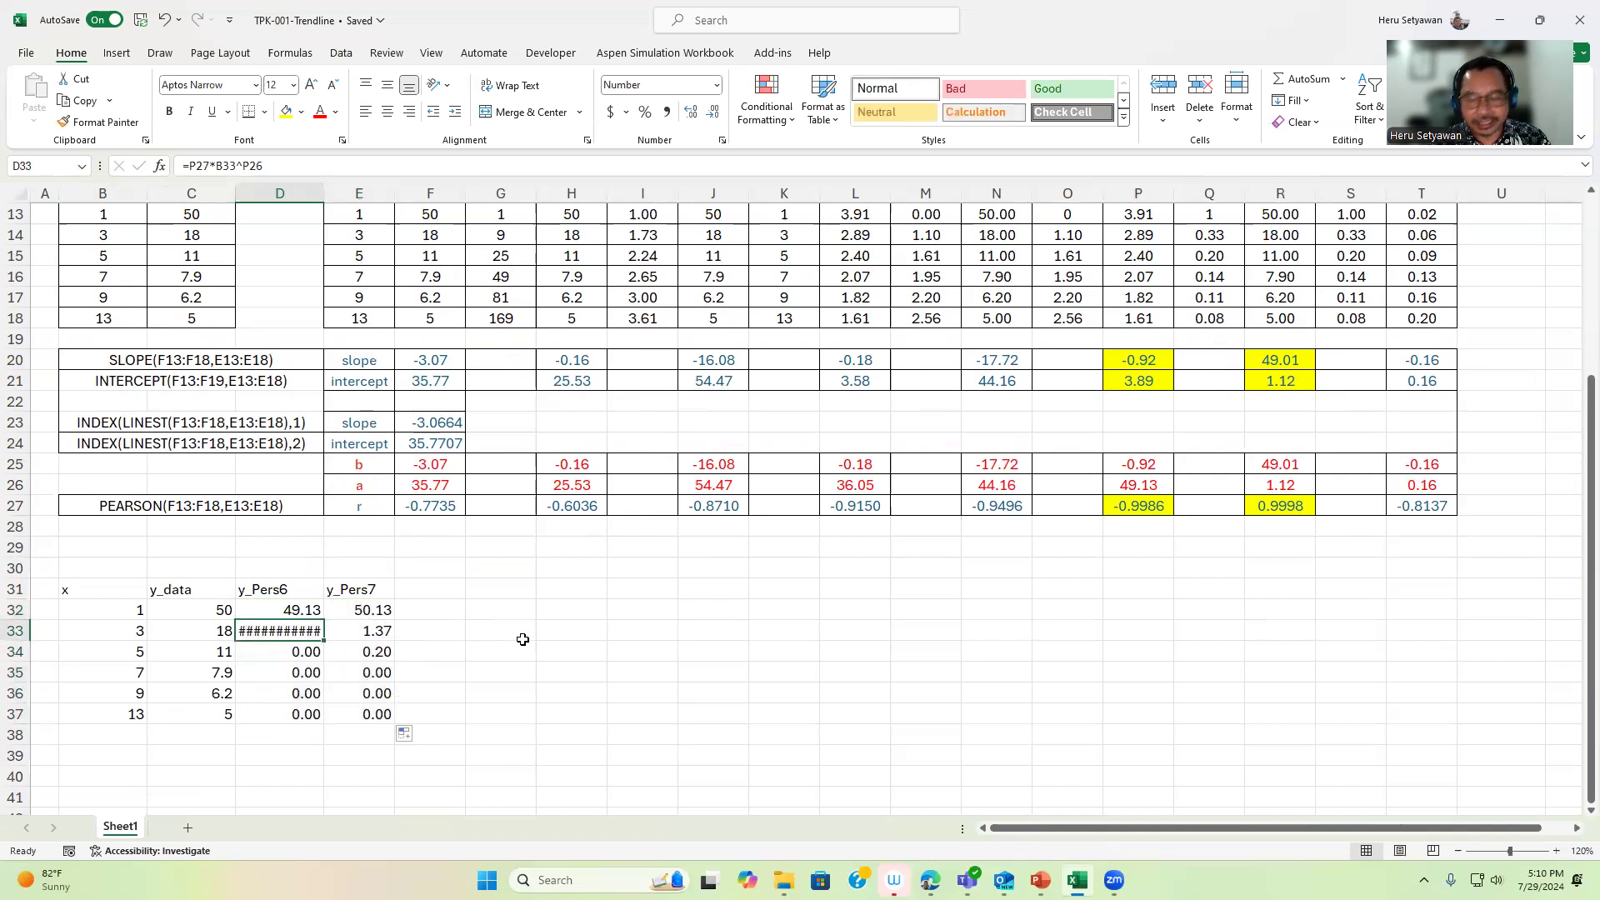
pyautogui.hotkey('shift', 'Right')
pyautogui.hotkey('shift', 'Down')
pyautogui.hotkey('shift', 'Down')
pyautogui.hotkey('shift', 'Down')
pyautogui.hotkey('shift', 'Down')
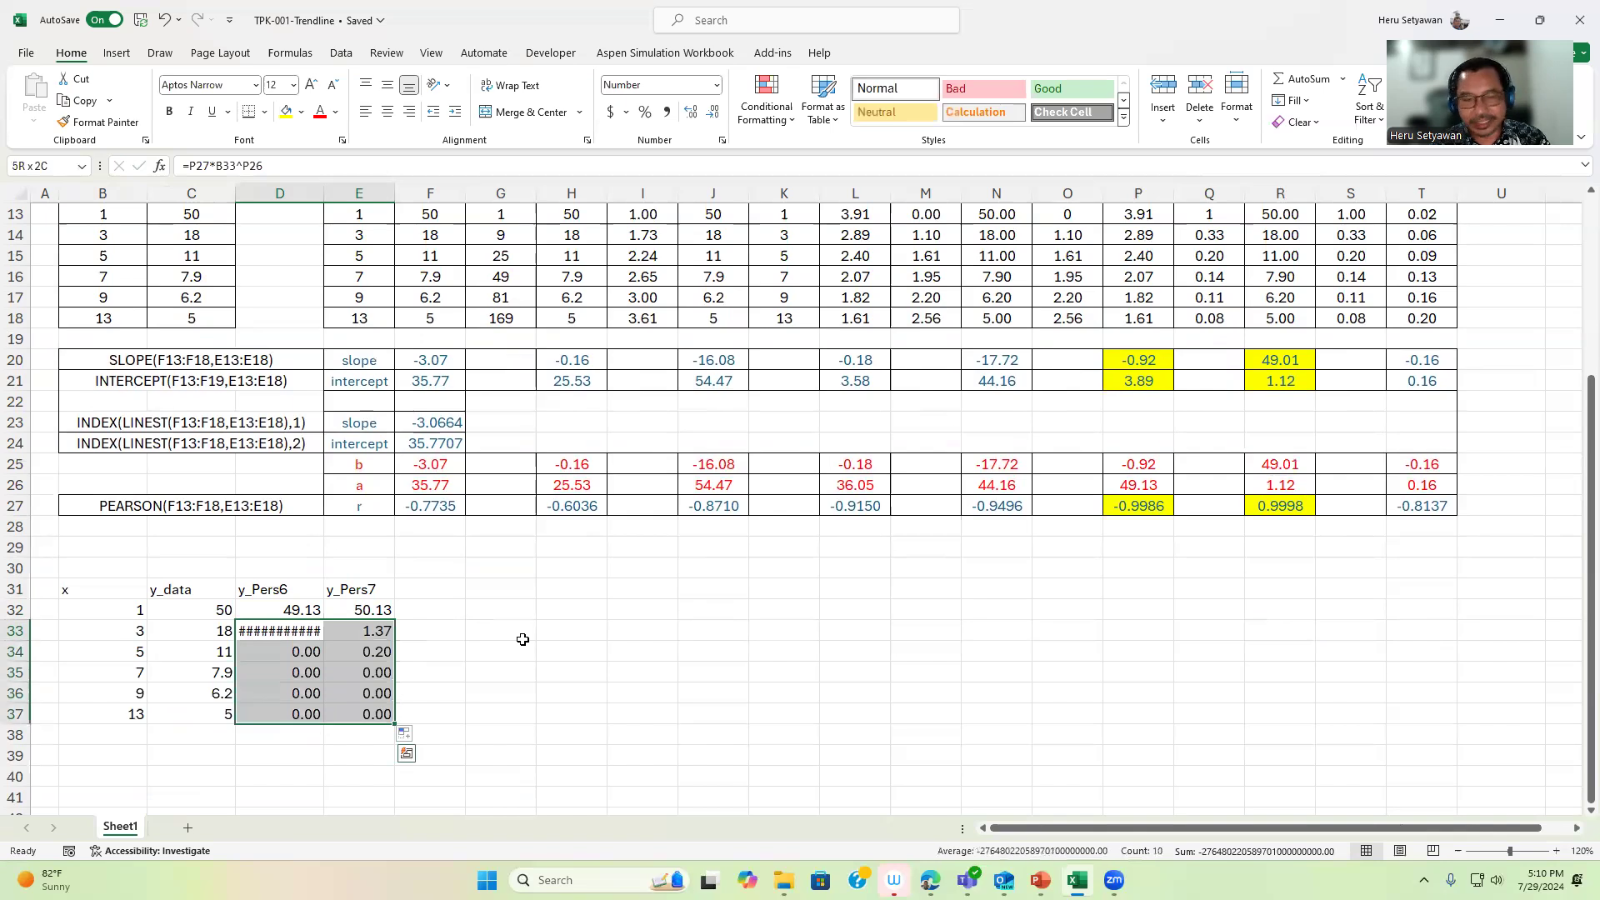
pyautogui.press('Delete')
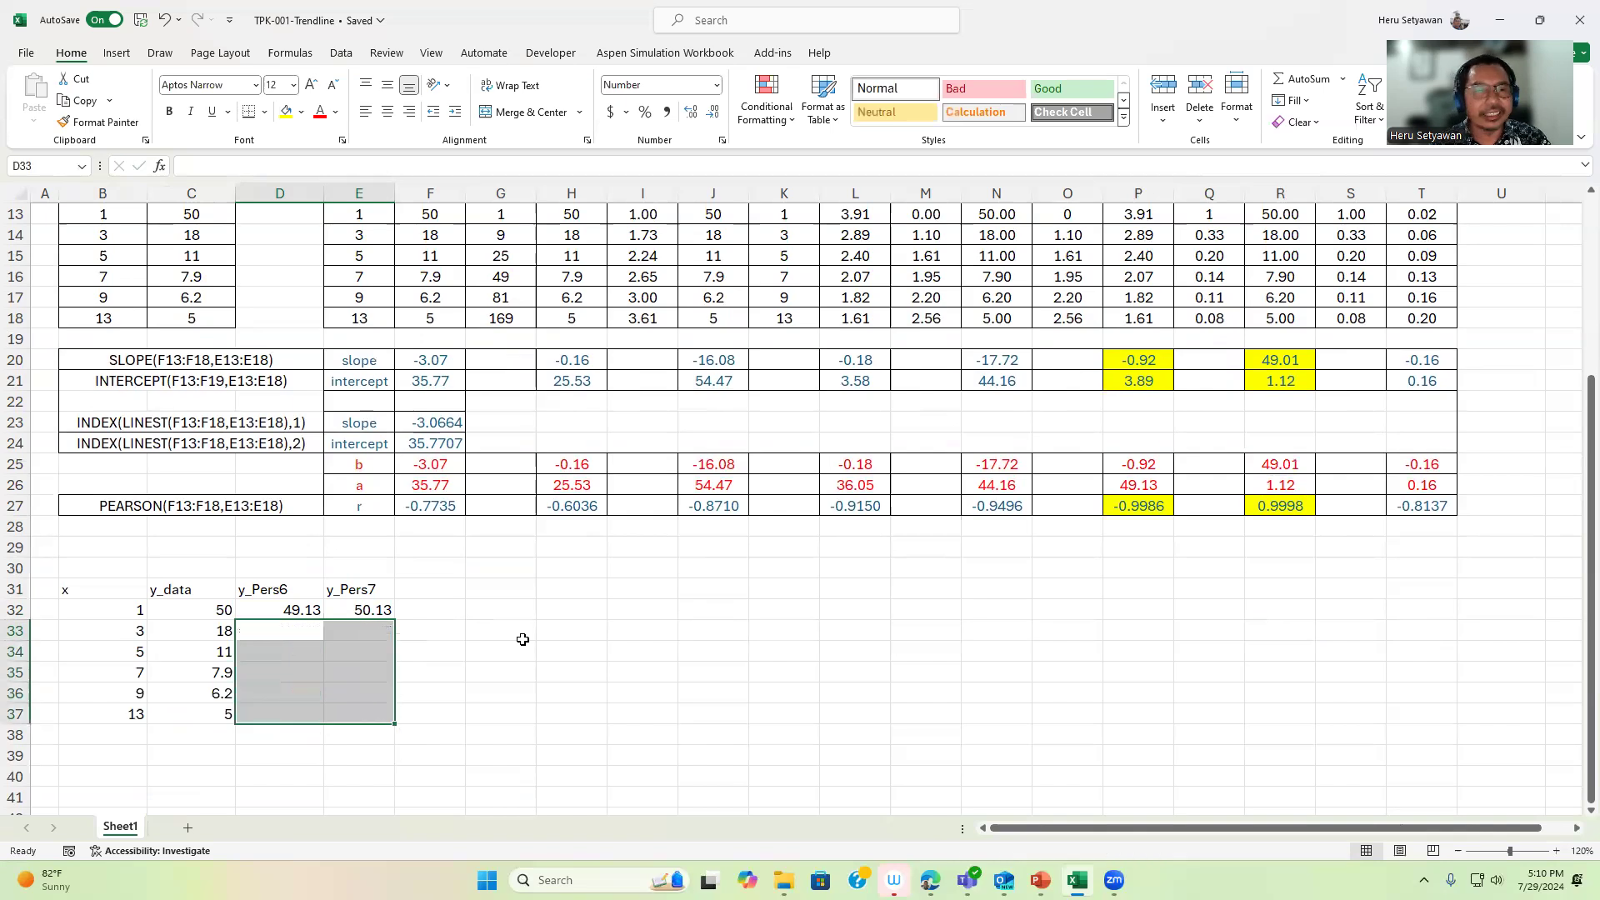
# Make the coefficient references in D32 absolute so the formula reads =$P$26*B32^$P$25
pyautogui.click(296, 612)
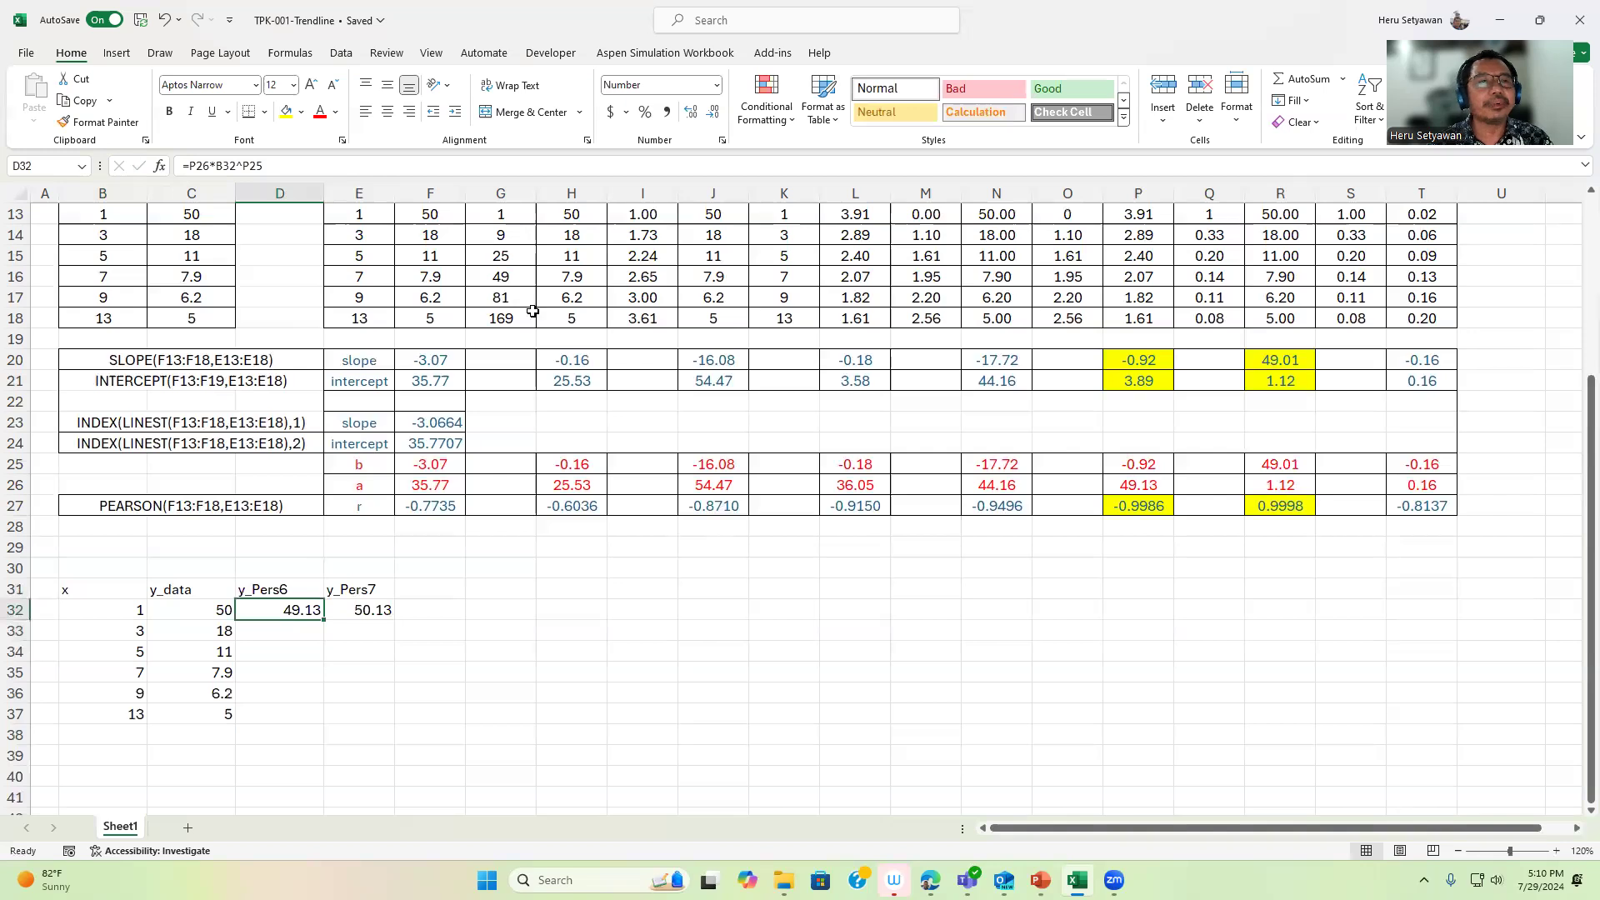
pyautogui.press('F2')
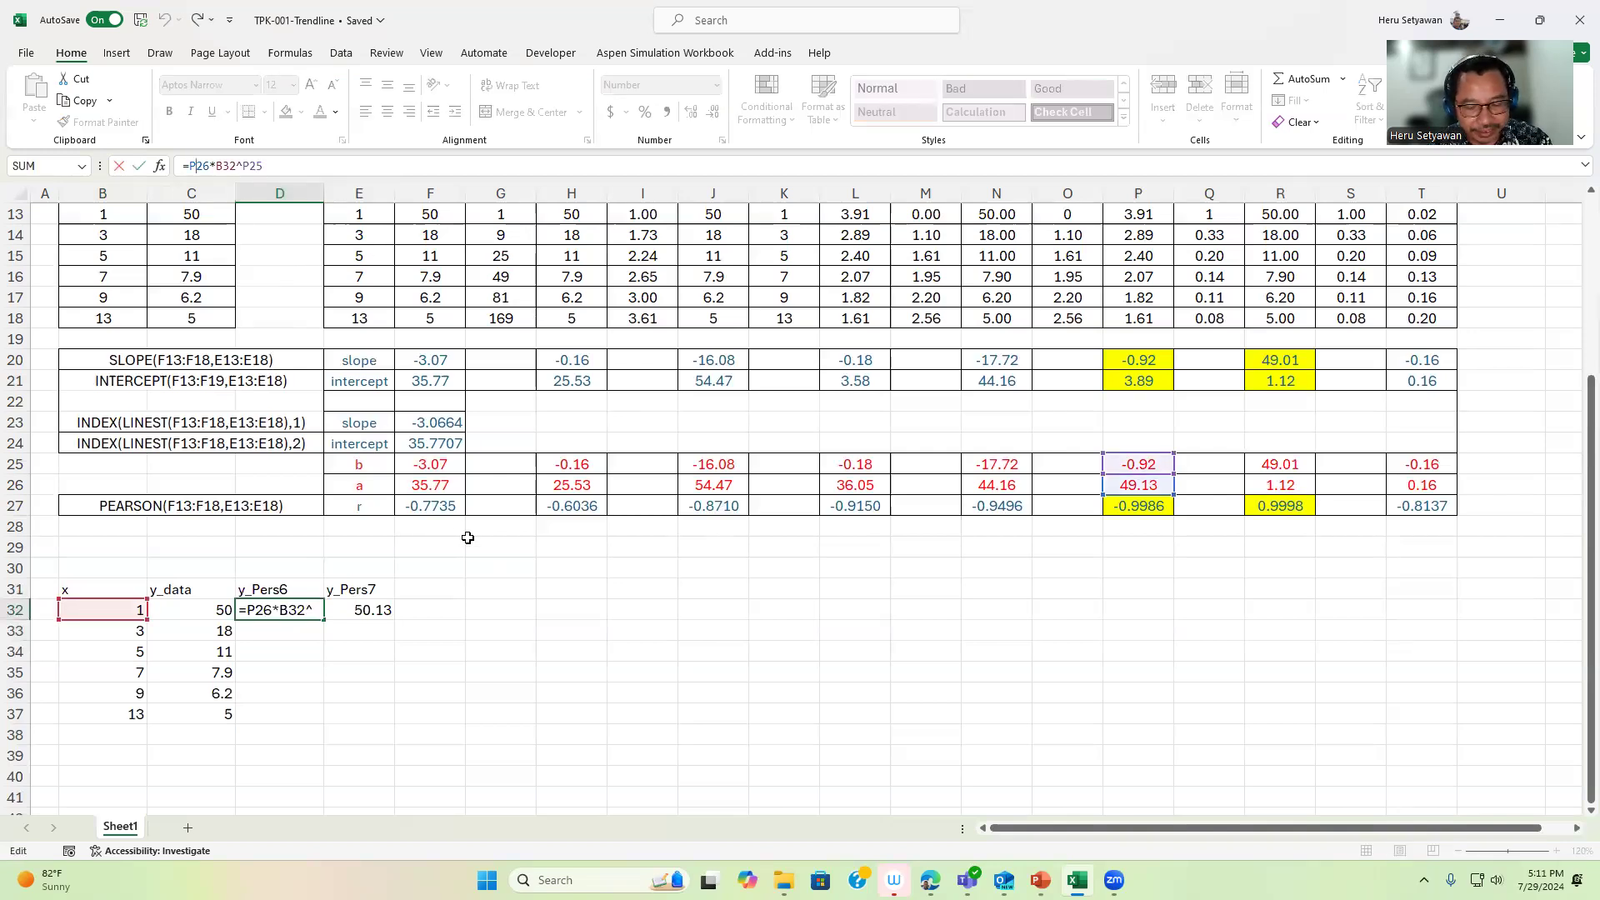
pyautogui.press('F4')
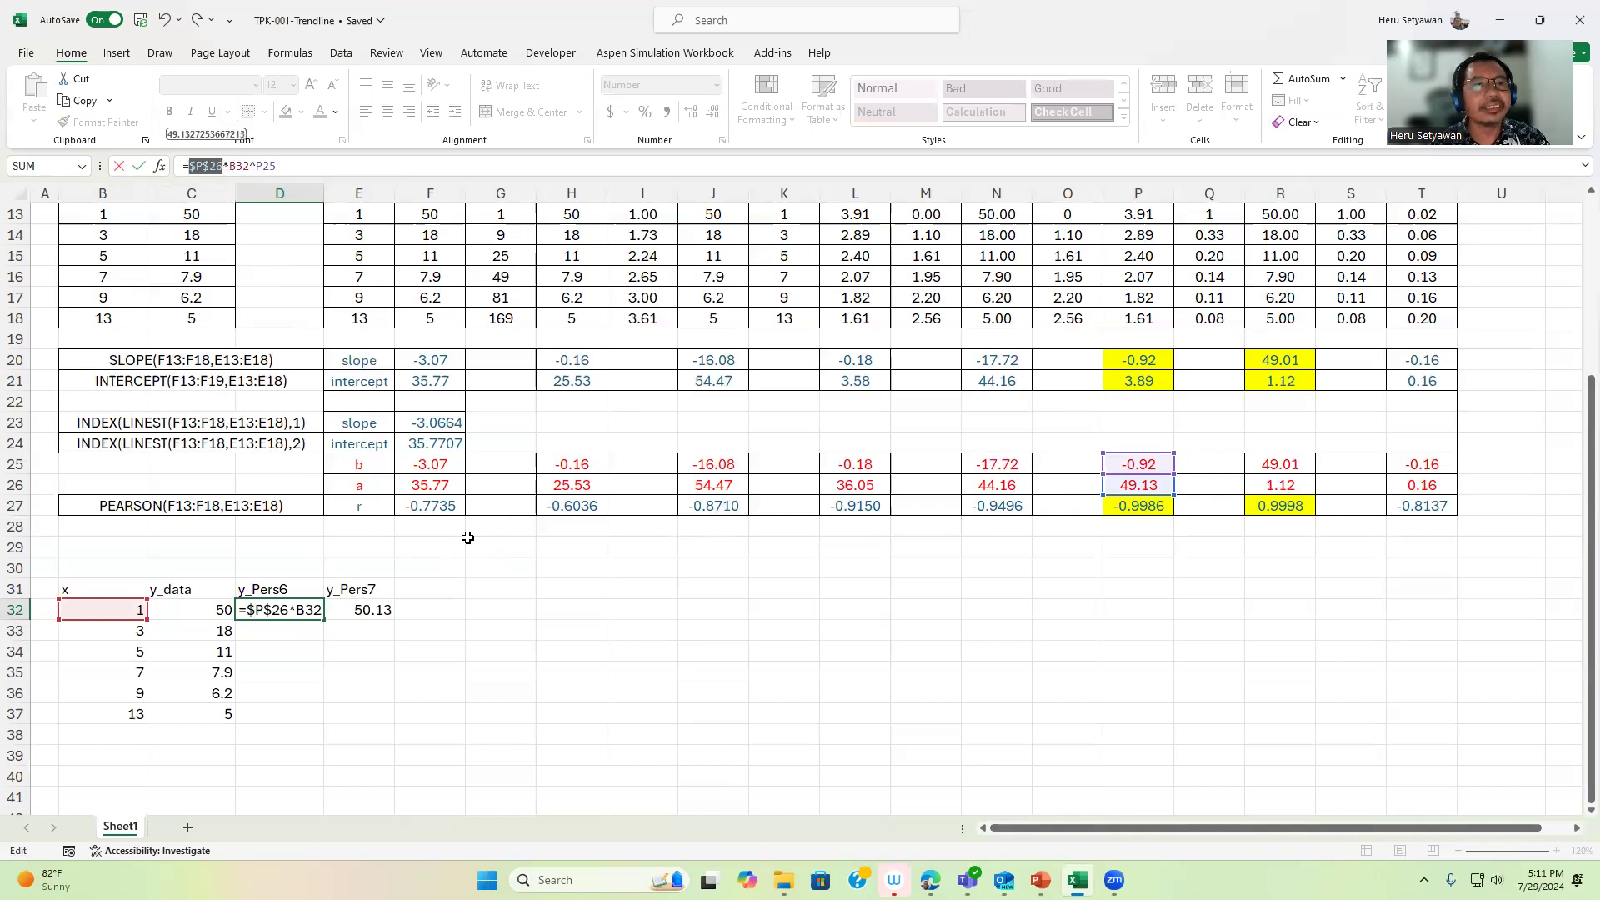
pyautogui.press('Right')
pyautogui.press('Right')
pyautogui.press('Right')
pyautogui.press('Right')
pyautogui.press('Right')
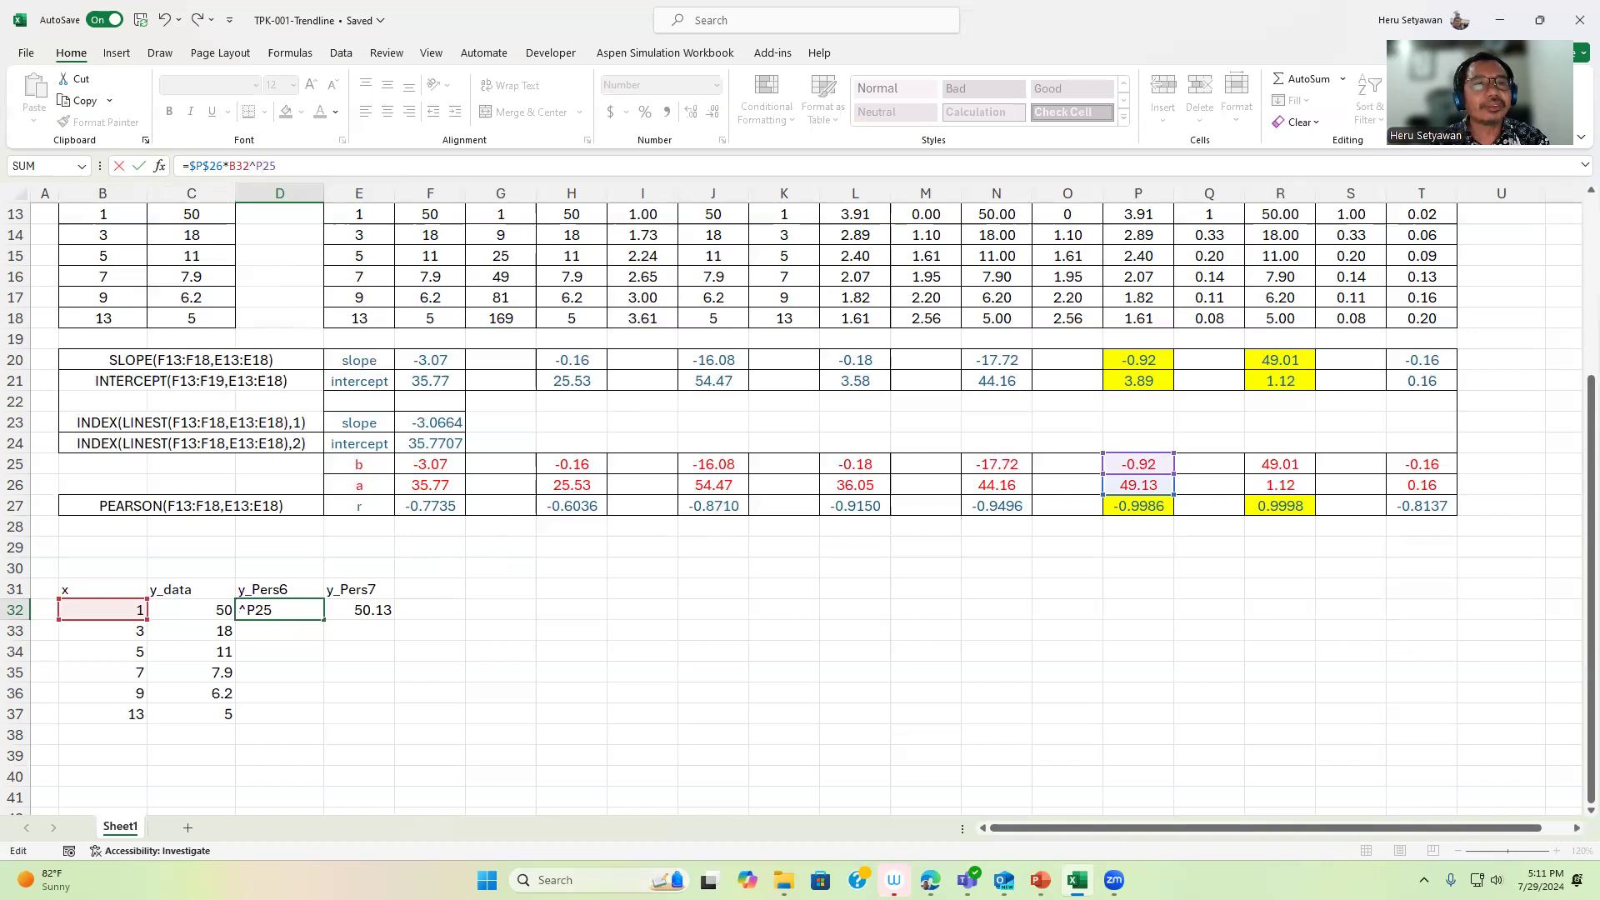
pyautogui.press('F4')
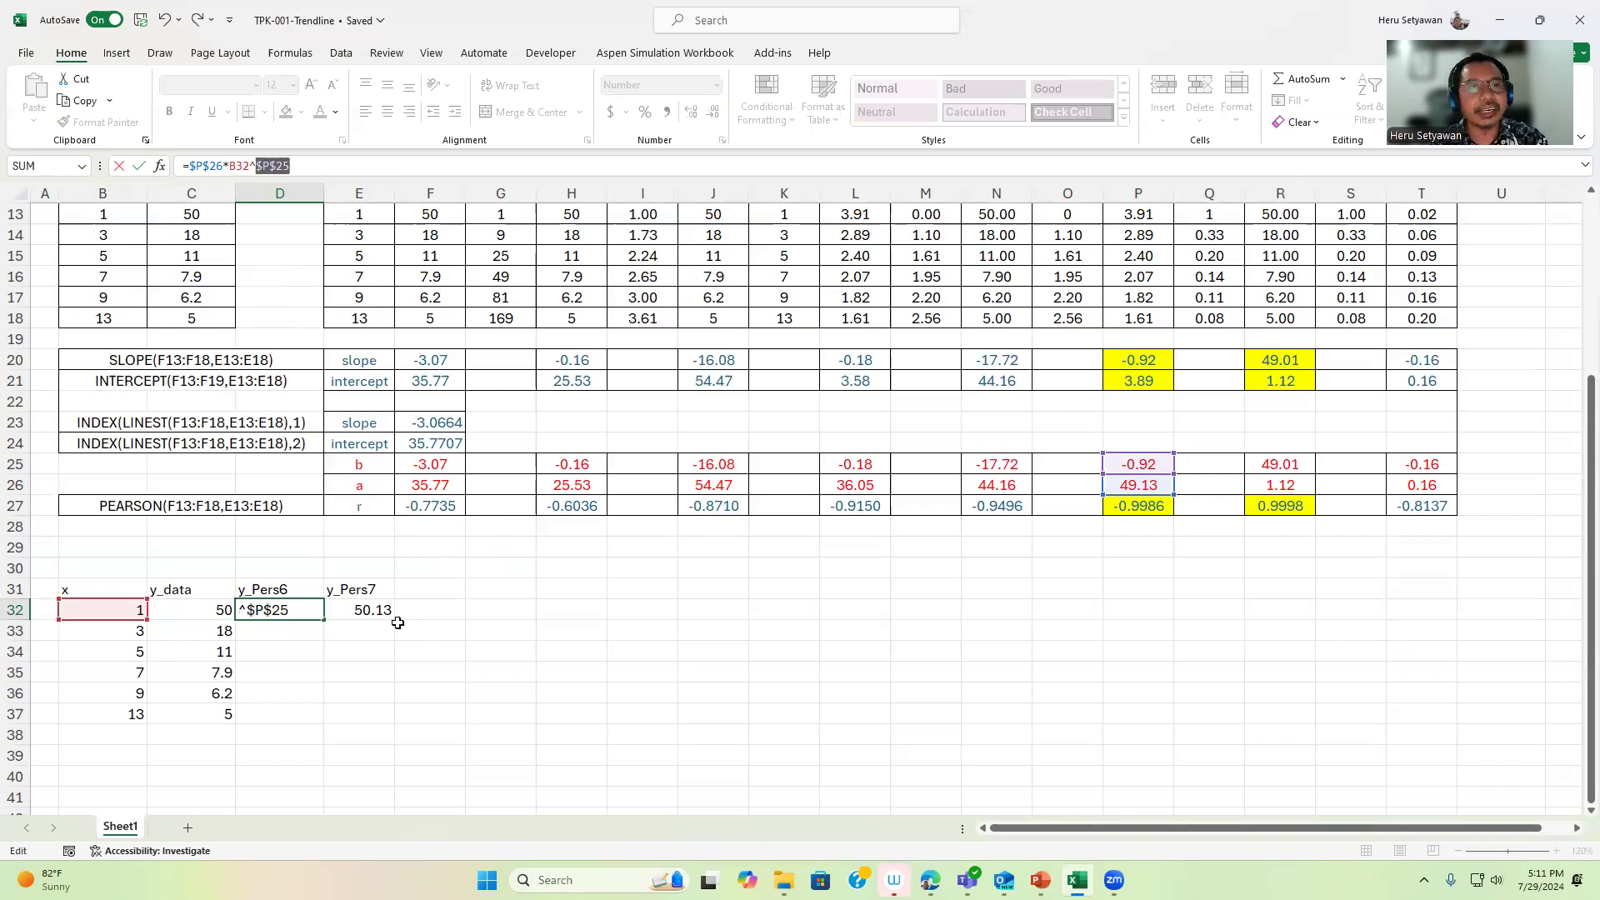
pyautogui.press('Return')
# Make the coefficient references in E32 absolute so the formula reads =$R$25/B32+$R$26
pyautogui.press('Up')
pyautogui.press('Right')
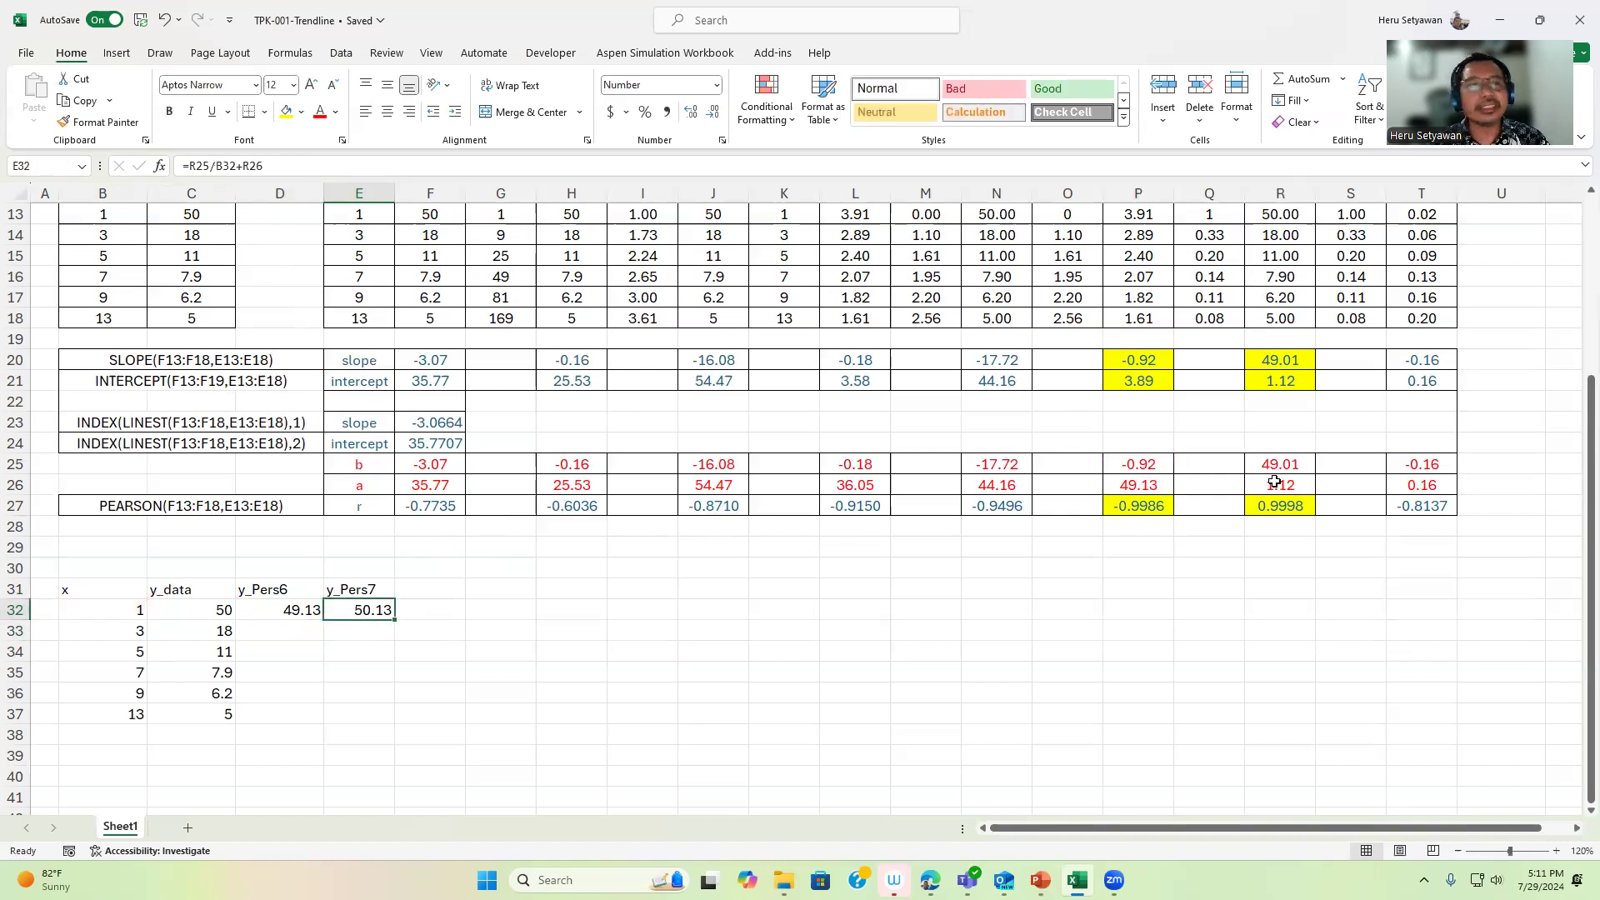
pyautogui.click(194, 164)
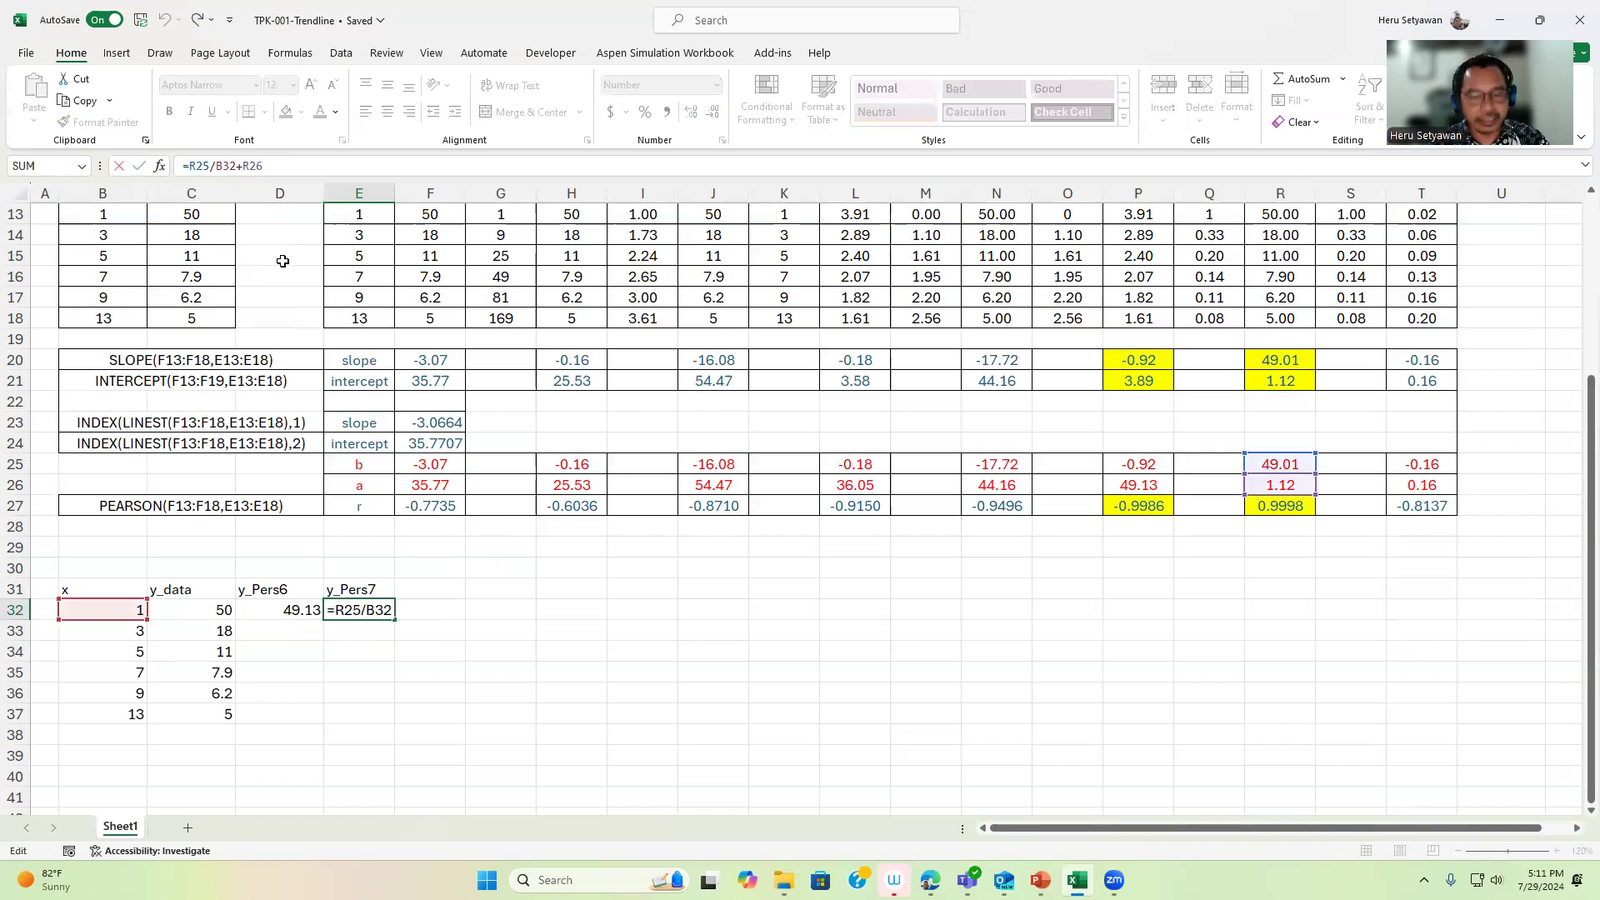
pyautogui.press('F4')
pyautogui.press('Right')
pyautogui.press('Right')
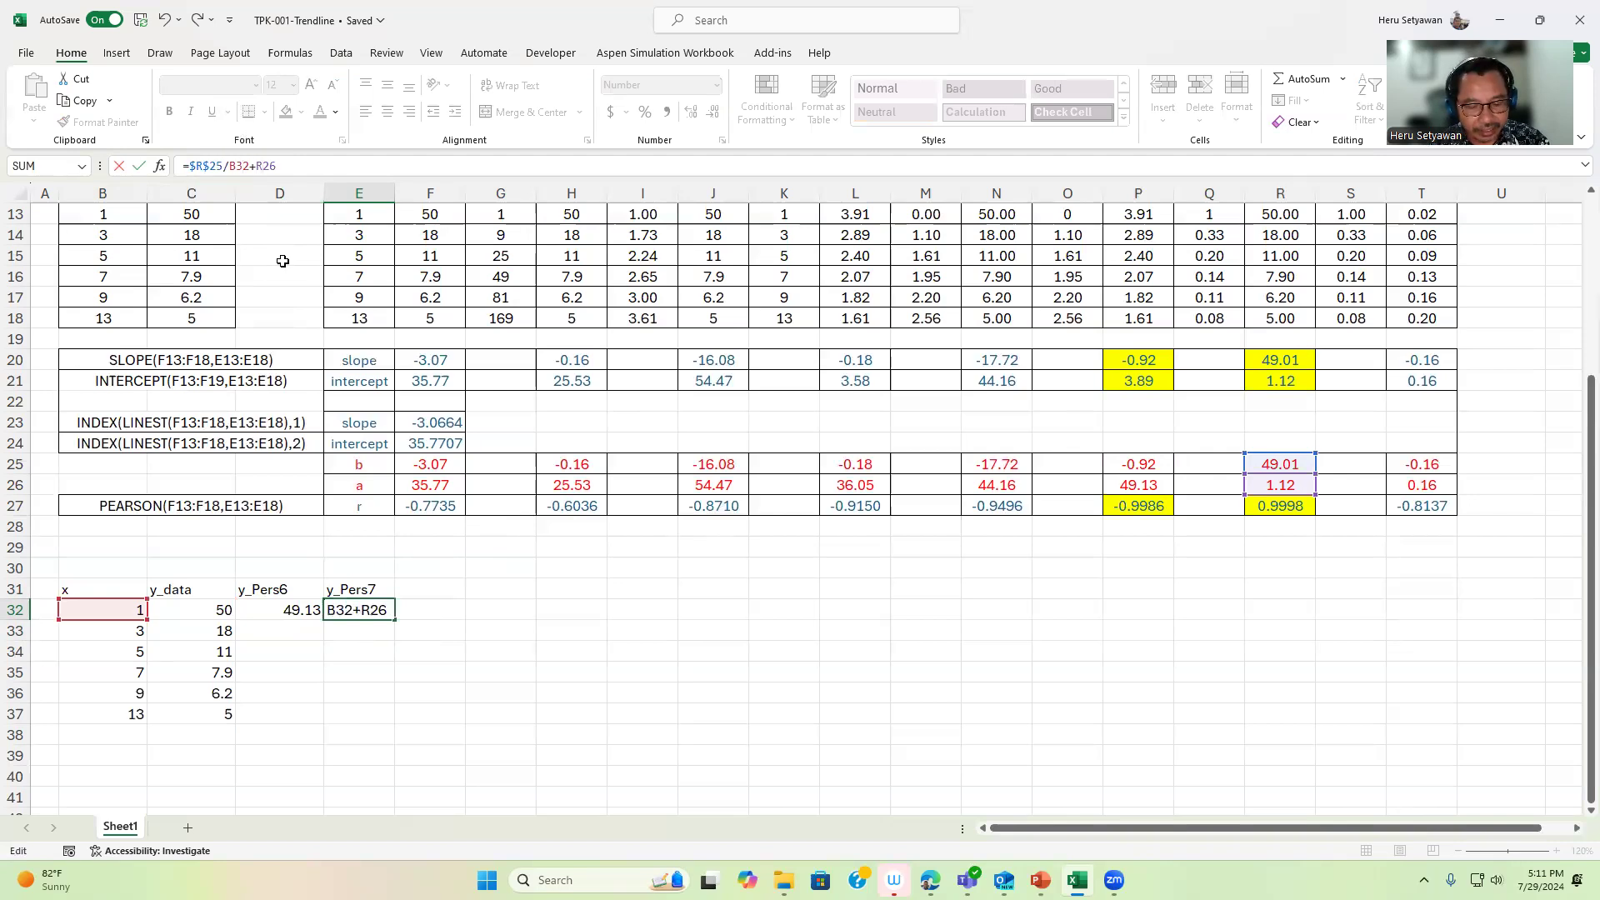
pyautogui.press('Return')
# Fill the corrected y_Pers6 and y_Pers7 formulas in D32:E32 down to row 37
pyautogui.press('Up')
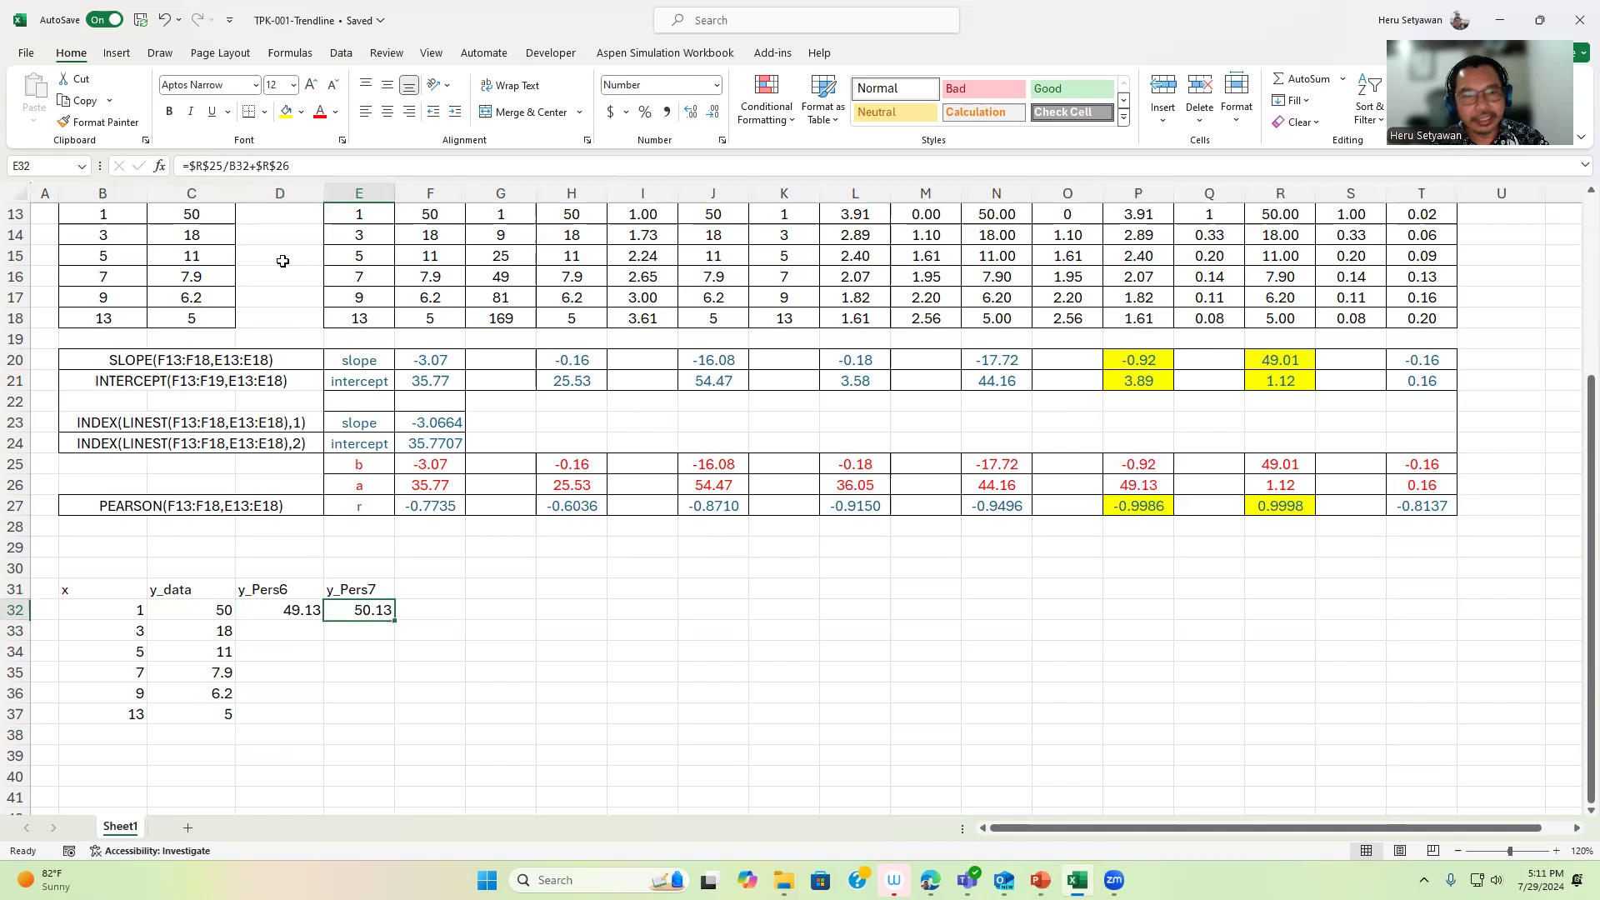
pyautogui.press('Left')
pyautogui.hotkey('shift', 'Right')
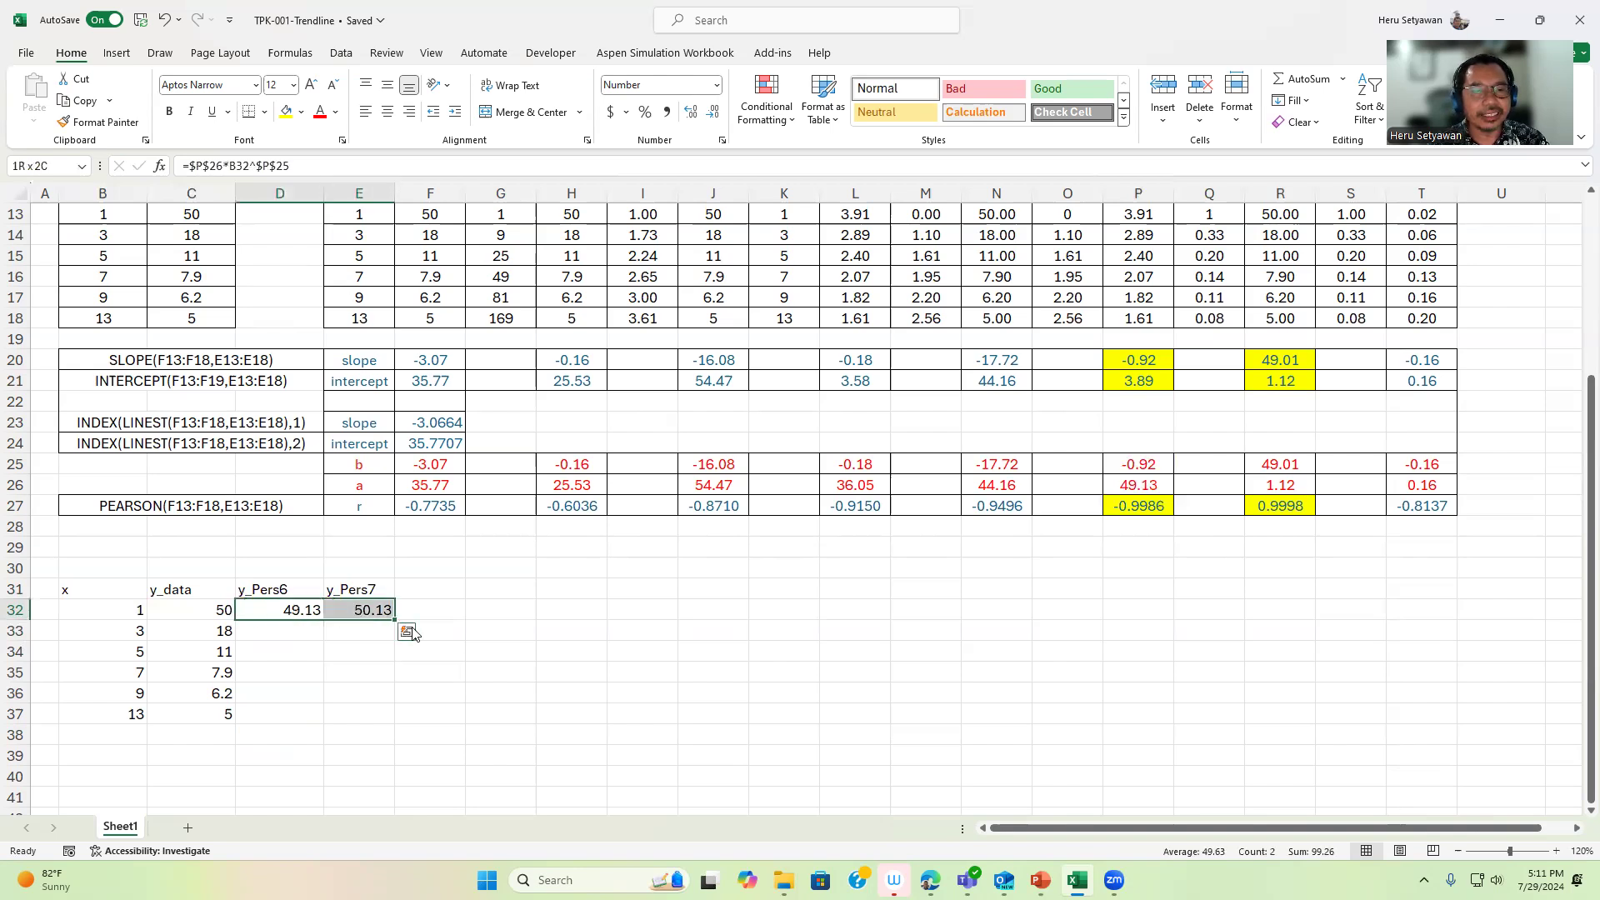
pyautogui.moveTo(394, 621); pyautogui.dragTo(400, 718)
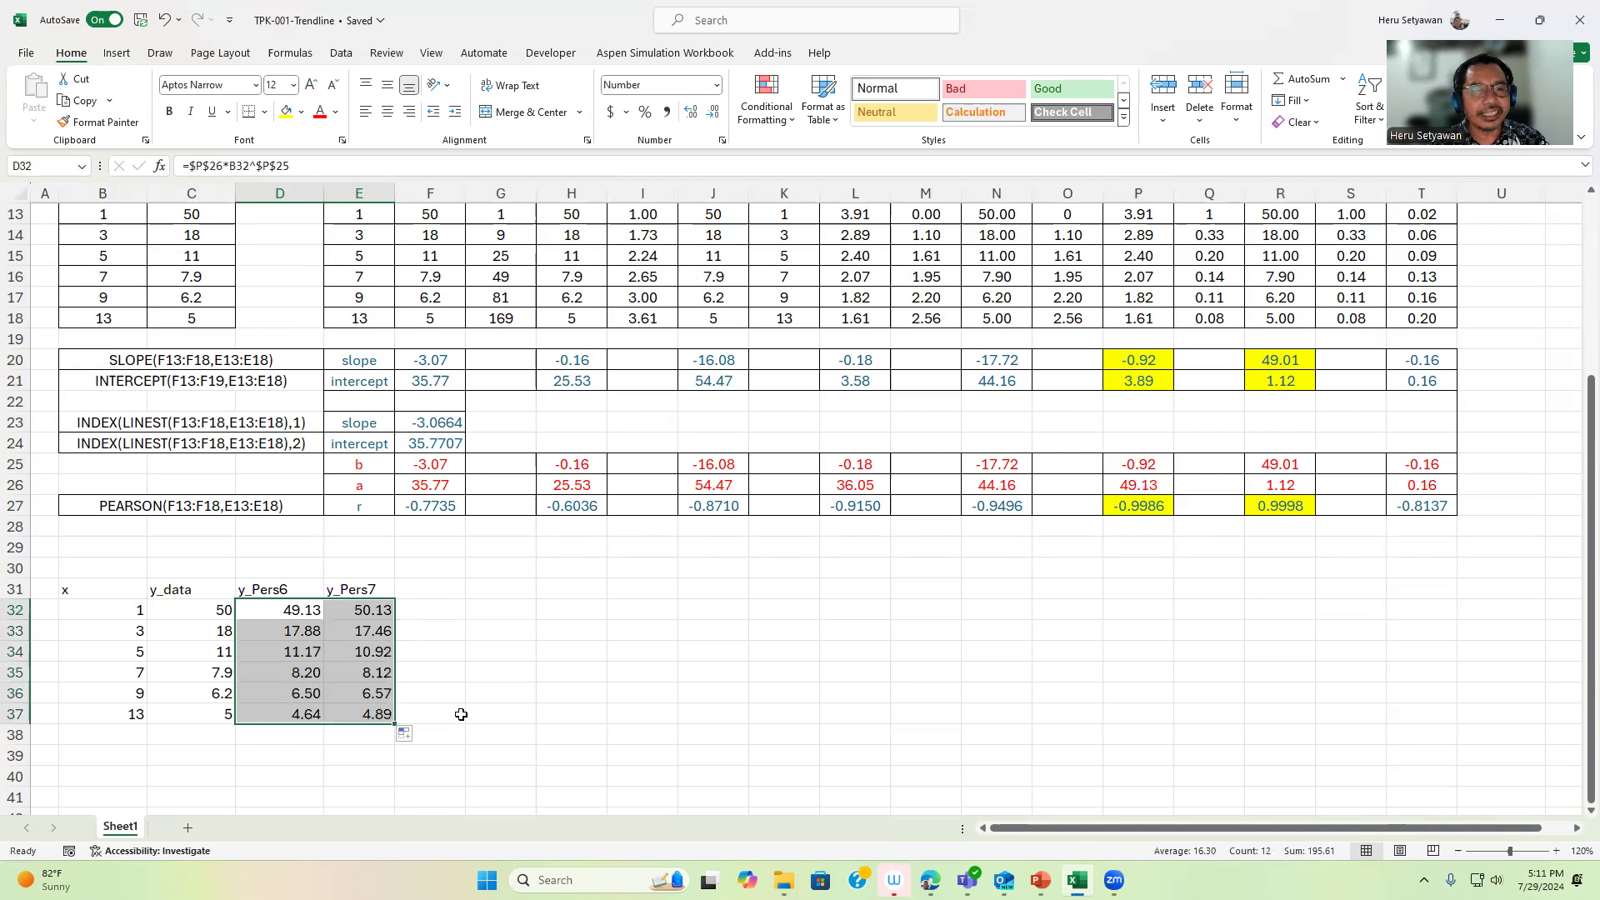
pyautogui.click(490, 648)
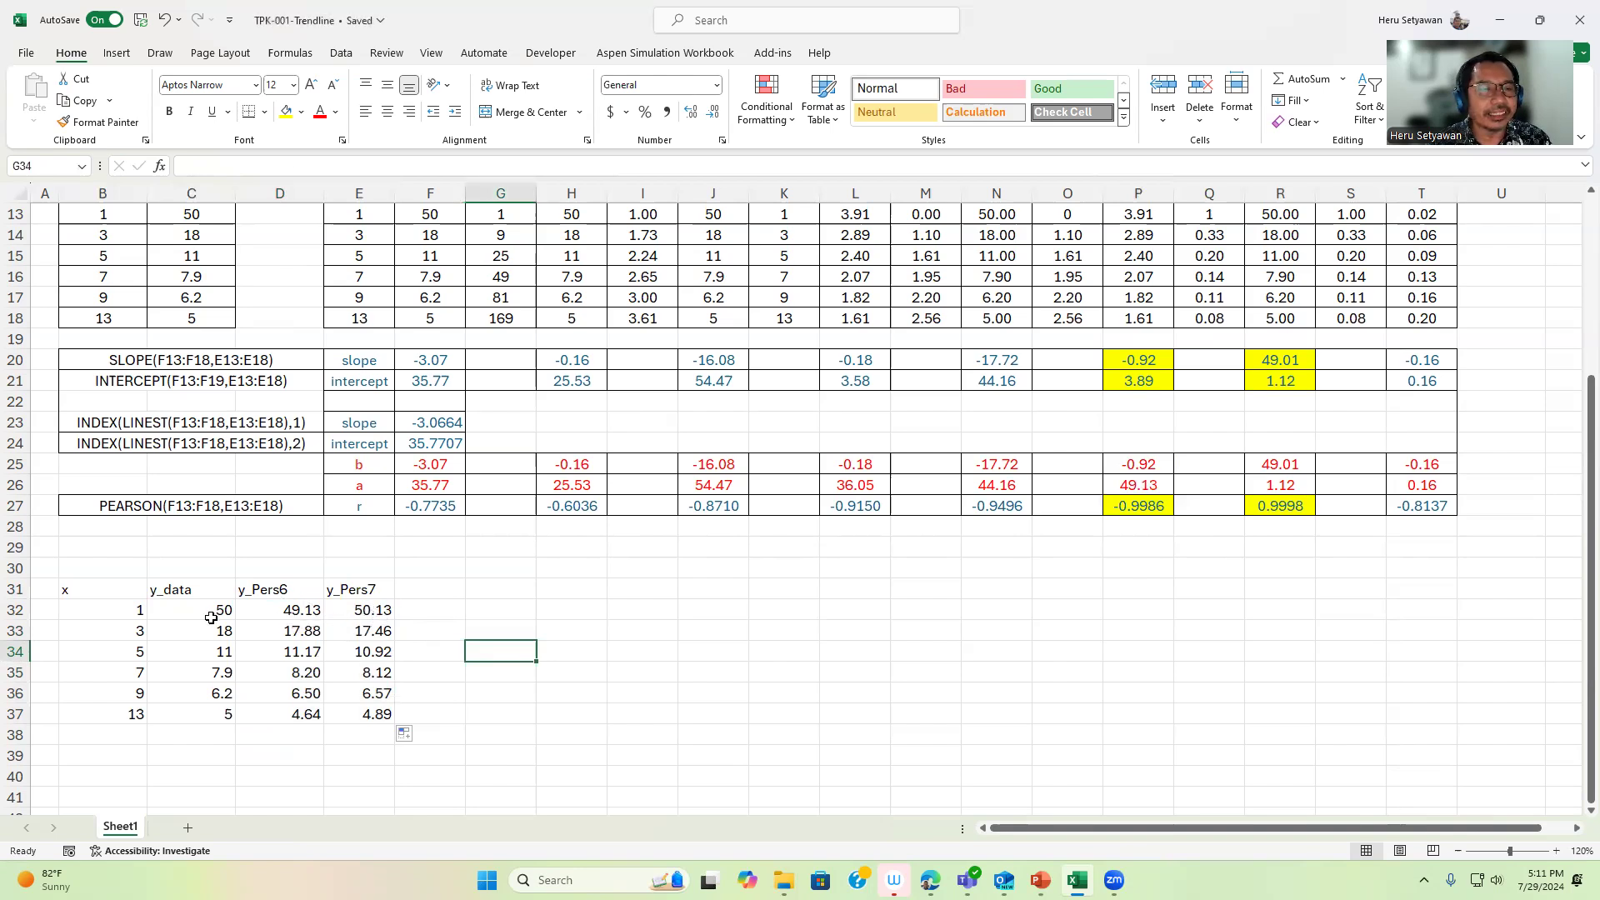
# Insert a scatter chart with smooth lines and markers from B32:E37 and delete its chart title
pyautogui.moveTo(88, 612); pyautogui.dragTo(371, 718)
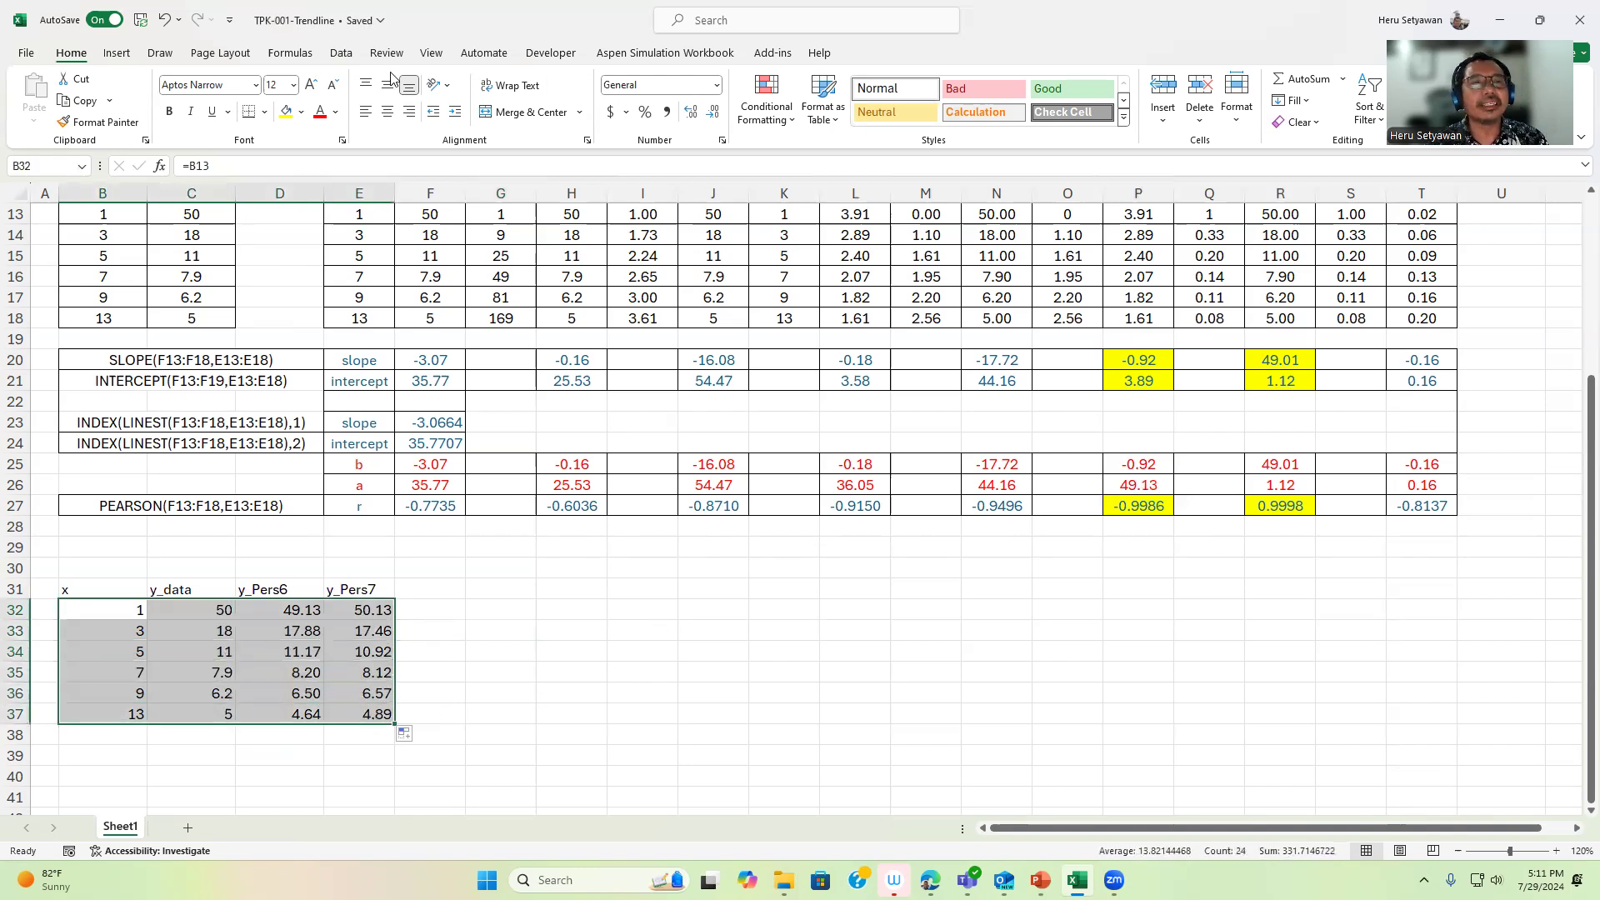
pyautogui.click(117, 52)
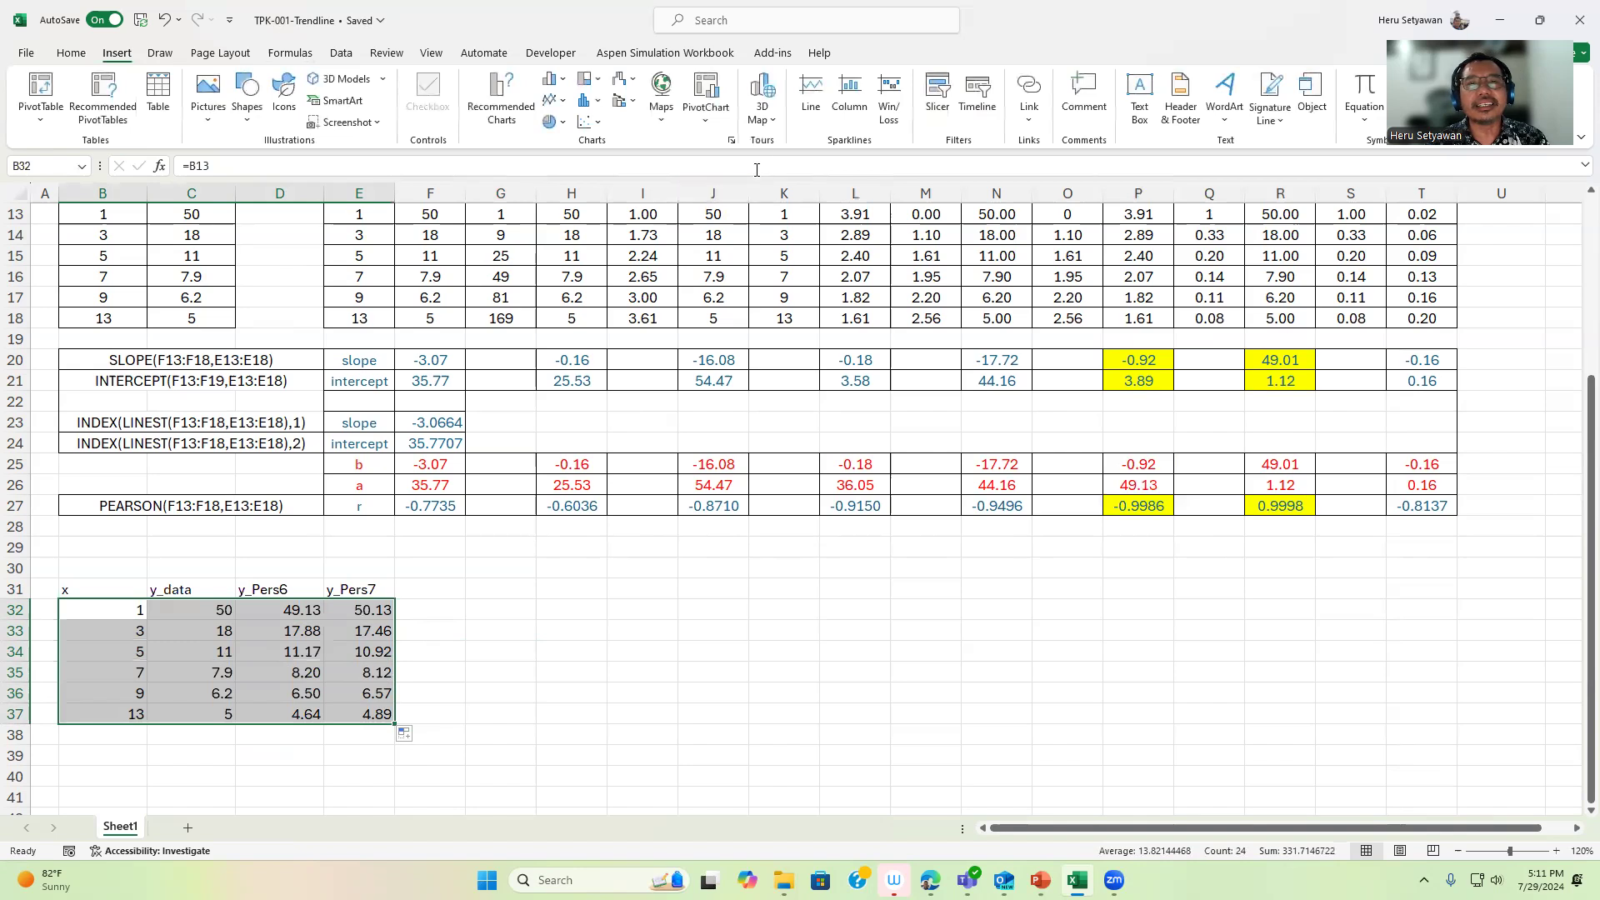
pyautogui.click(594, 125)
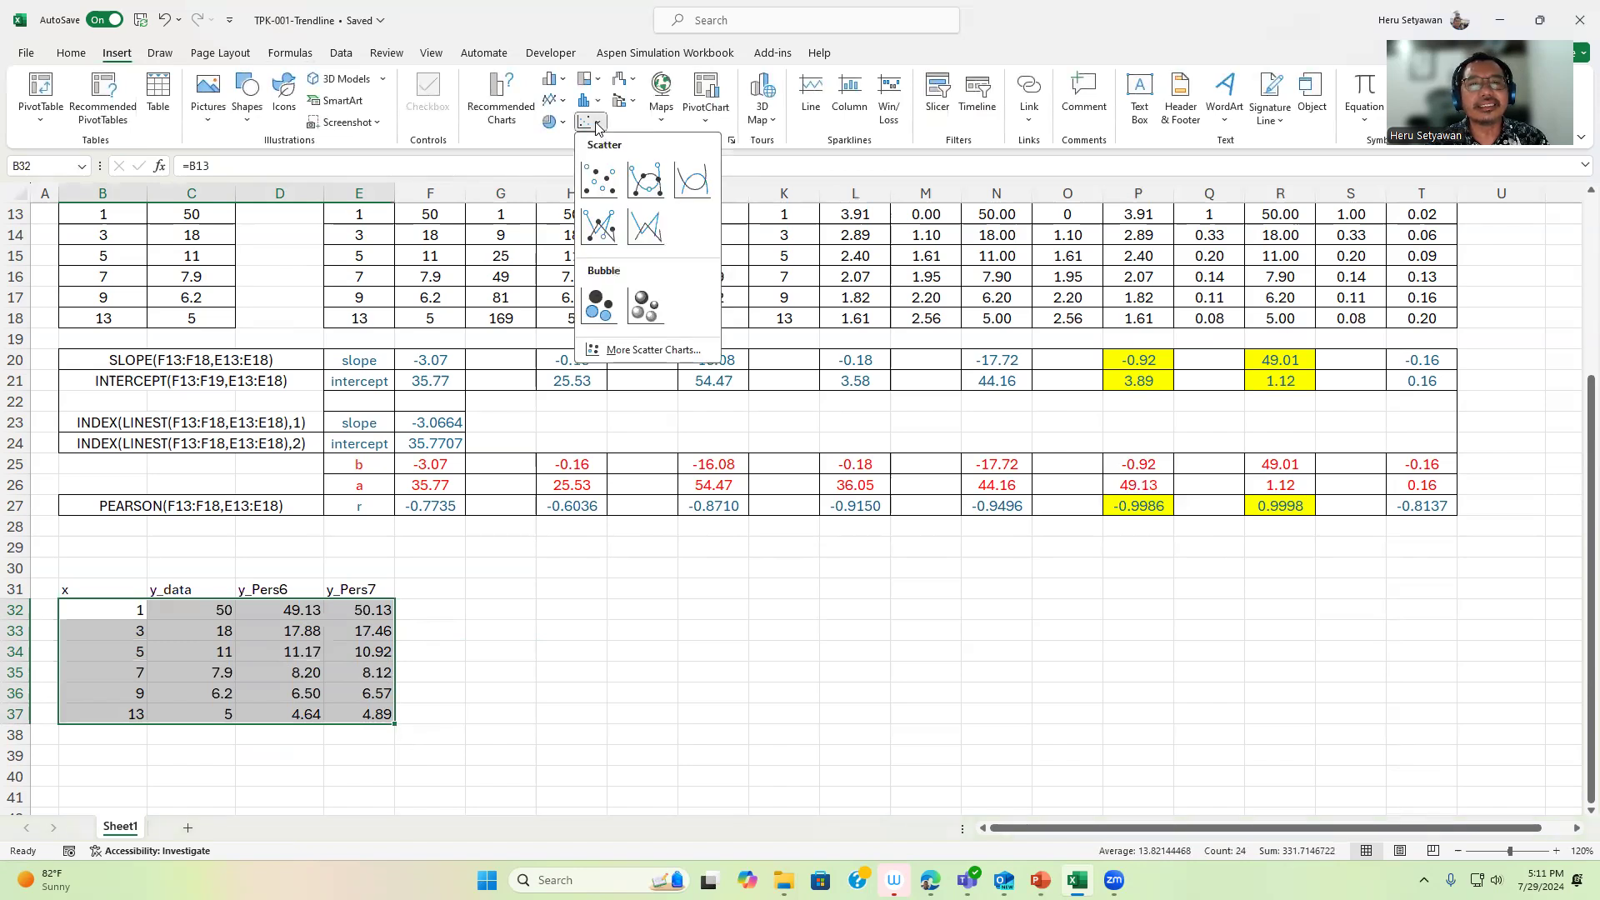
pyautogui.click(654, 190)
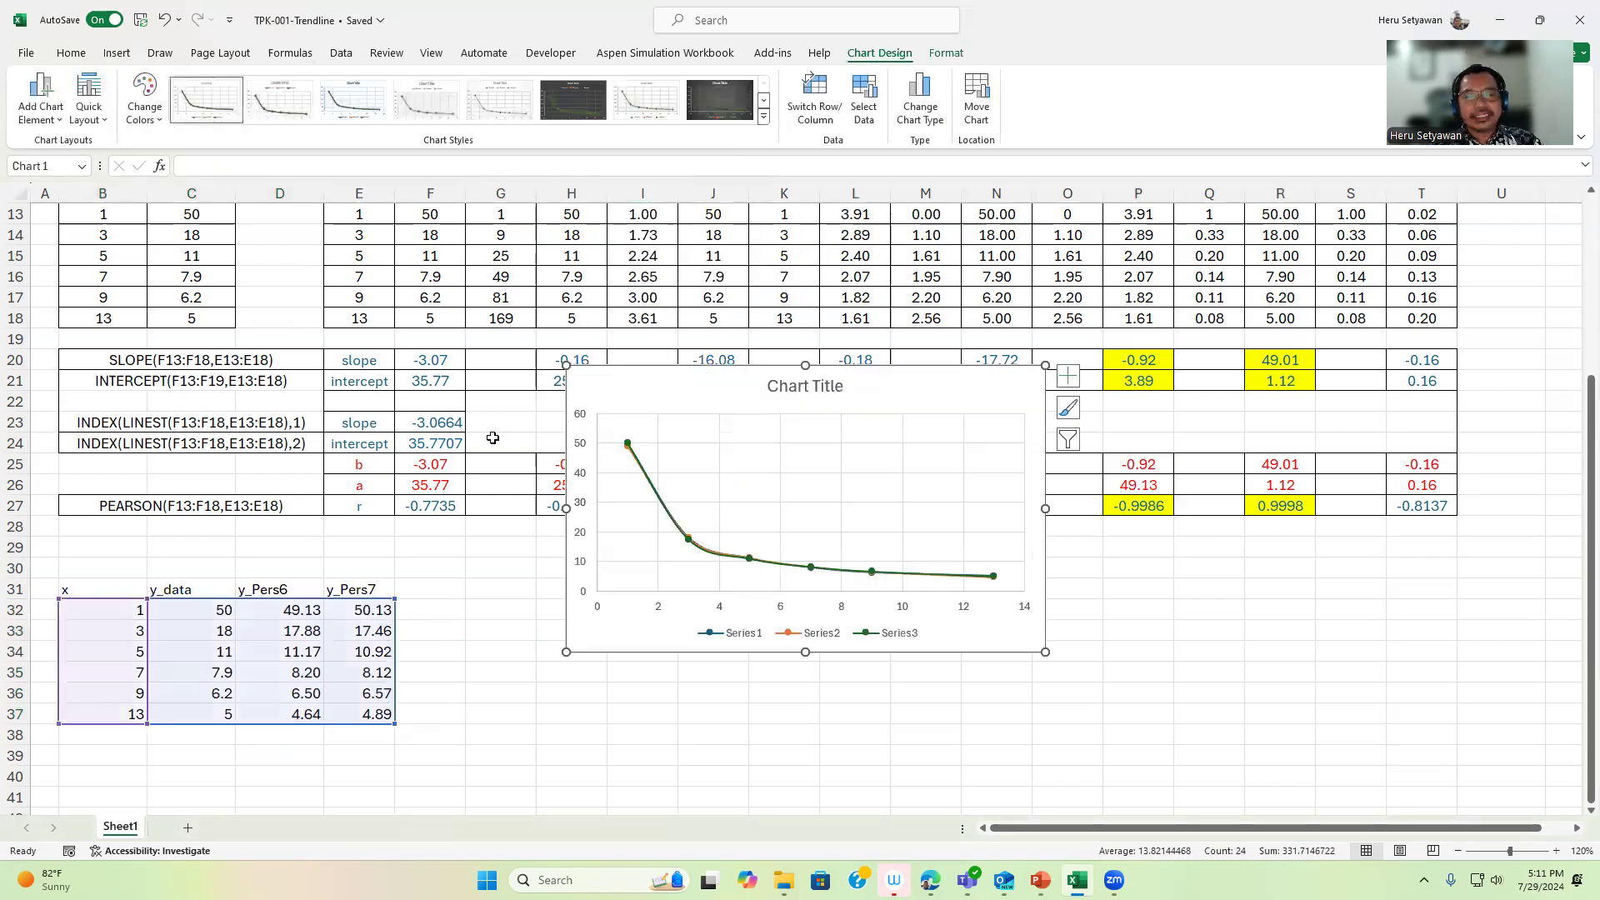
pyautogui.click(807, 390)
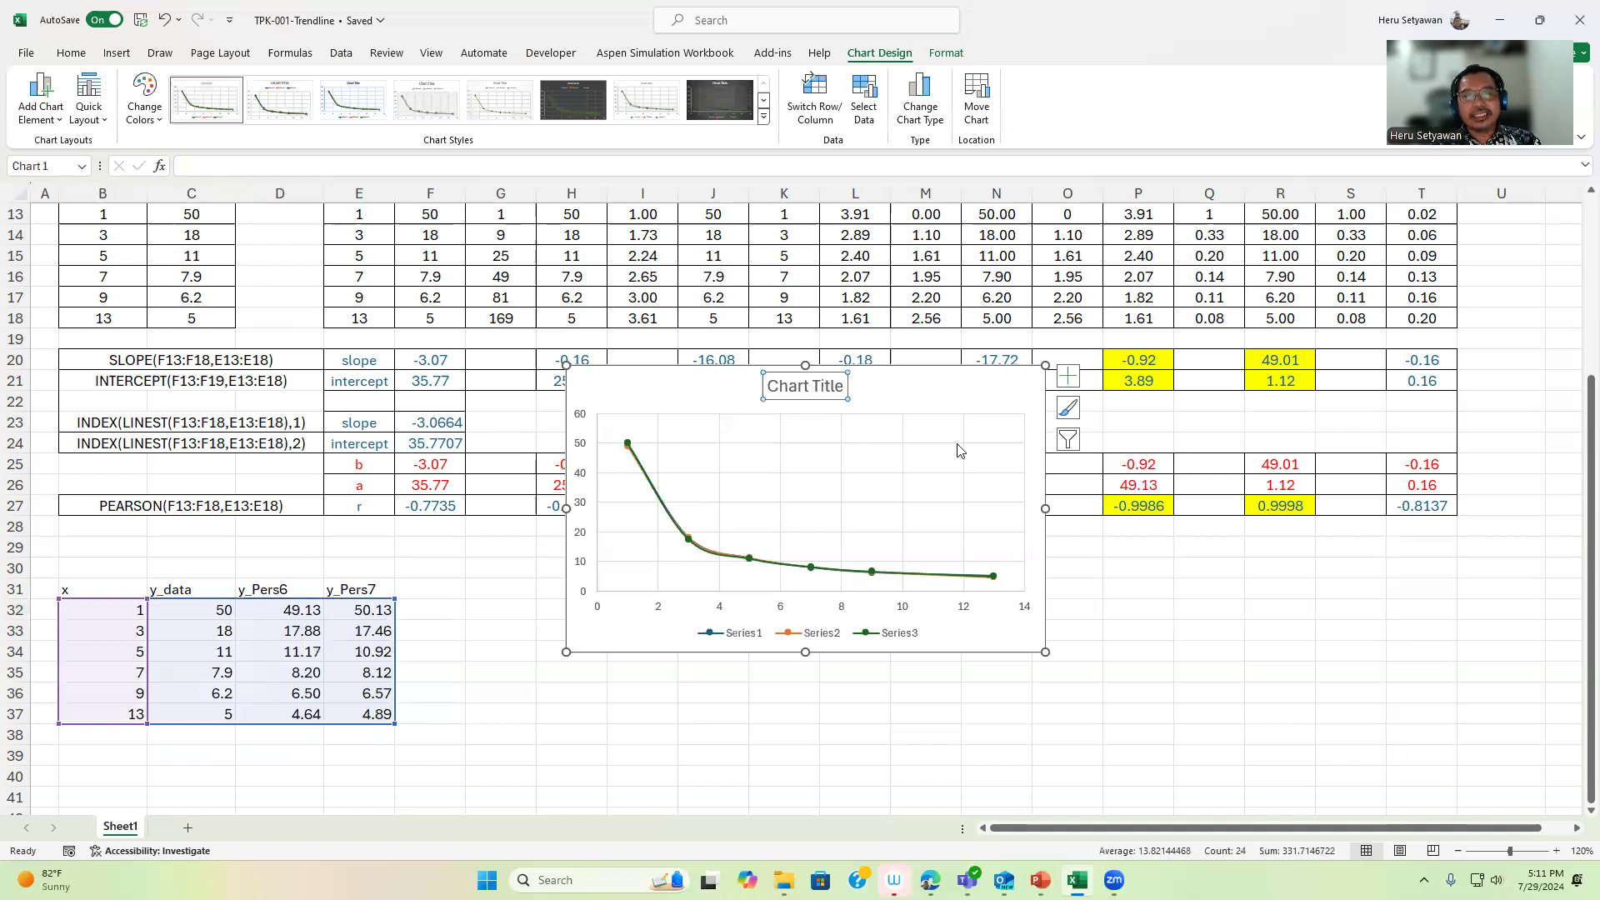
pyautogui.press('Delete')
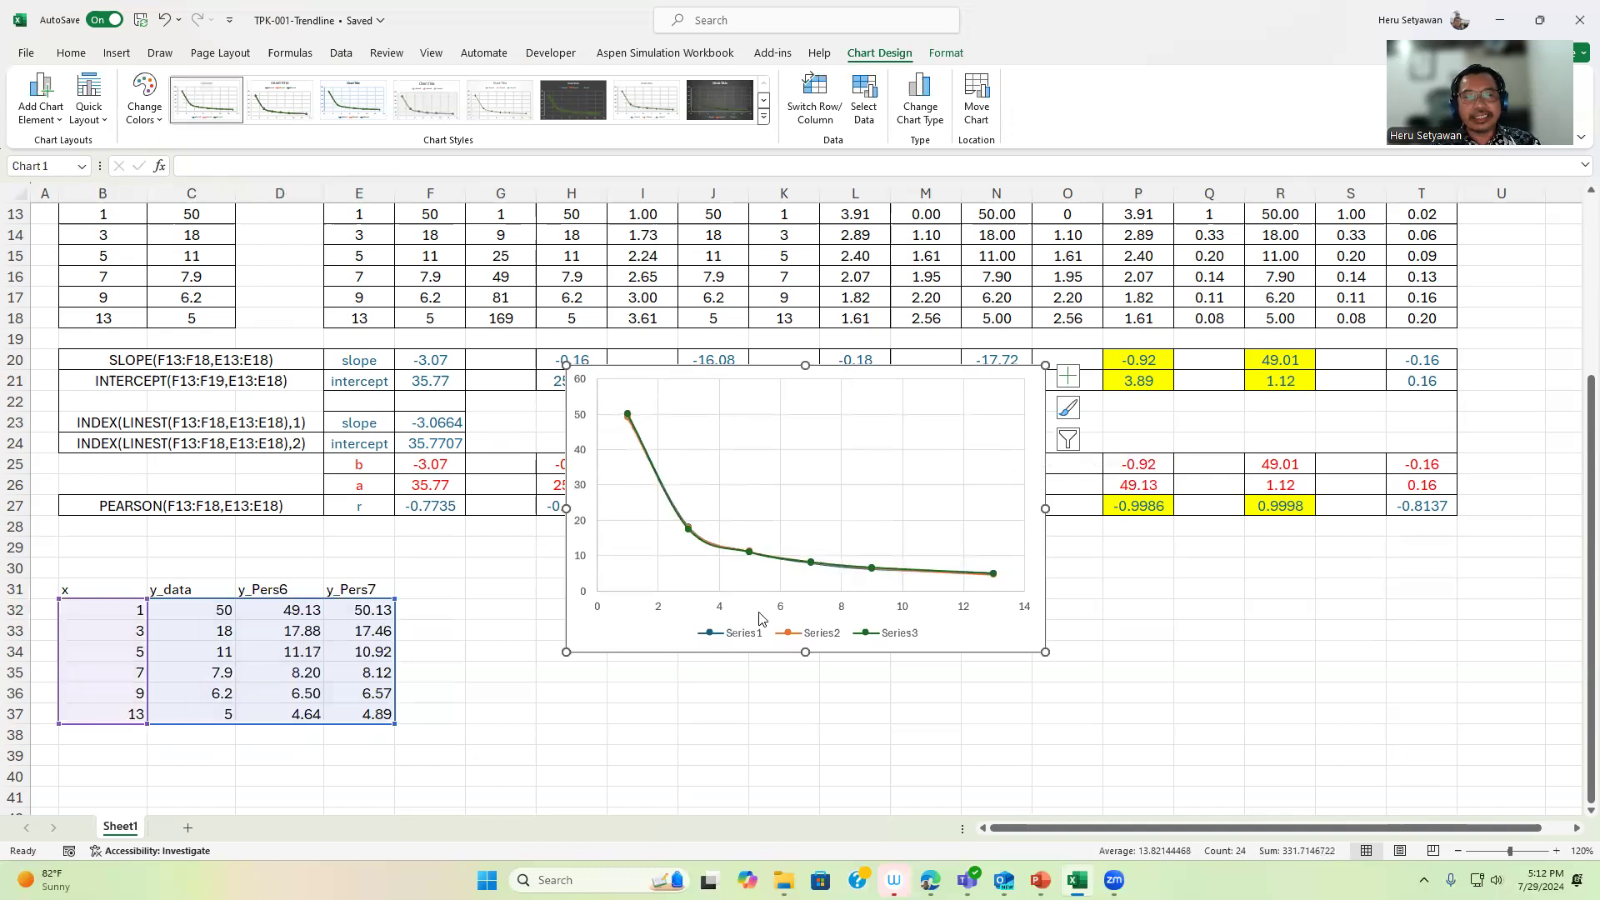
# Add a primary horizontal axis title reading N_Re to the scatter chart
pyautogui.doubleClick(744, 636)
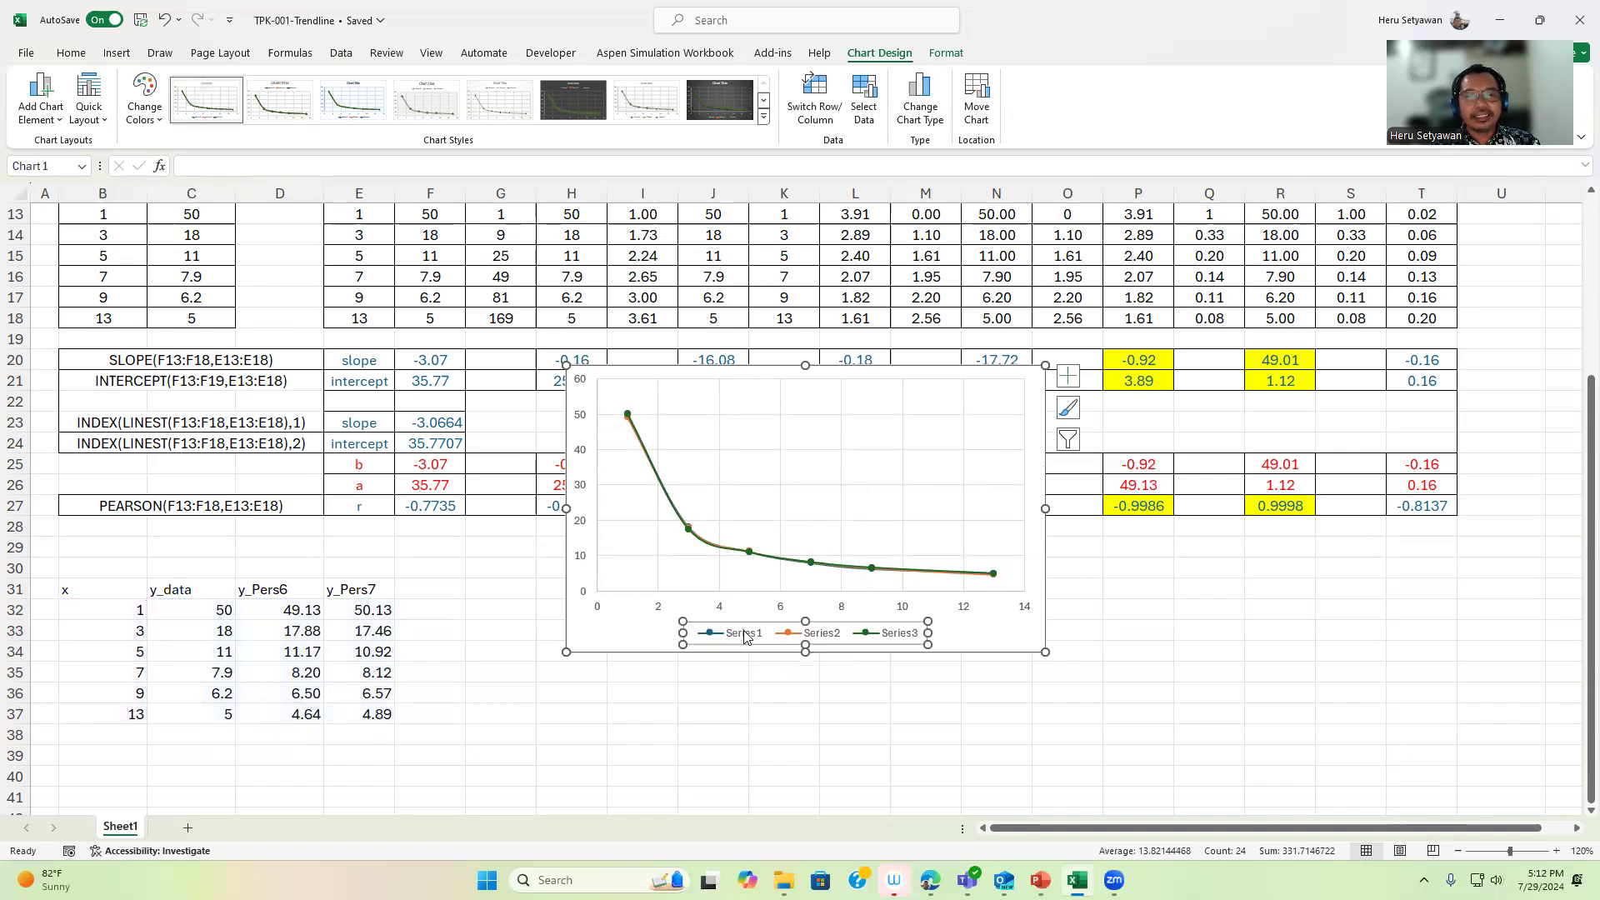
pyautogui.click(622, 633)
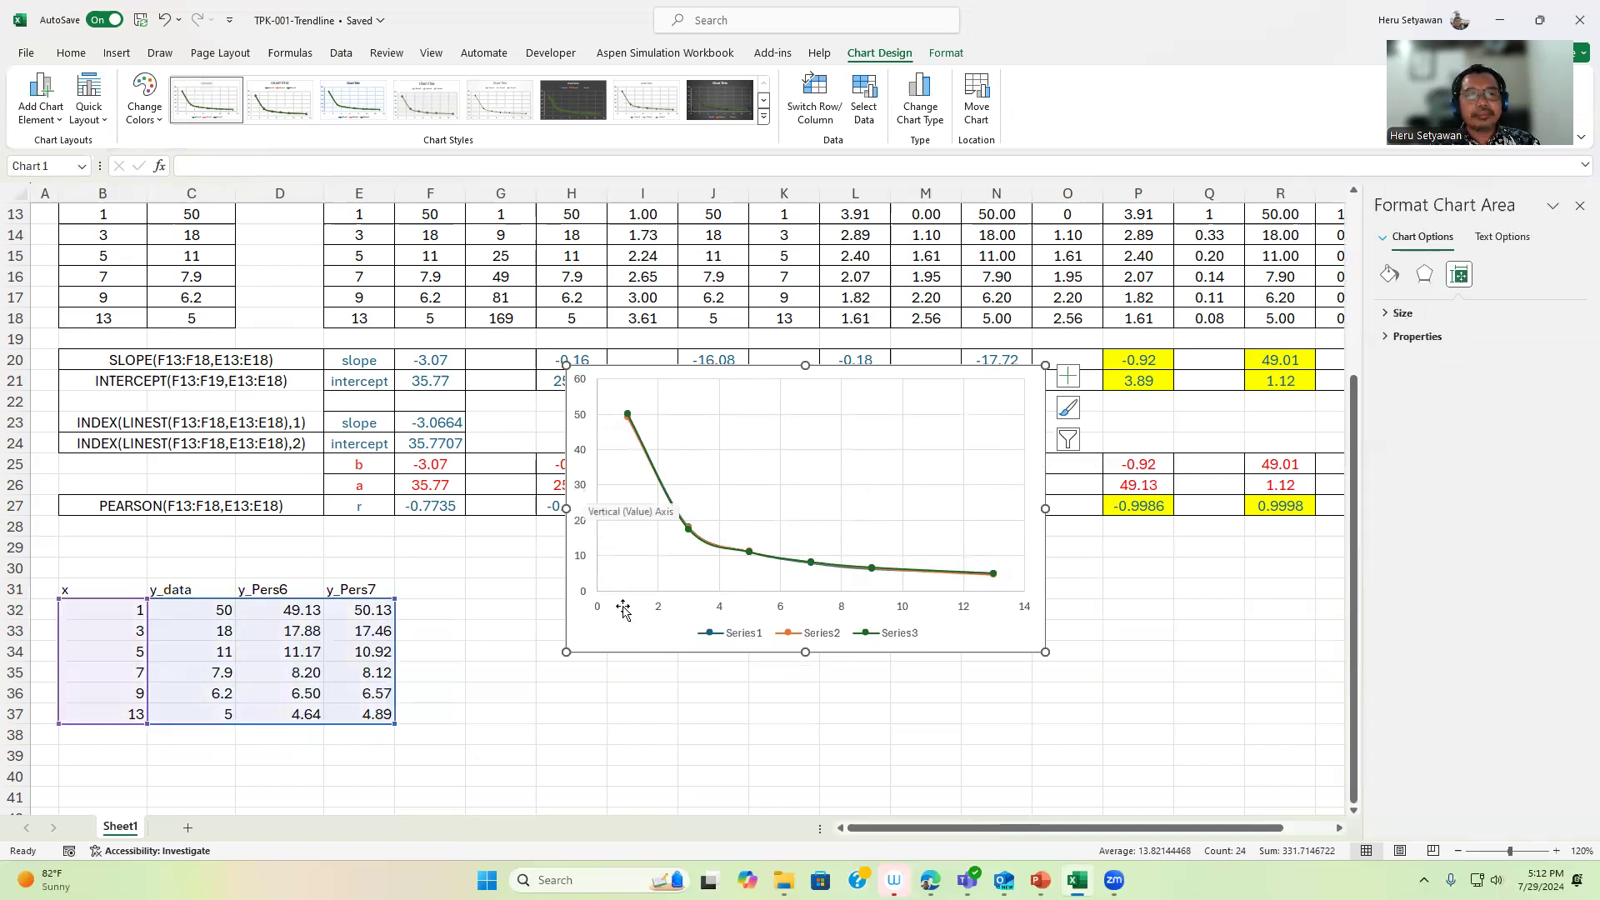
pyautogui.click(57, 125)
pyautogui.moveTo(70, 166)
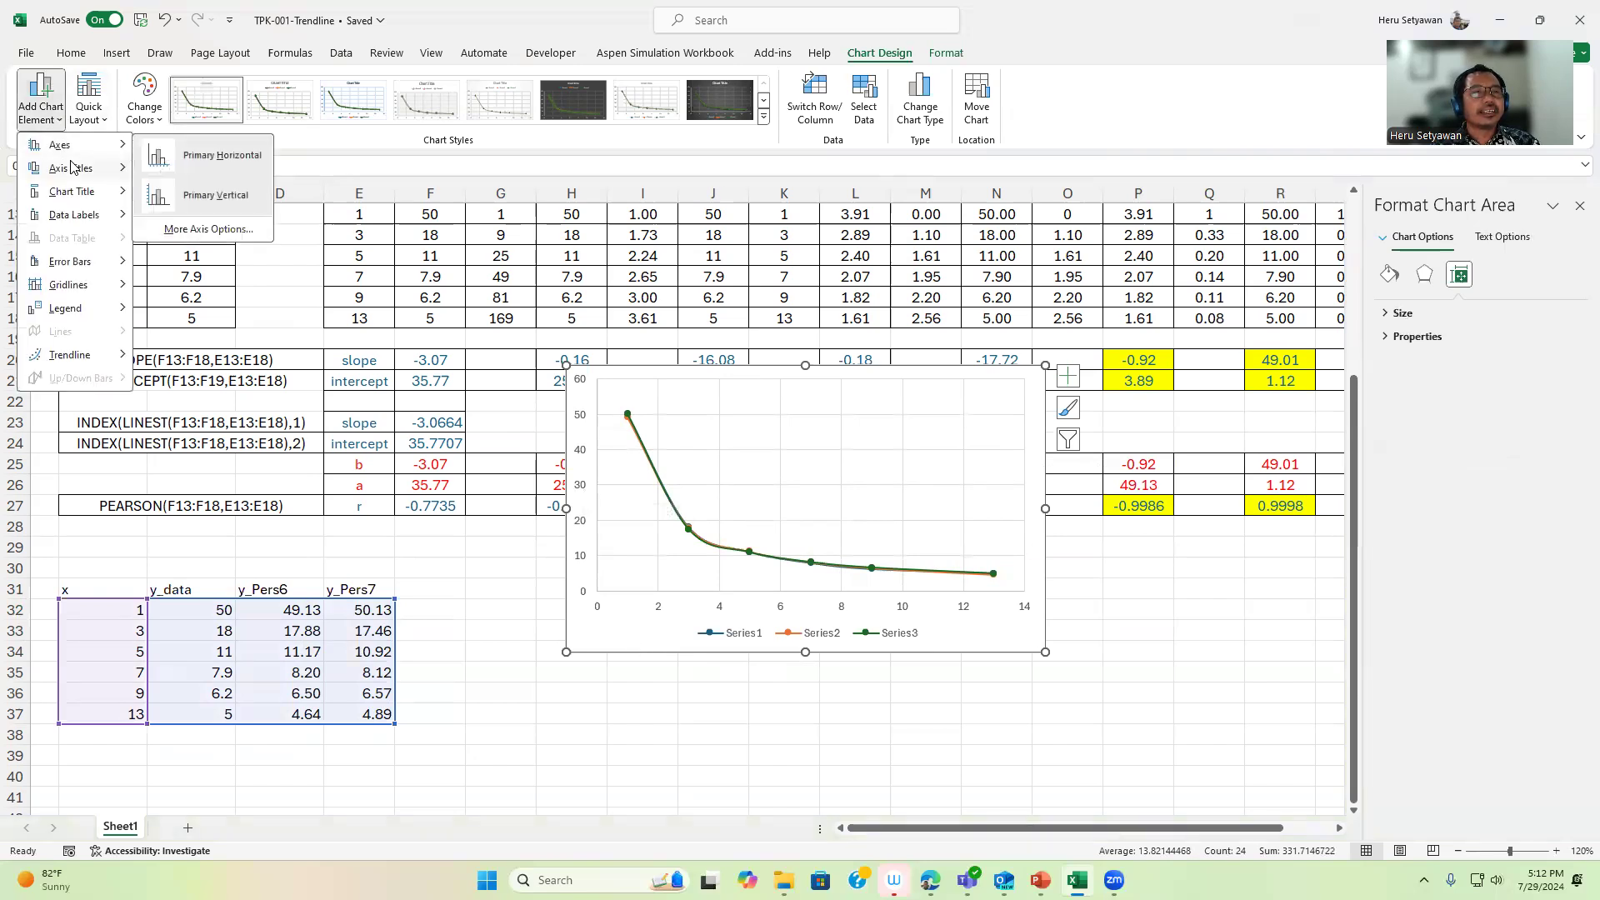
pyautogui.click(229, 180)
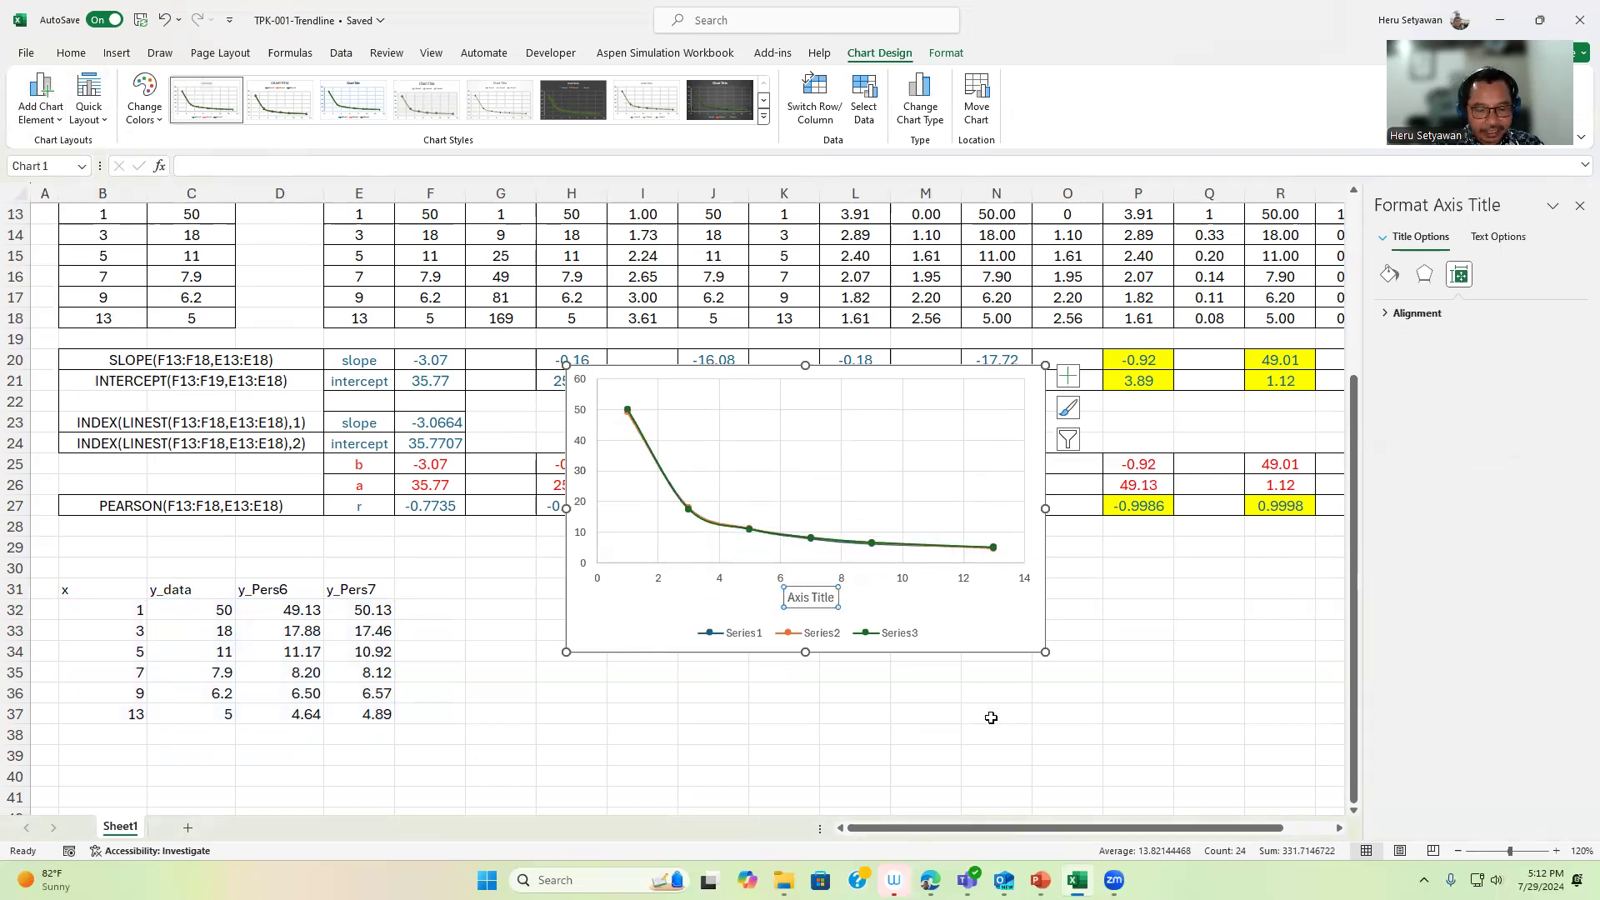
pyautogui.write('N_RE')
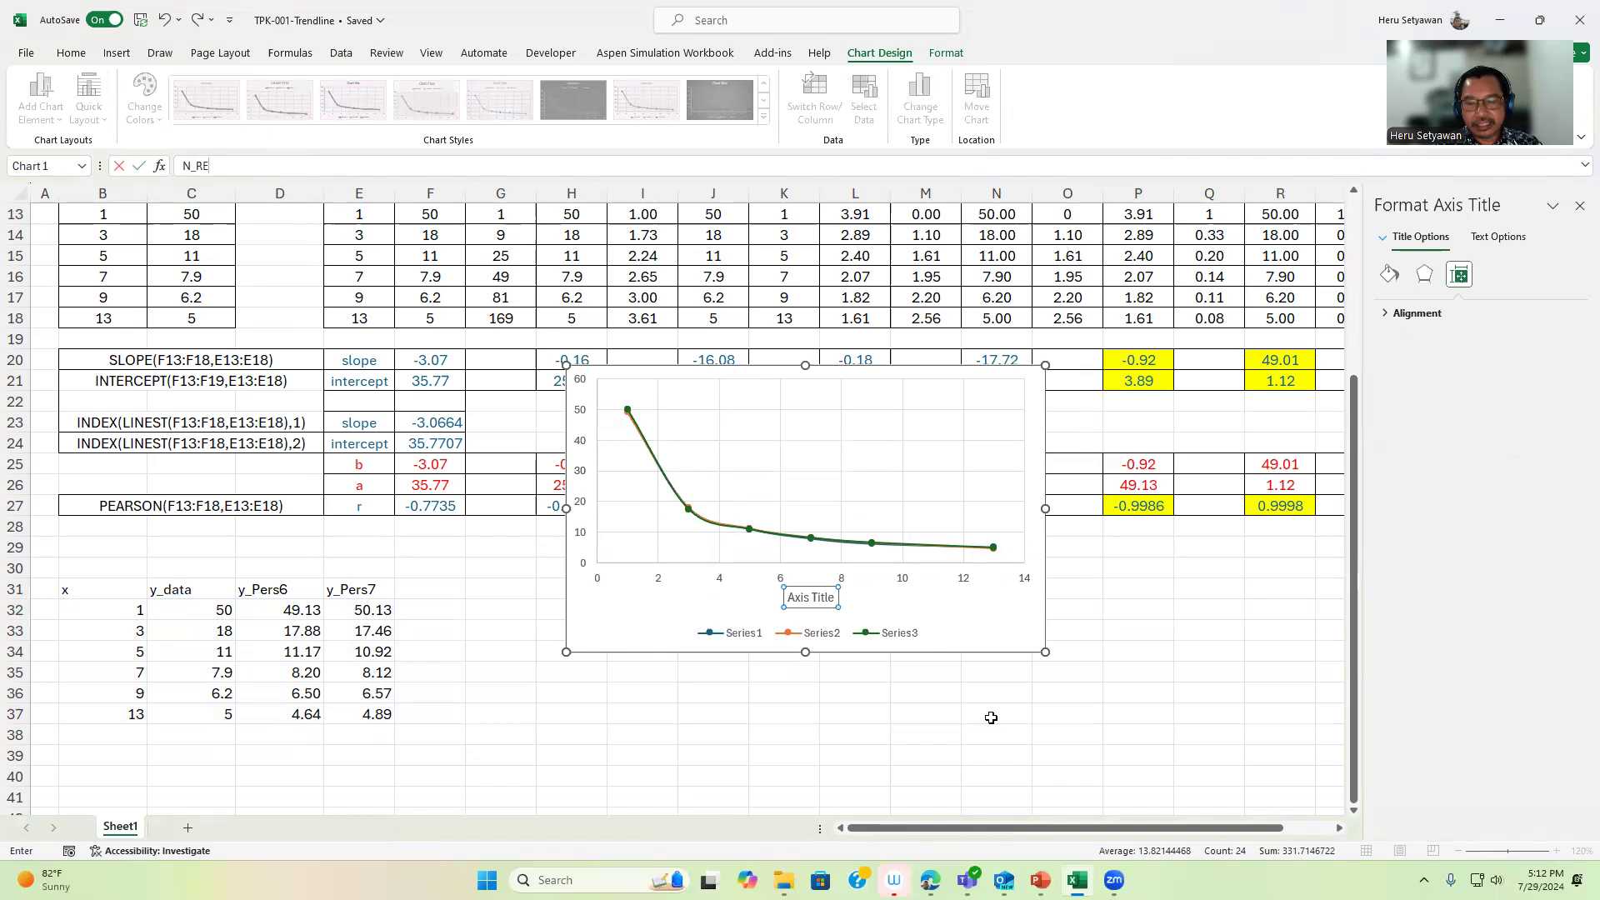
pyautogui.press('Return')
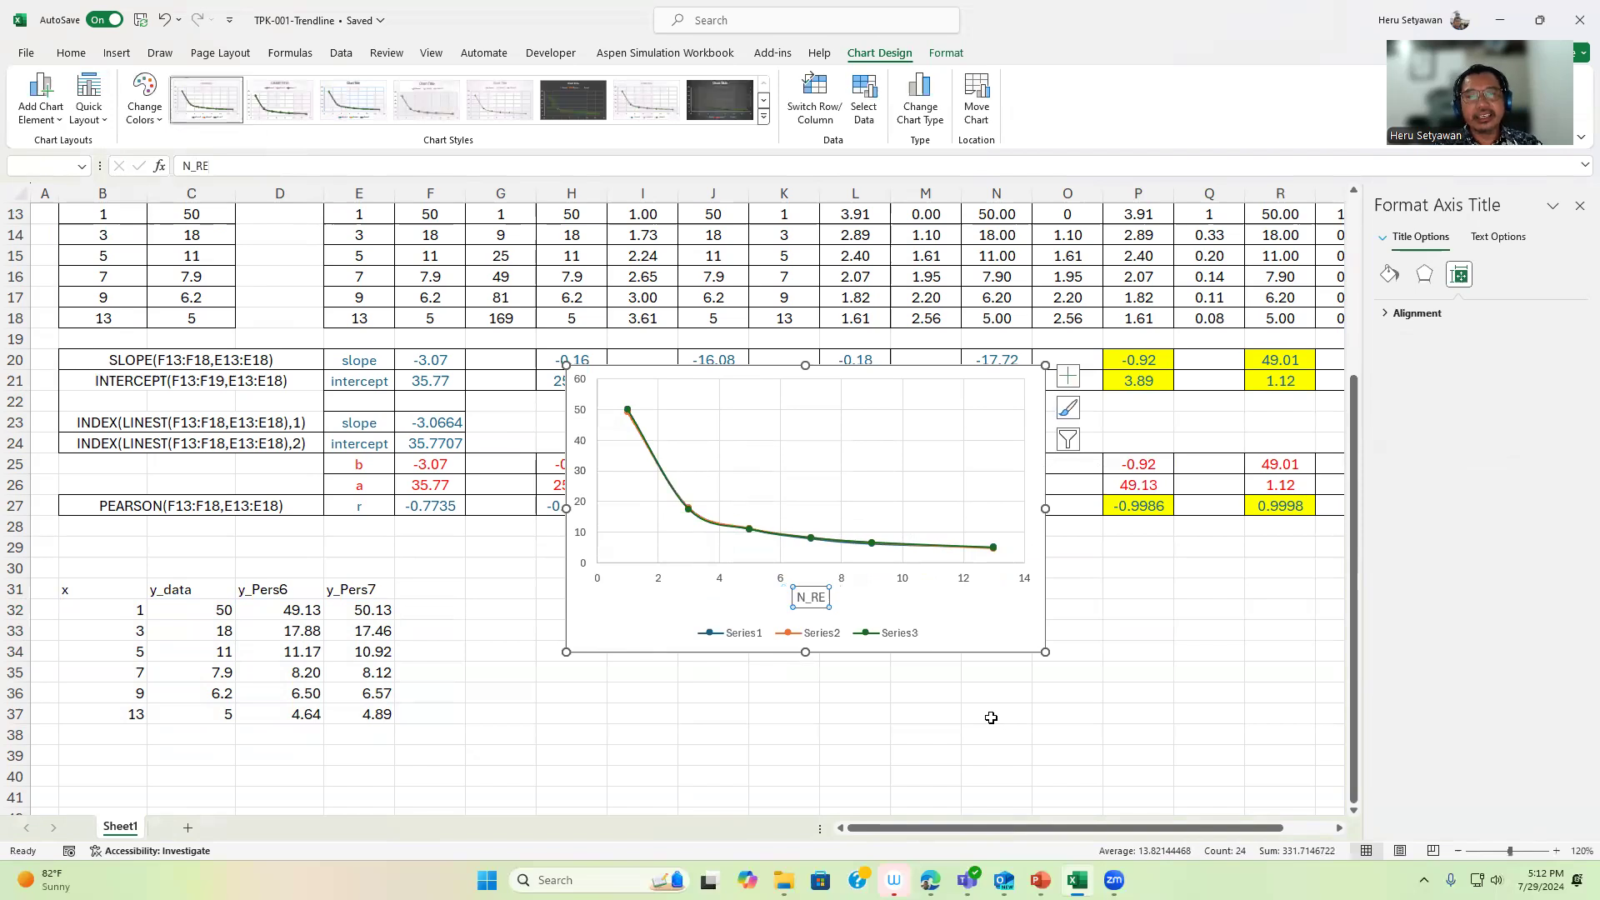
pyautogui.click(823, 598)
pyautogui.press('BackSpace')
pyautogui.write('e')
pyautogui.click(628, 634)
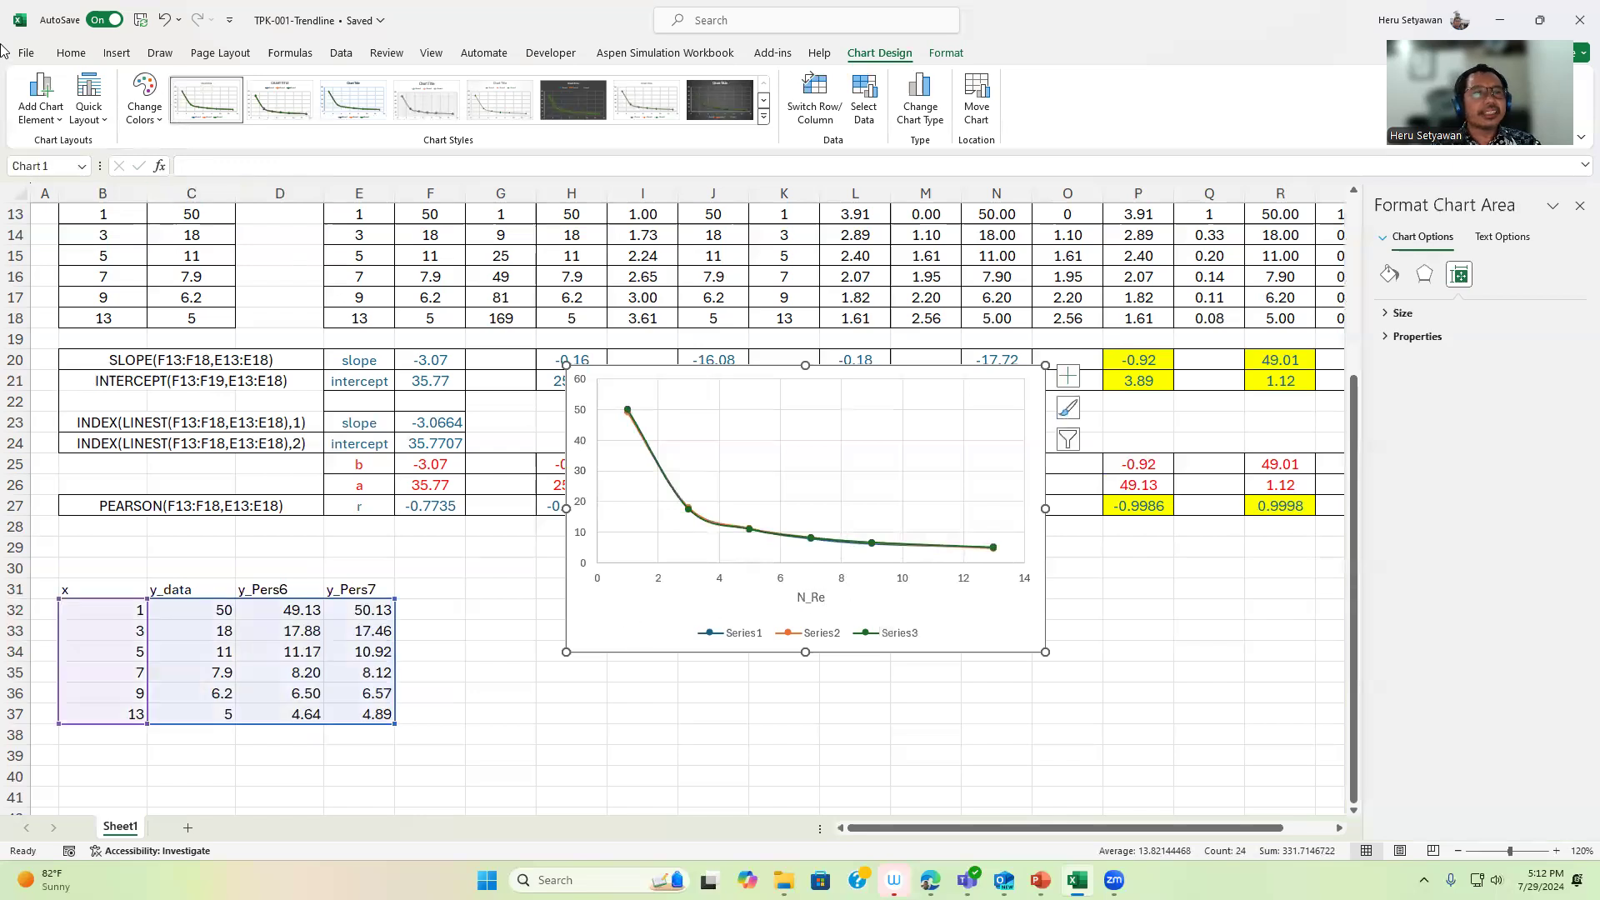
# Add a primary vertical axis title reading P0 to the chart
pyautogui.click(41, 104)
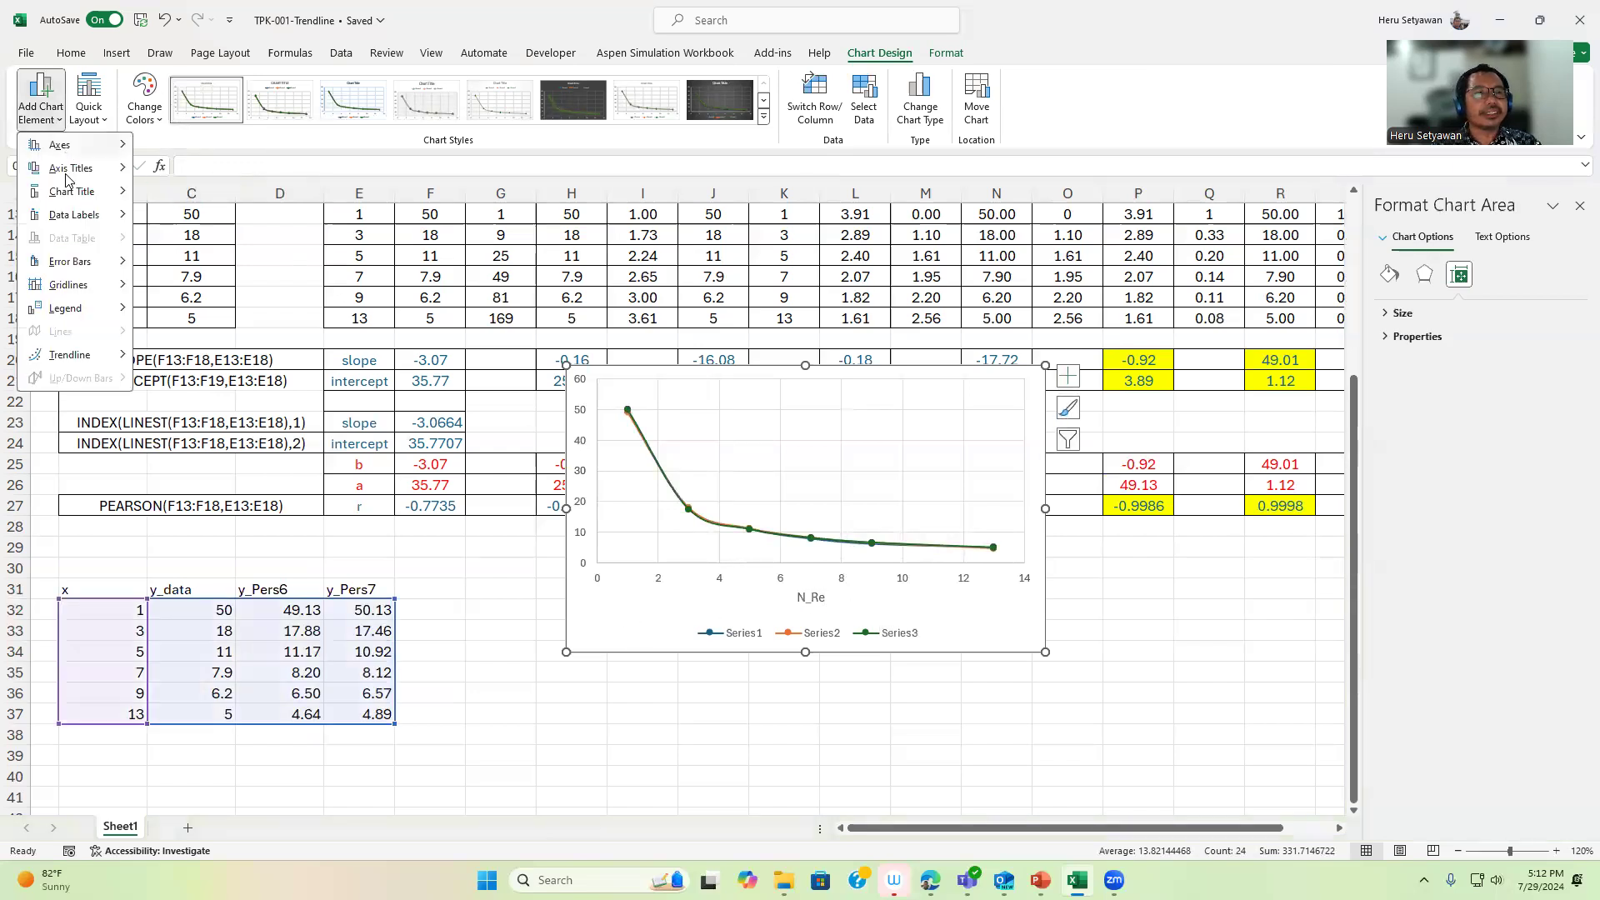
pyautogui.moveTo(71, 169)
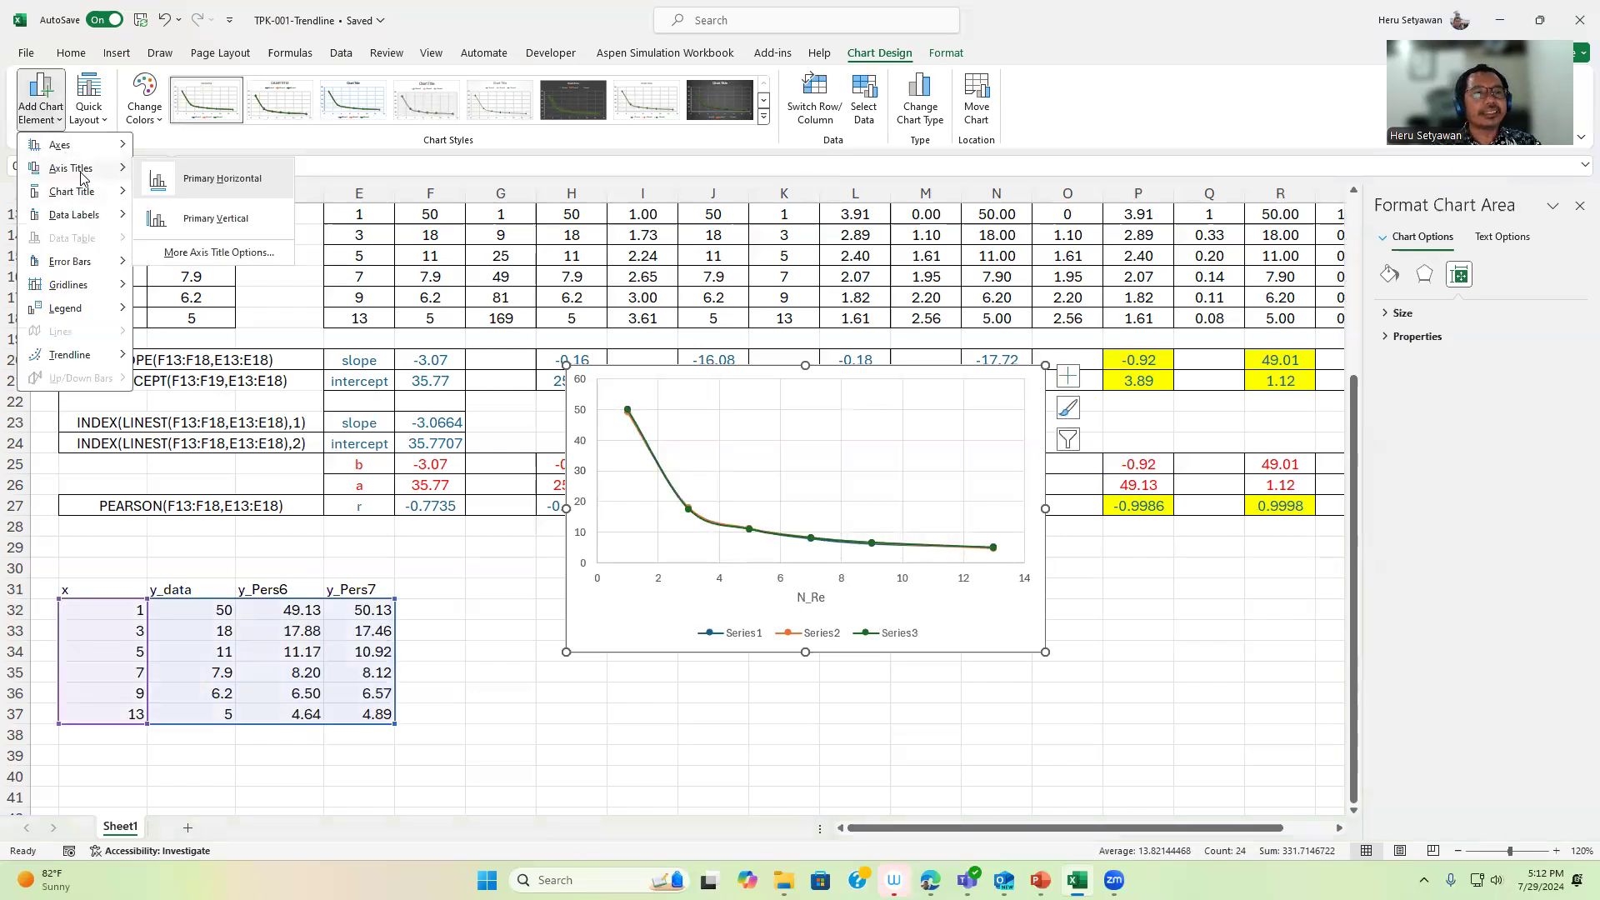
pyautogui.click(192, 220)
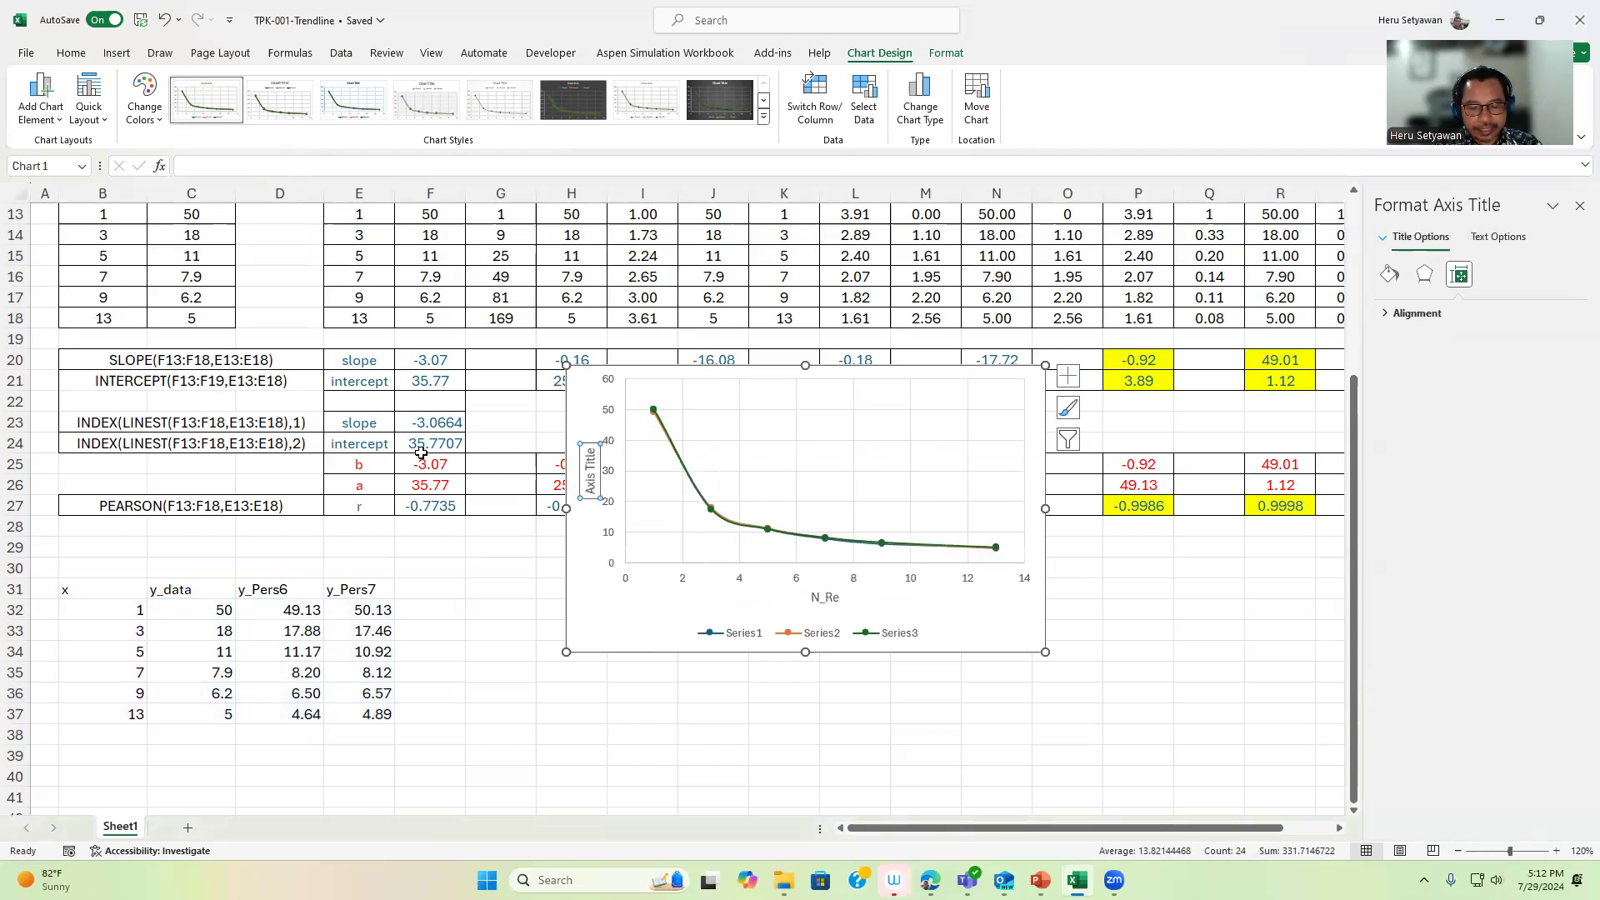
pyautogui.write('P0')
pyautogui.press('Return')
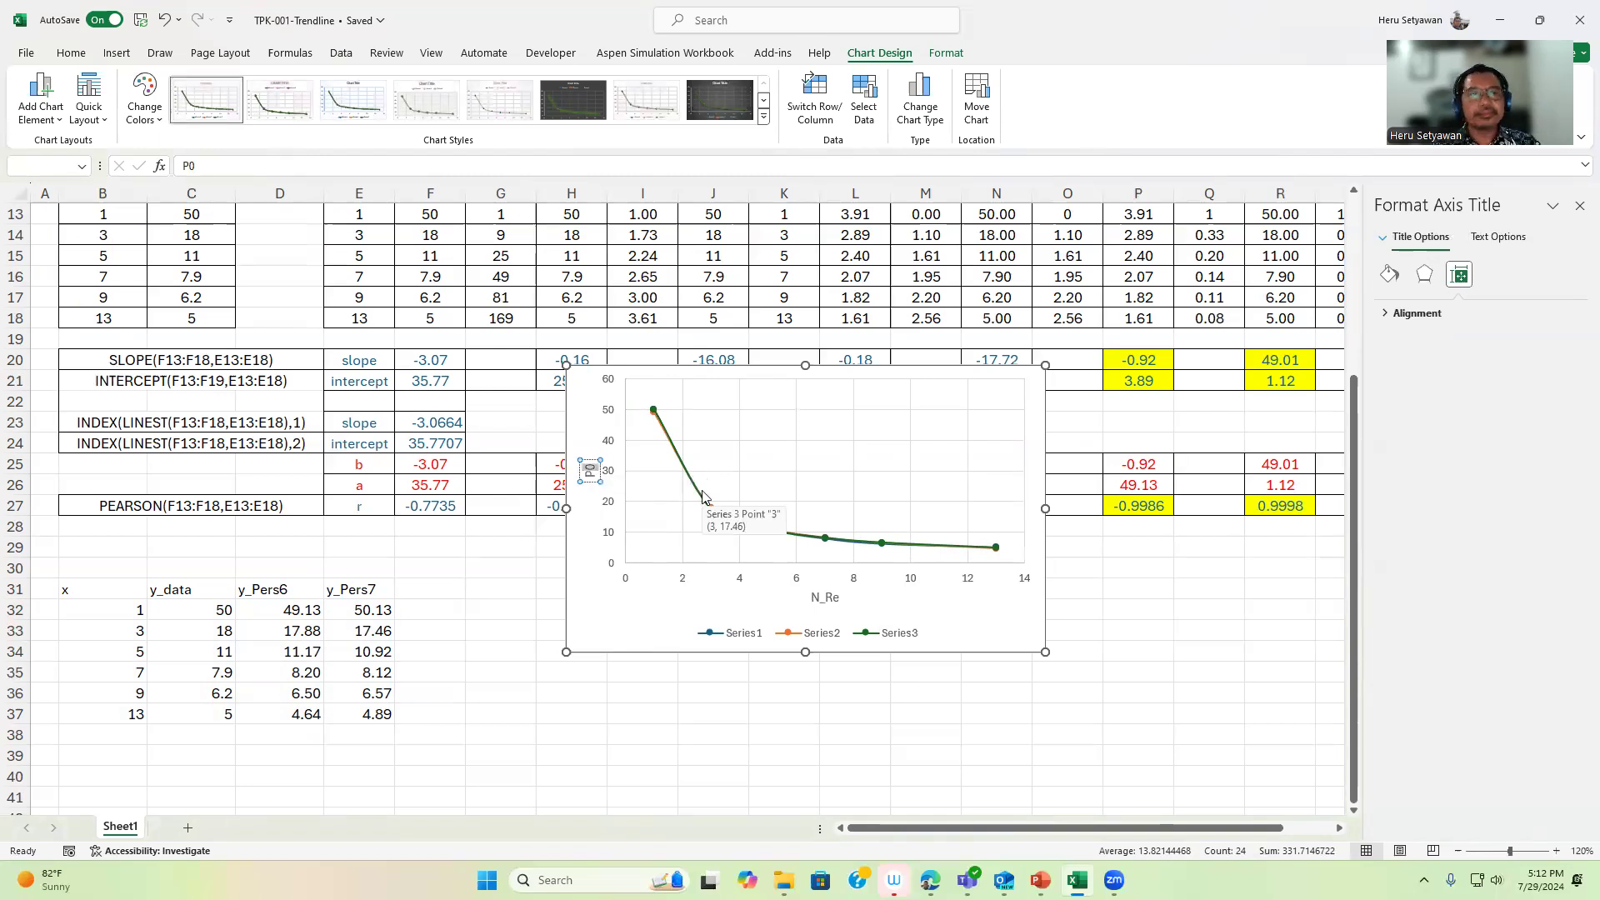
# Format the 0 in the vertical axis title P0 as subscript
pyautogui.rightClick(594, 474)
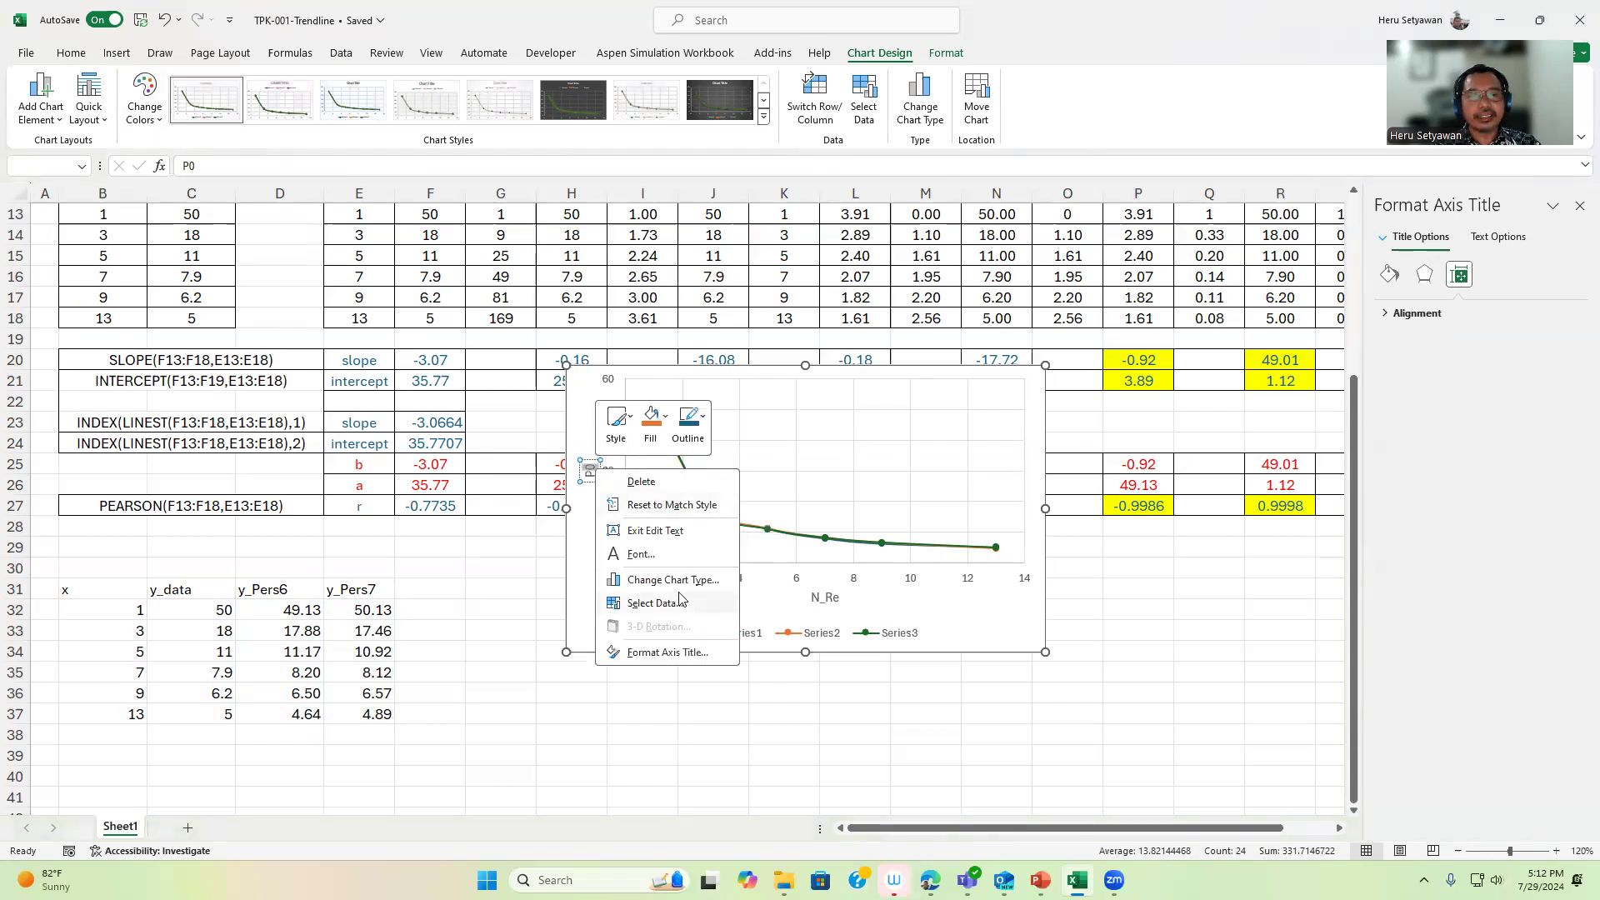
pyautogui.click(639, 554)
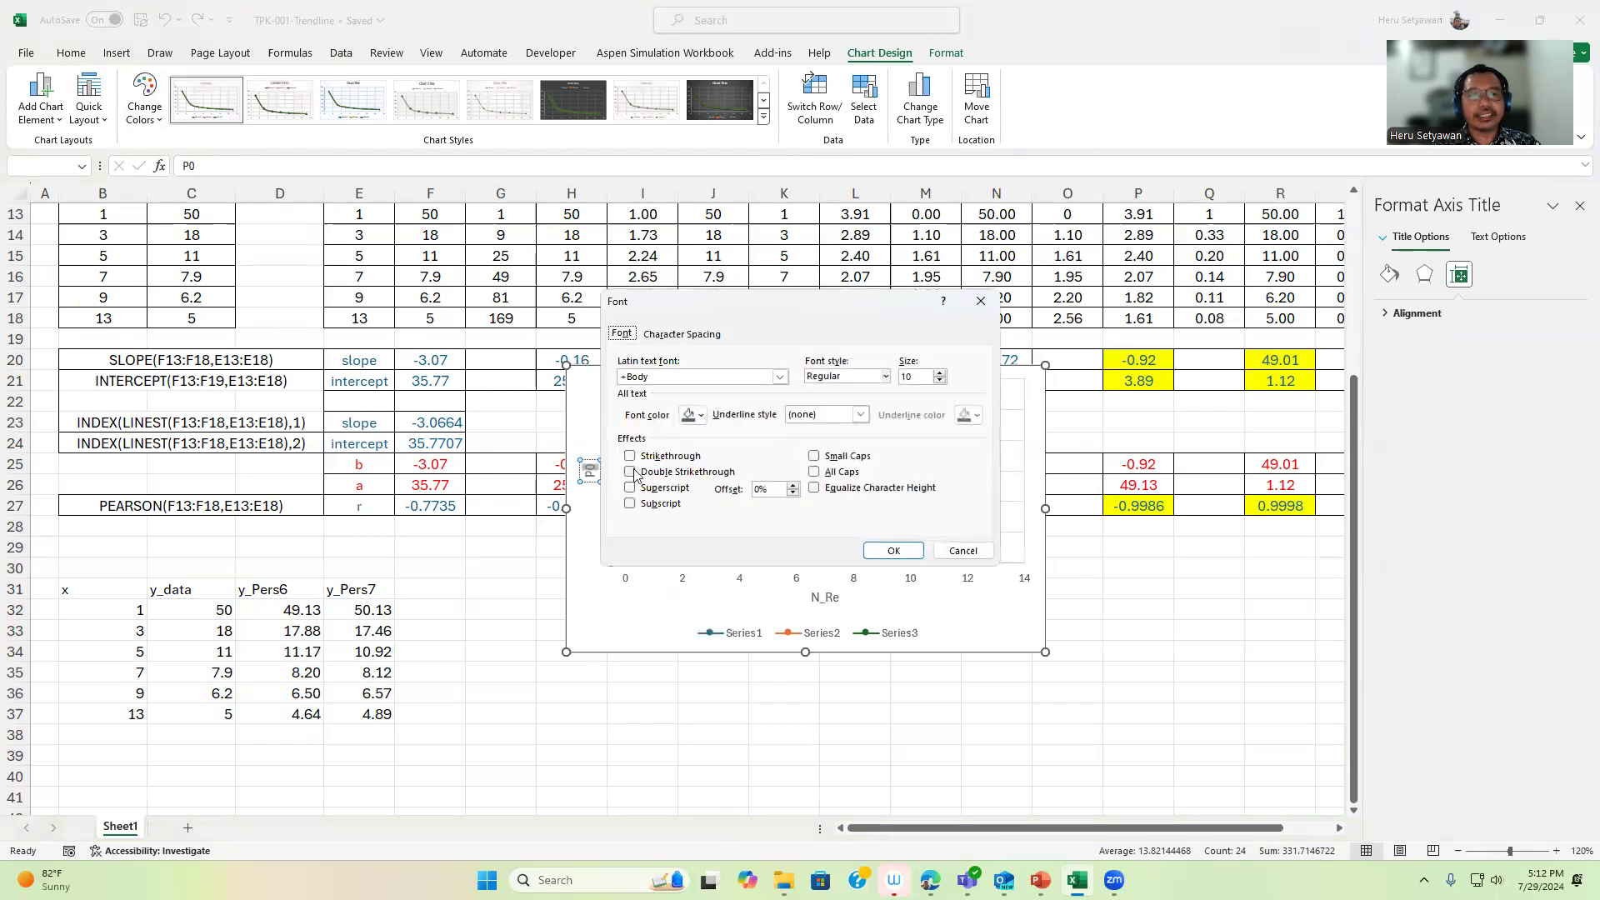
pyautogui.click(646, 504)
pyautogui.click(890, 549)
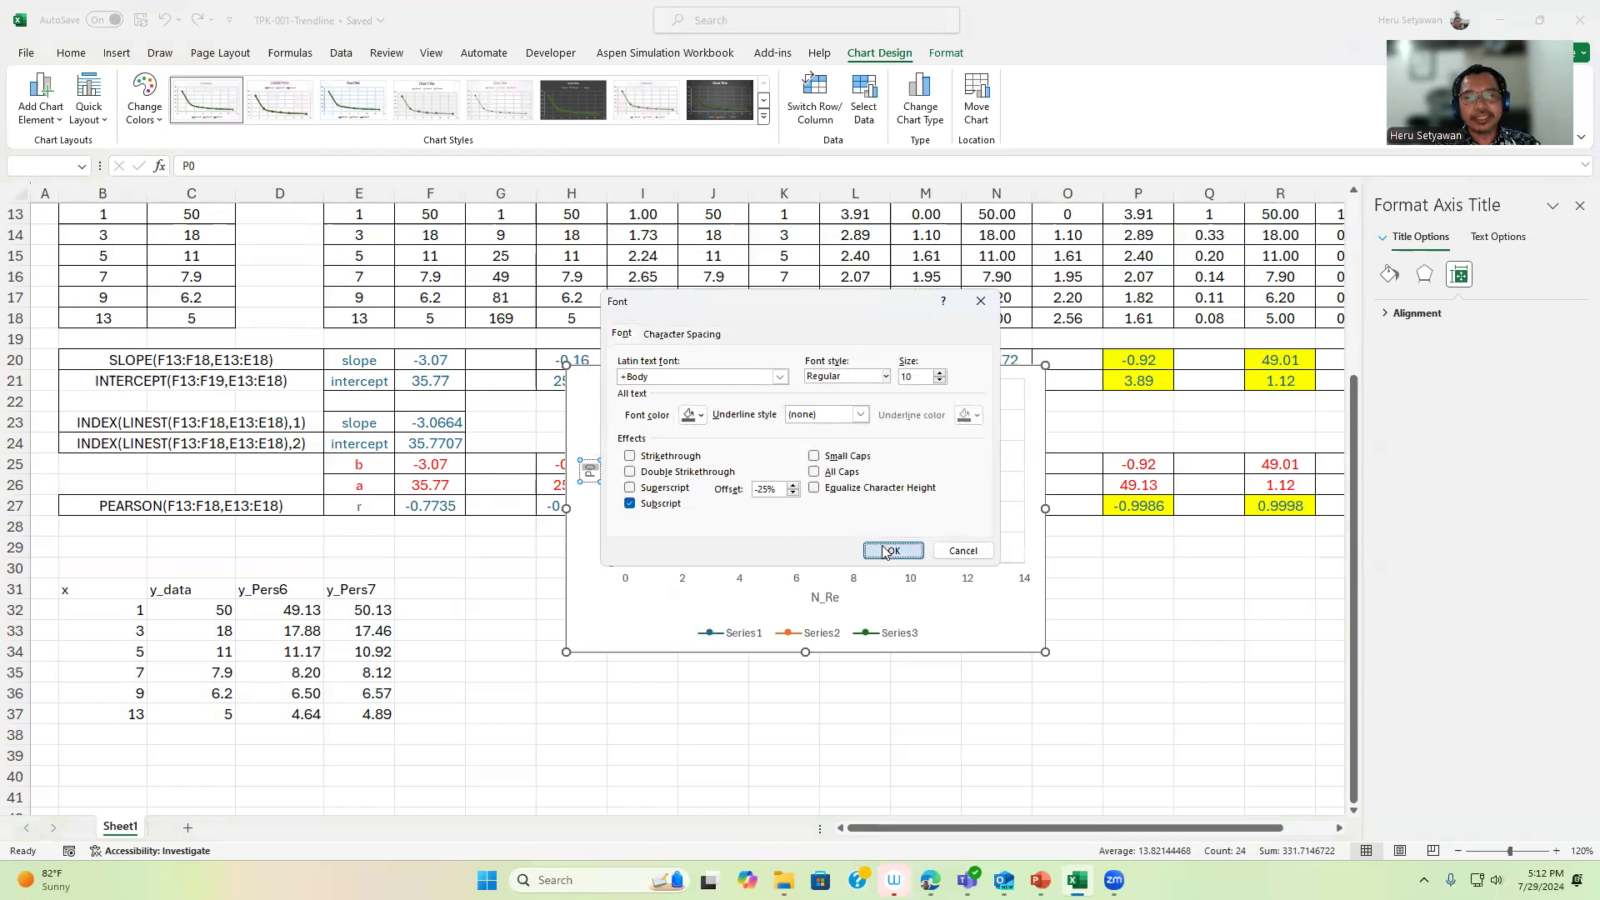
# Remove the underscore from the horizontal axis title and format its Re as subscript
pyautogui.click(833, 598)
pyautogui.click(833, 598)
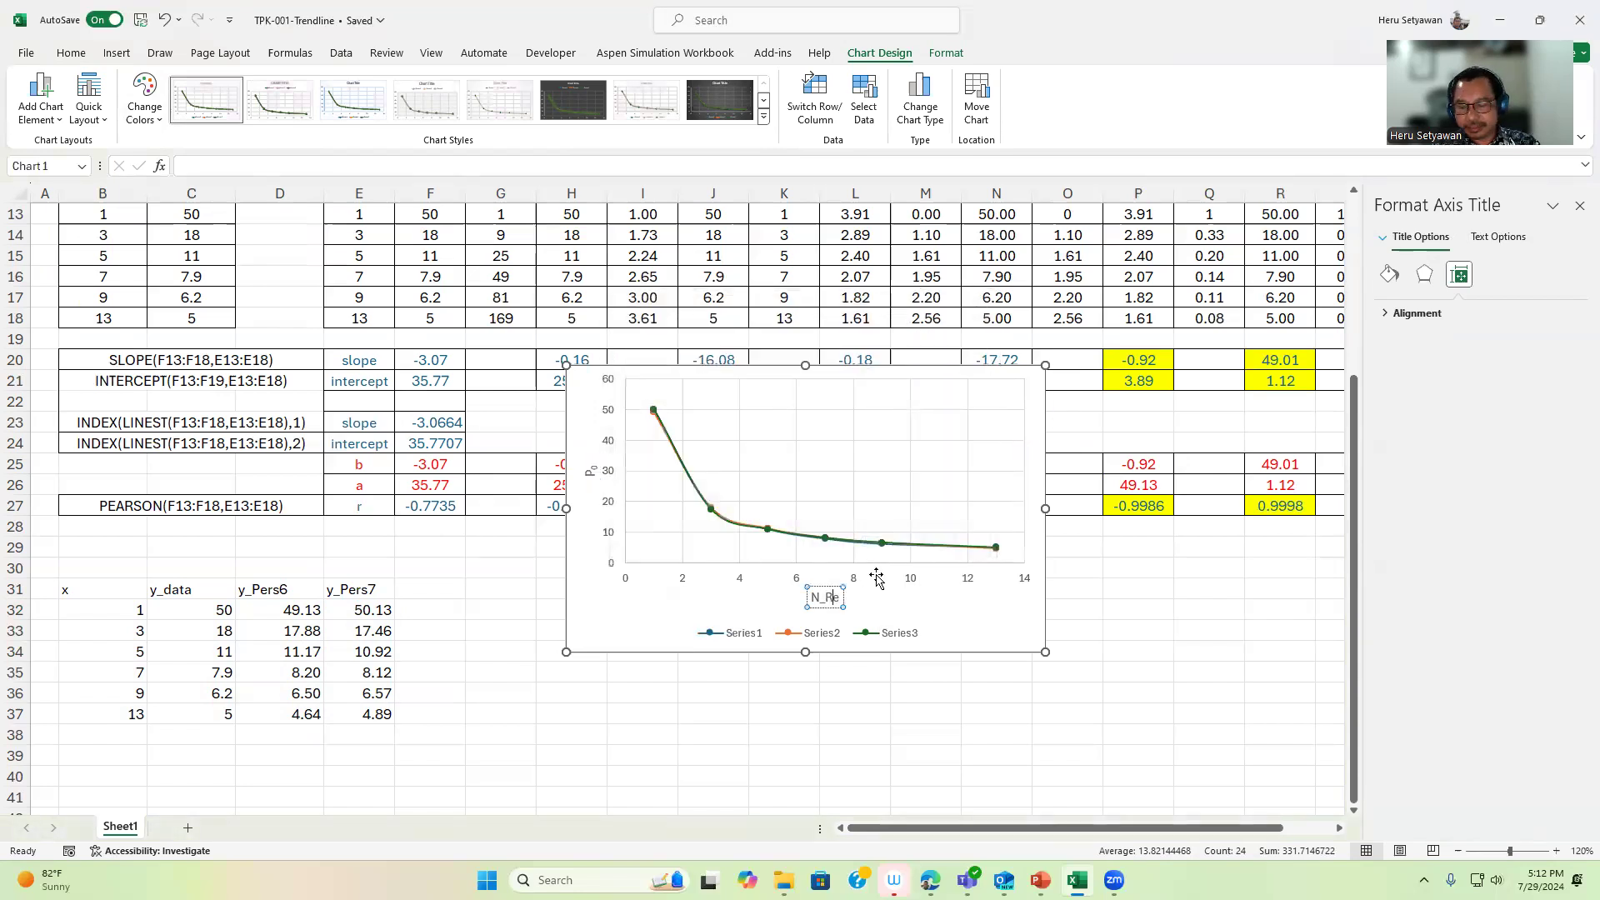
pyautogui.press('BackSpace')
pyautogui.hotkey('shift', 'End')
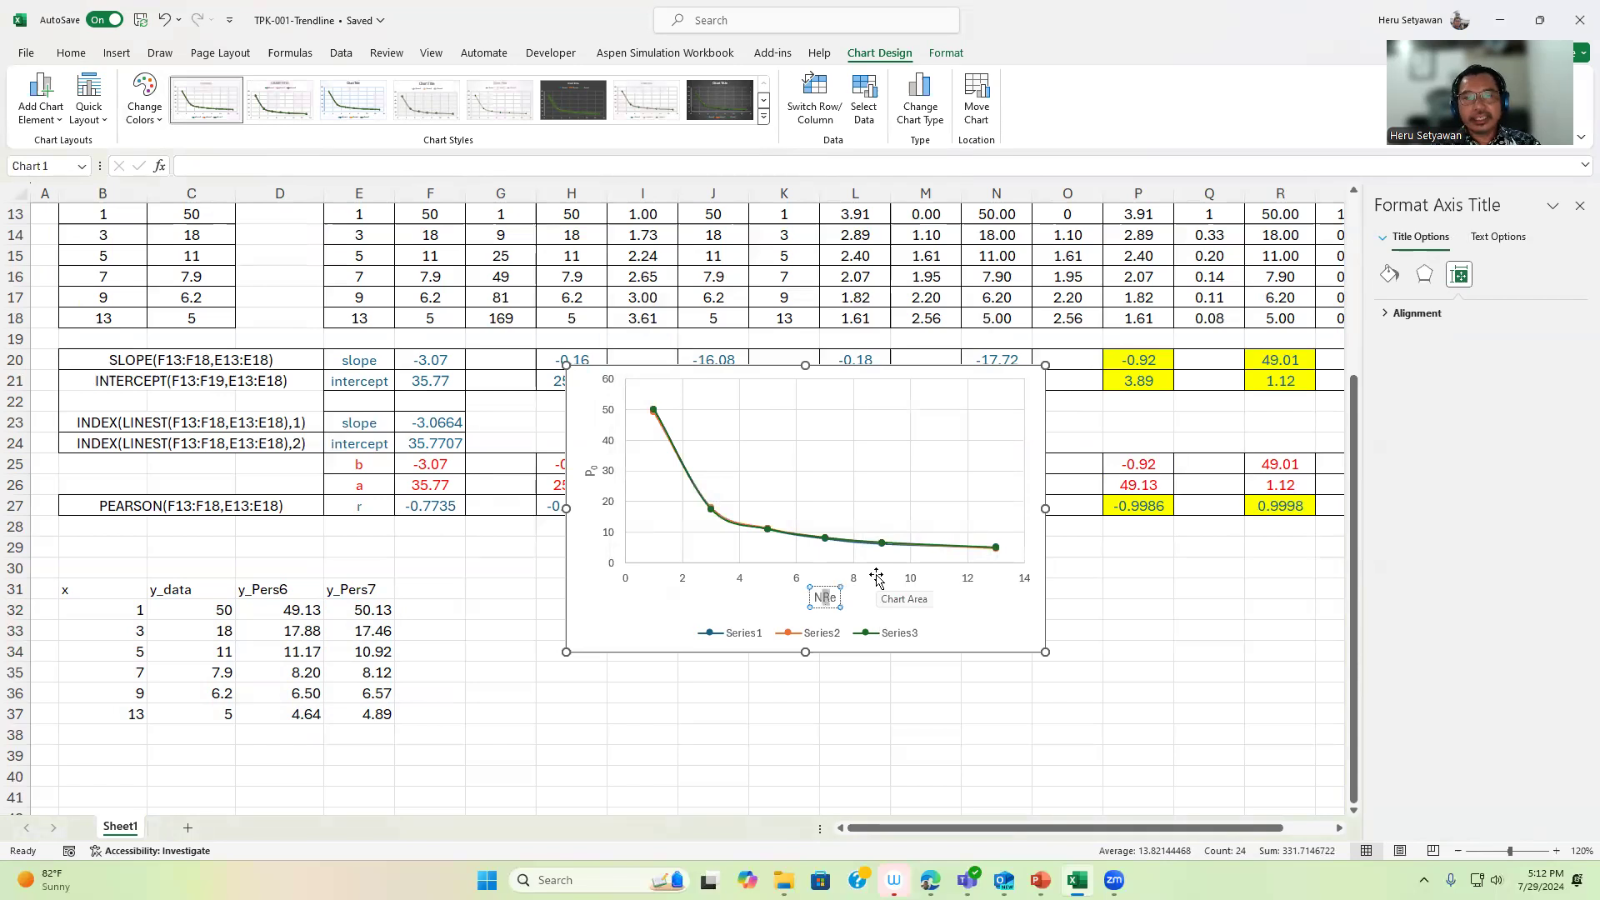
pyautogui.rightClick(833, 602)
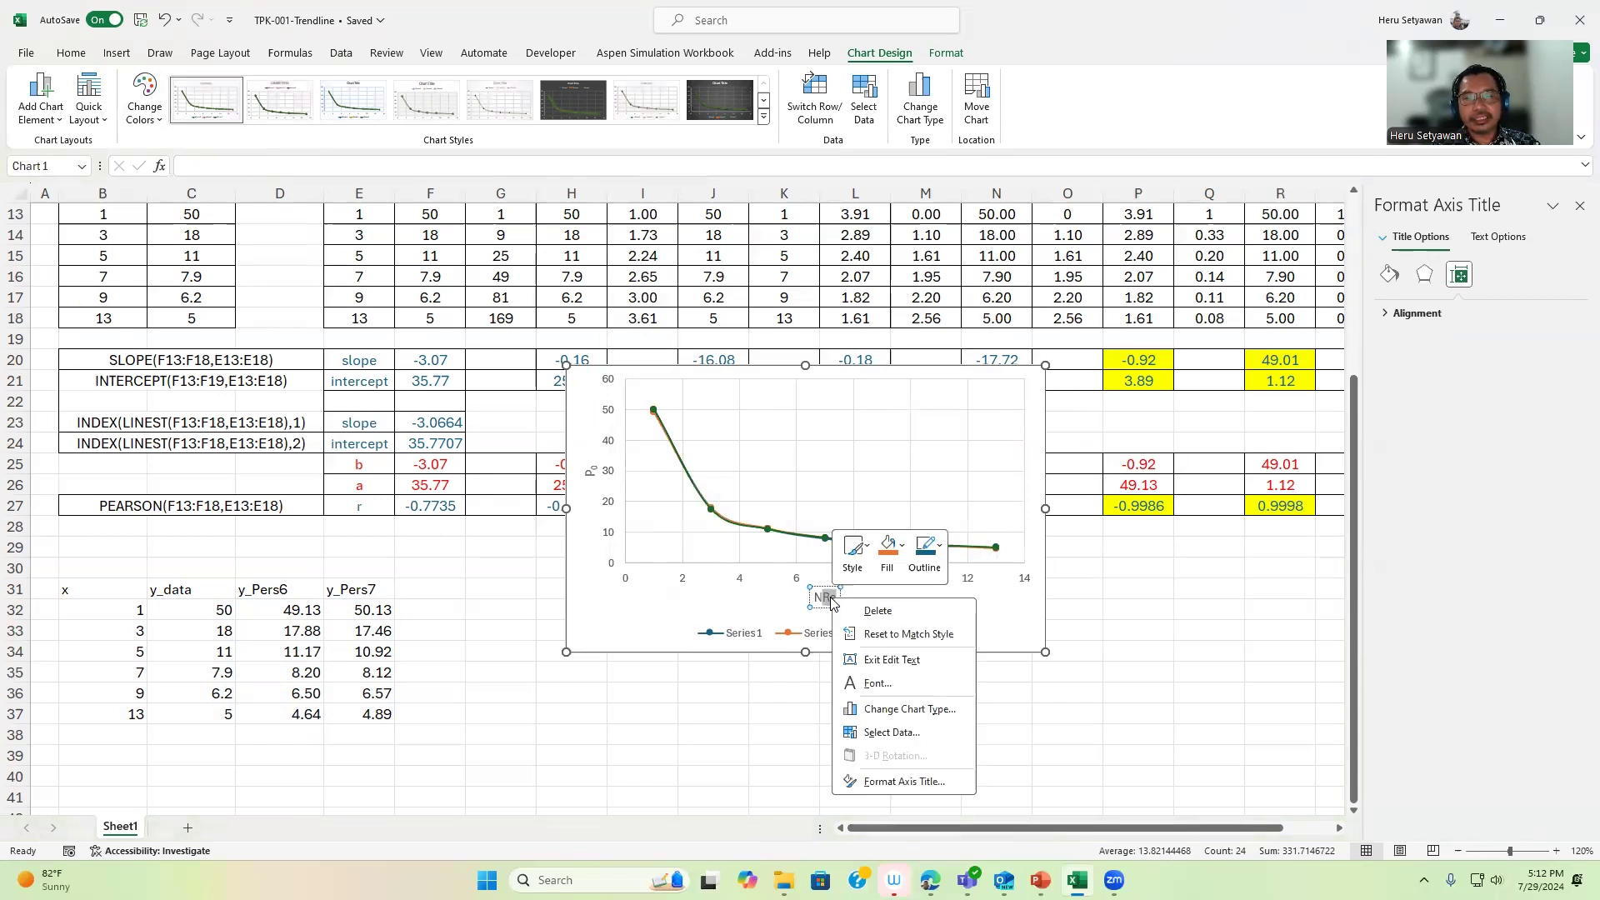
pyautogui.click(878, 682)
pyautogui.click(662, 503)
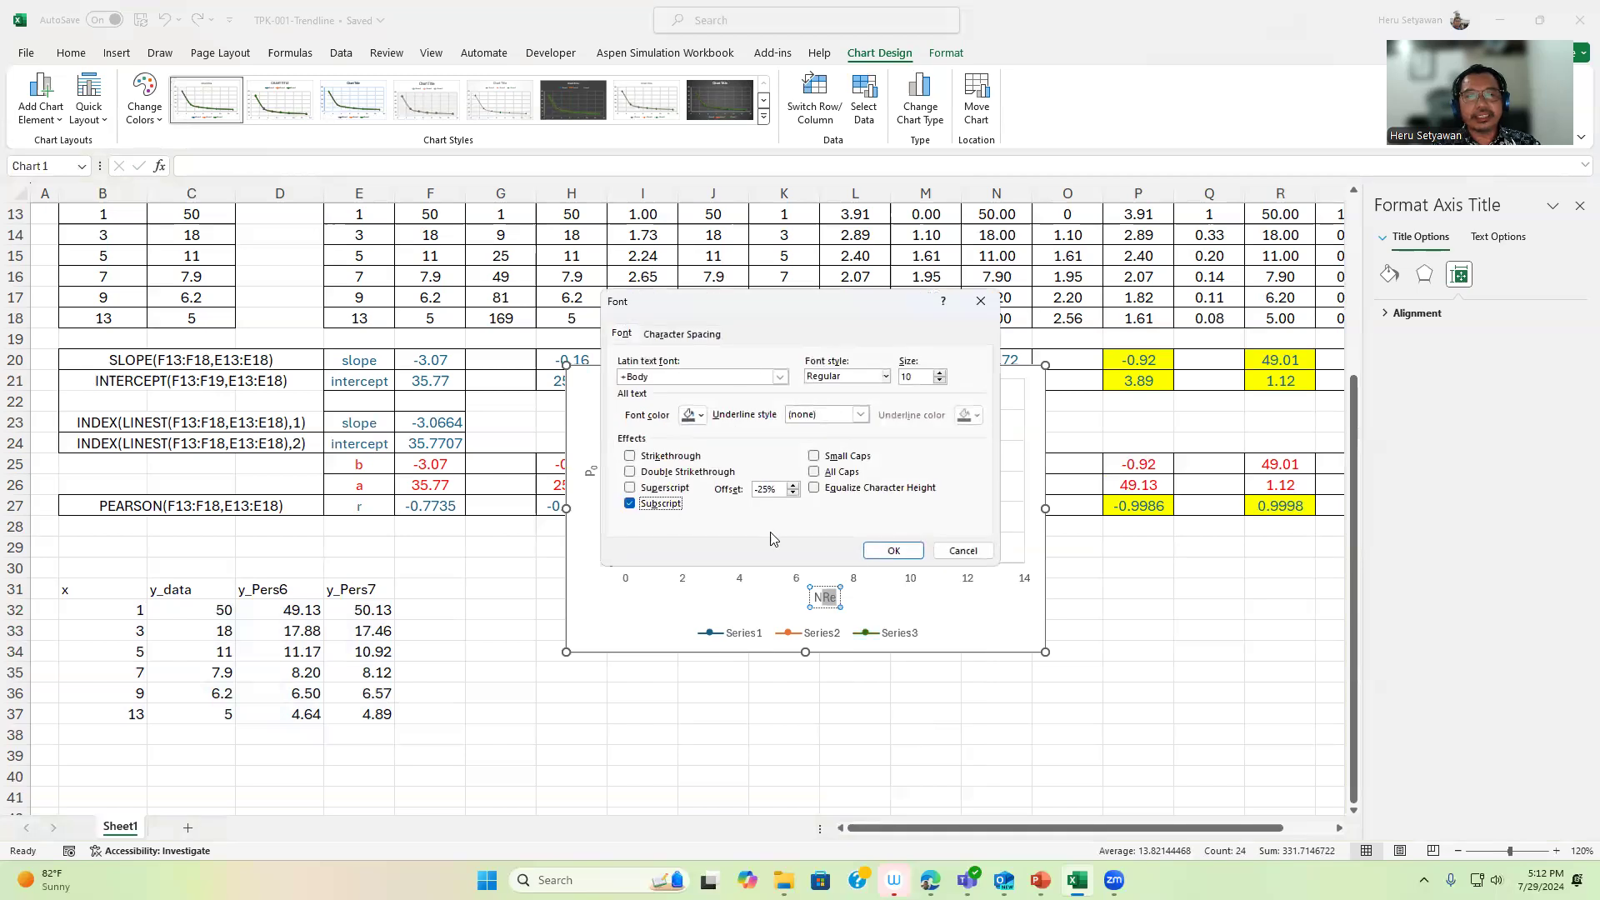
pyautogui.click(892, 551)
pyautogui.click(625, 638)
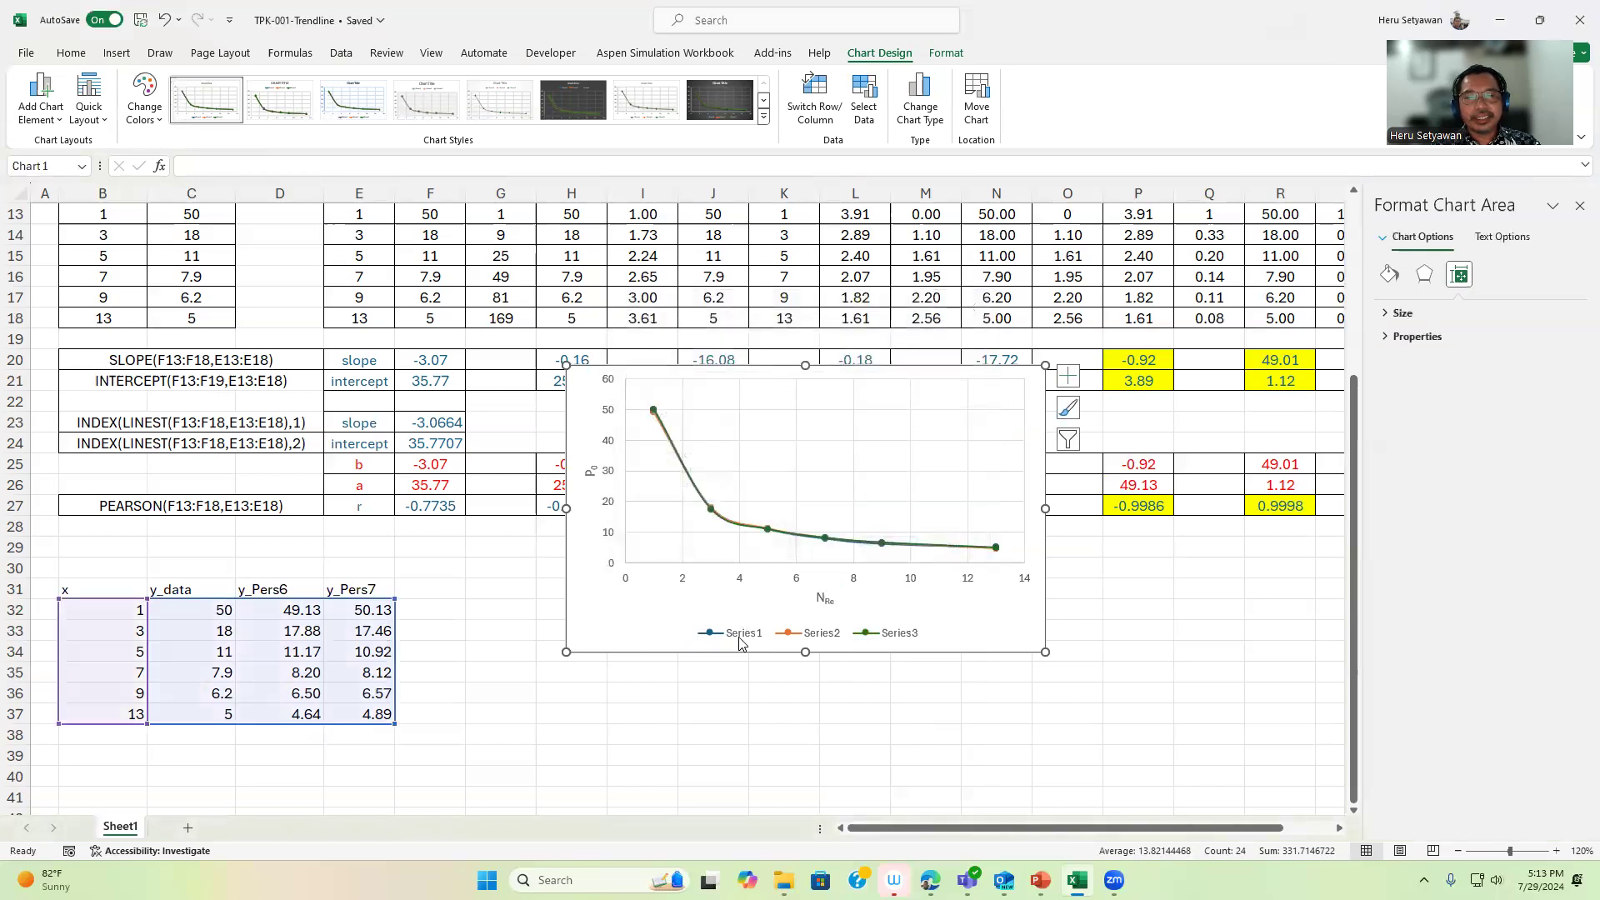
# Move the chart below row 27, beside the y_Pers7 column, and make it slightly taller
pyautogui.click(745, 639)
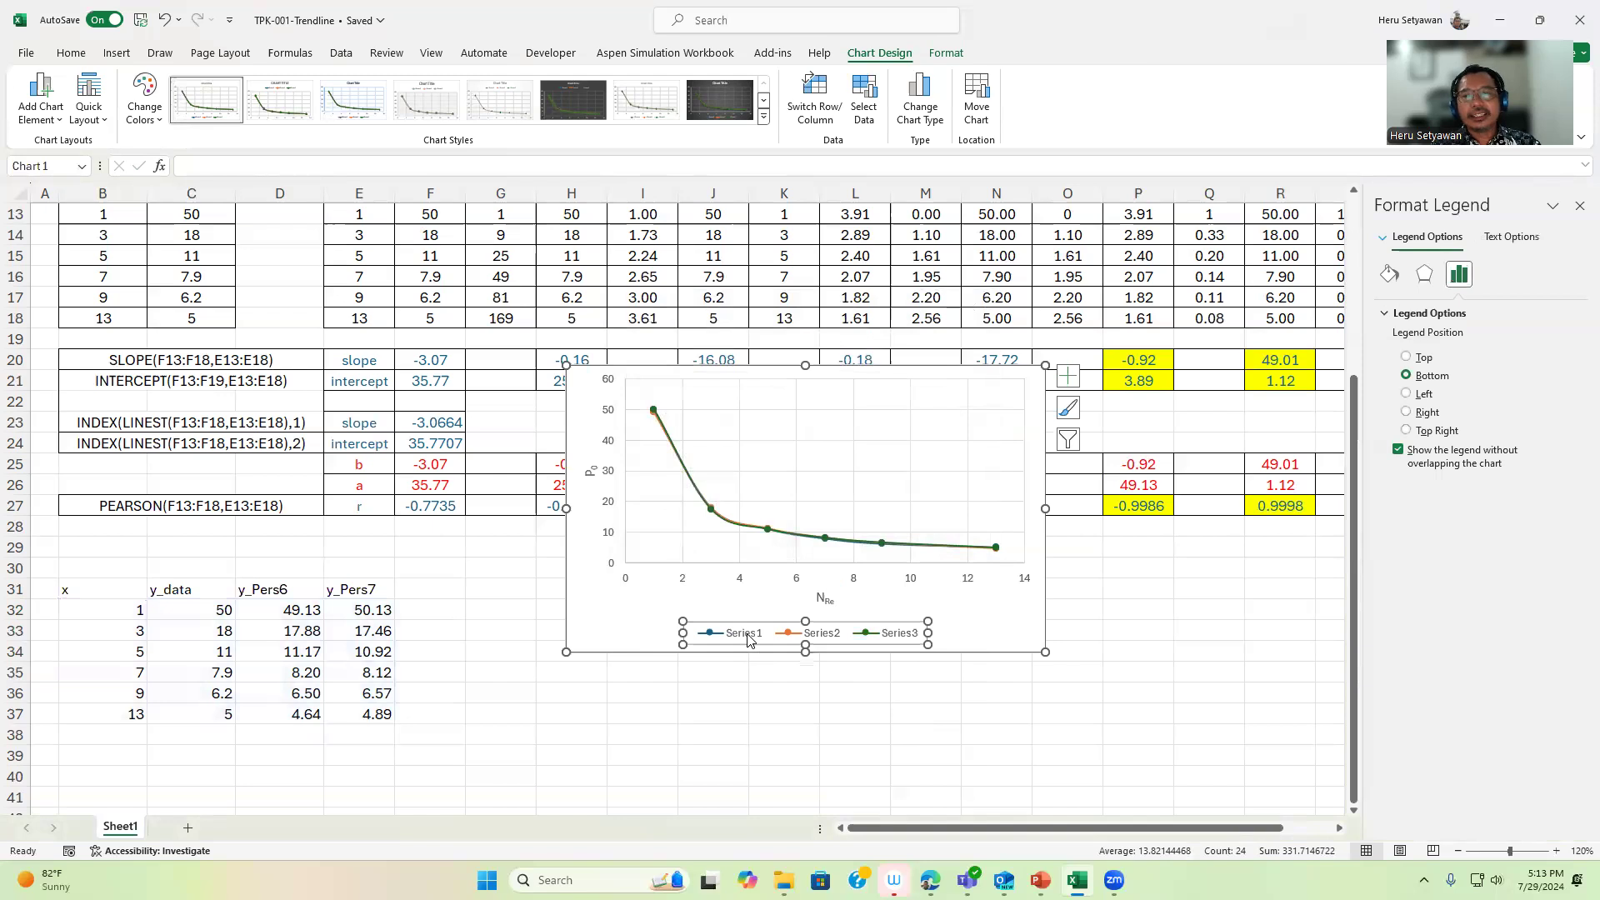
pyautogui.moveTo(988, 646); pyautogui.dragTo(894, 802)
pyautogui.scroll(-1, 1079, 647)
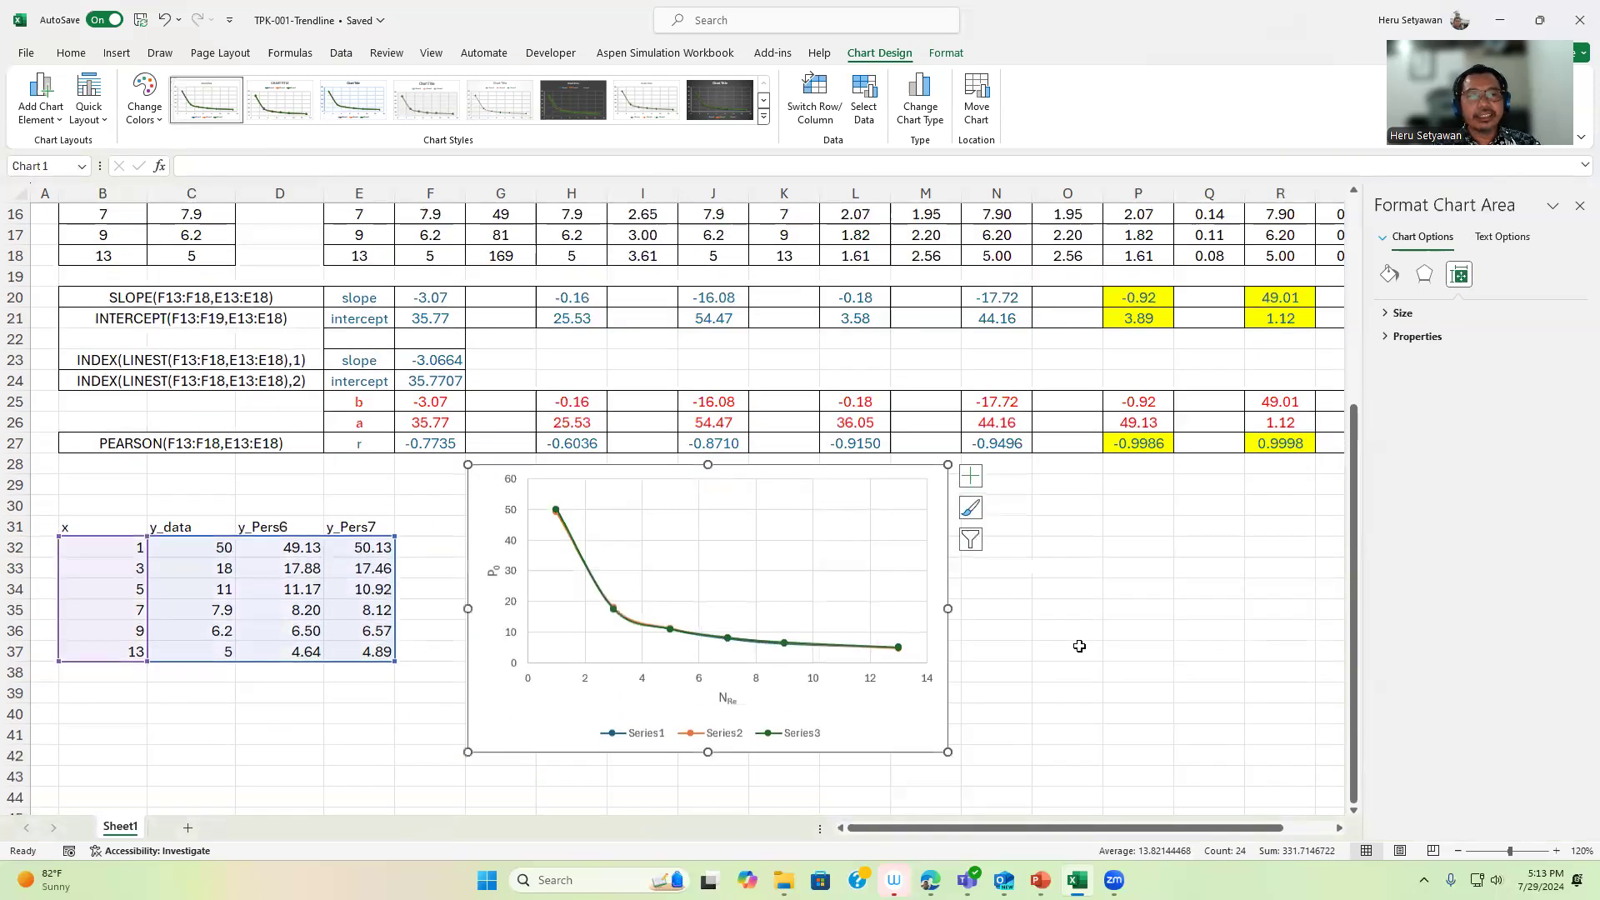
pyautogui.scroll(-1, 1079, 646)
pyautogui.moveTo(949, 688); pyautogui.dragTo(949, 709)
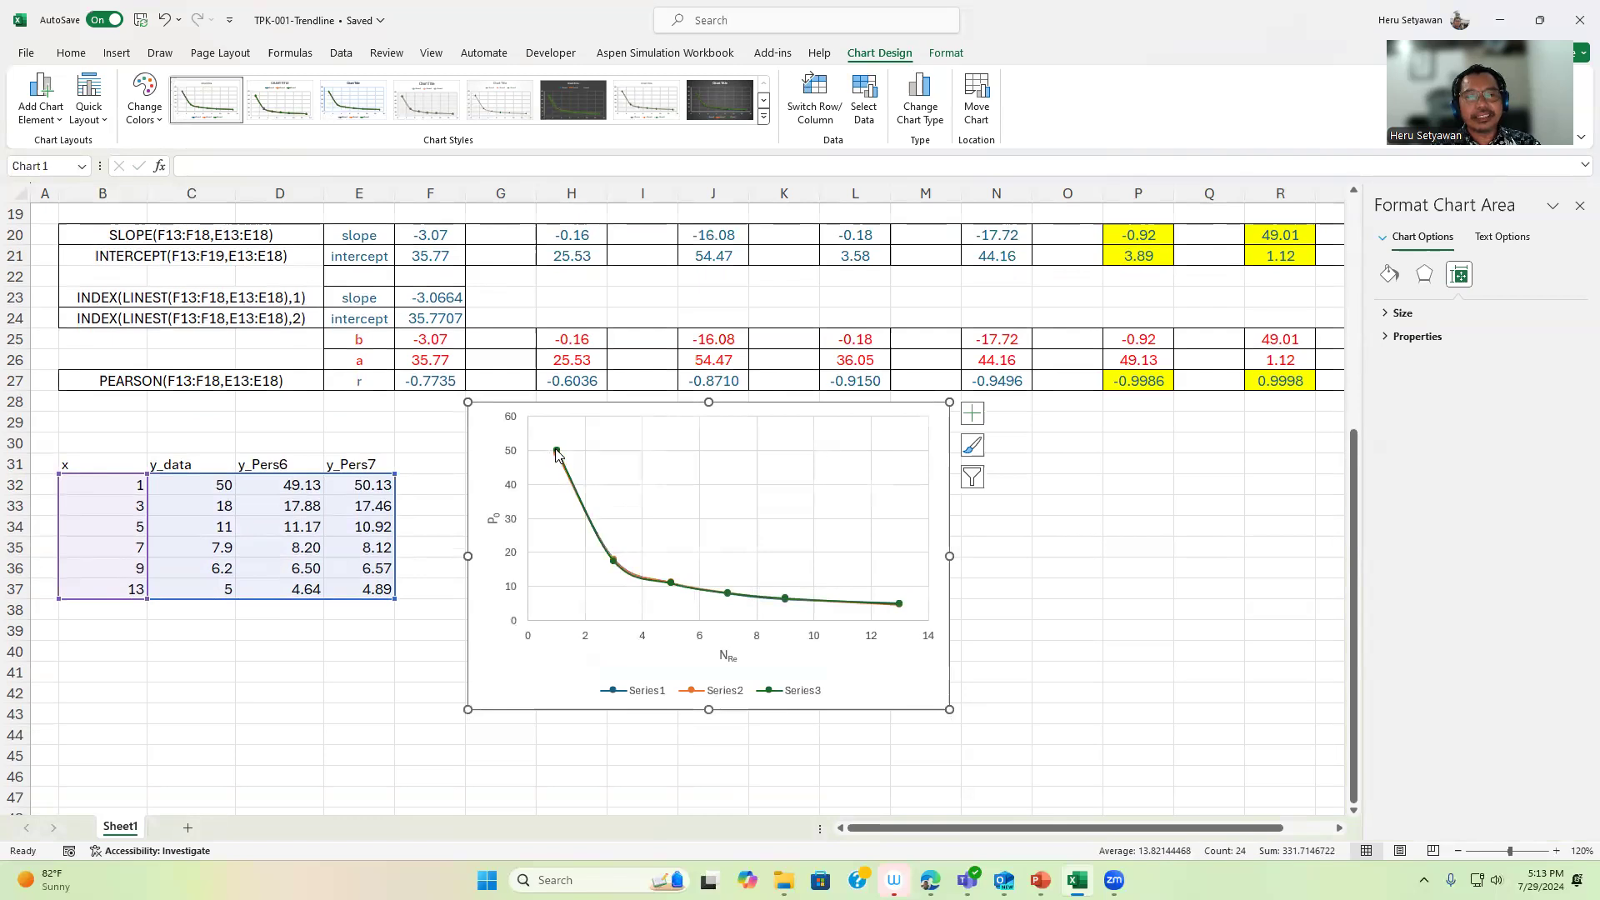
# Edit the chart's data source so the first series, y_data, is named Exp
pyautogui.click(662, 587)
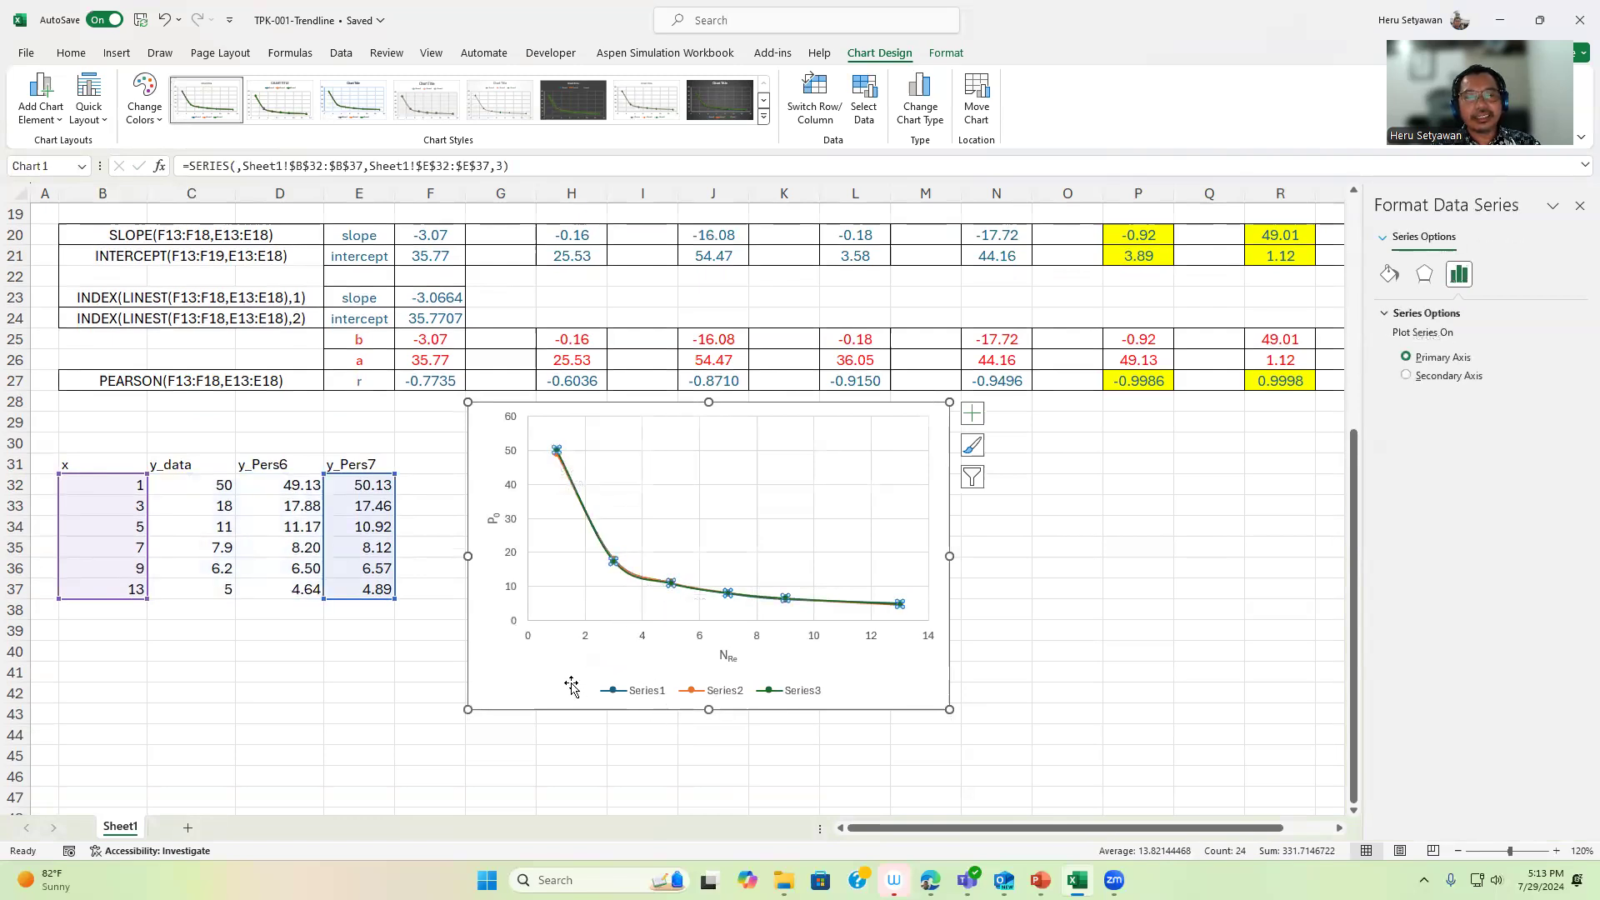
pyautogui.click(523, 674)
pyautogui.rightClick(525, 677)
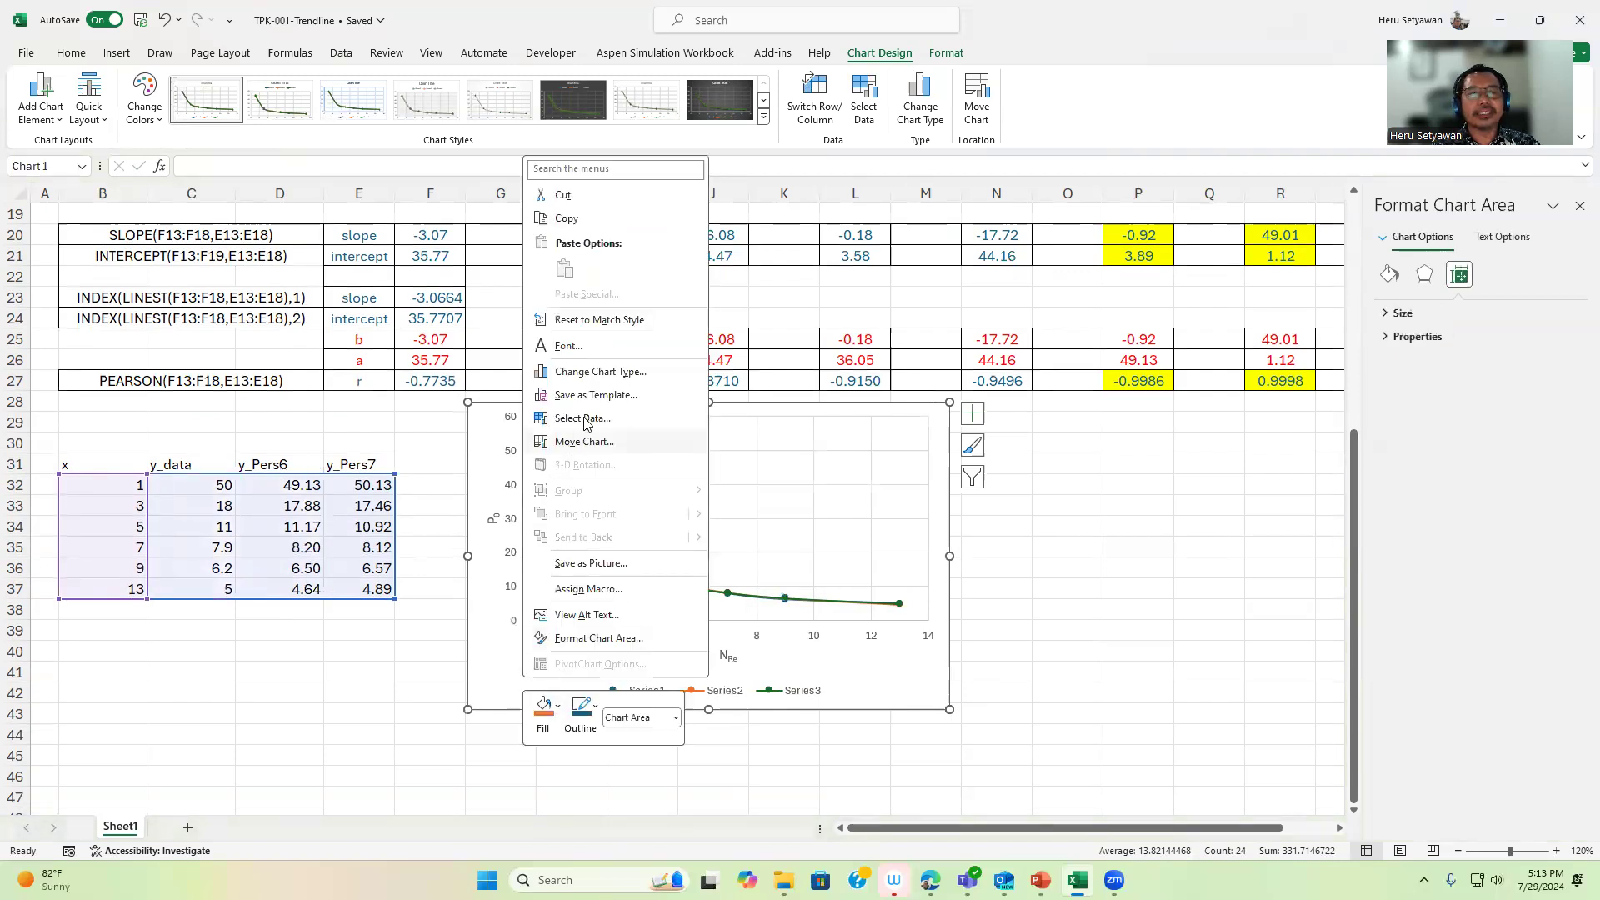
pyautogui.click(583, 417)
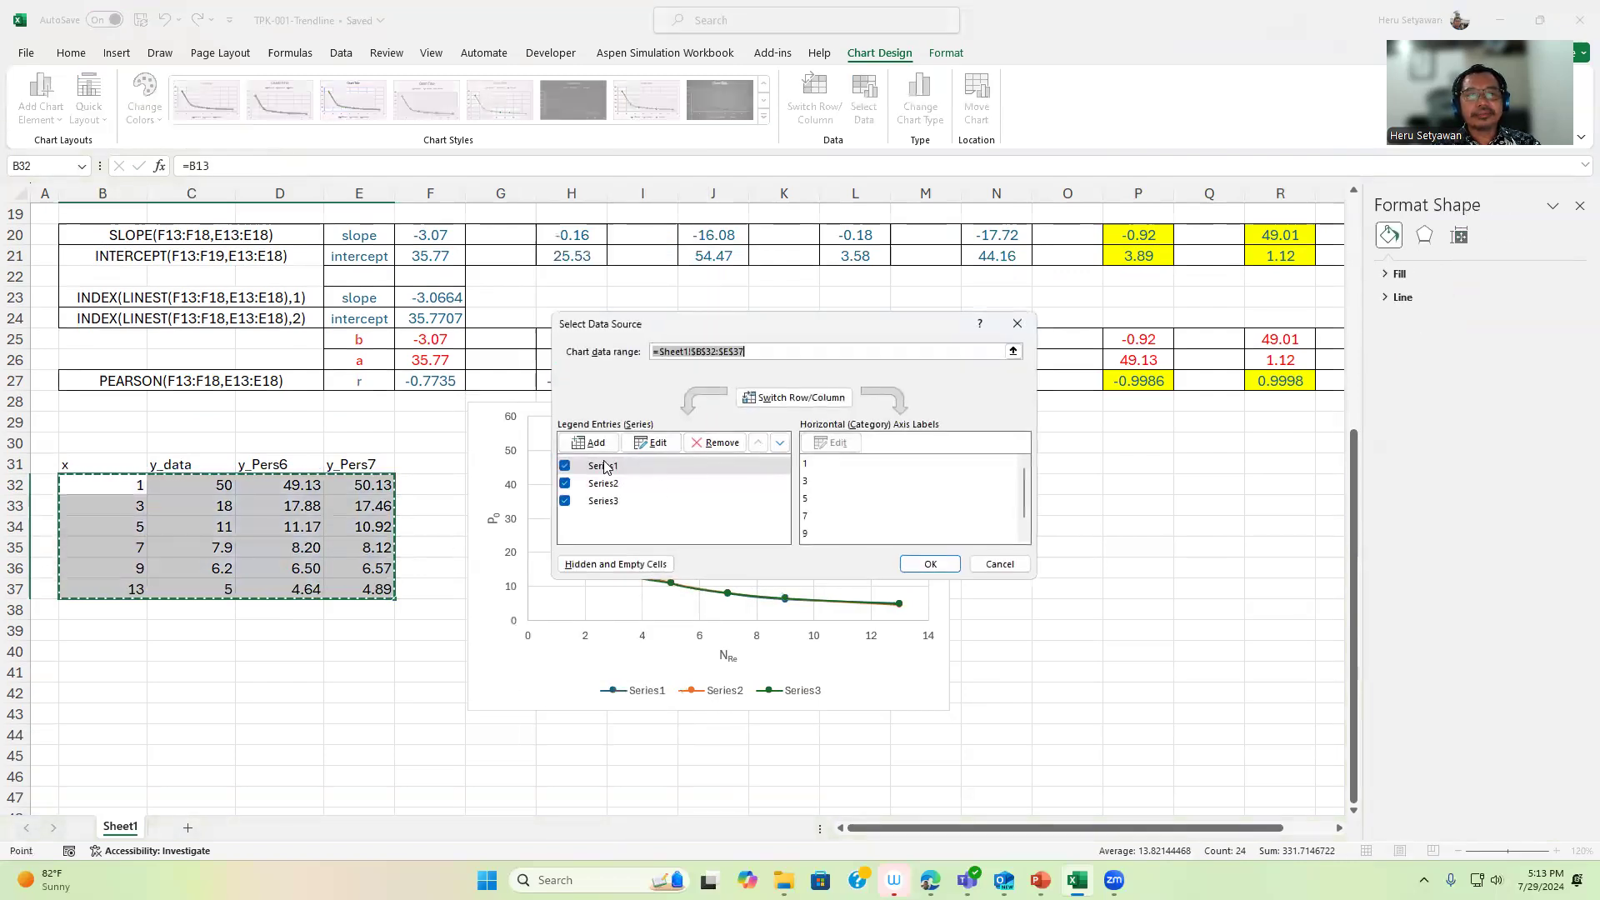
pyautogui.click(652, 444)
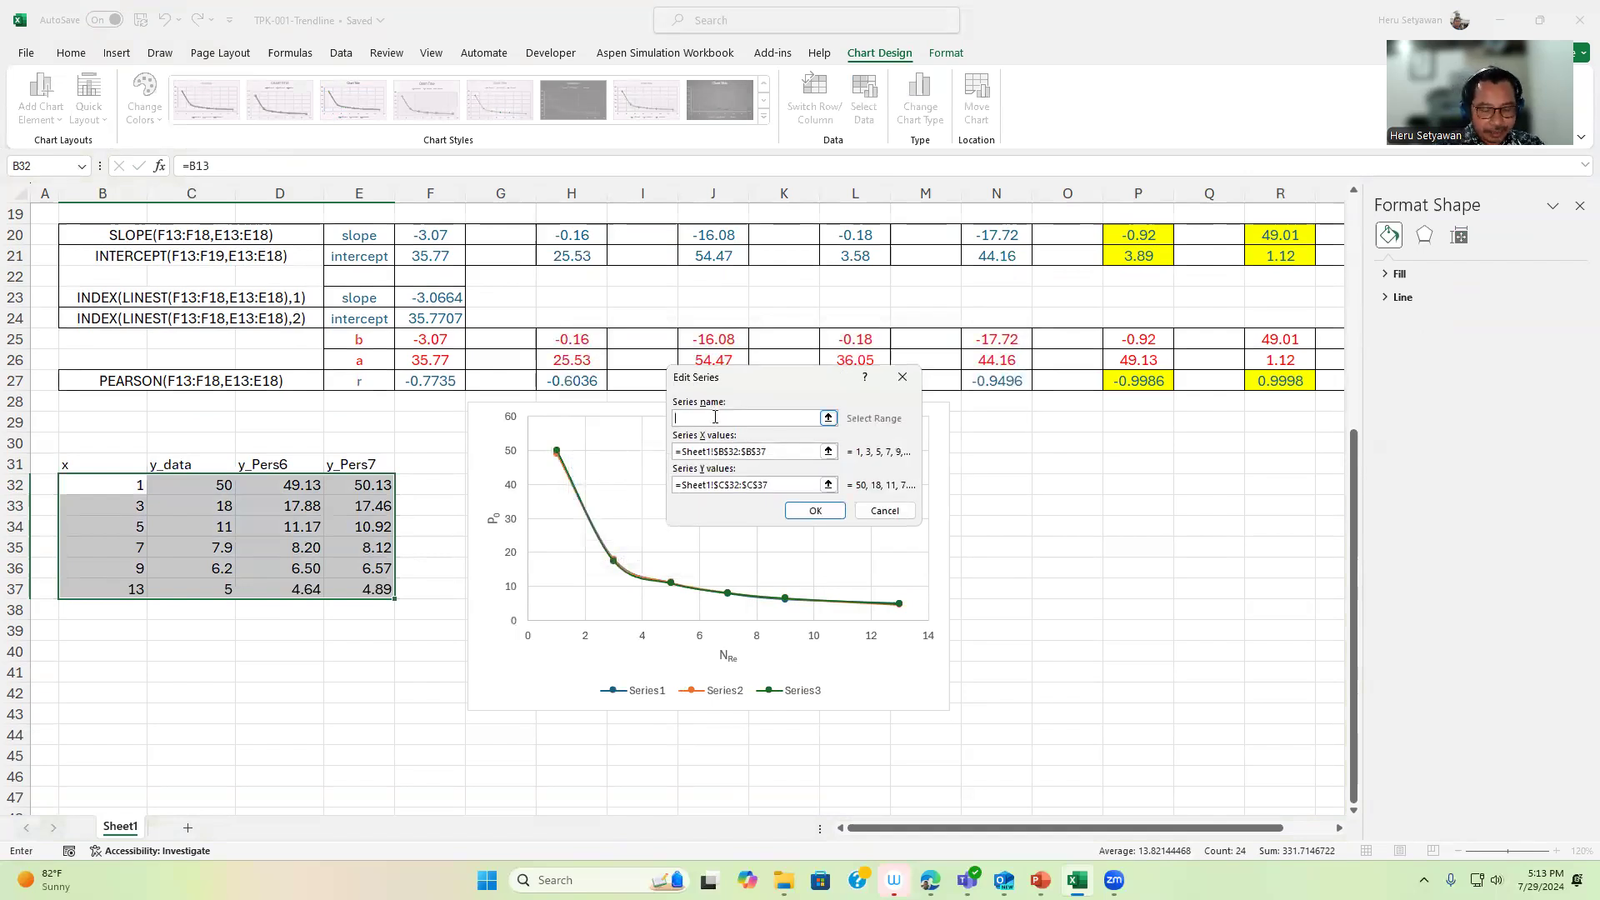
pyautogui.write('Exp')
pyautogui.click(815, 511)
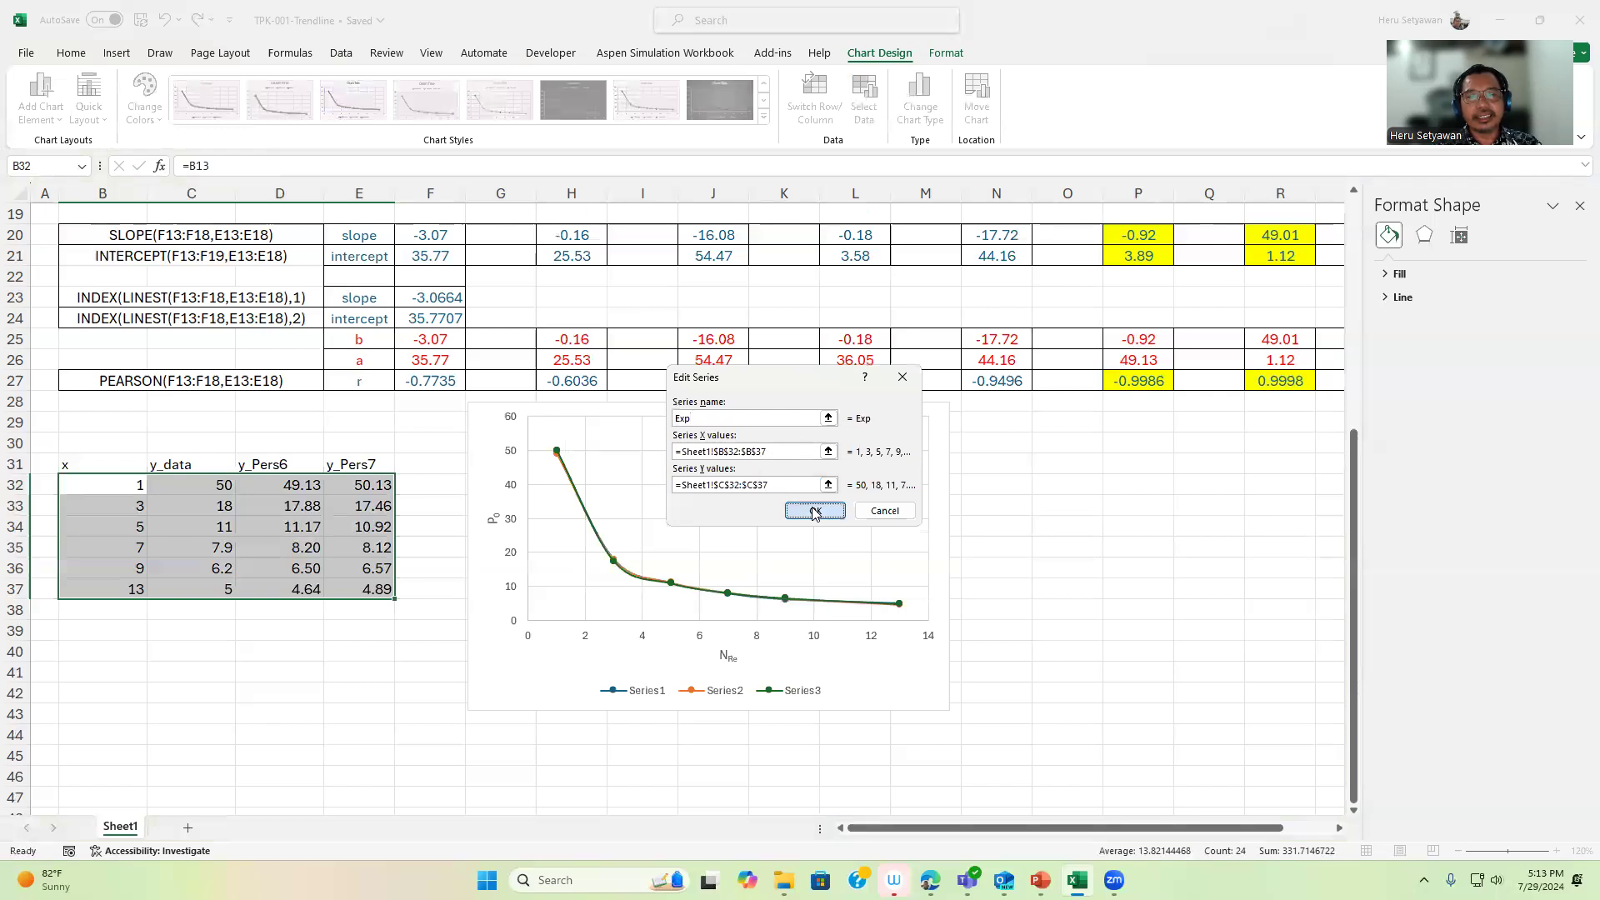
# Name the second series, plotted from D32:D37, Pers. 6
pyautogui.click(607, 485)
pyautogui.click(657, 444)
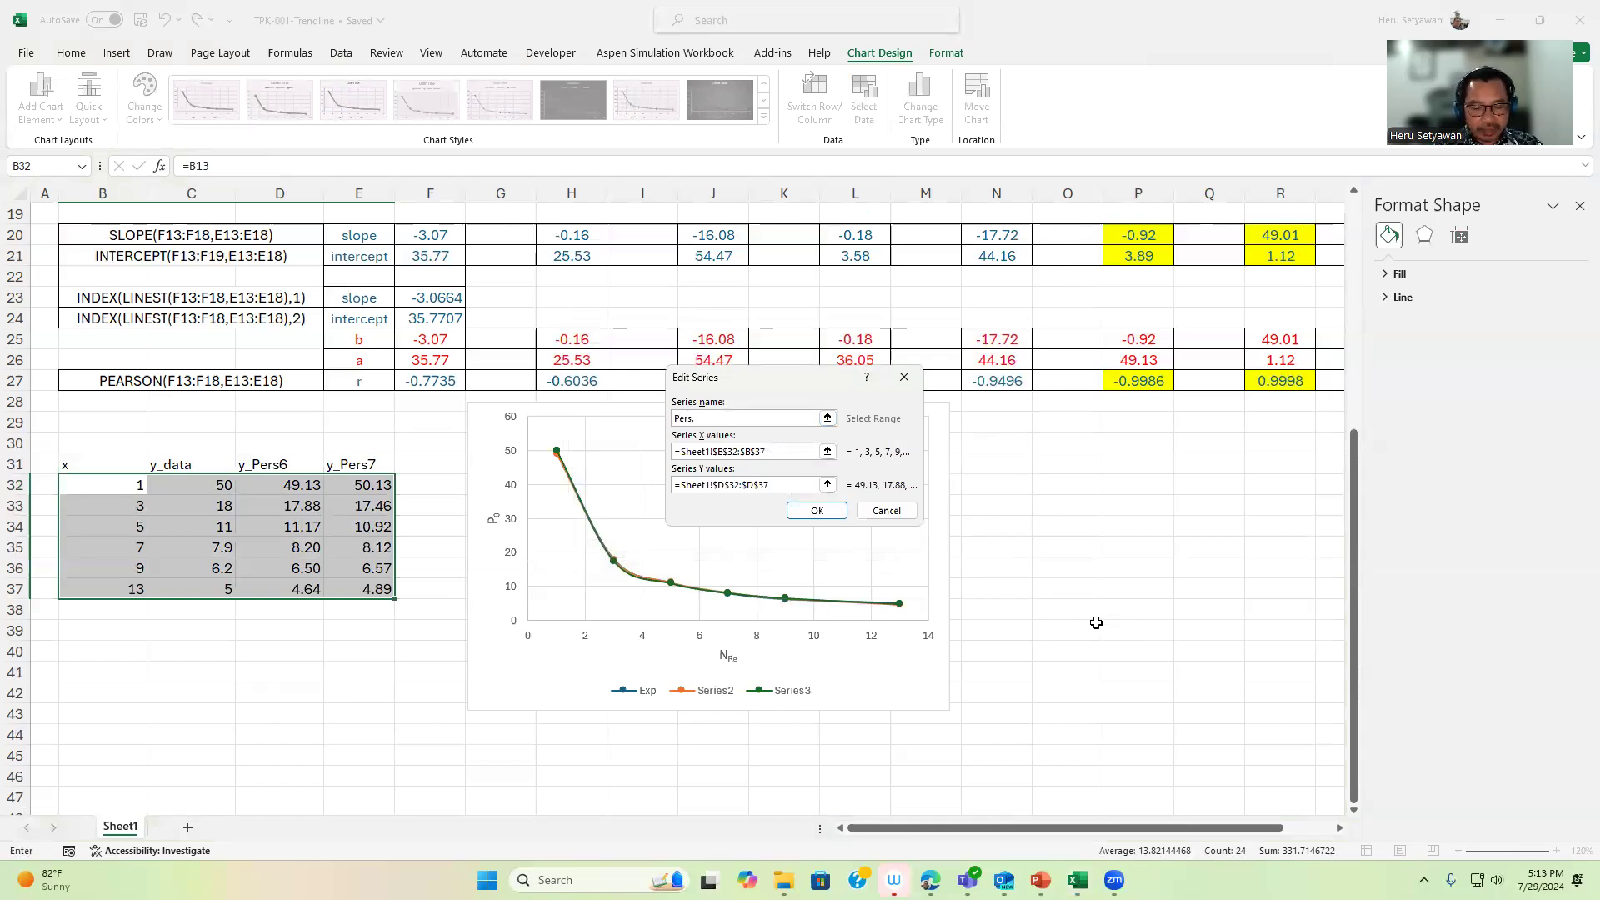
pyautogui.click(826, 510)
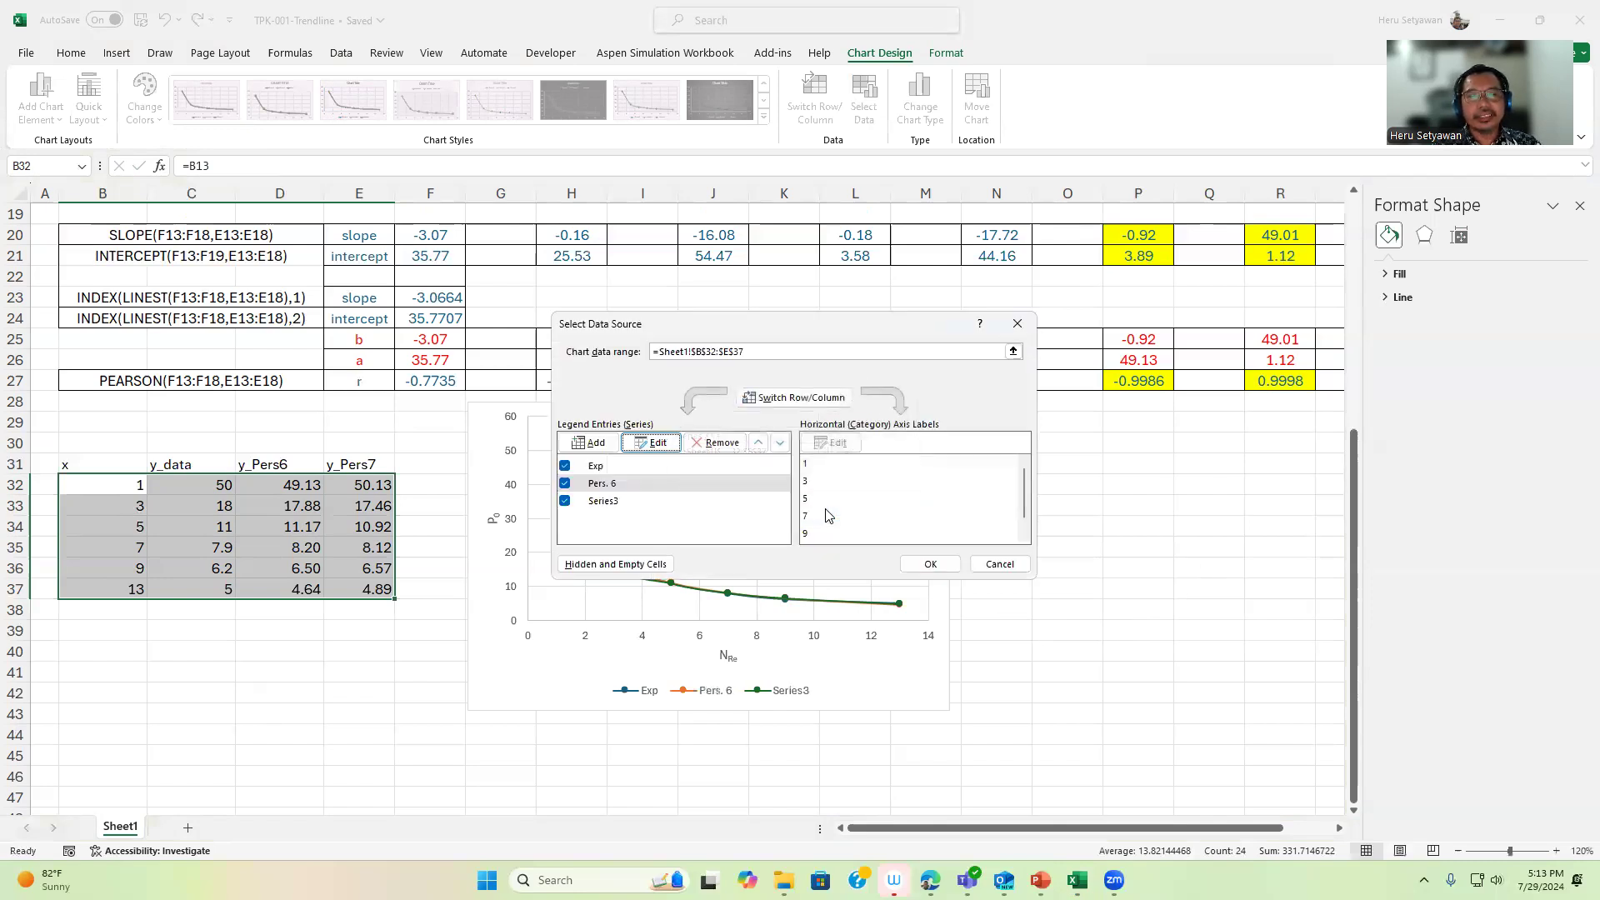
# Try to name the third series, plotted from E32:E37, Pers. 7 in the chart's data source, and close the data source settings
pyautogui.click(601, 502)
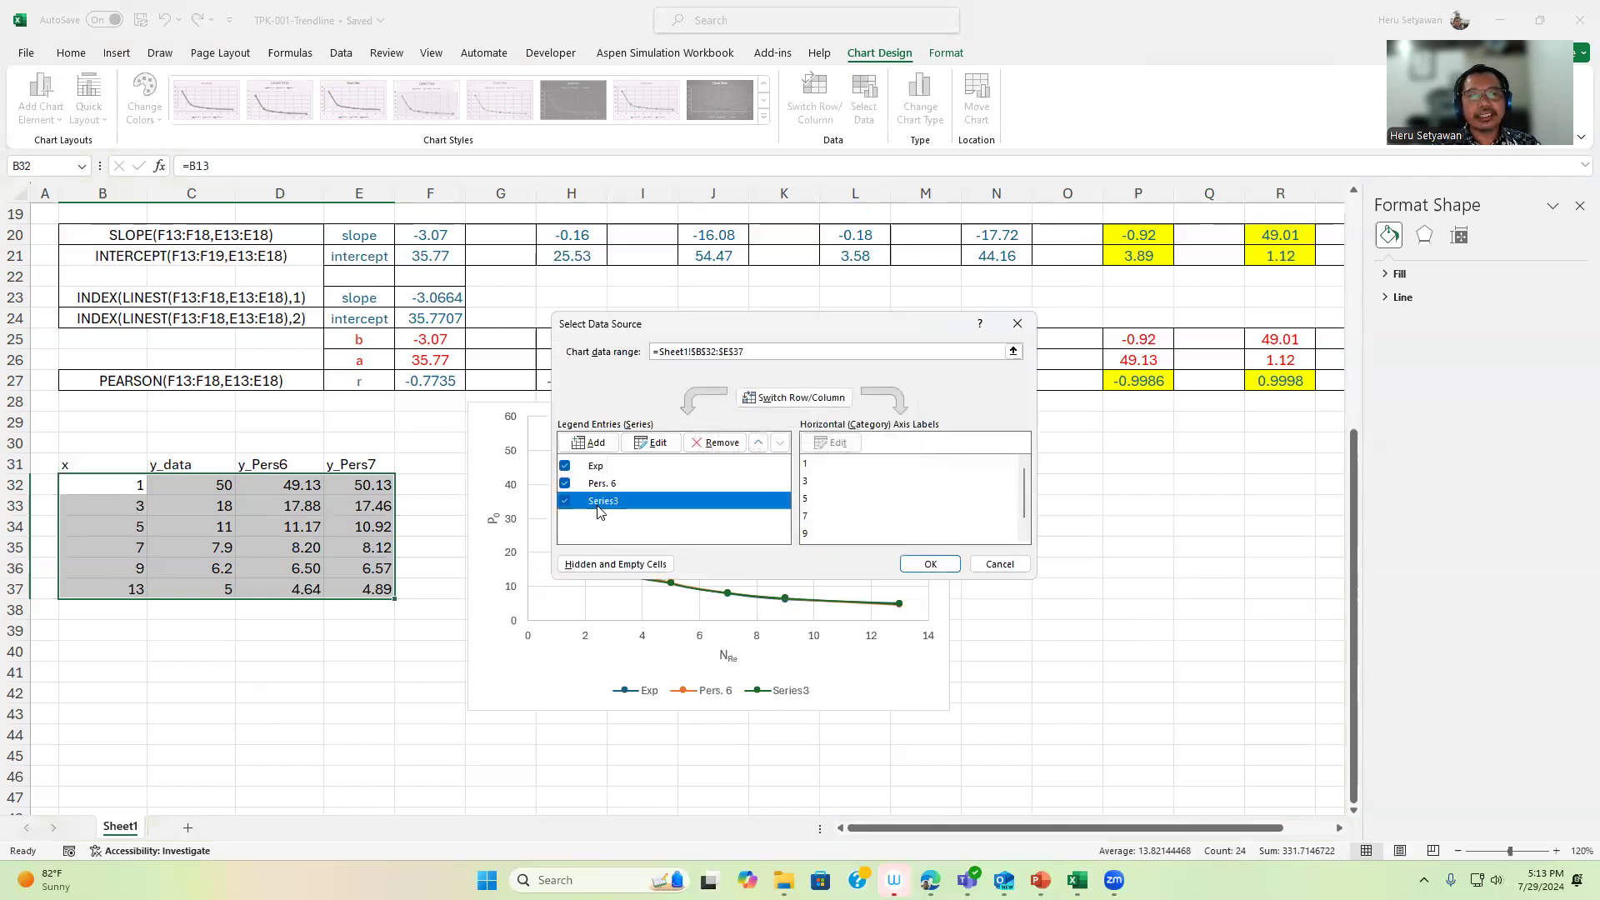
pyautogui.click(651, 444)
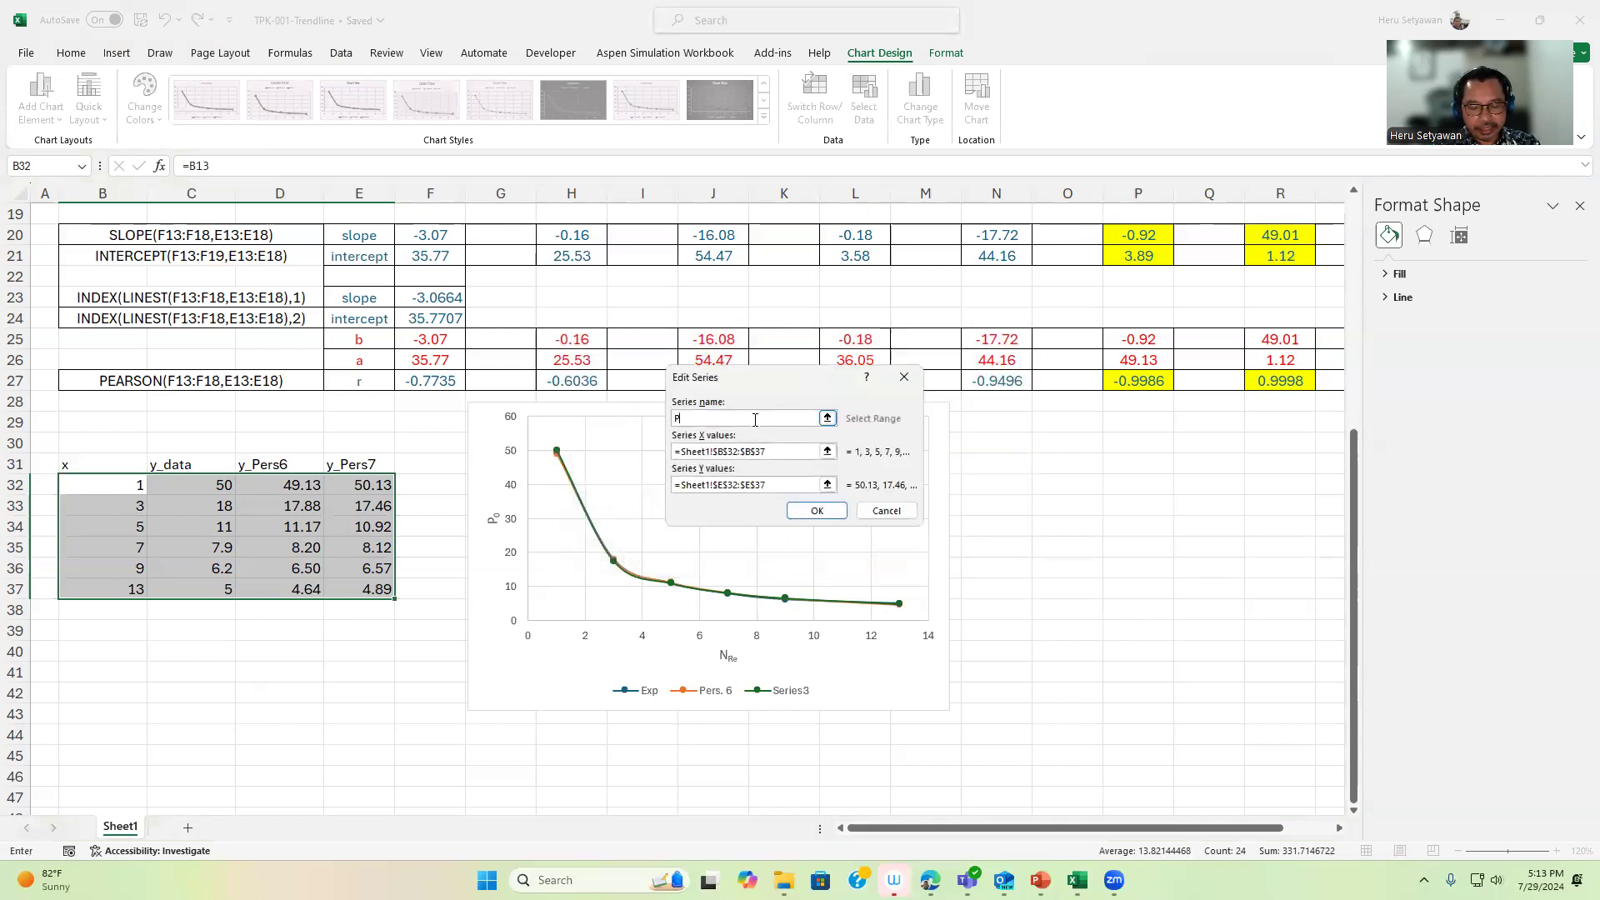
pyautogui.write('Pers. 7')
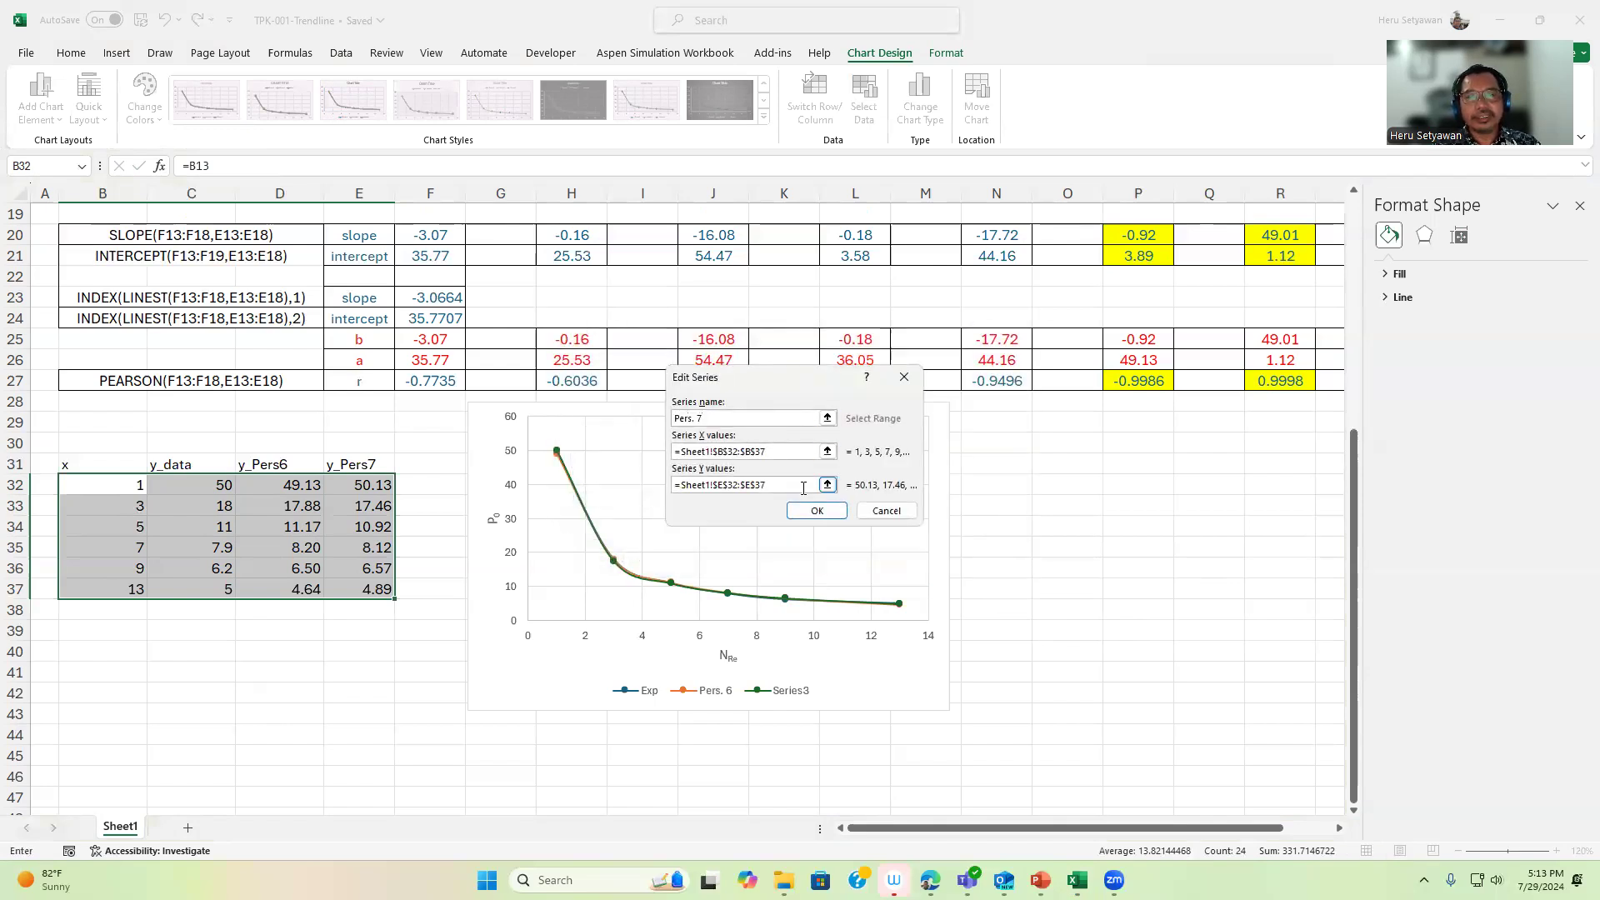
pyautogui.click(816, 511)
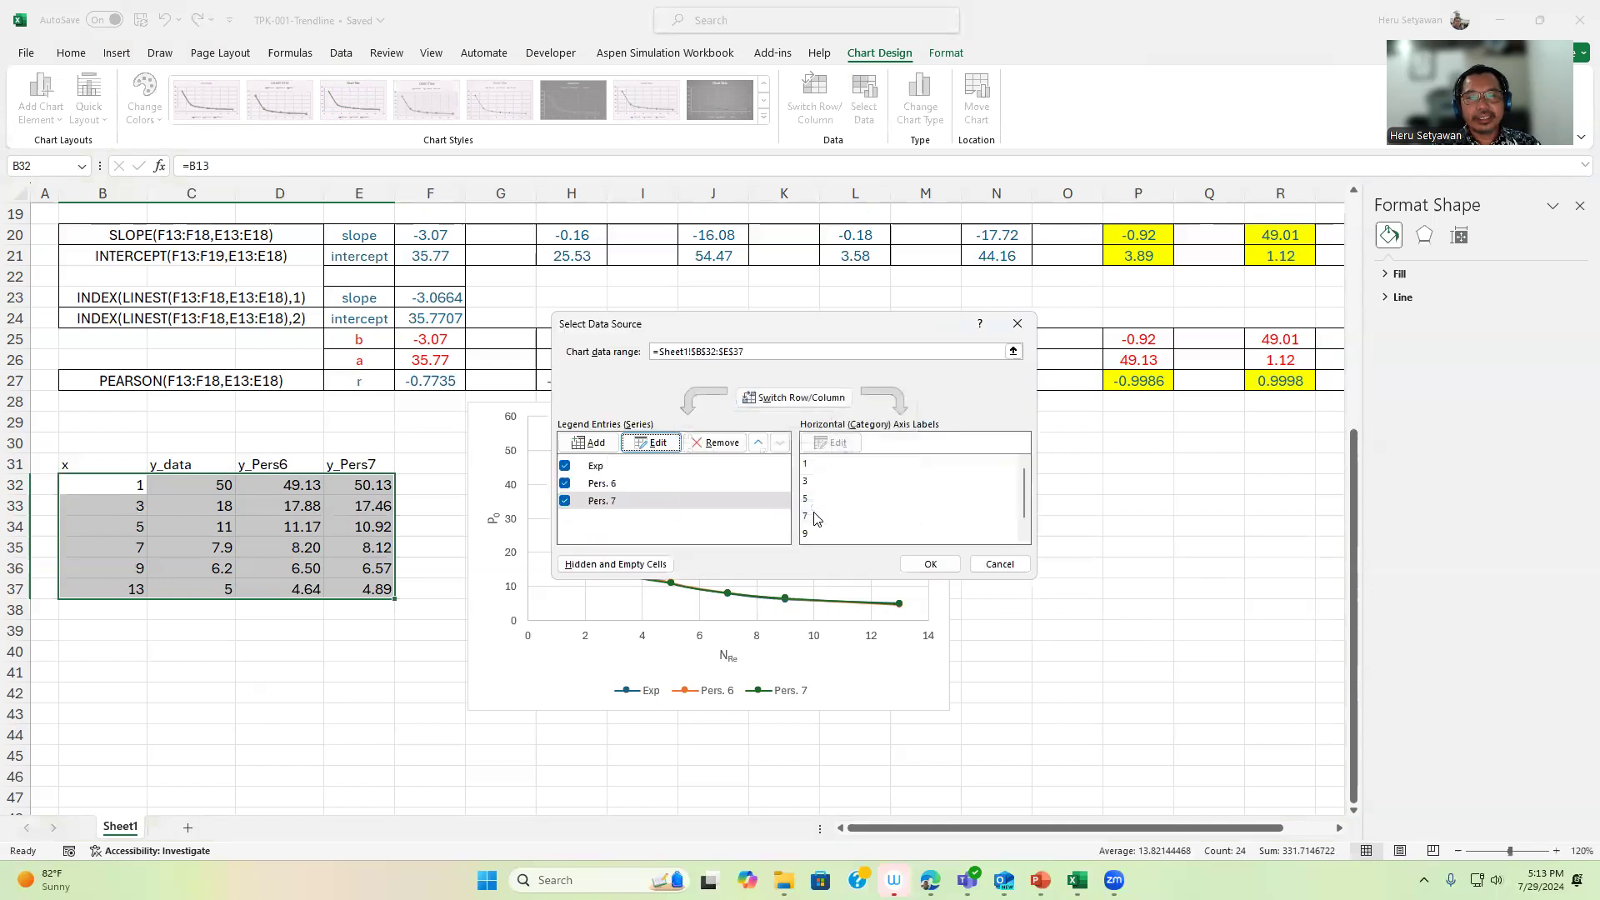
pyautogui.click(1017, 324)
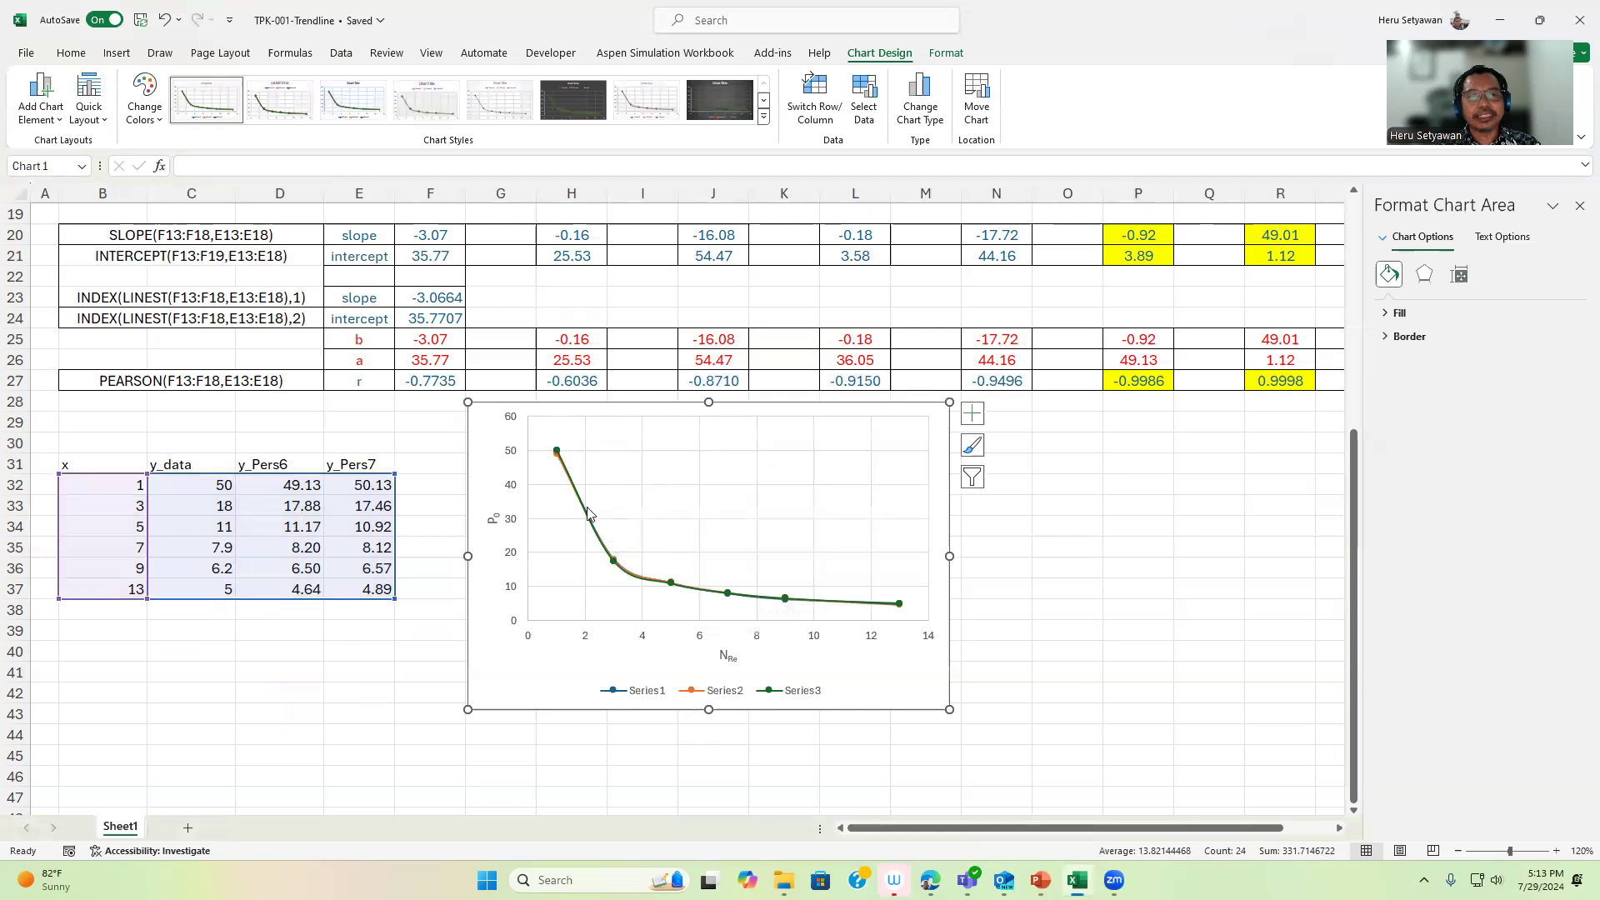
# Apply all borders to the comparison table in B31:E37, including its header row
pyautogui.scroll(1, 1083, 511)
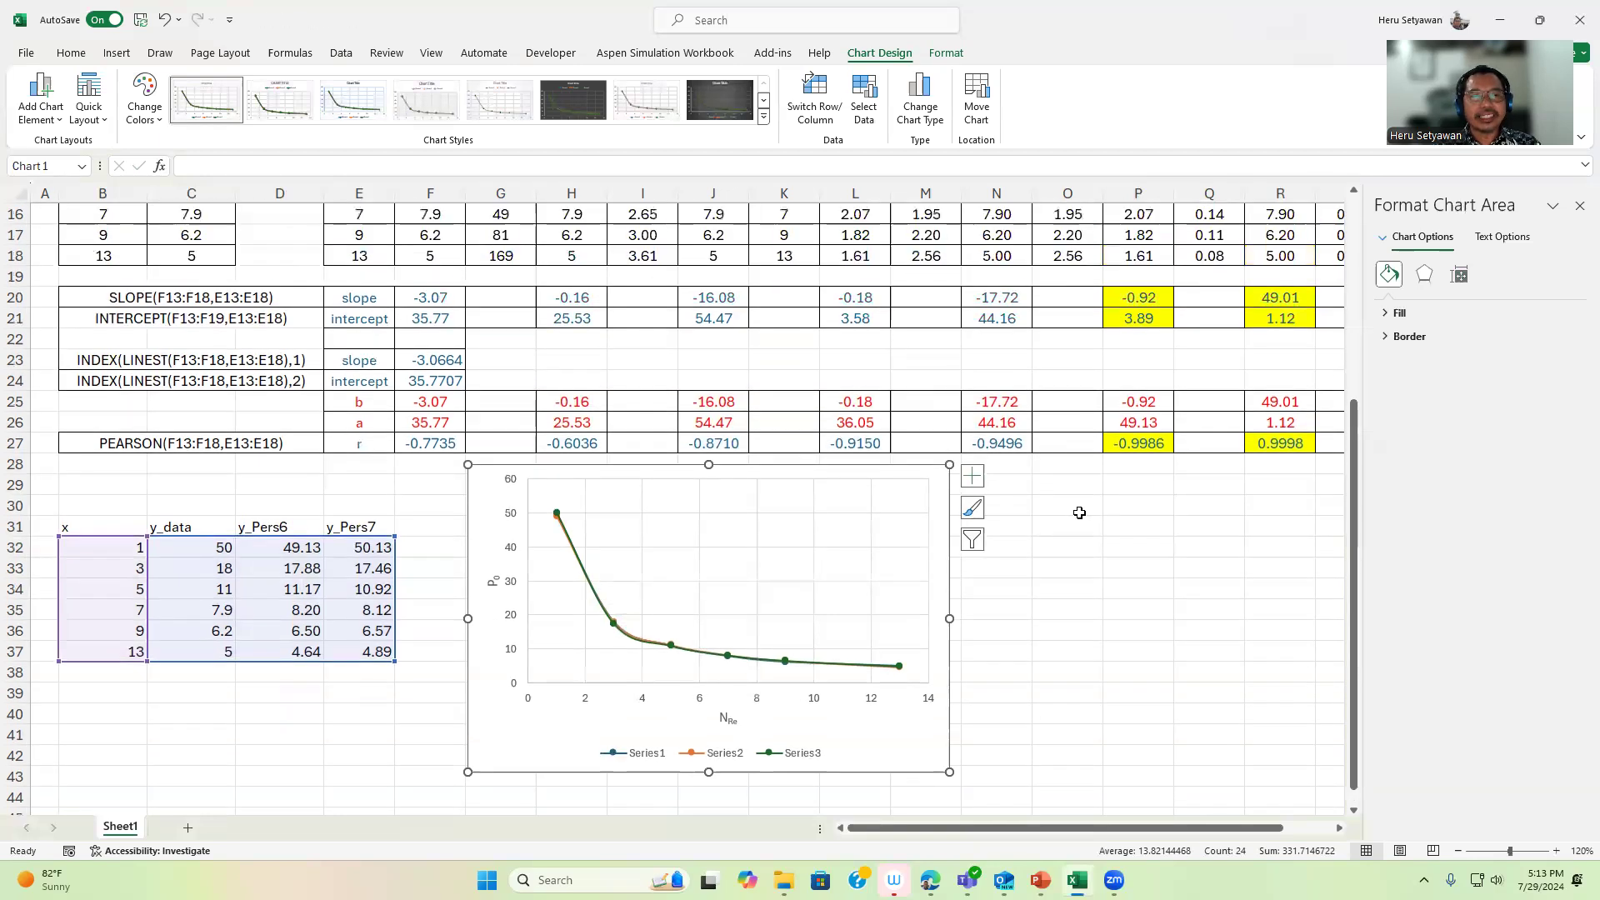
pyautogui.click(194, 700)
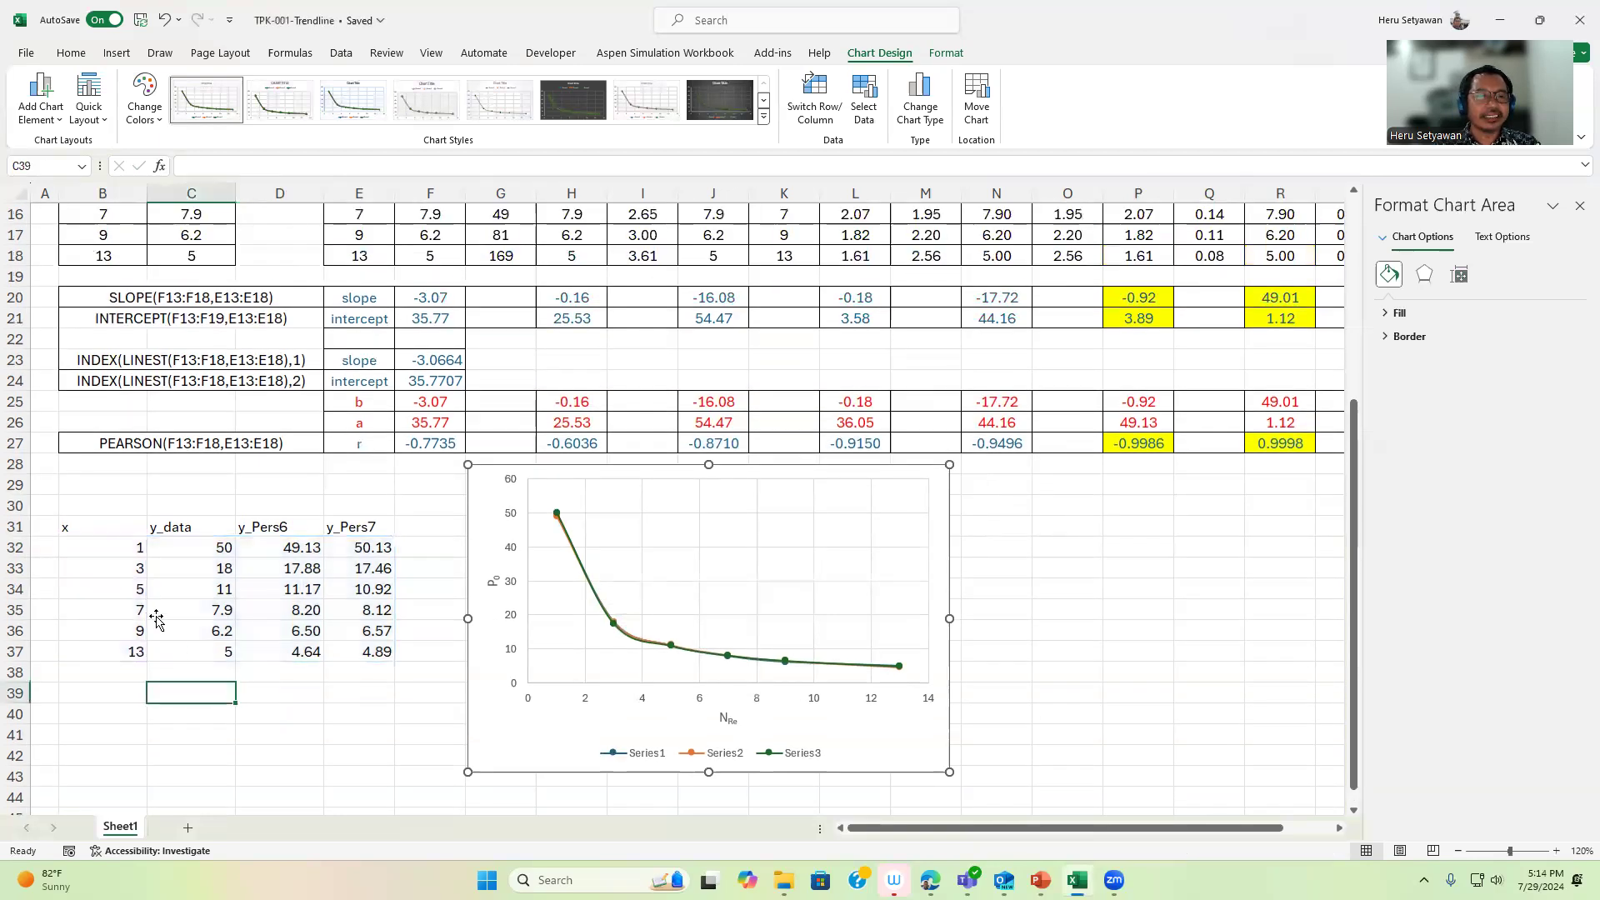
pyautogui.click(98, 524)
pyautogui.moveTo(98, 524); pyautogui.dragTo(390, 653)
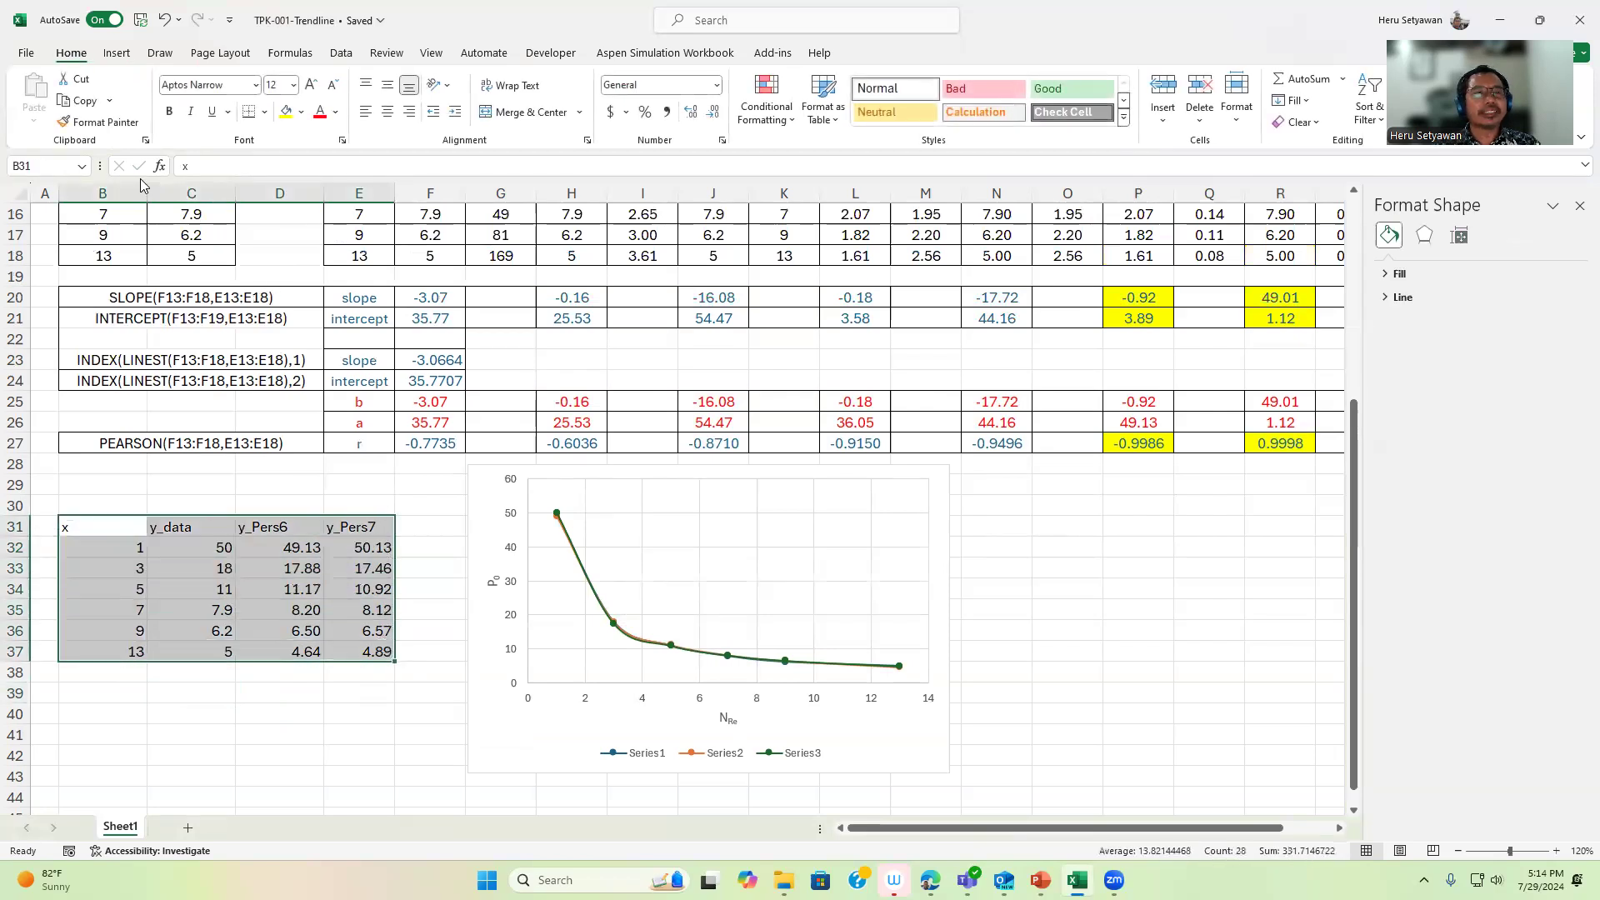
pyautogui.click(264, 111)
pyautogui.click(295, 277)
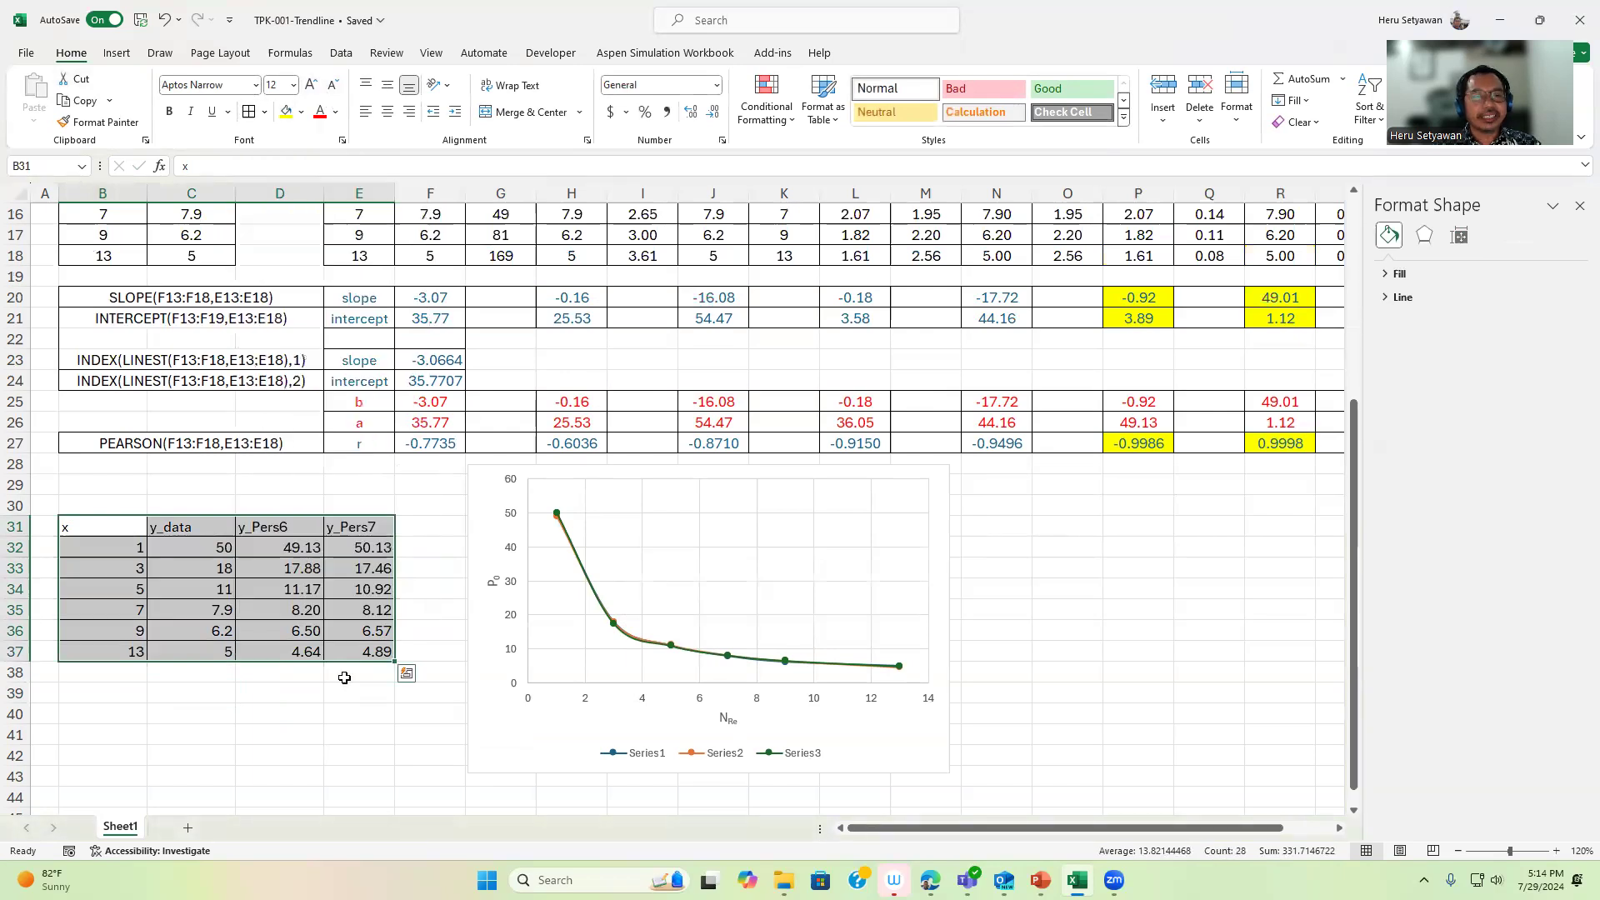
pyautogui.click(364, 714)
# Switch to the TPK-001-Trendline presentation in PowerPoint and start the slide show from slide 6, Contoh 1: Trendline coefficient
pyautogui.click(1040, 880)
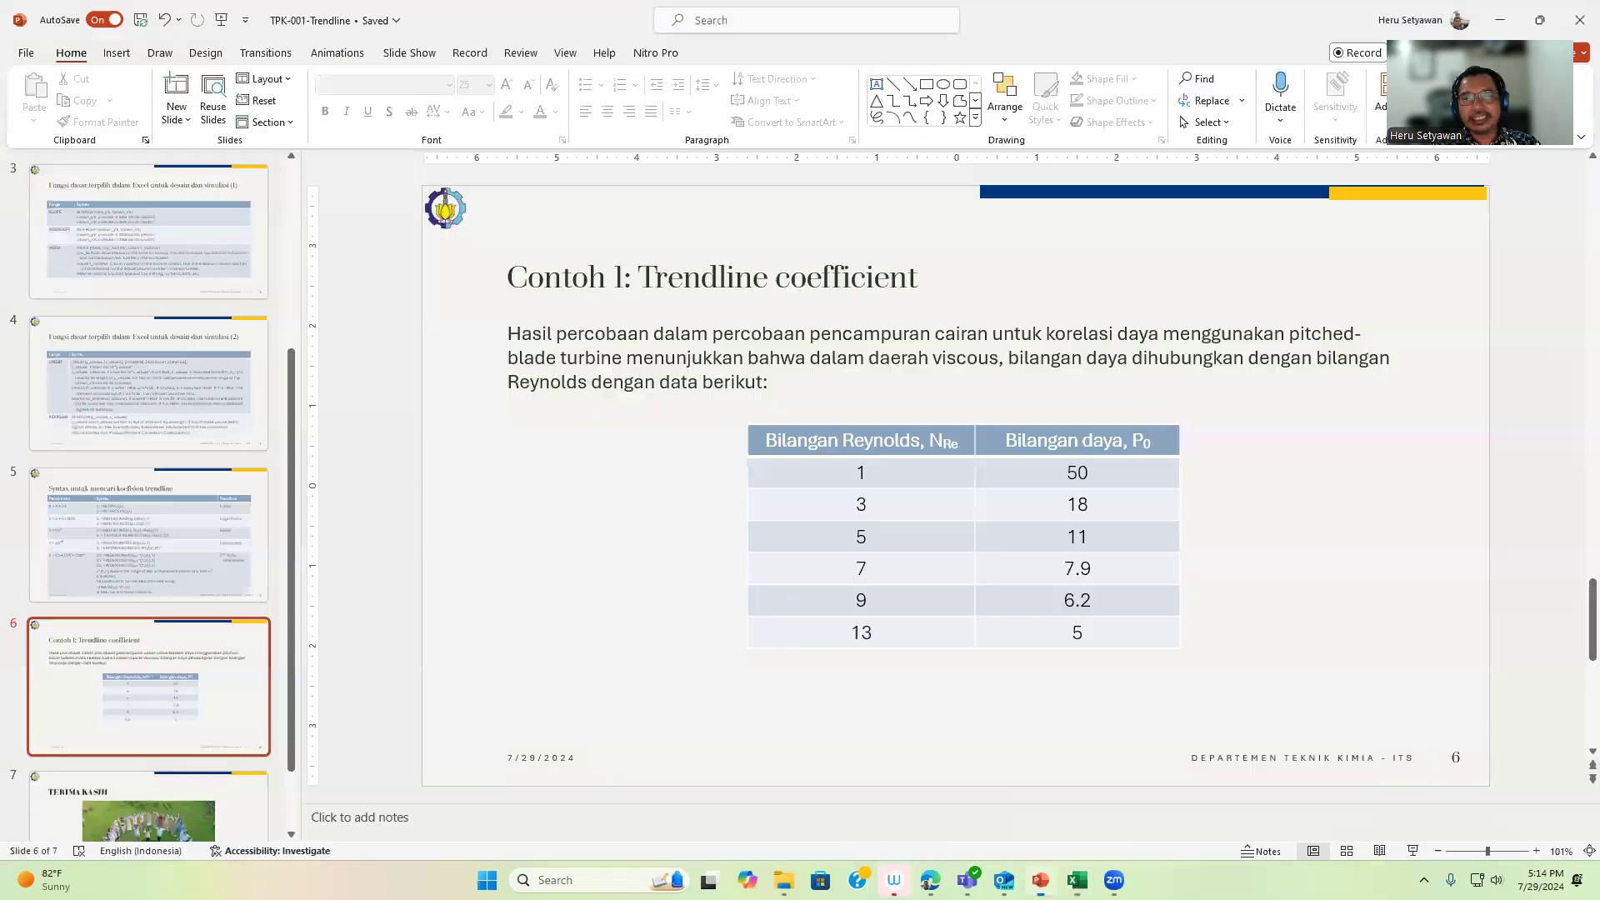
pyautogui.click(1413, 850)
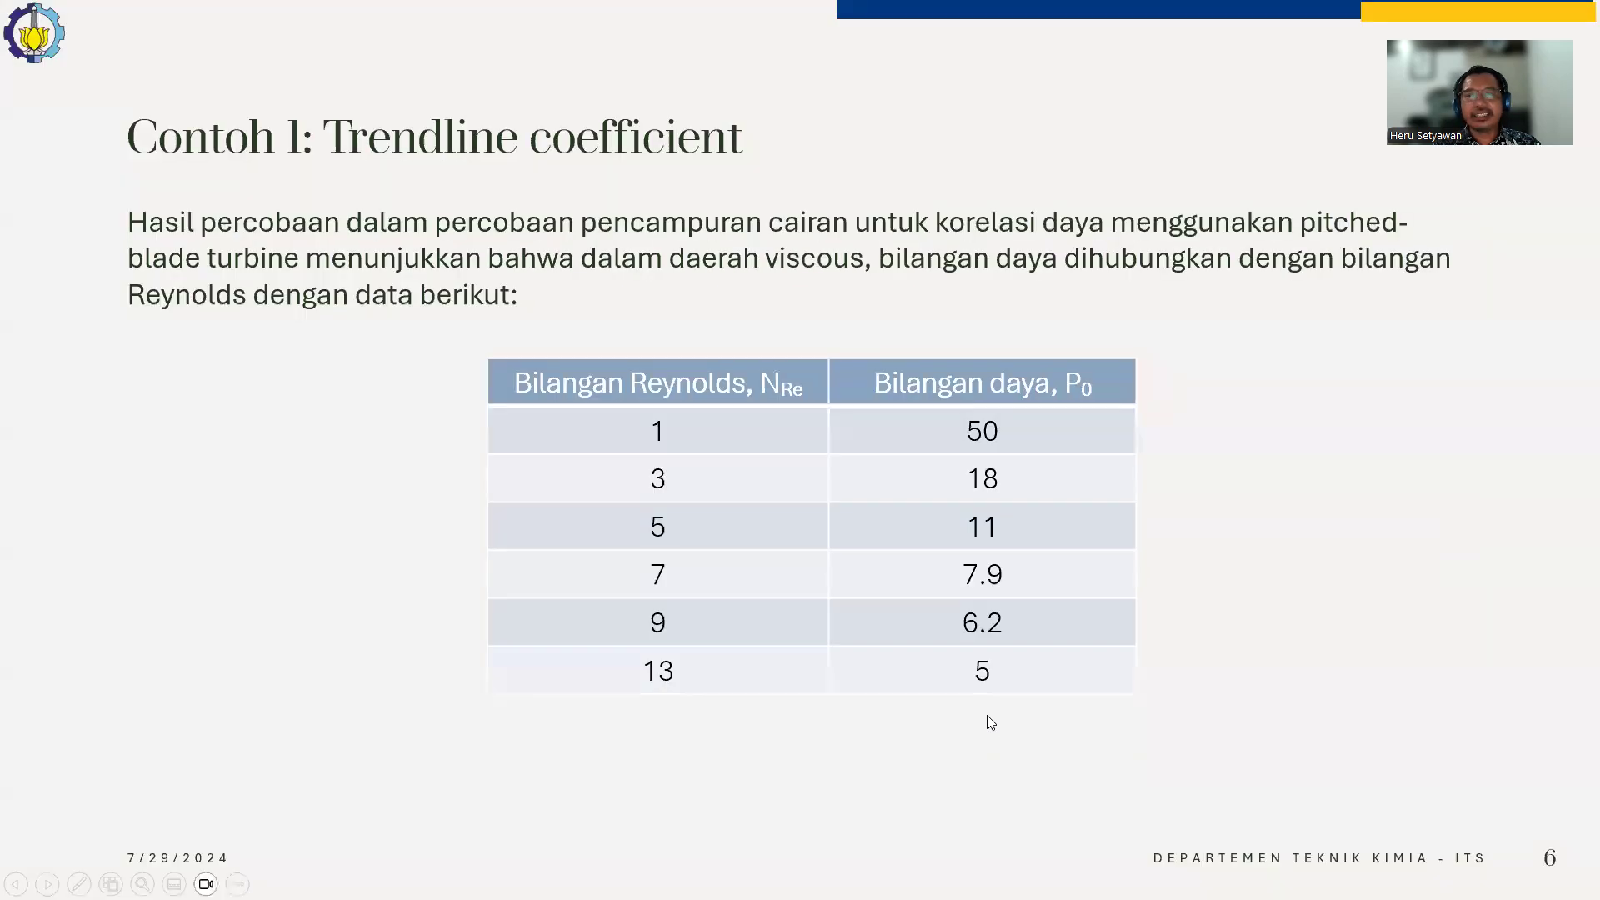